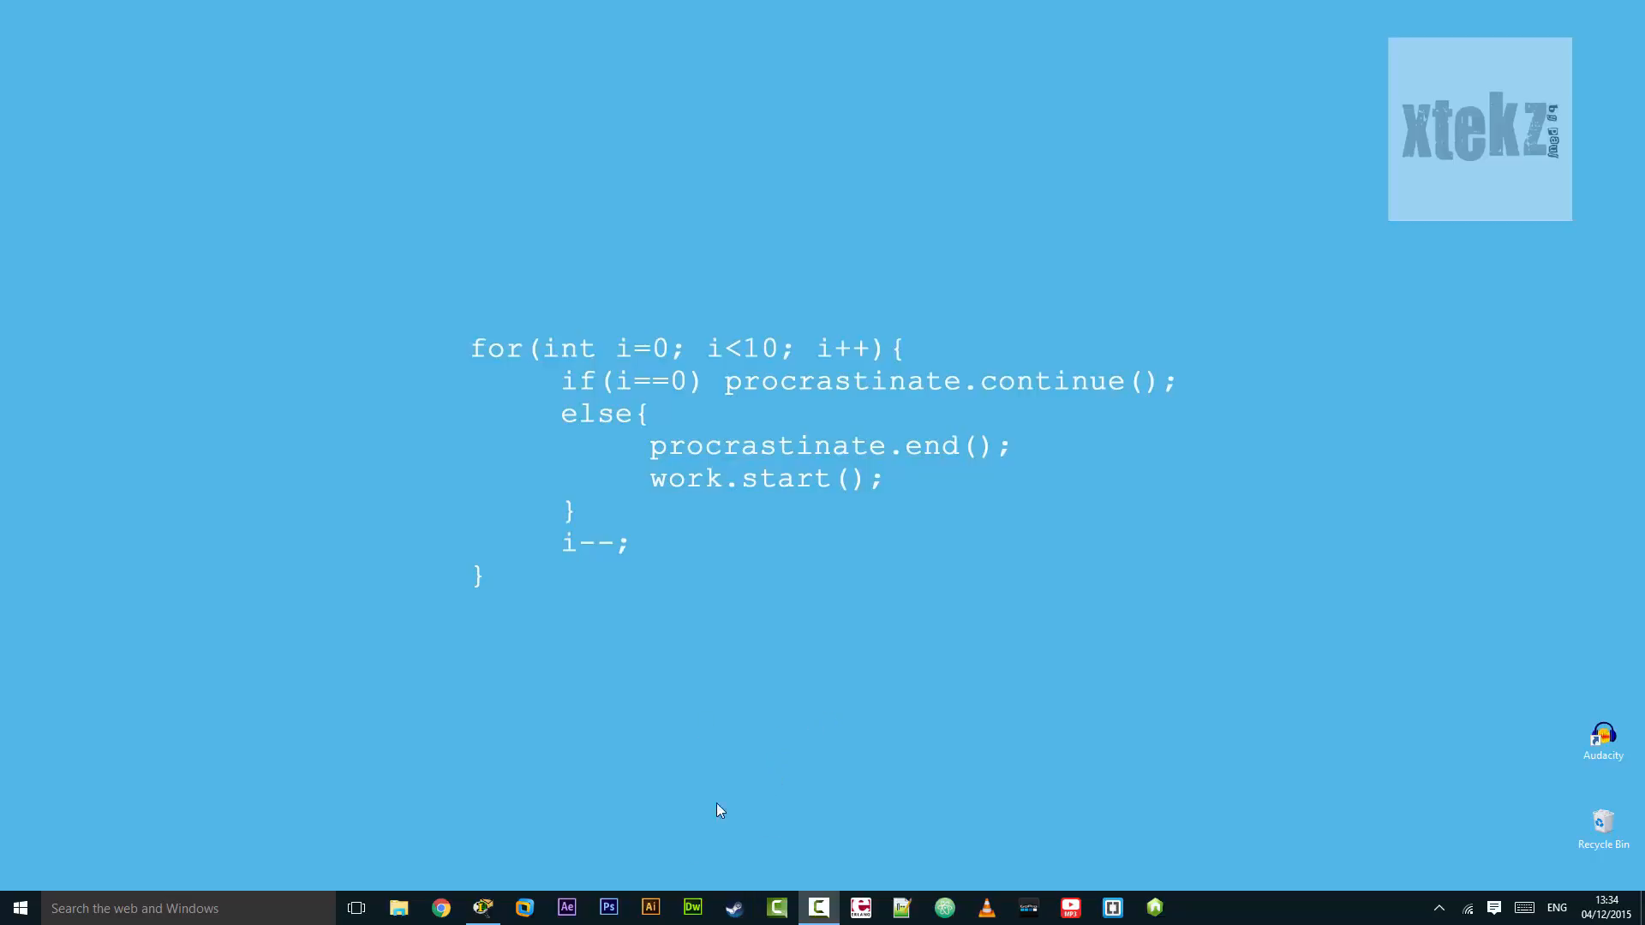
- Switch to Steam, search the store for "fallo" and open the Fallout 4 store page
left_click(734, 907)
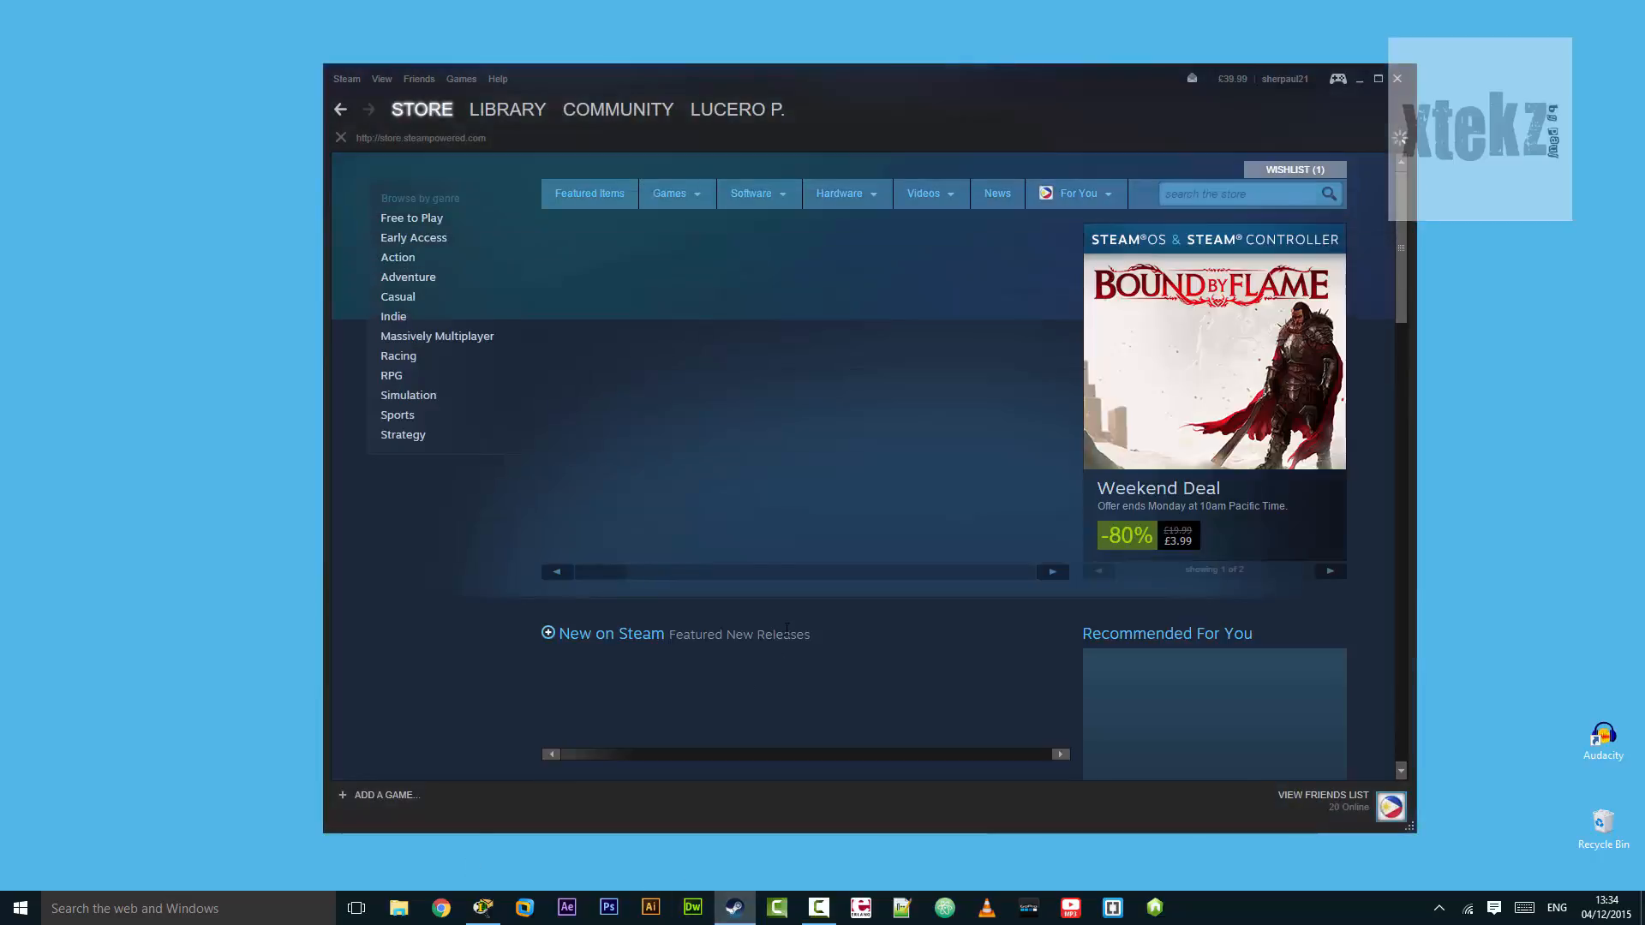
left_click(1201, 196)
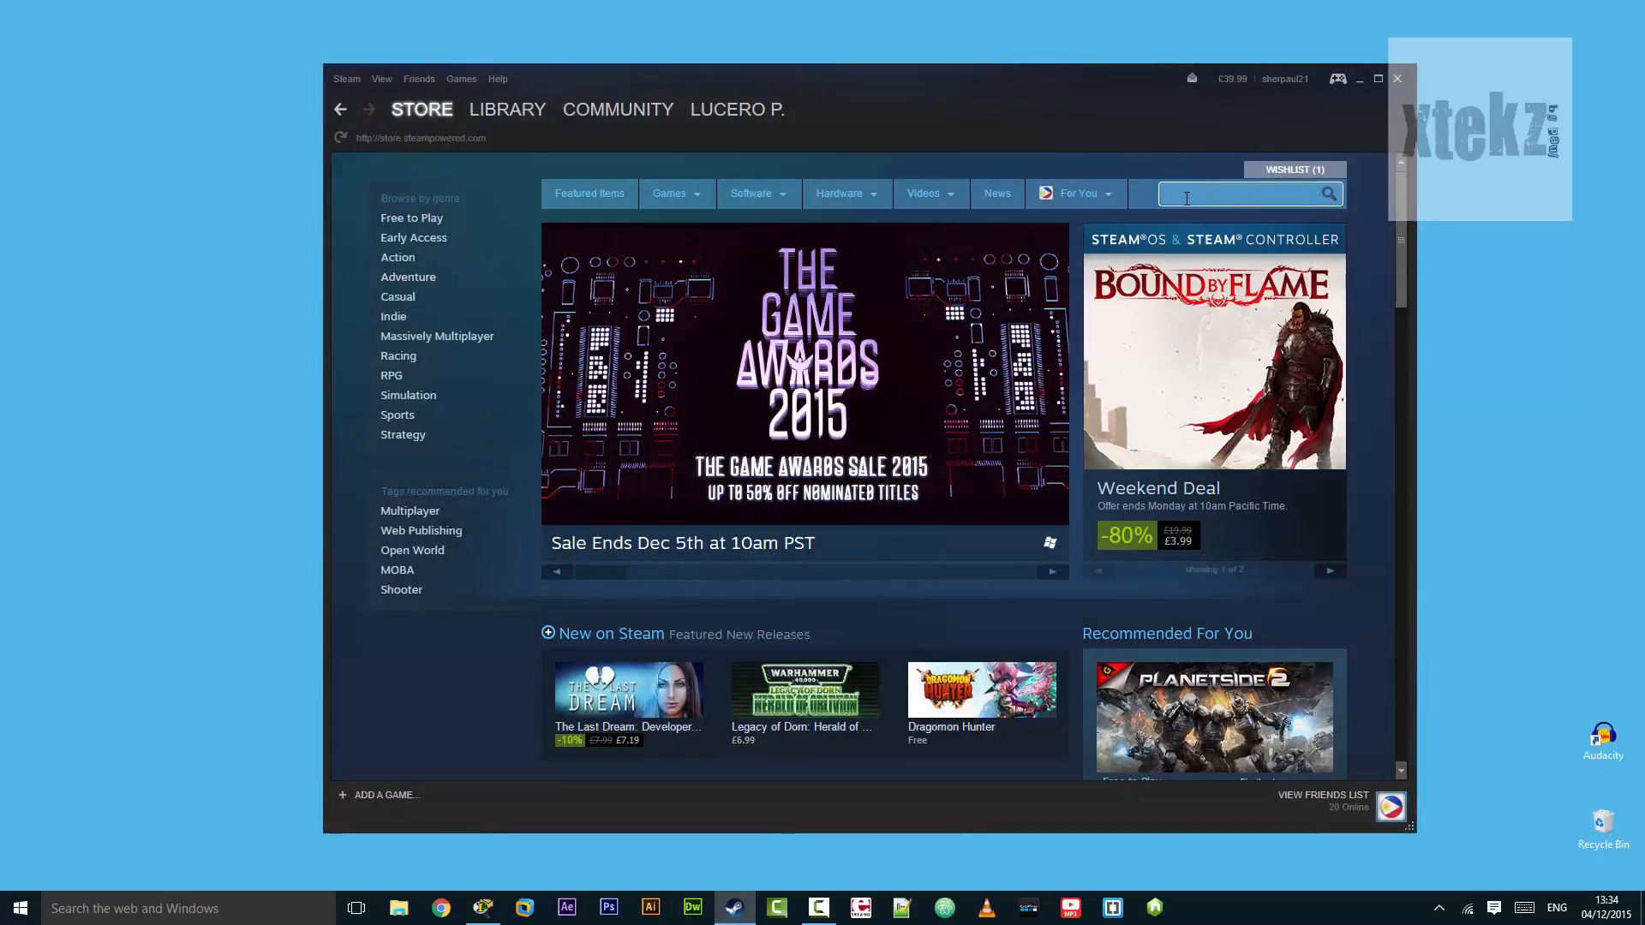
type("fallo")
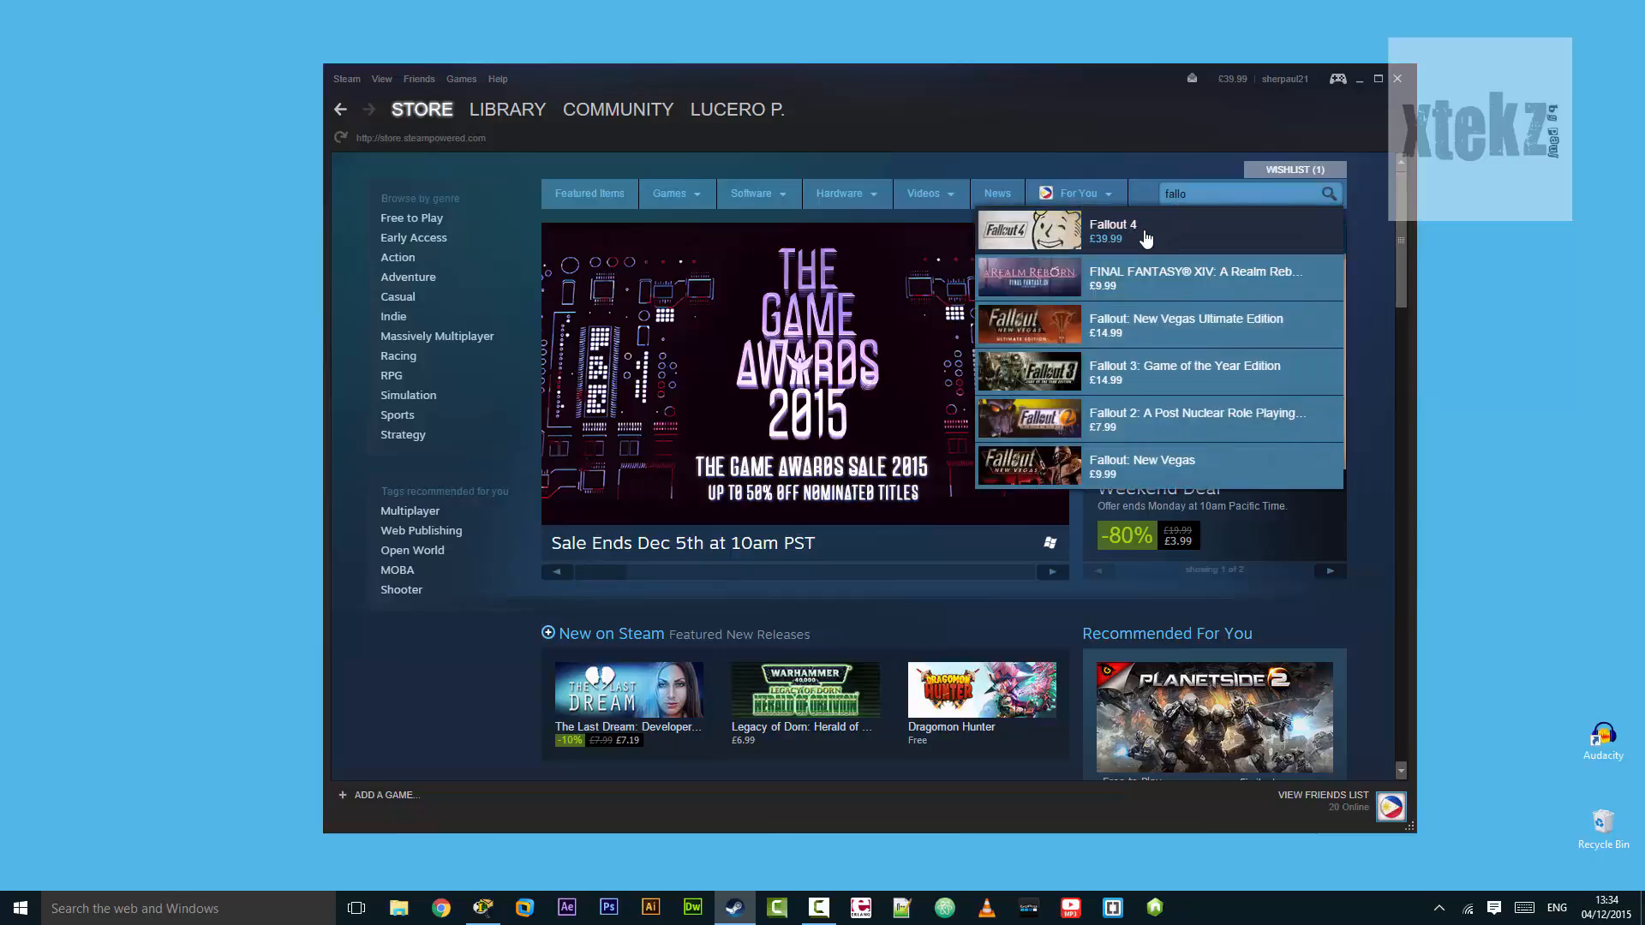
left_click(1149, 234)
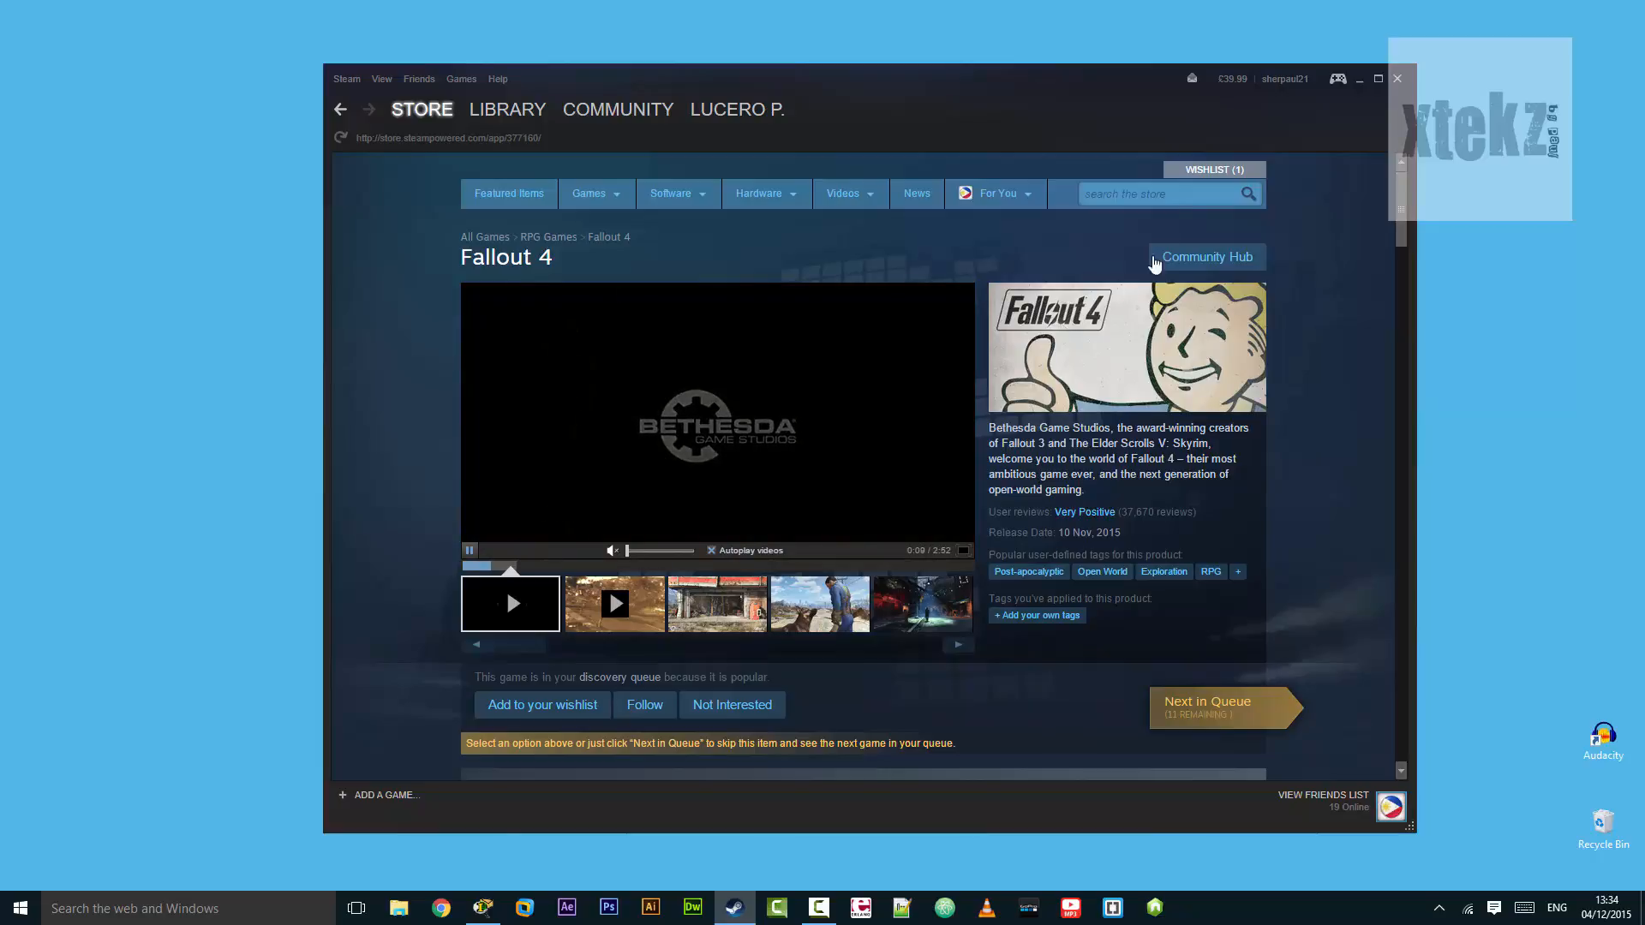
- Close the Steam window and switch to Cisco Packet Tracer with the OSPF topology
left_click(1165, 195)
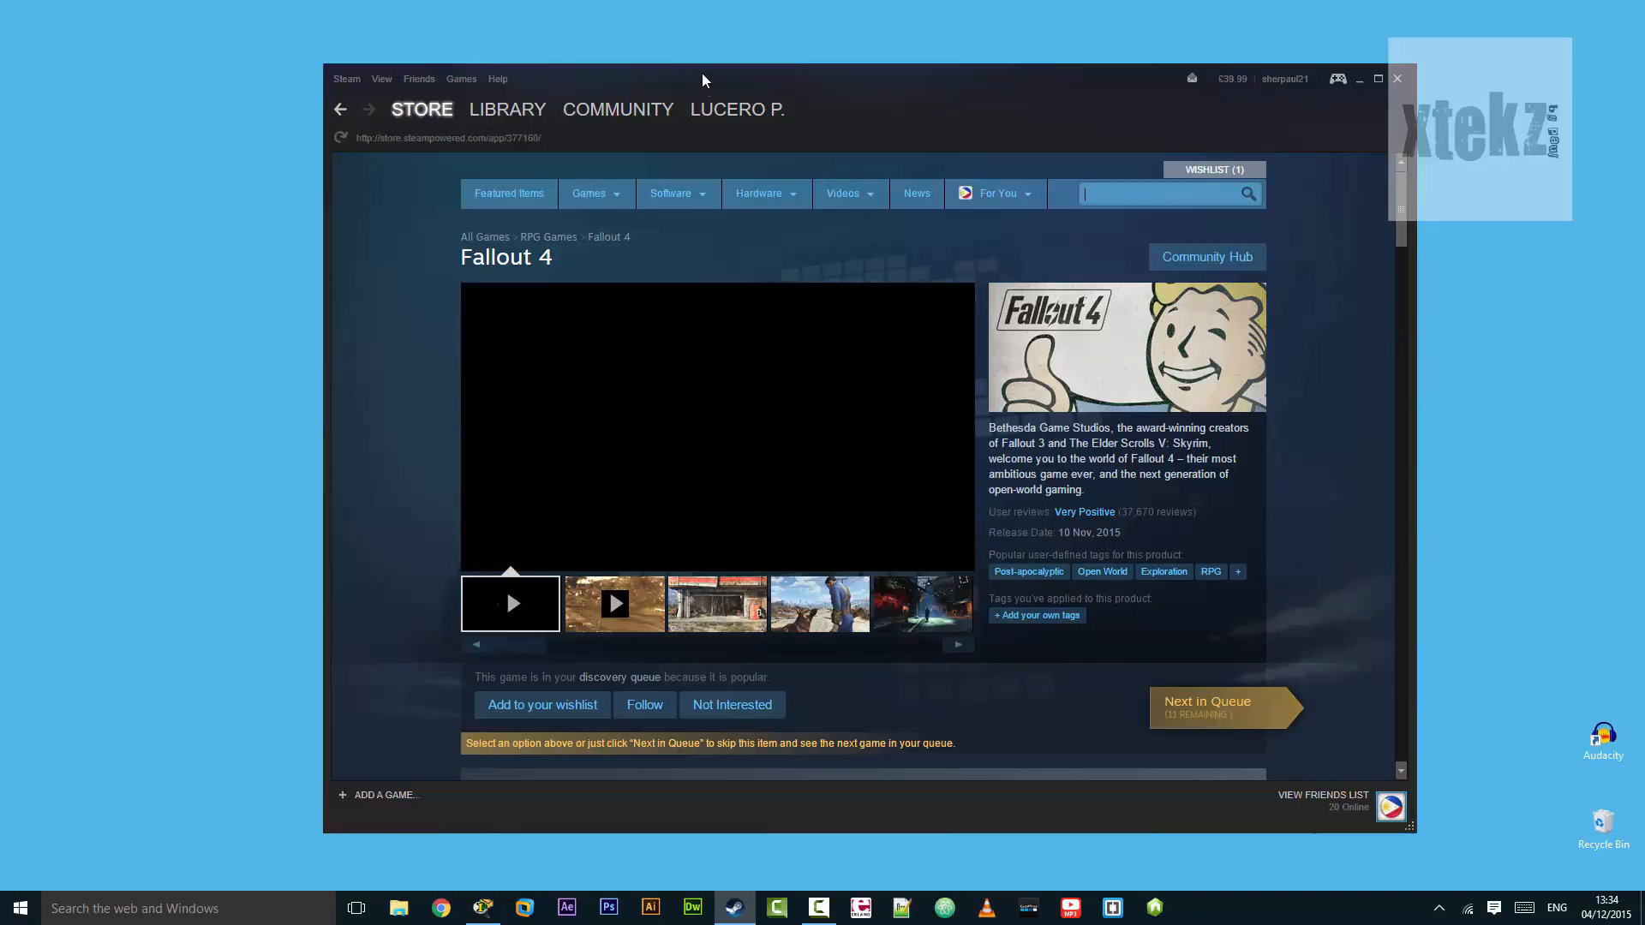
mouse_move(520, 118)
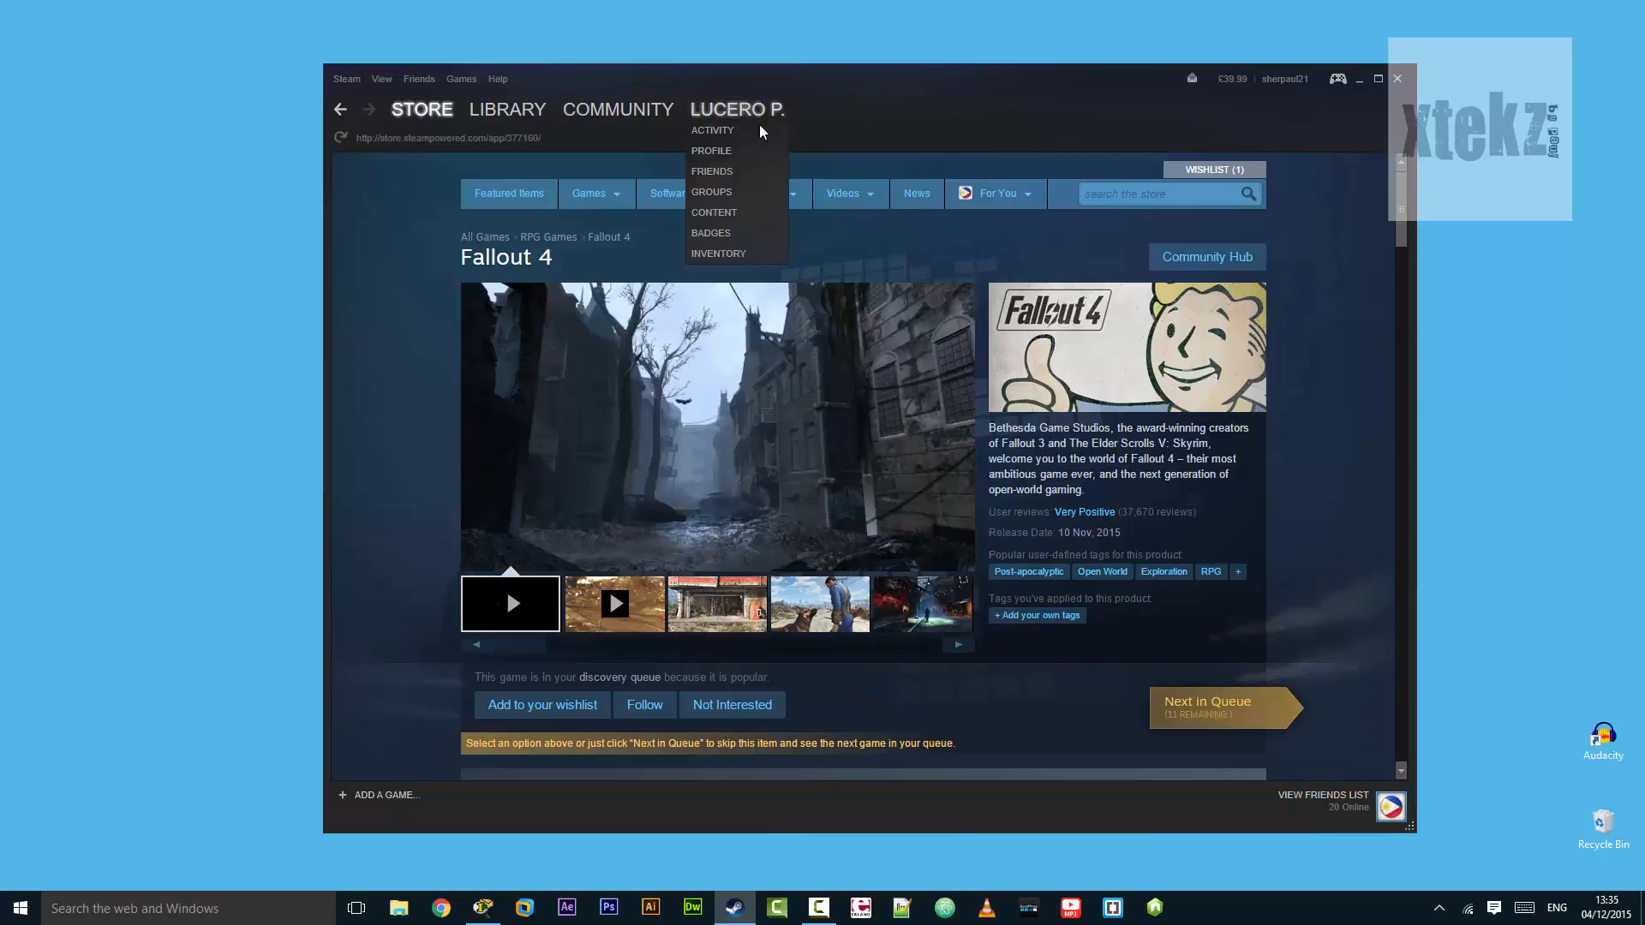
left_click(1398, 79)
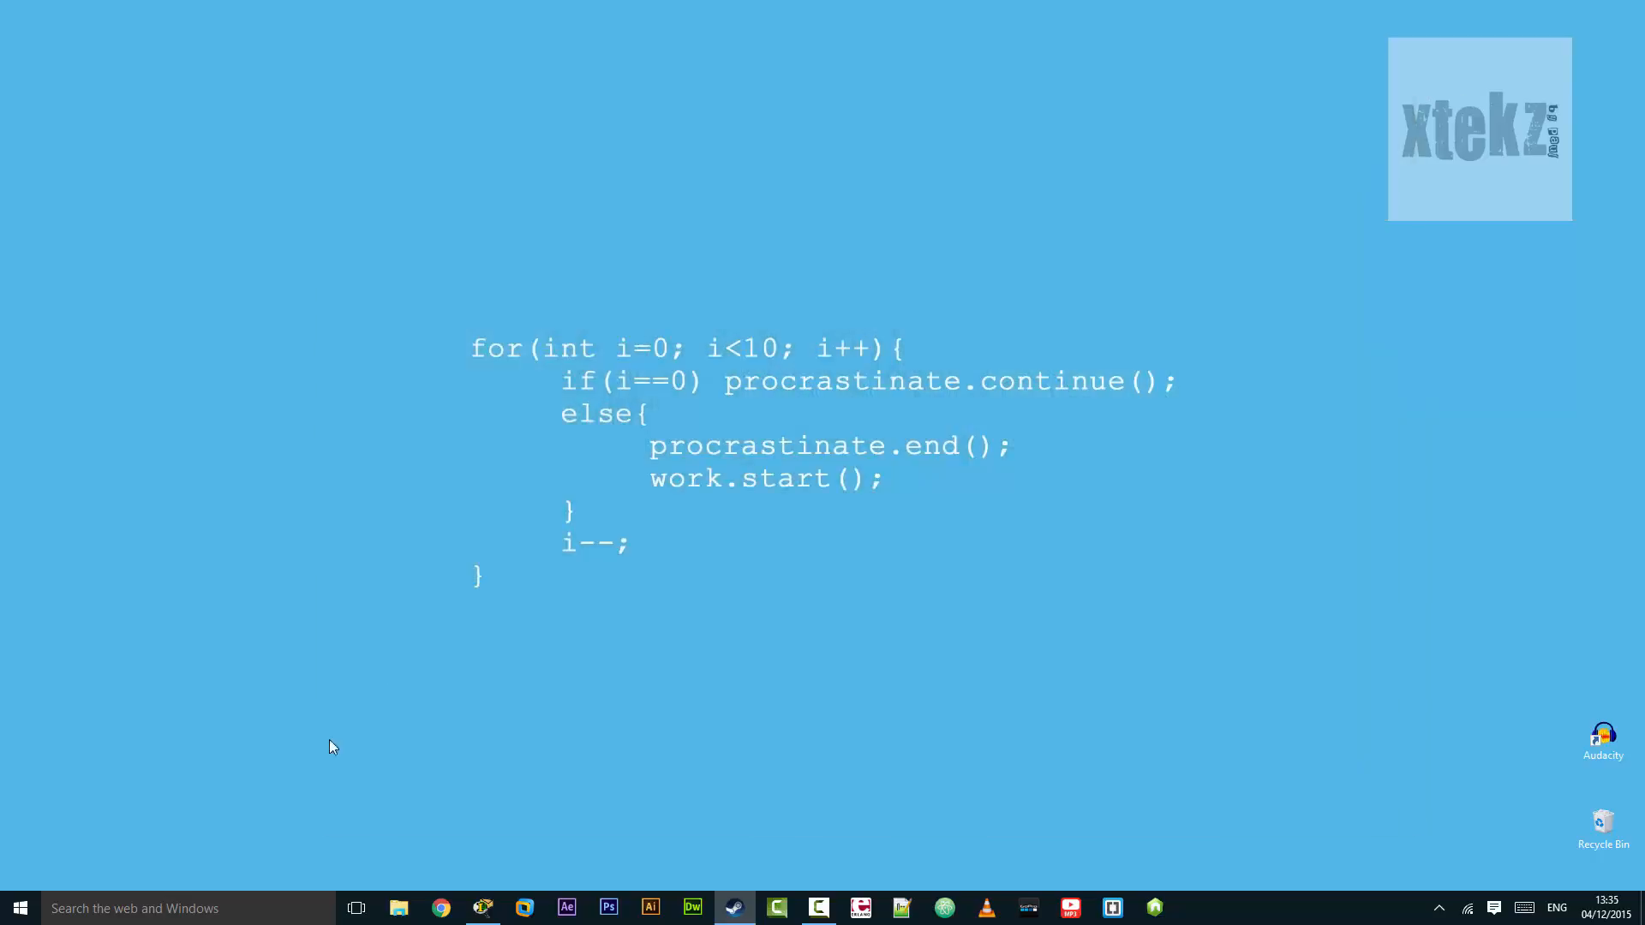
left_click(481, 907)
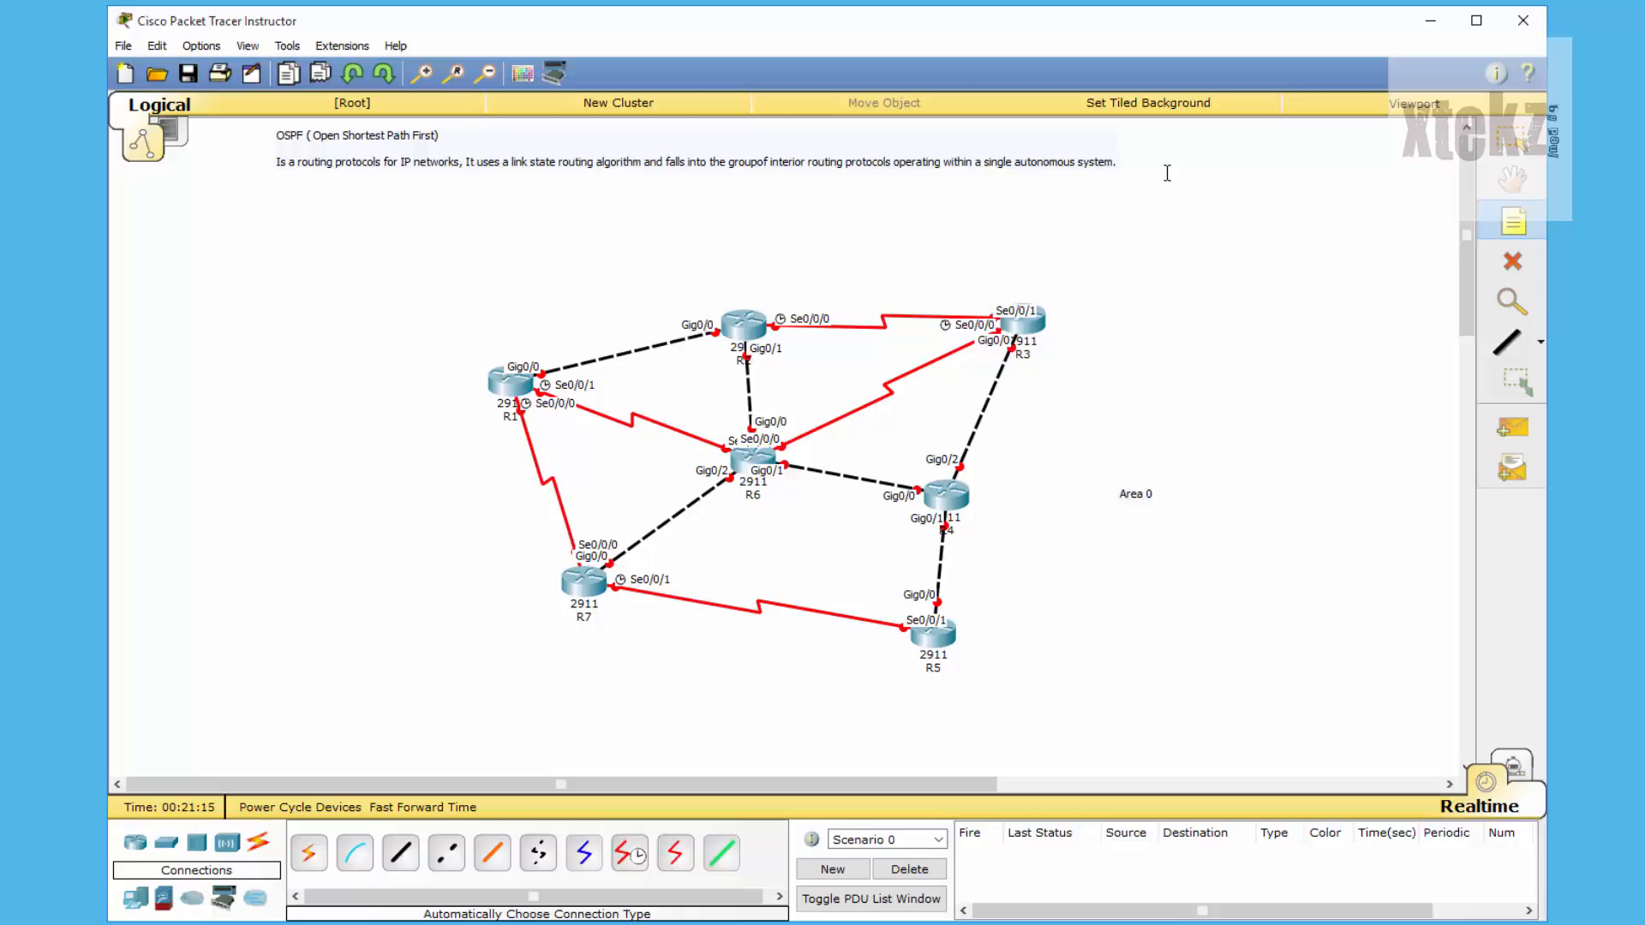
left_click(1009, 167)
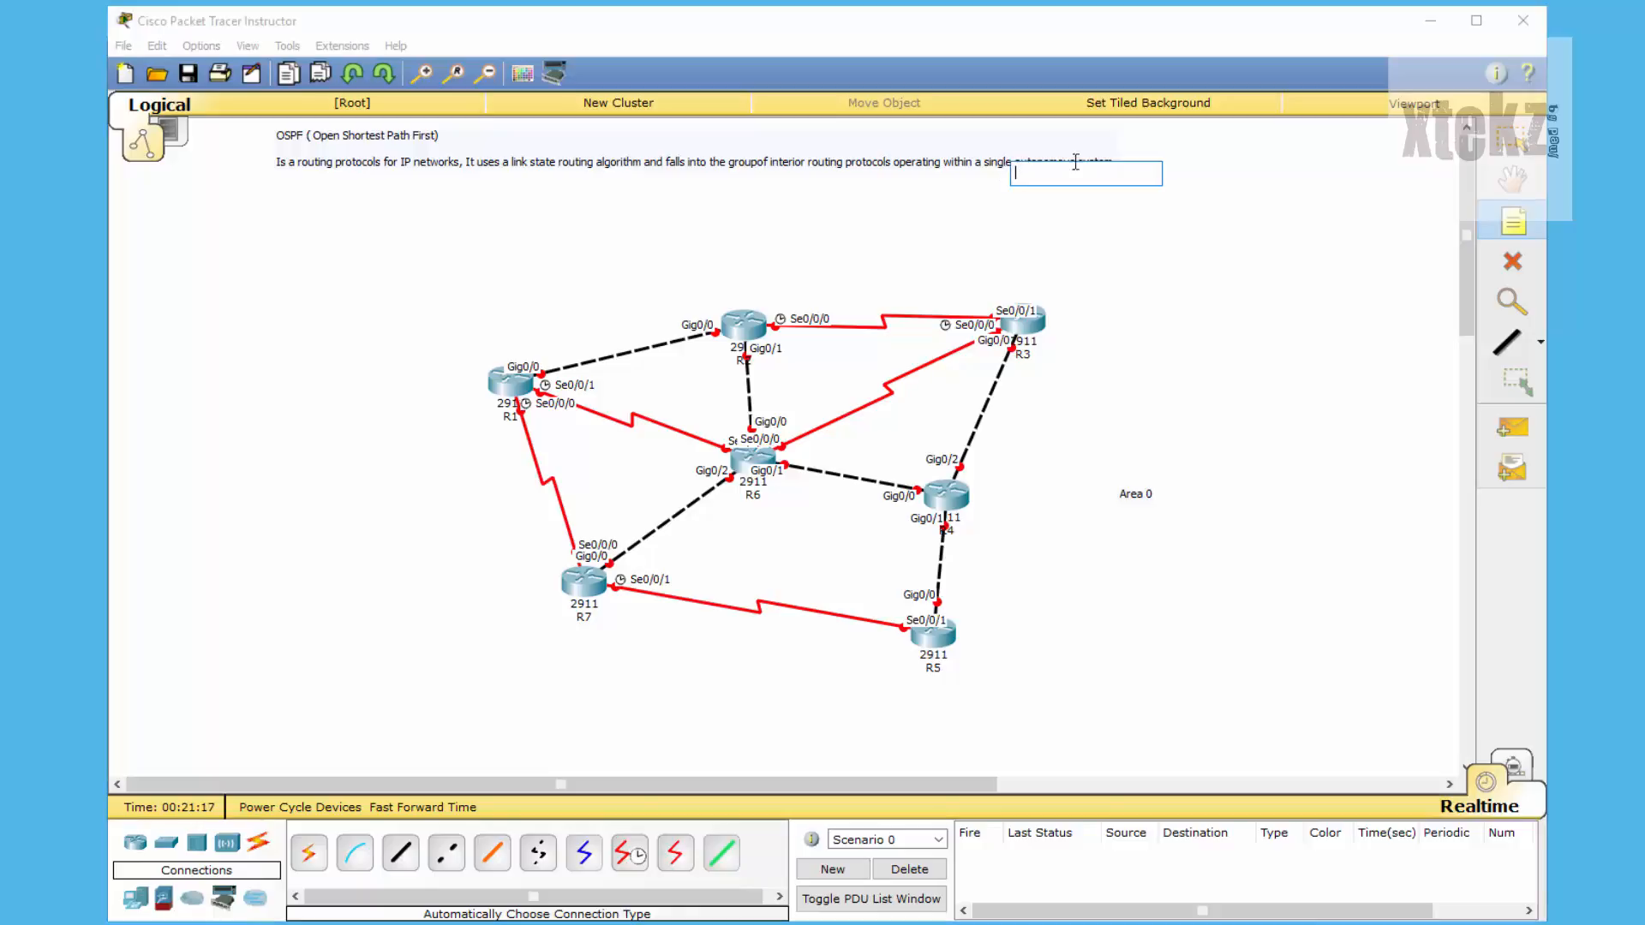
left_click(1171, 180)
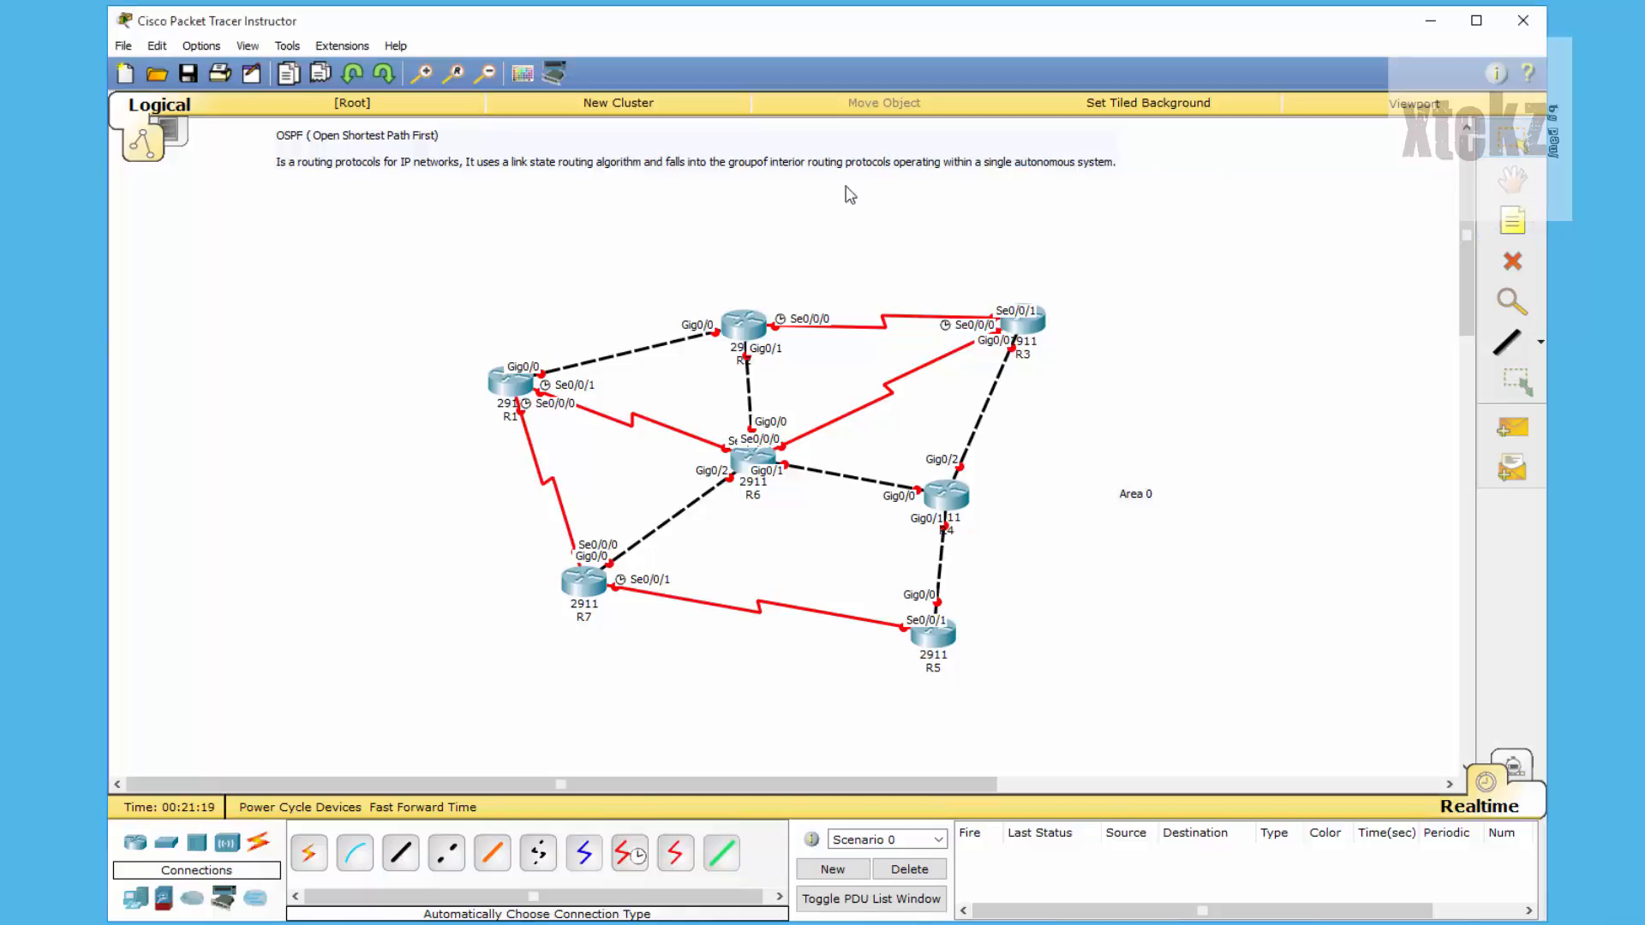
left_click_drag(1105, 485, 1206, 528)
left_click_drag(418, 264, 1119, 707)
left_click_drag(454, 271, 1157, 727)
left_click(1023, 322)
left_click(1168, 232)
- Draw an unfilled ellipse with a black outline around router R6
mouse_move(761, 467)
left_click(1508, 342)
left_click(742, 35)
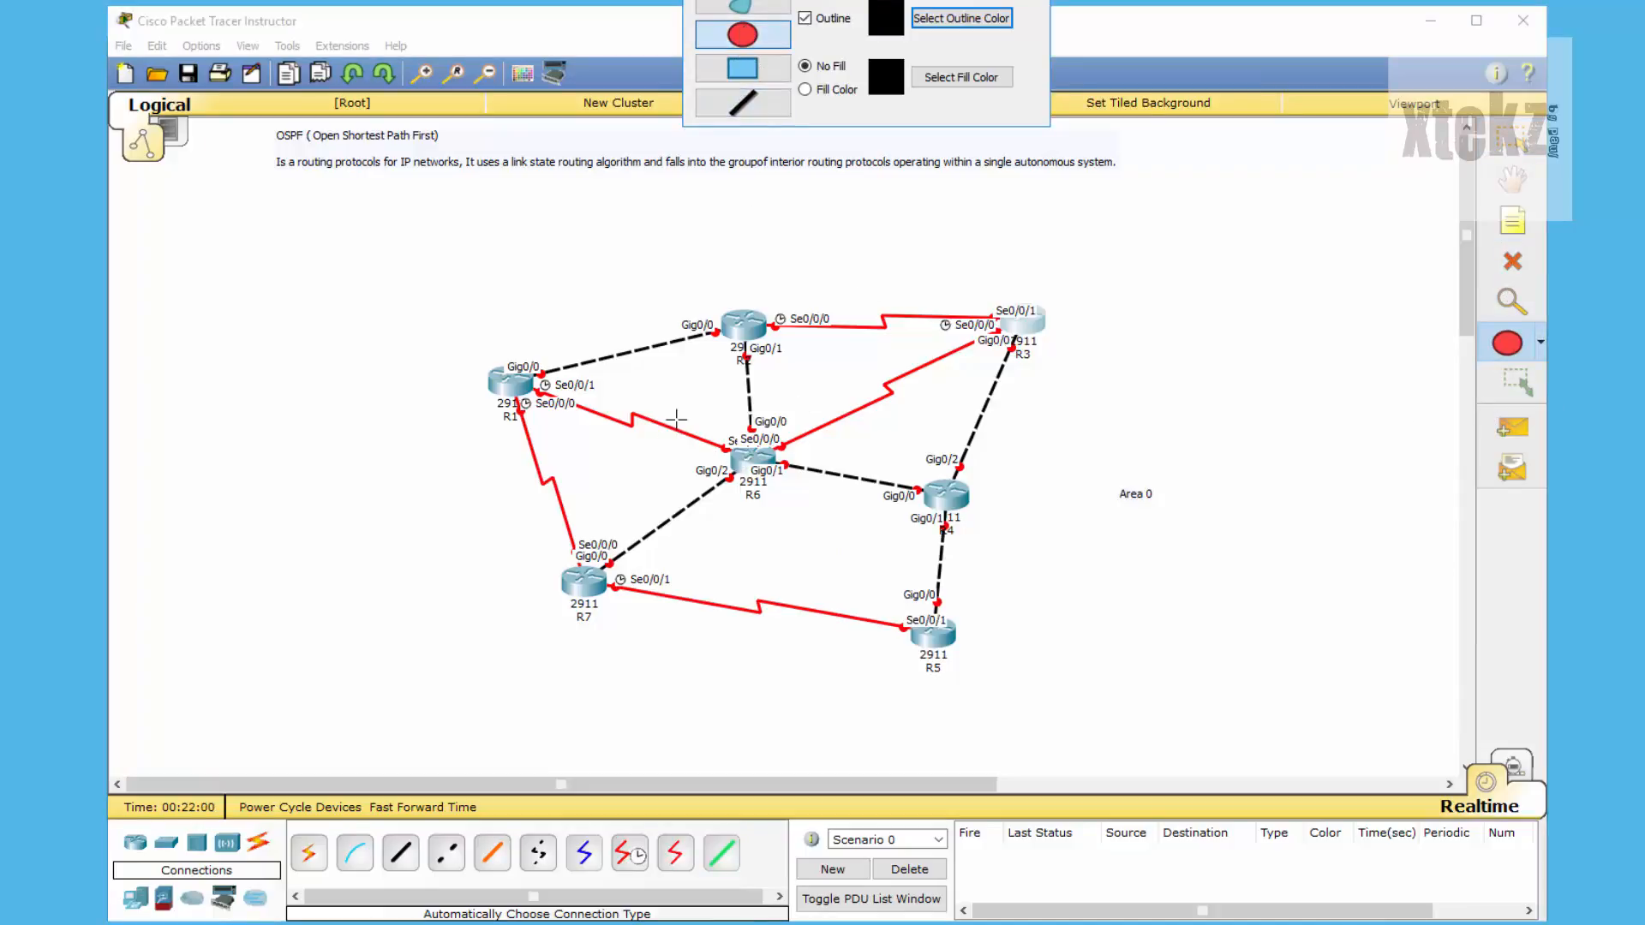
left_click_drag(675, 418, 830, 513)
- Draw a black-filled ellipse behind router R6 within the outlined ellipse and close the drawing palette
left_click(805, 89)
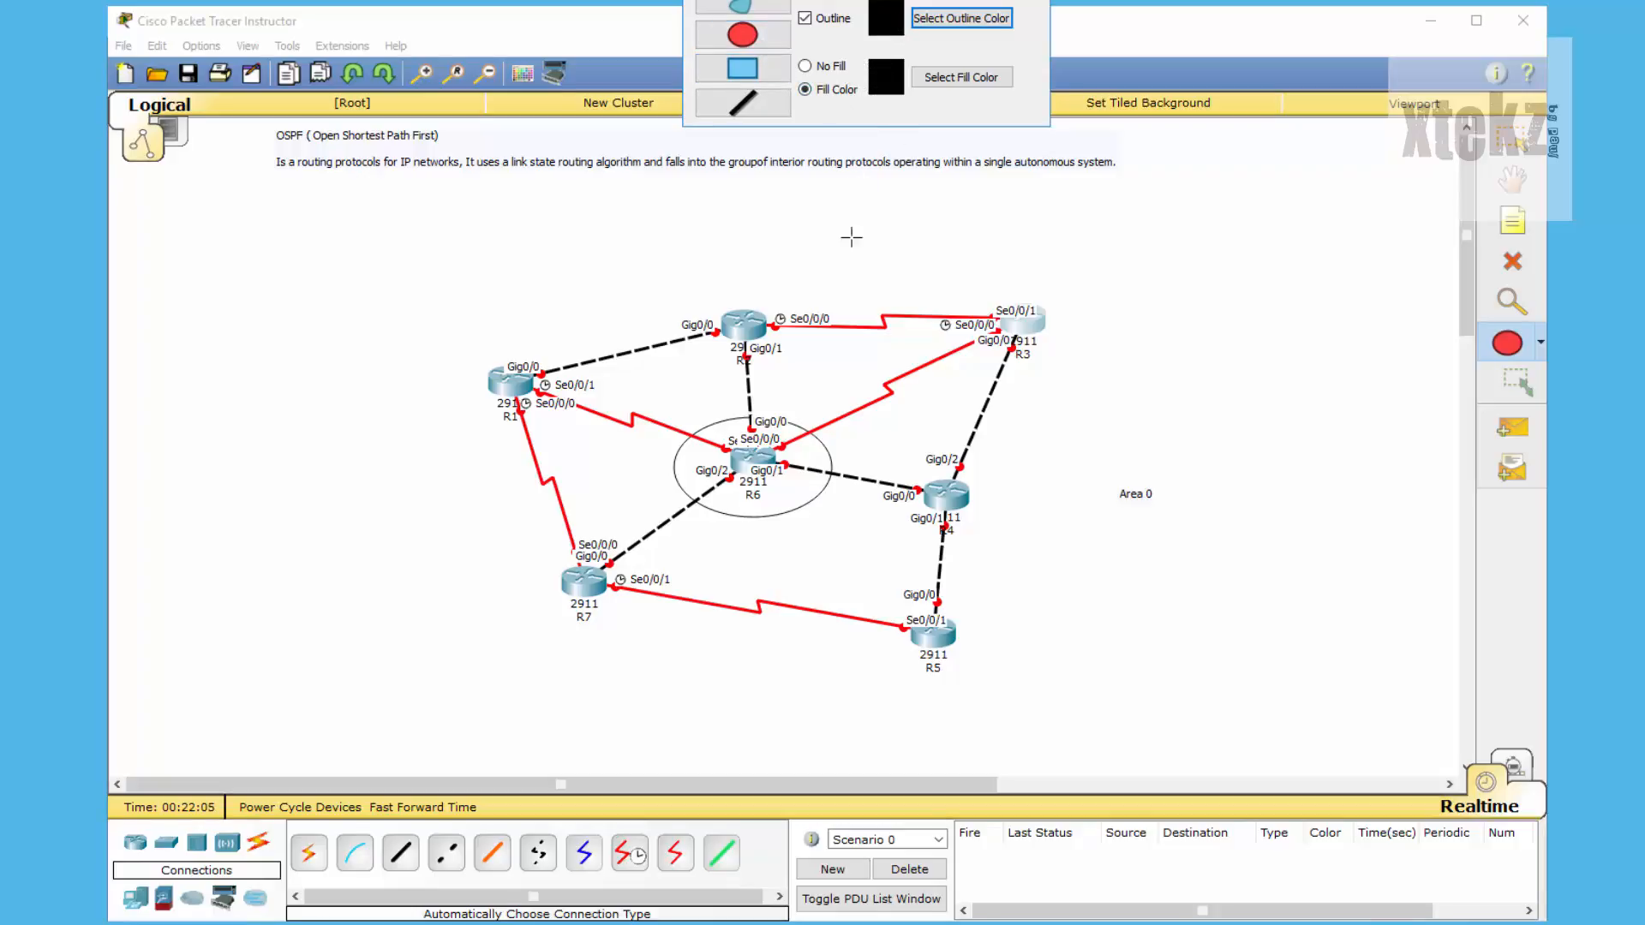
left_click_drag(691, 417, 826, 512)
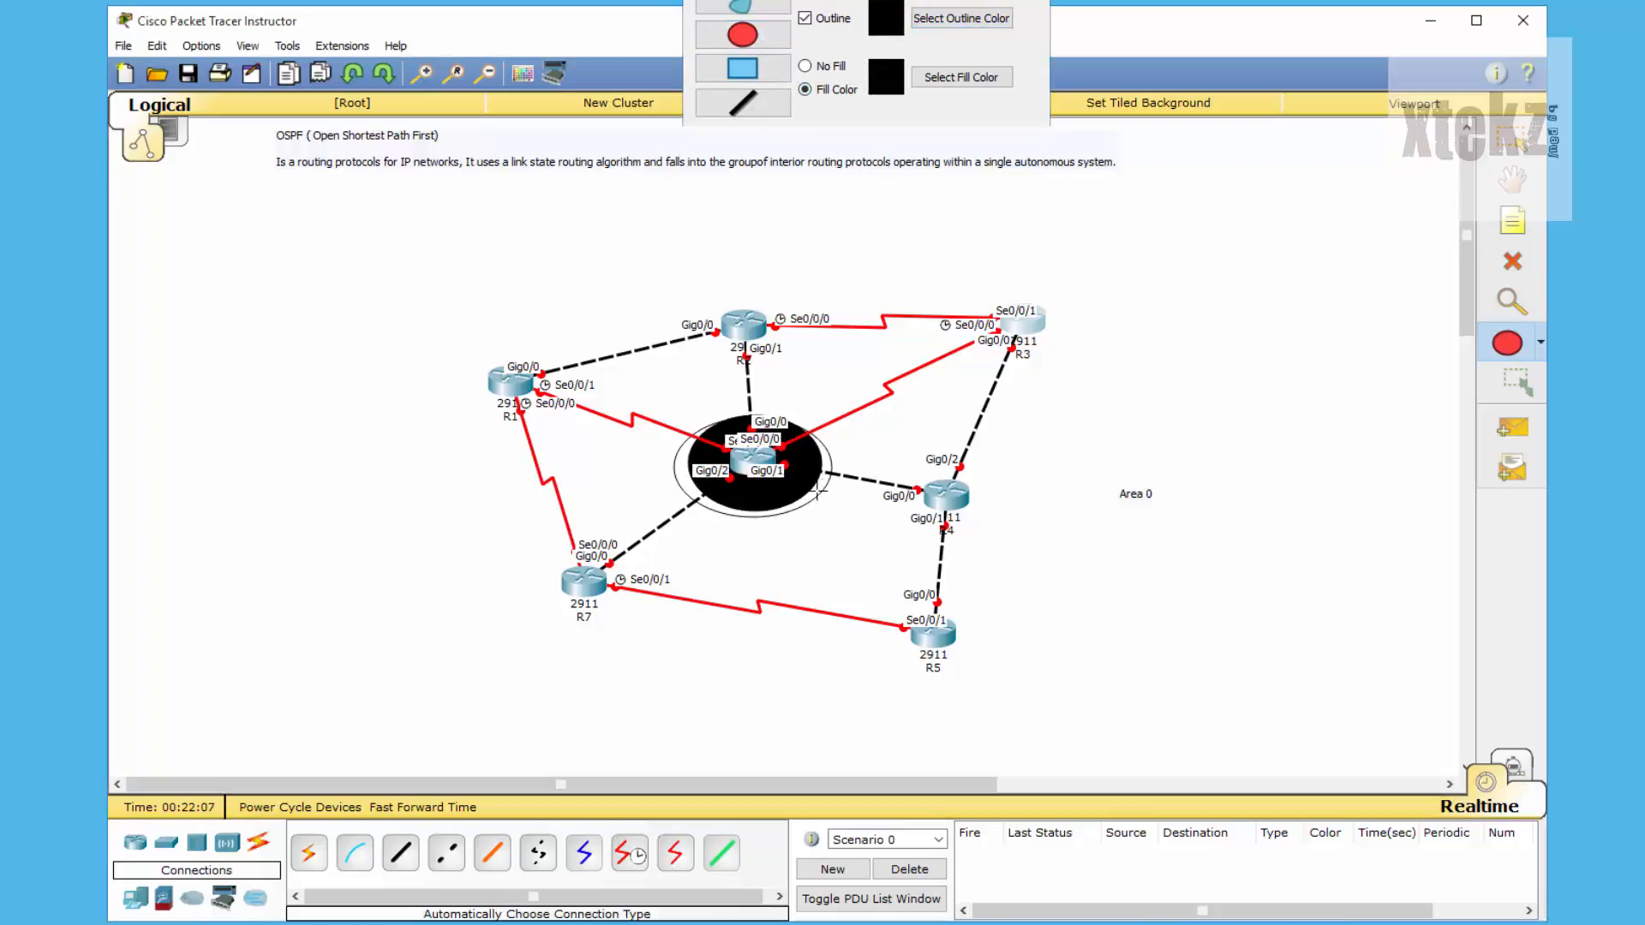
left_click(943, 77)
left_click(1098, 278)
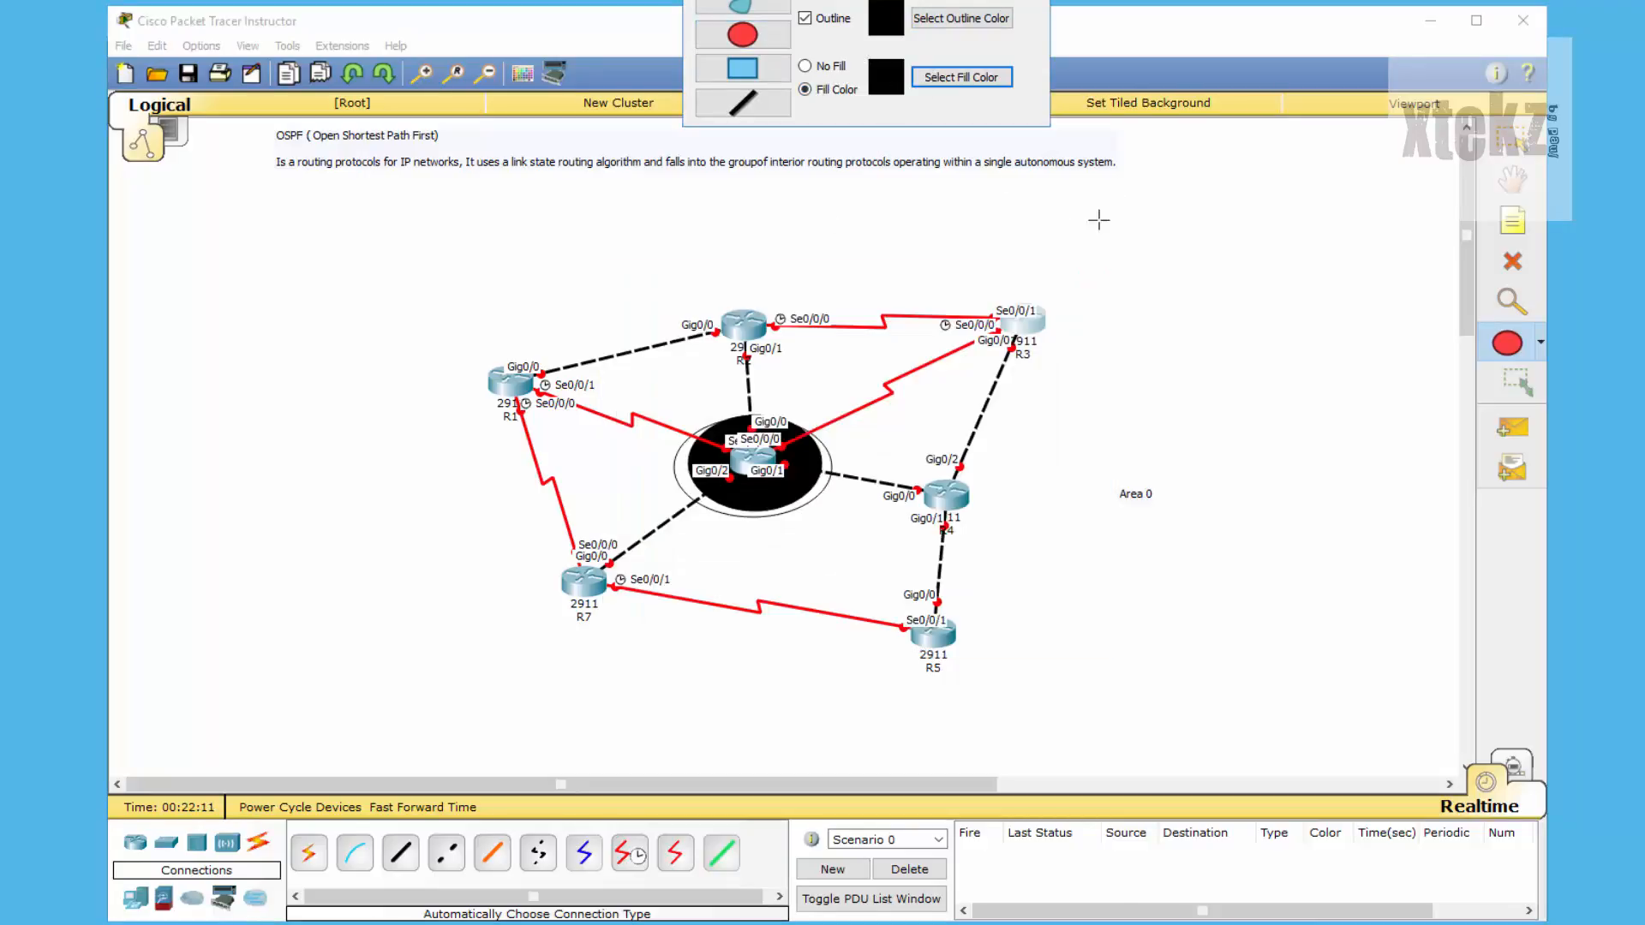
left_click(1031, 0)
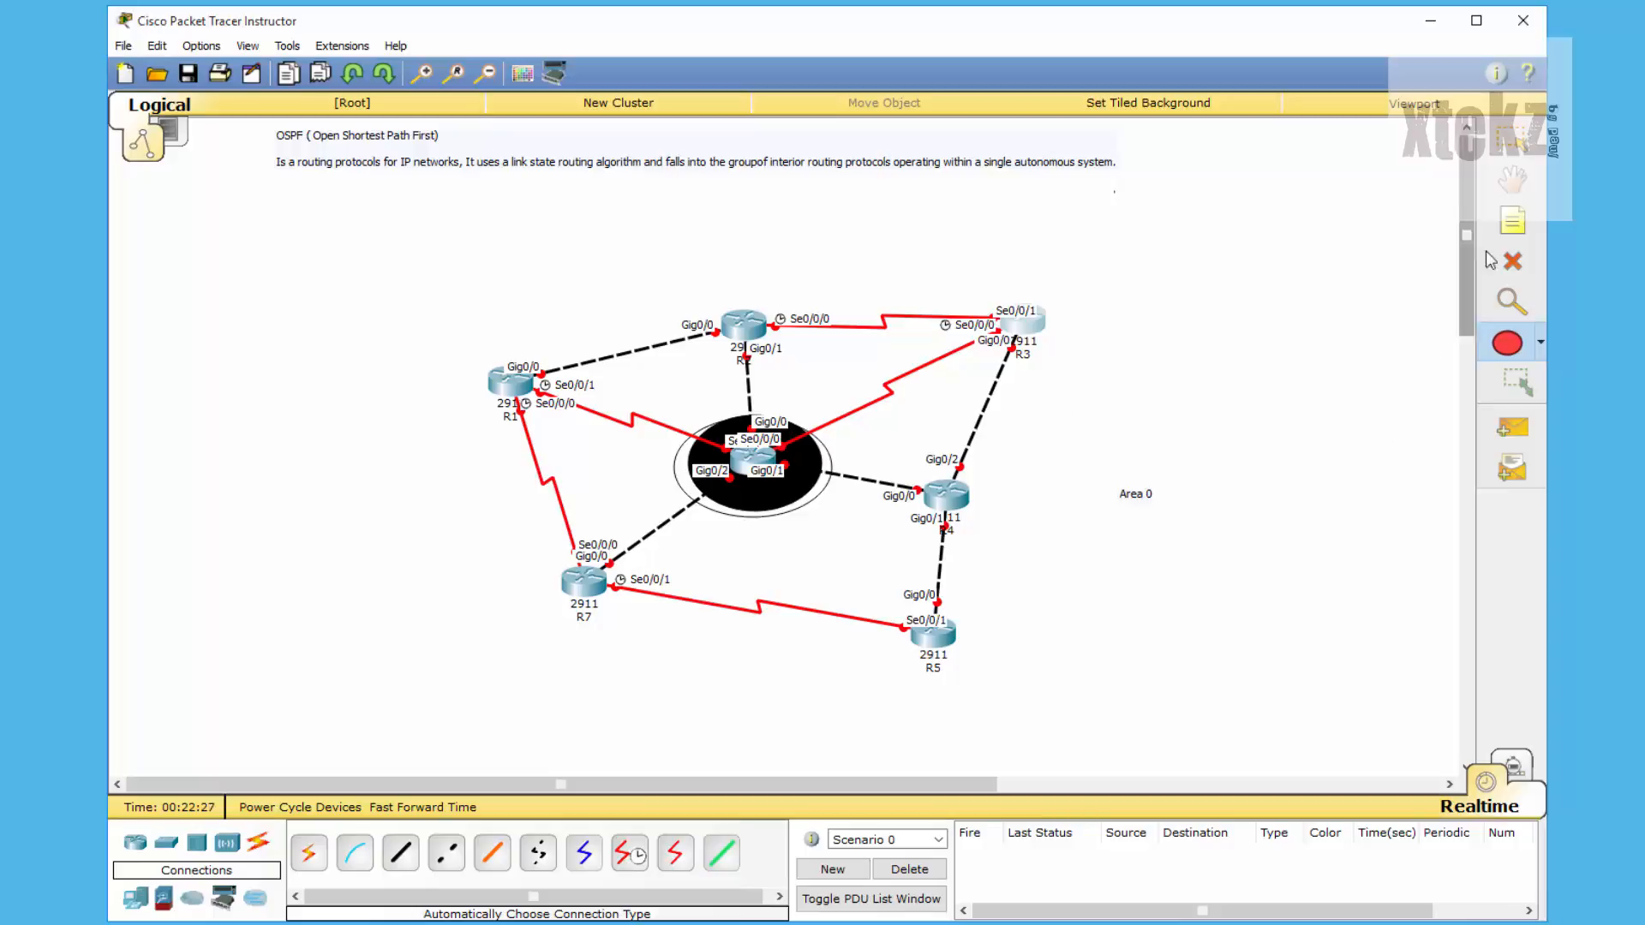
- Add a note reading "1Mbps" just above router R2
left_click(1514, 222)
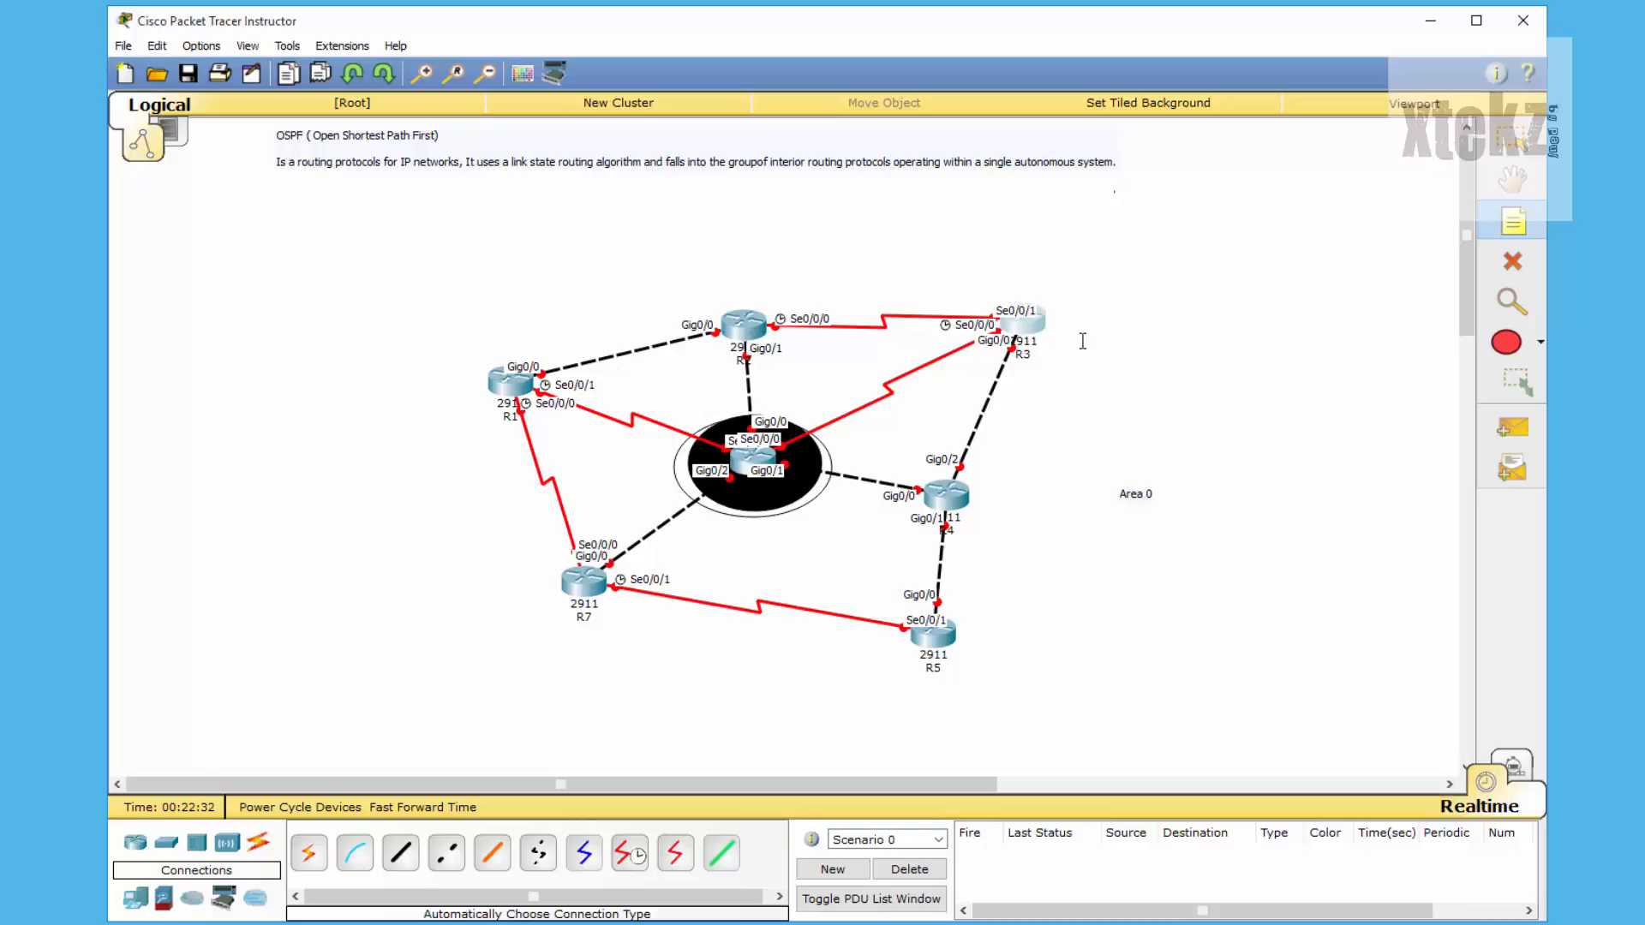
left_click(661, 266)
left_click(872, 231)
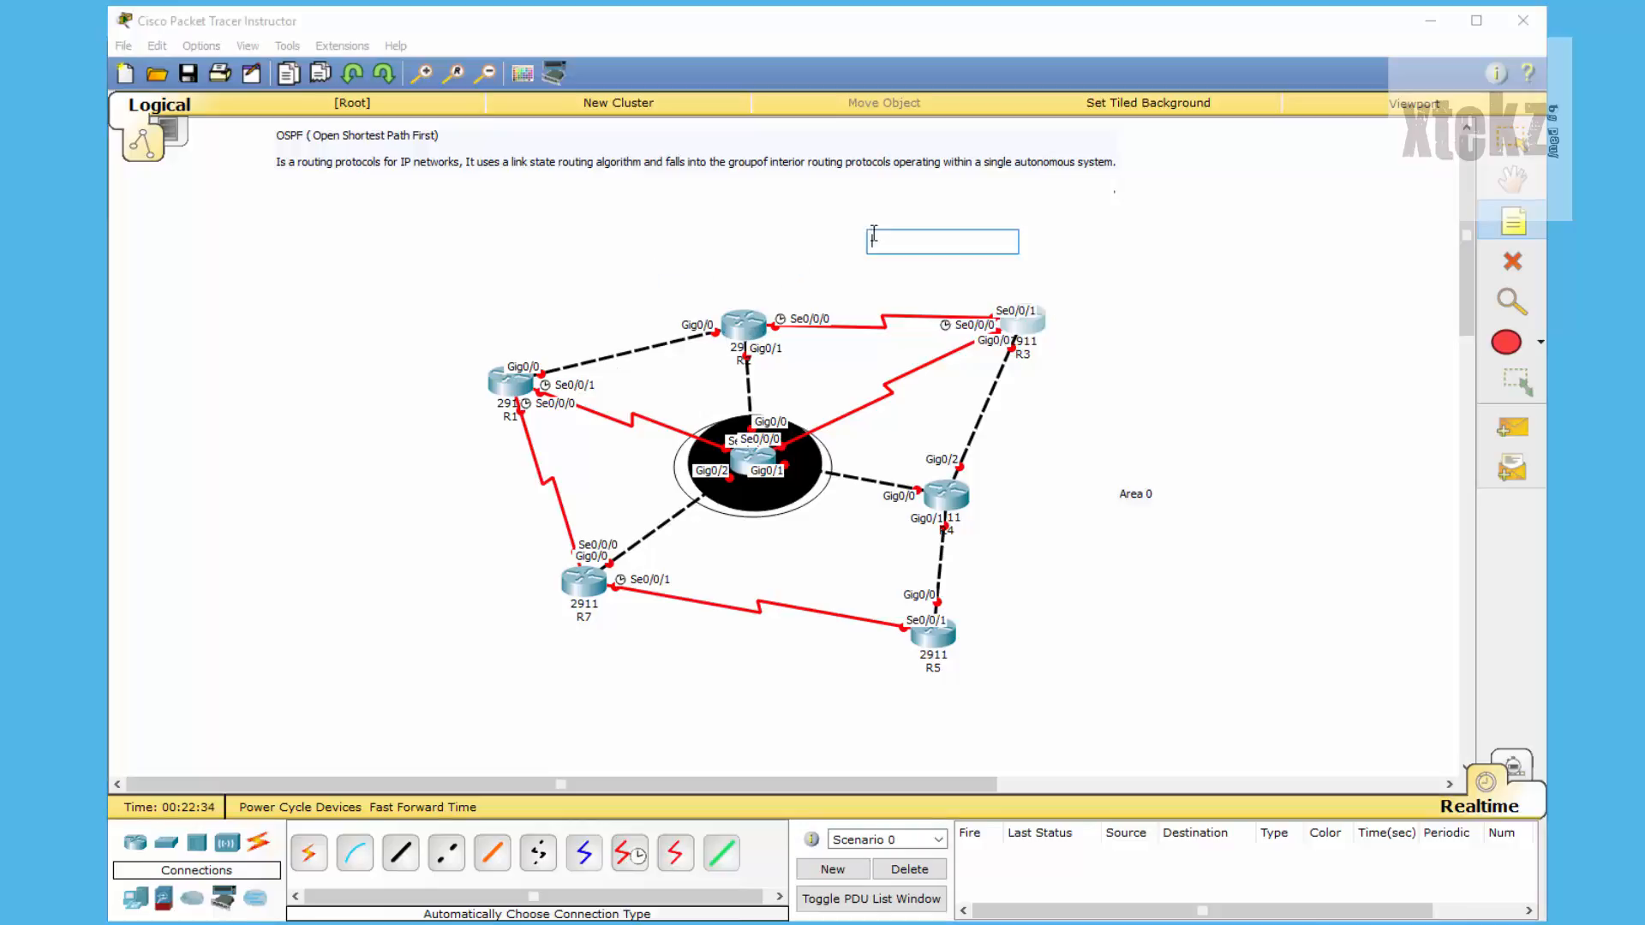
left_click(681, 281)
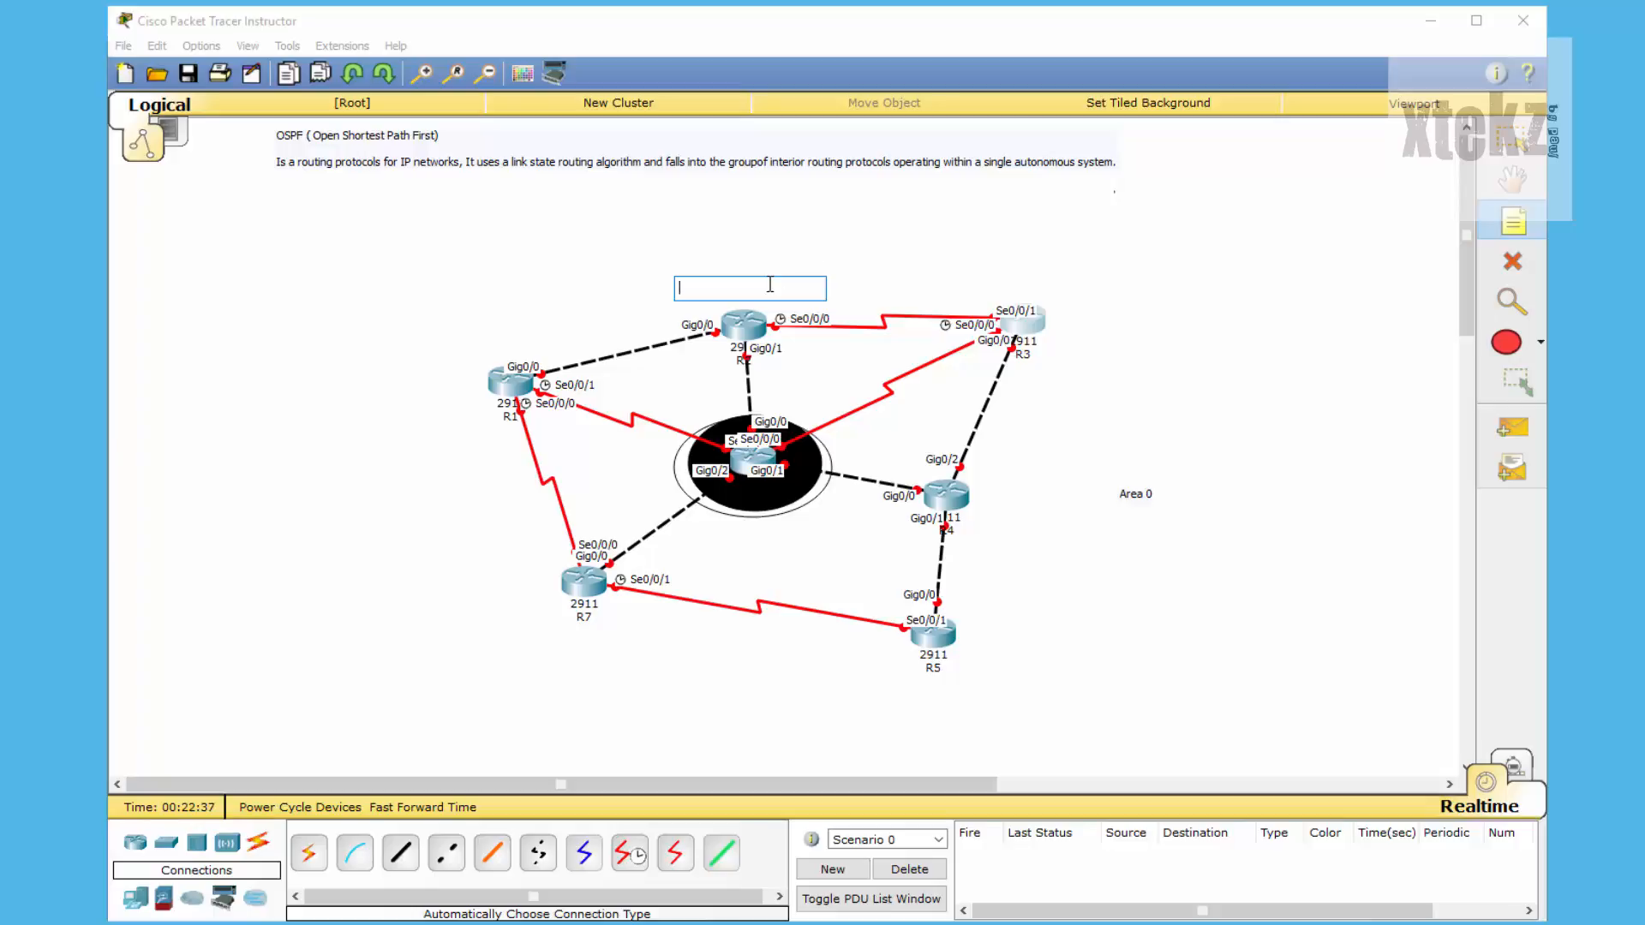
type("1mbps")
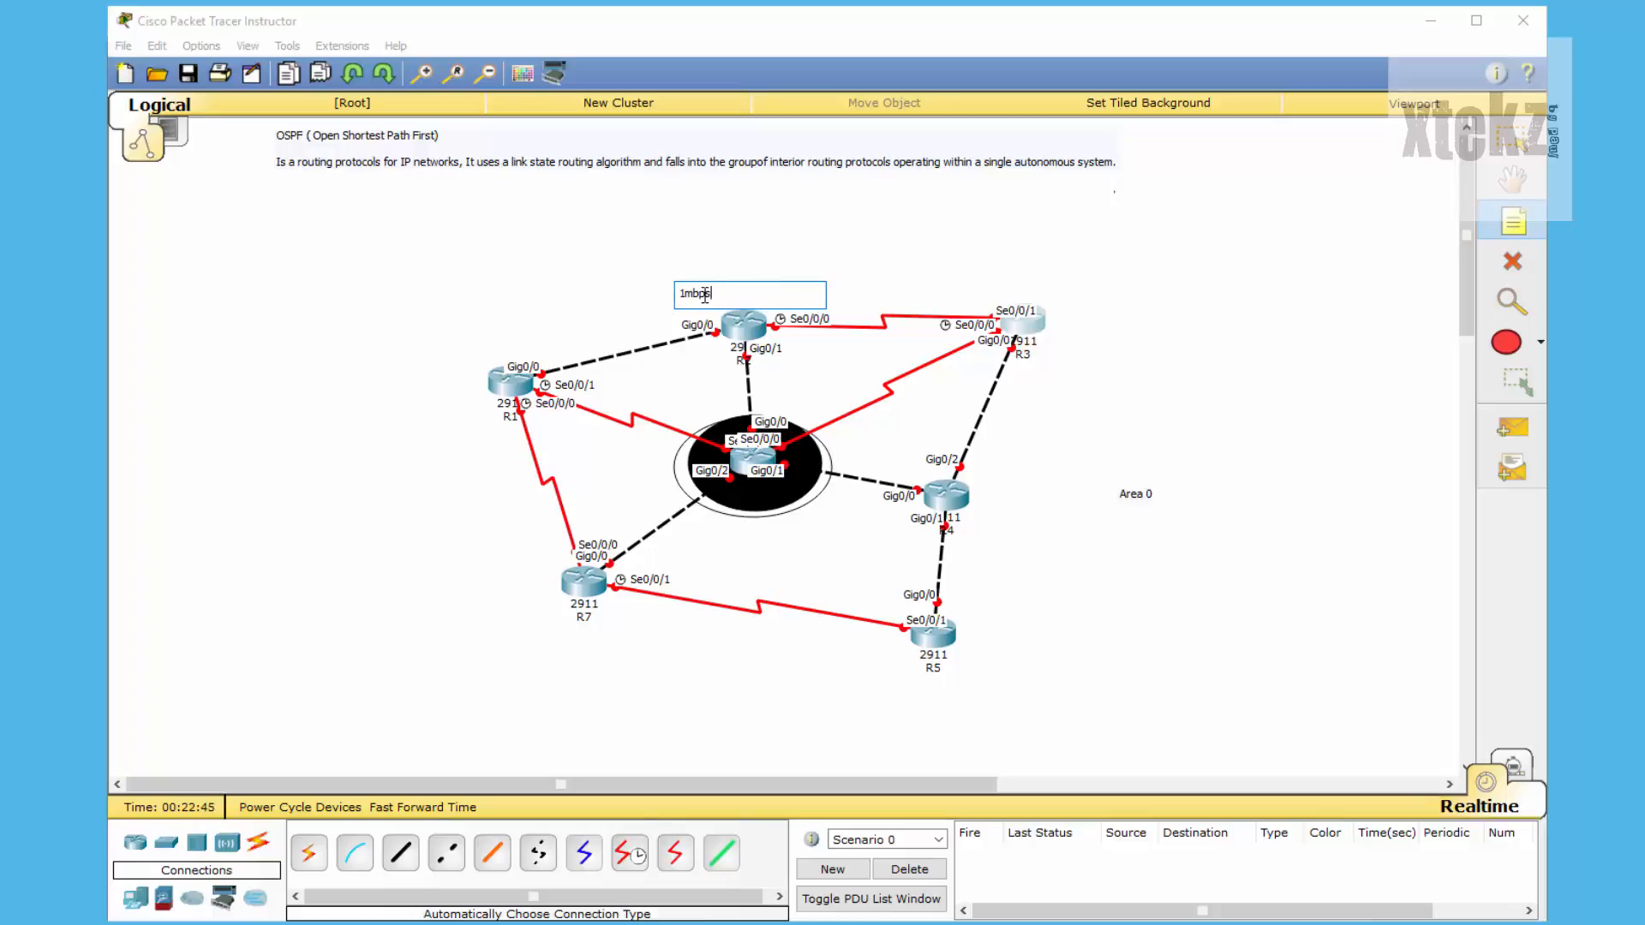
left_click_drag(695, 294, 686, 294)
type("m")
key("BackSpace")
type("M")
left_click(1128, 503)
left_click(760, 566)
left_click(696, 680)
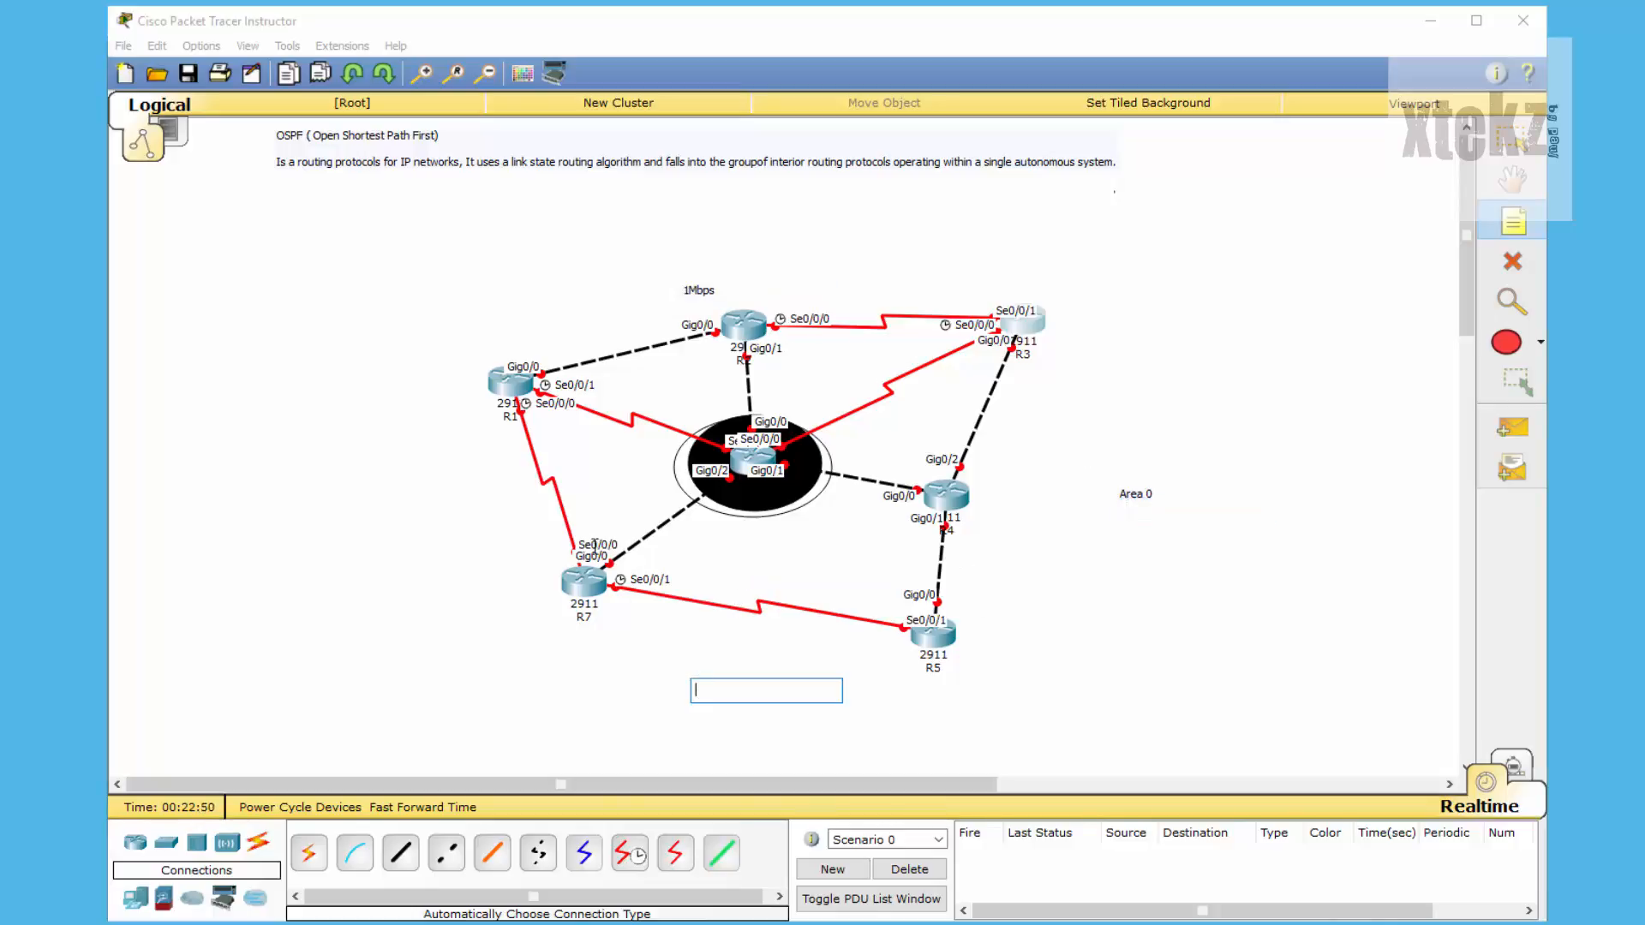
left_click(583, 649)
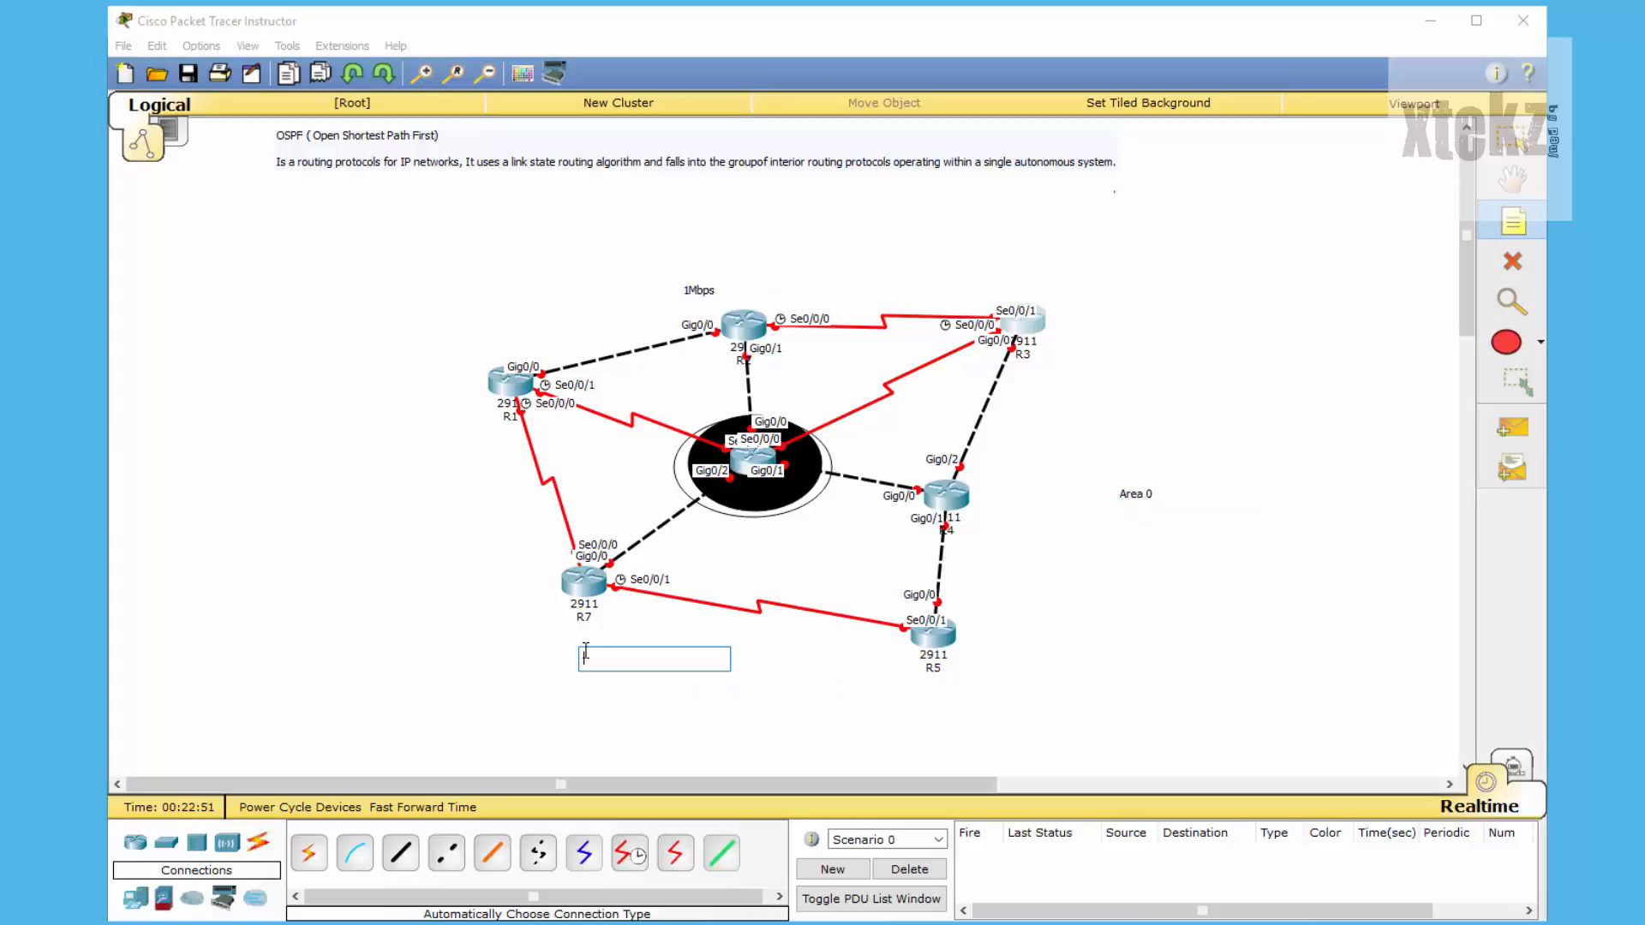
left_click(960, 666)
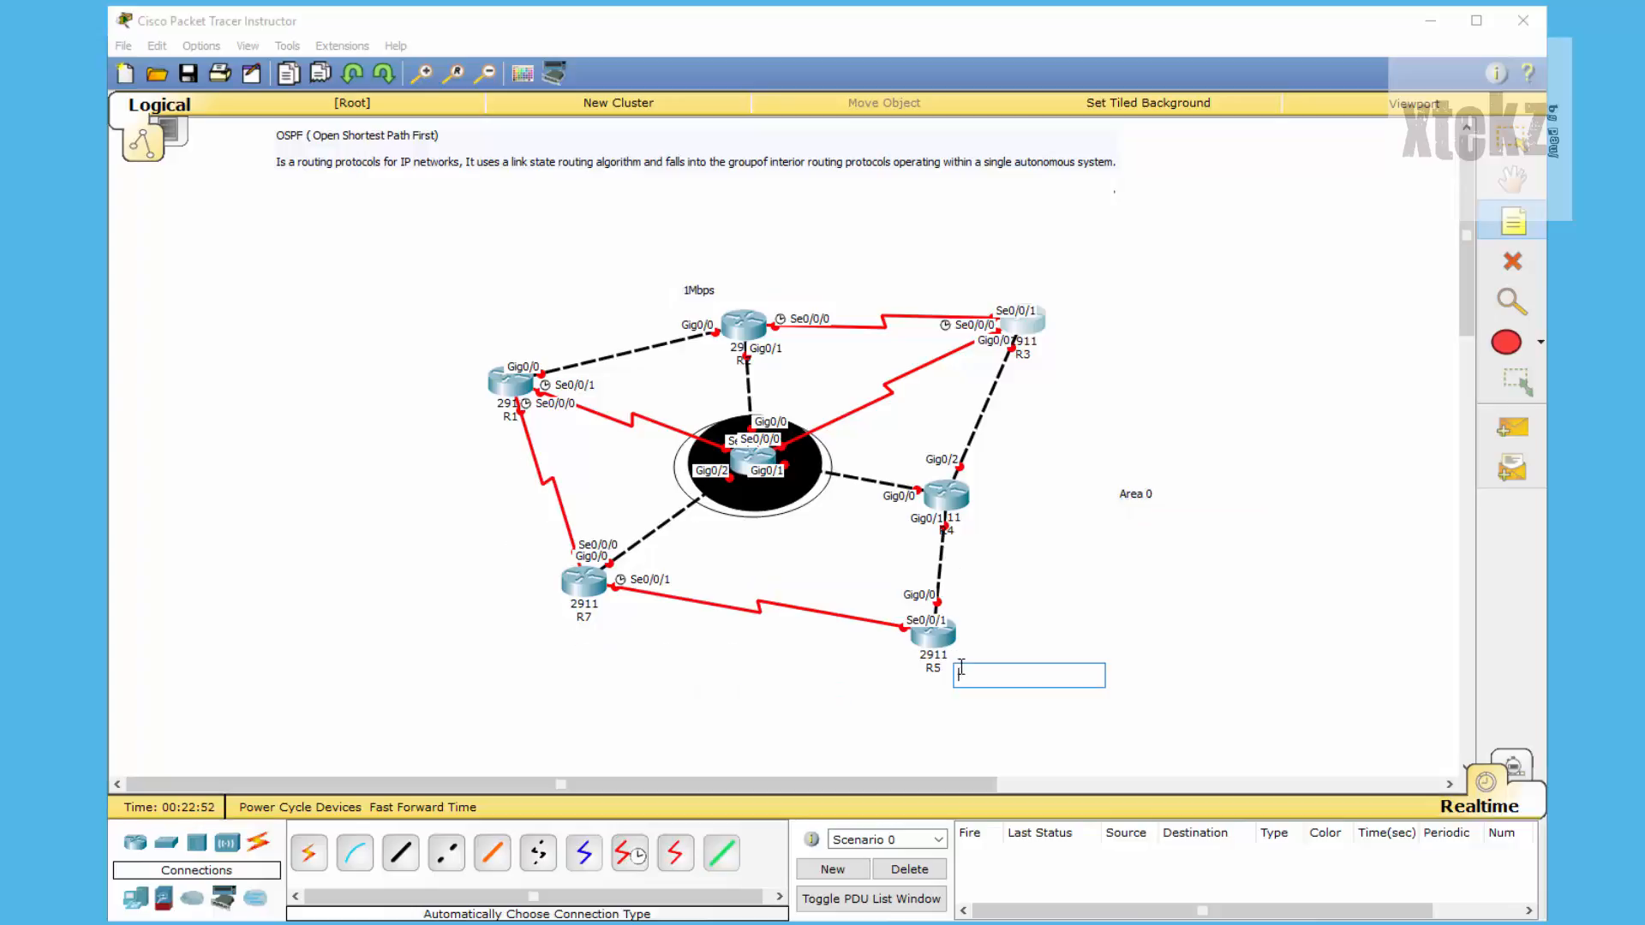
left_click(1042, 354)
left_click(1063, 437)
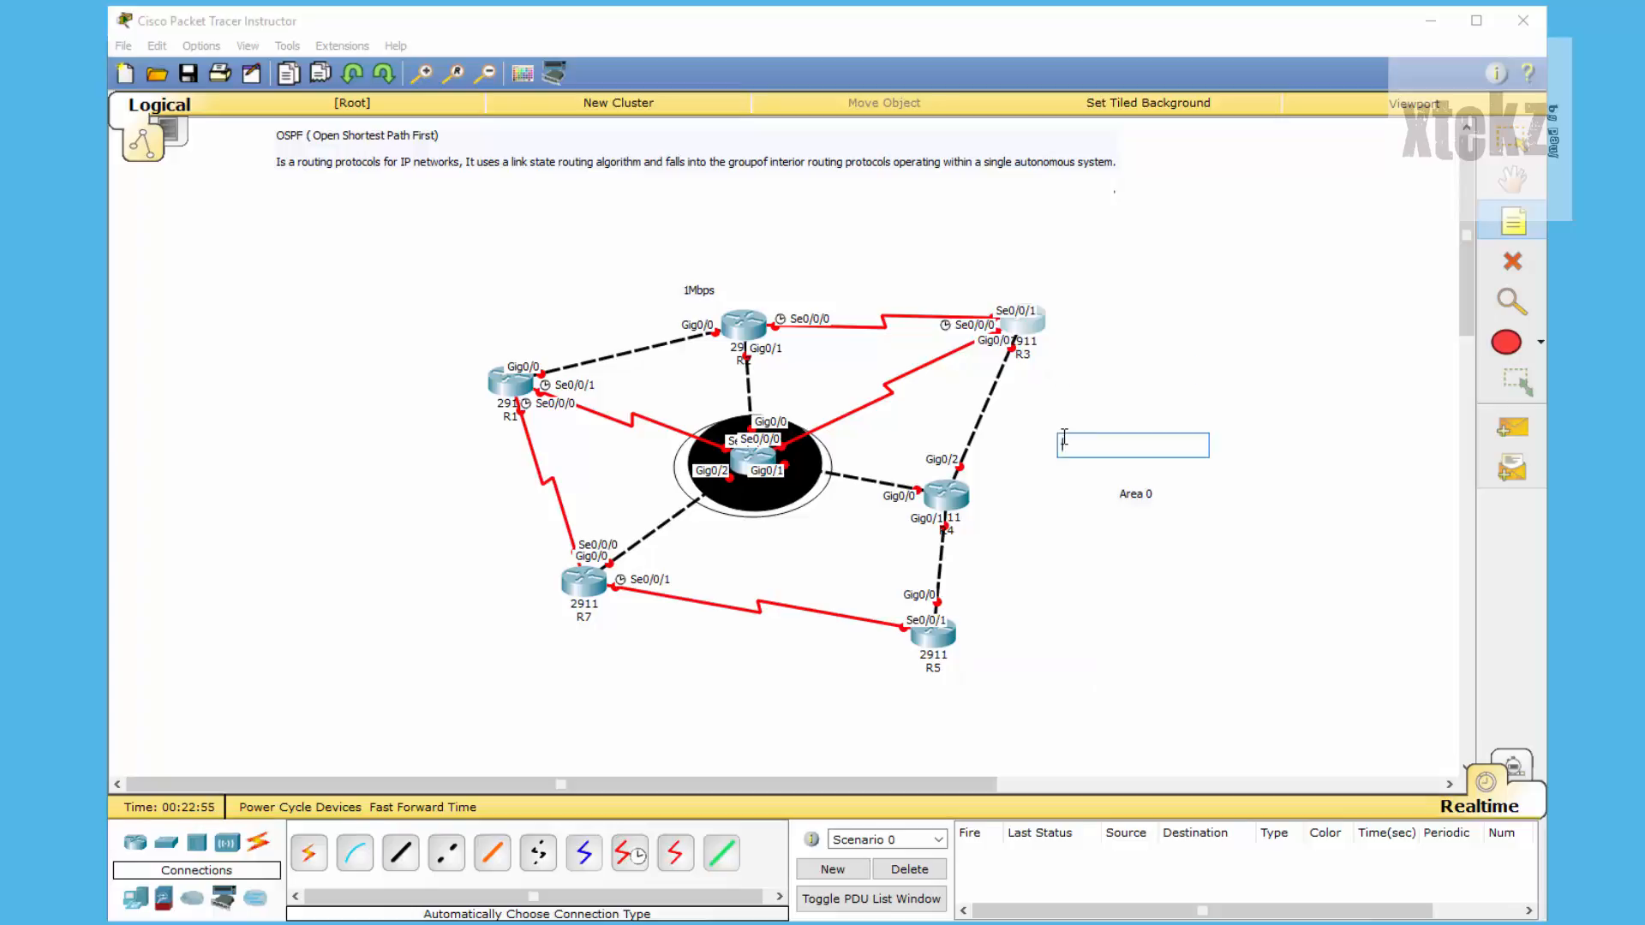
left_click(1055, 540)
left_click(1015, 628)
left_click(1004, 647)
left_click(805, 674)
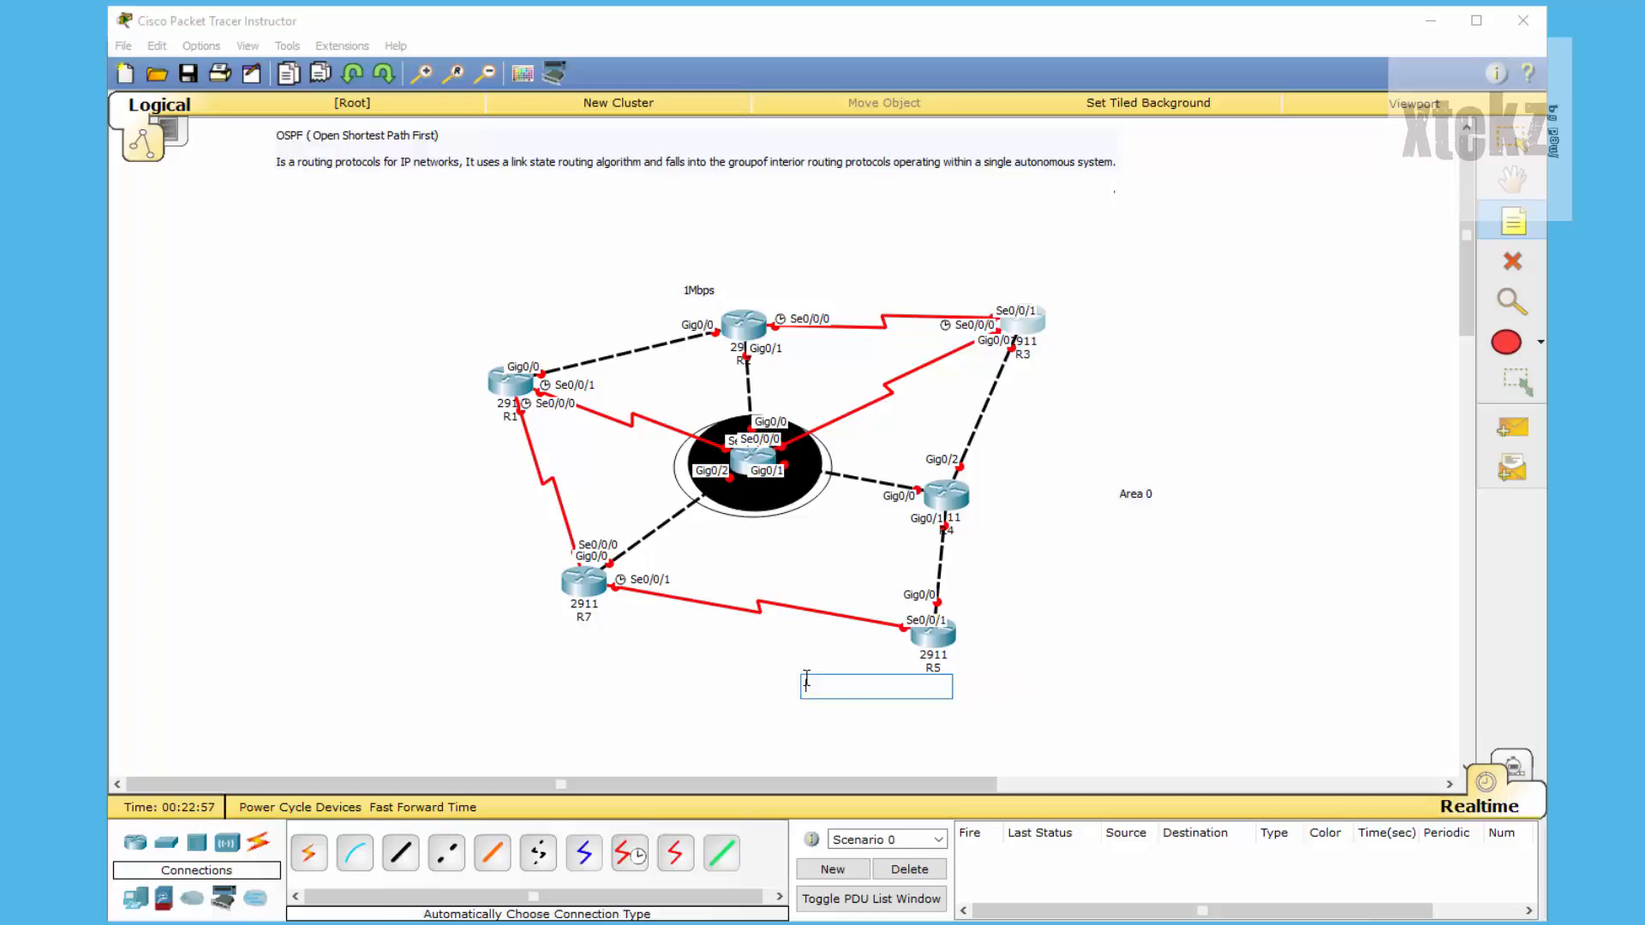
left_click(758, 672)
left_click(741, 672)
- Add a note reading "100Mbps" below the link between routers R7 and R5
left_click(701, 672)
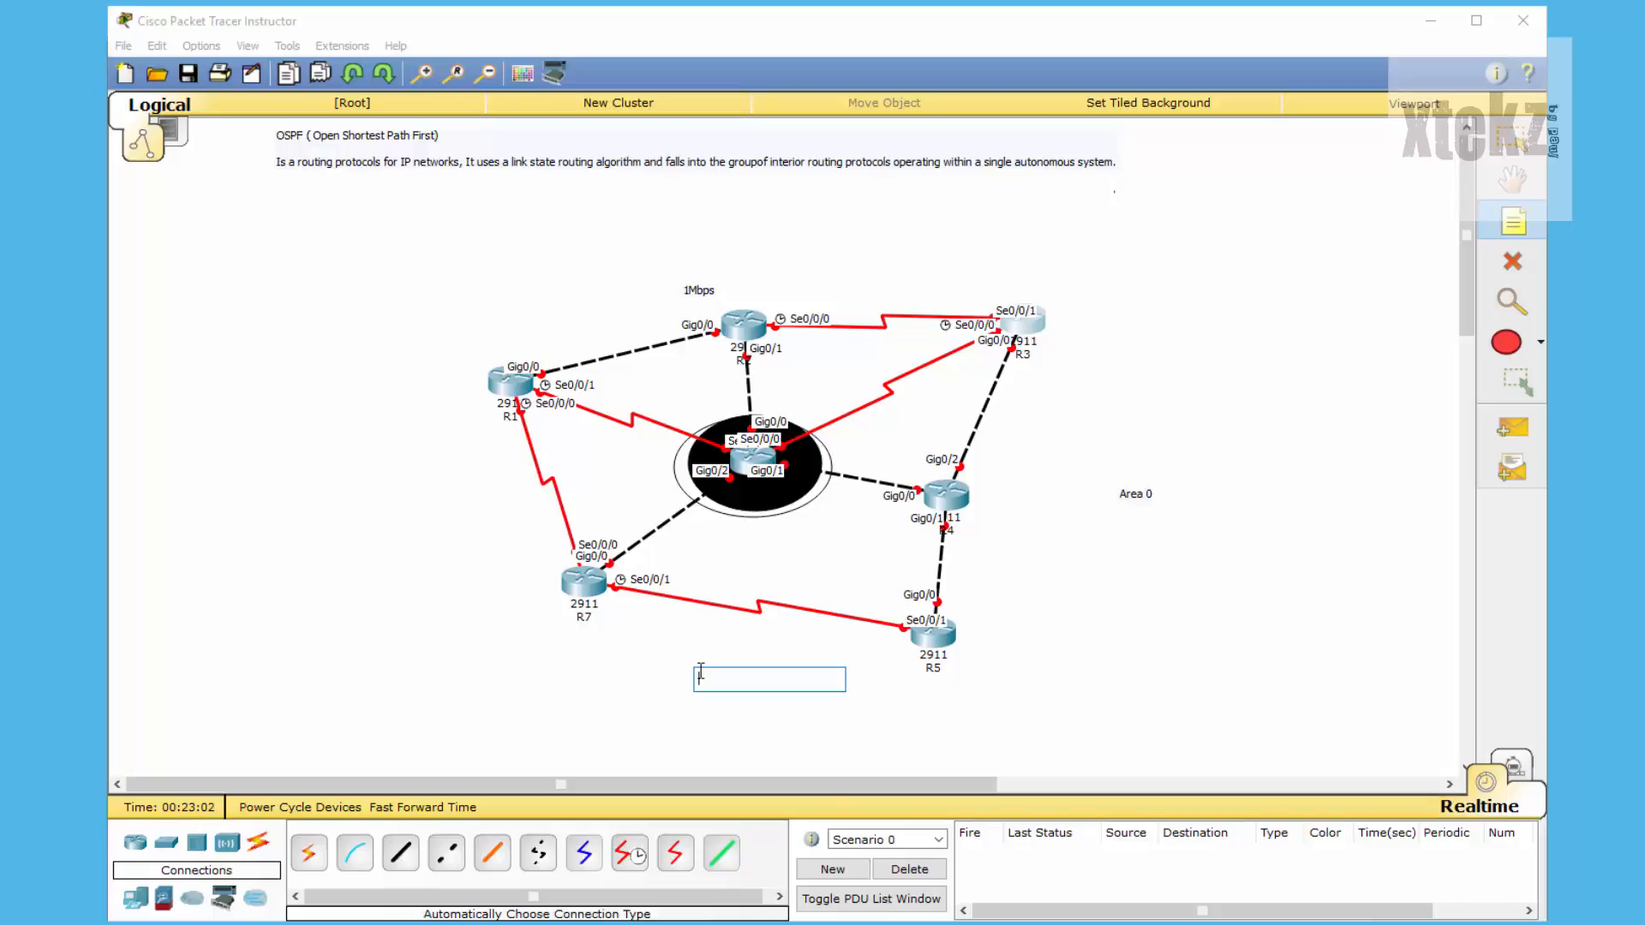
type("100Mbps")
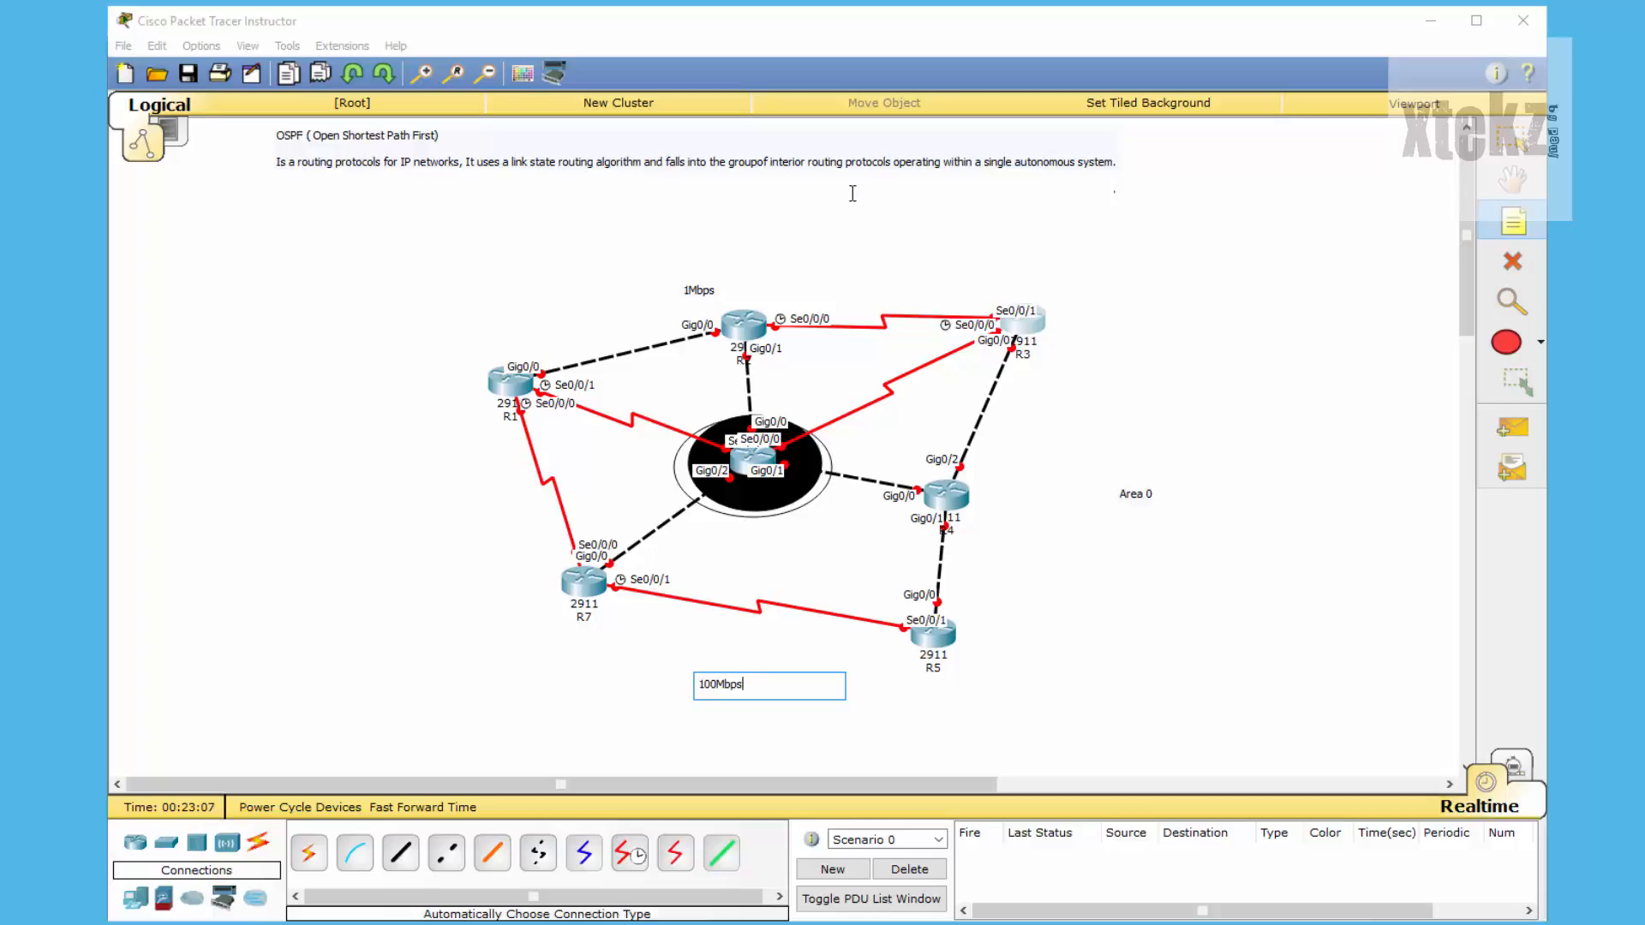
left_click(1127, 255)
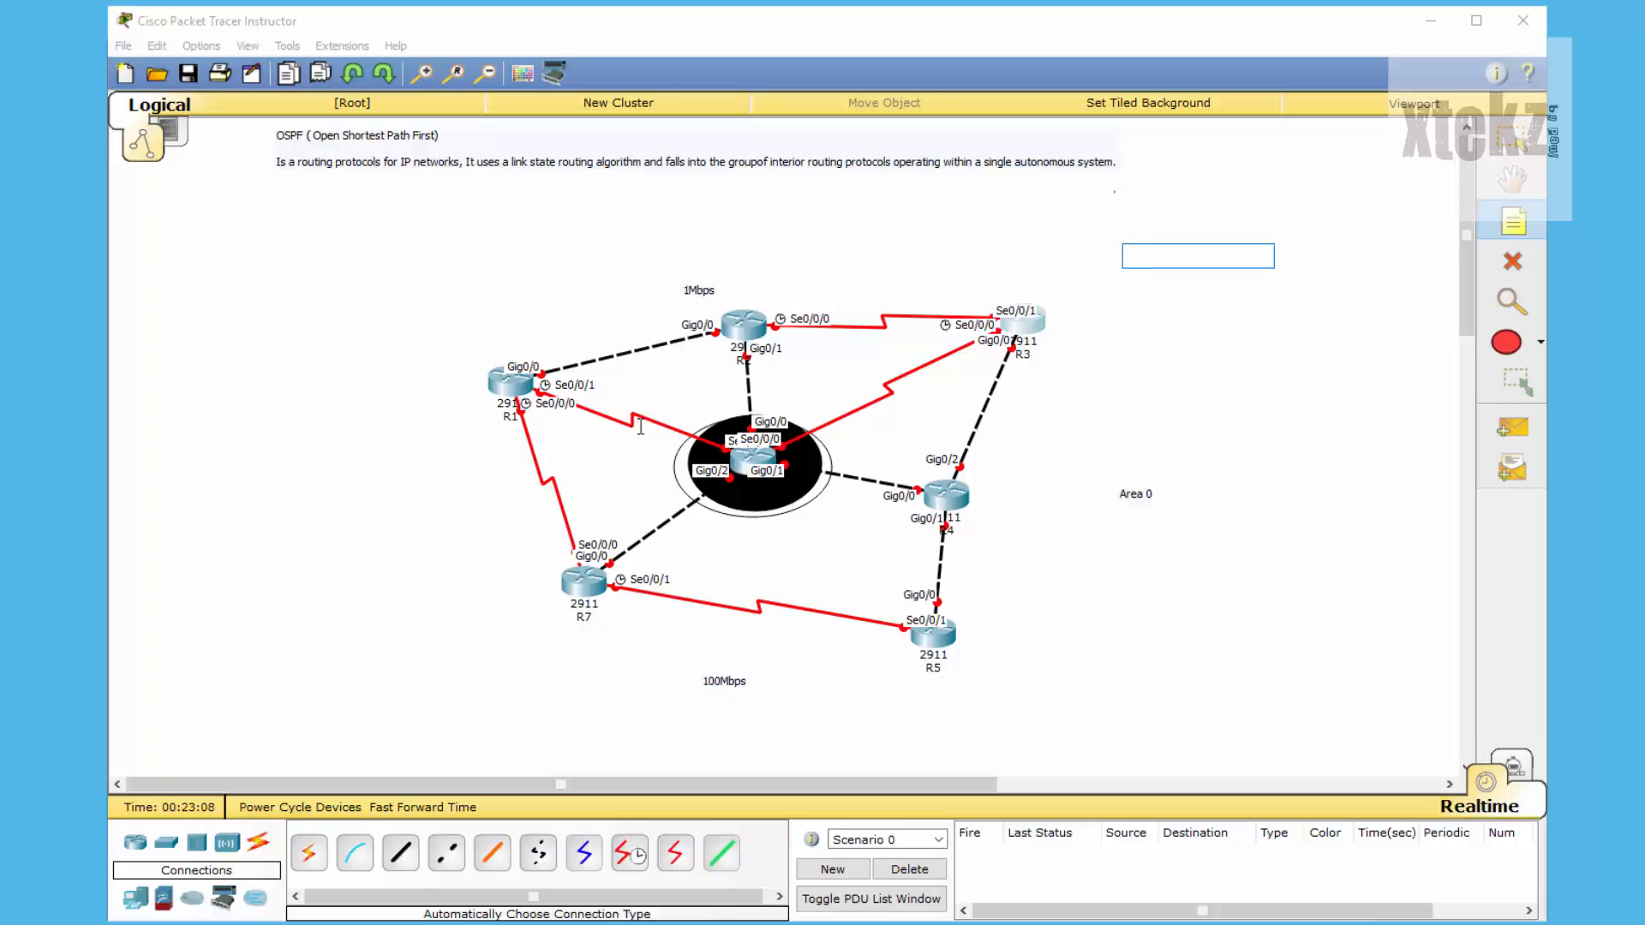
left_click(924, 272)
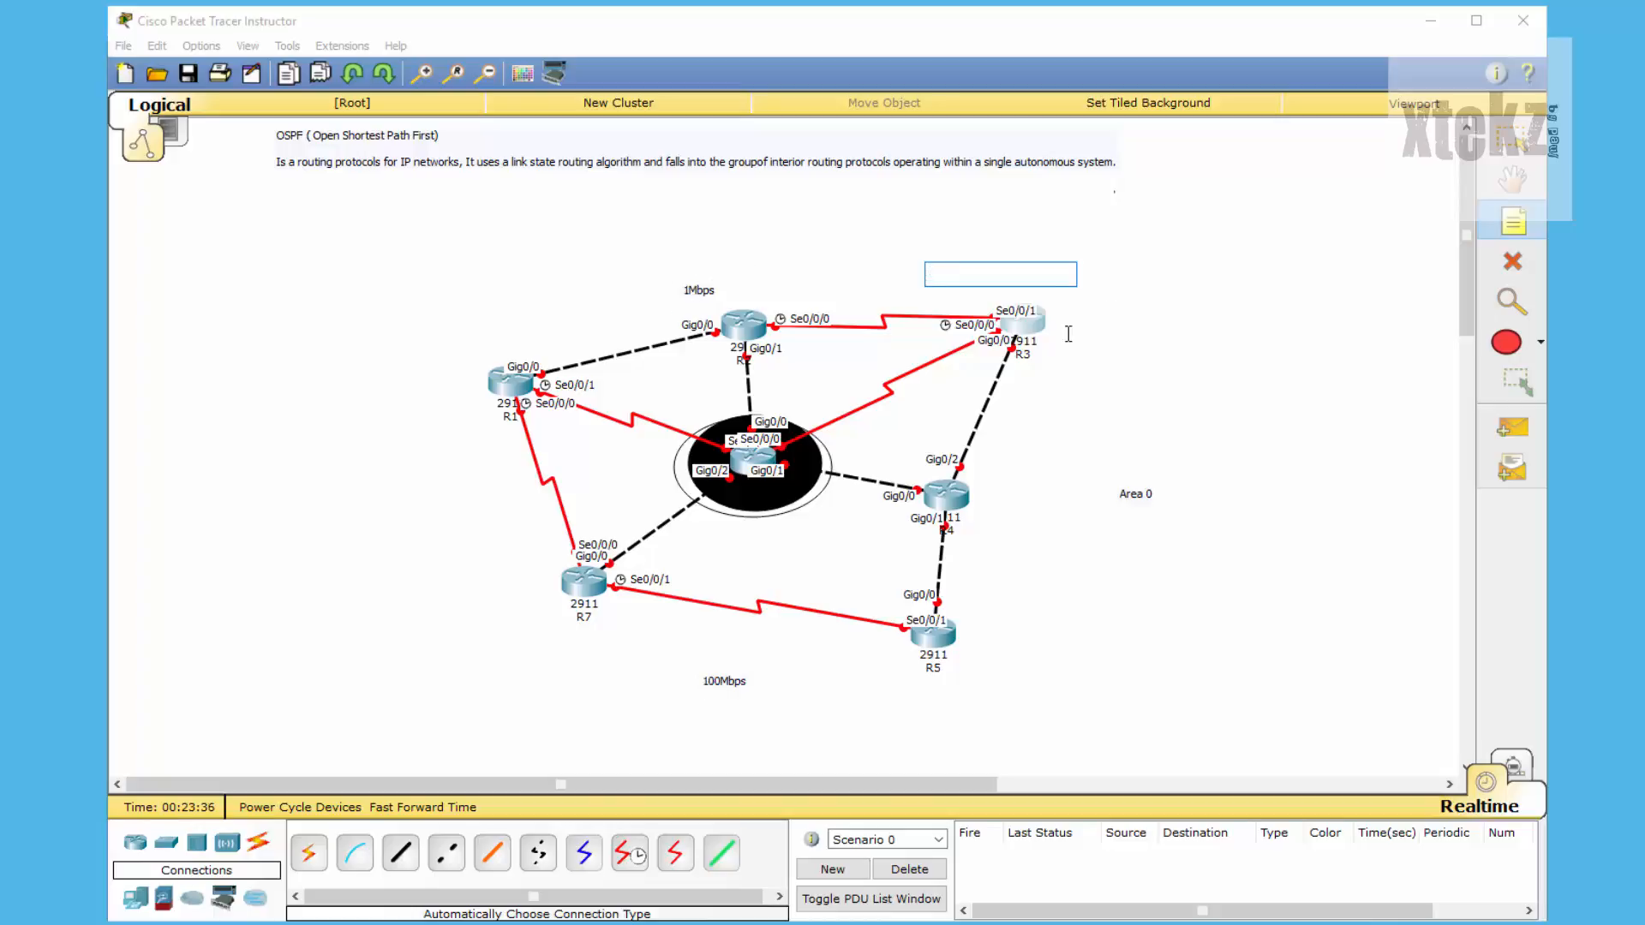
left_click(505, 390)
left_click(454, 382)
left_click(348, 396)
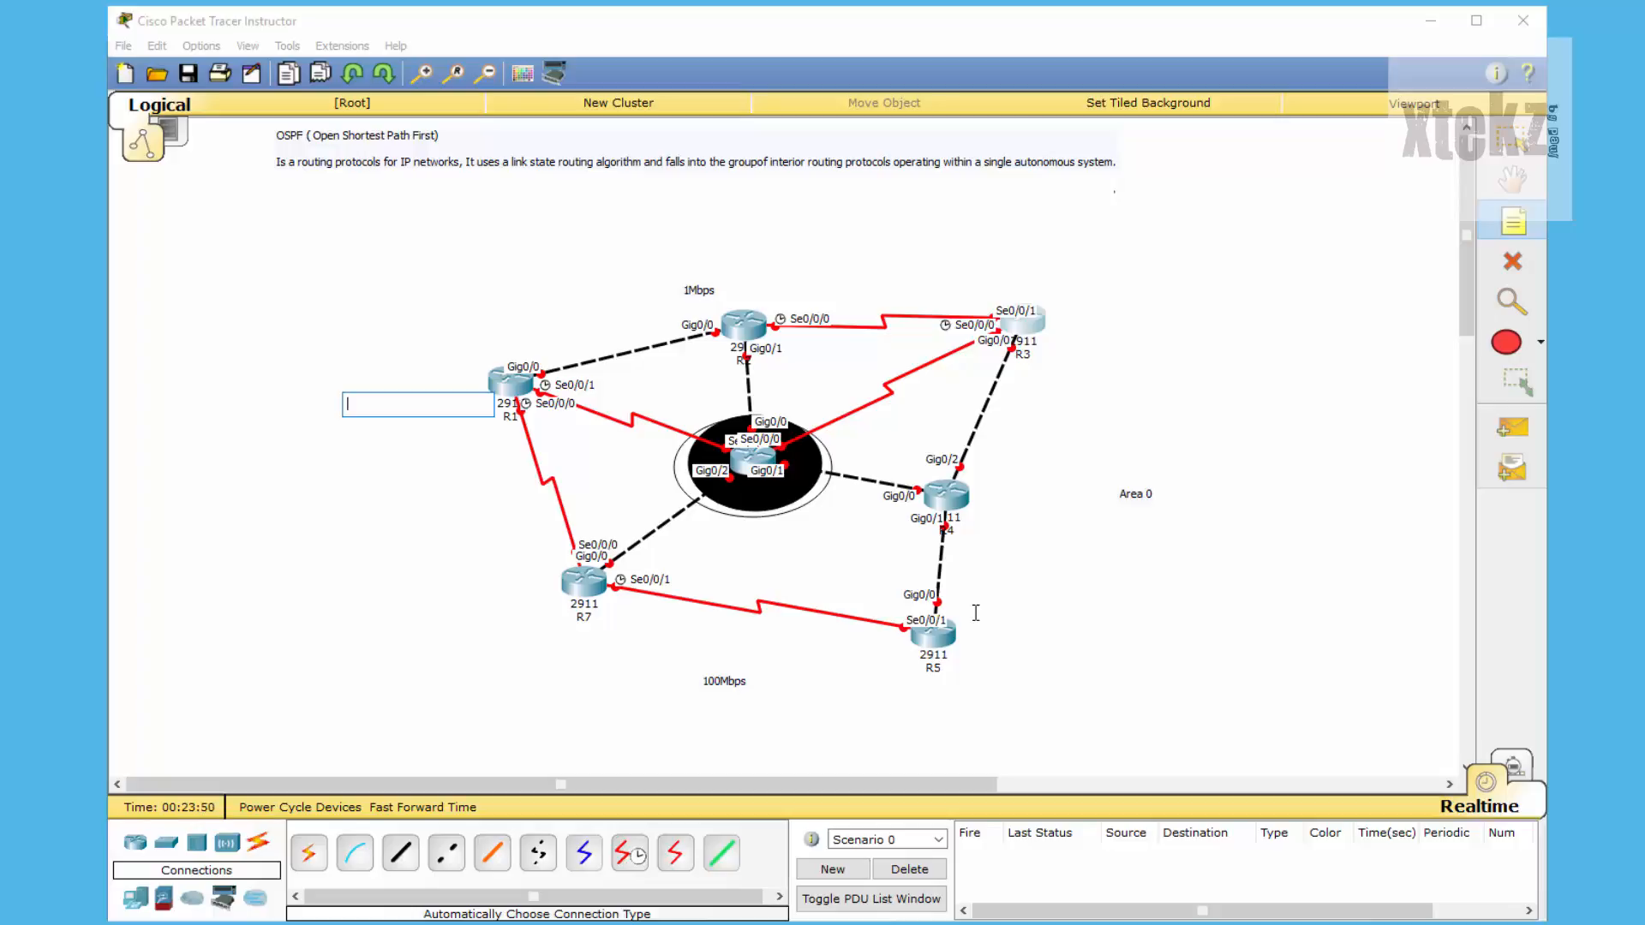
- Delete the whole router topology with its links, ellipses and notes, keeping the OSPF description text
left_click(1512, 139)
left_click_drag(378, 252, 1200, 707)
key("Delete")
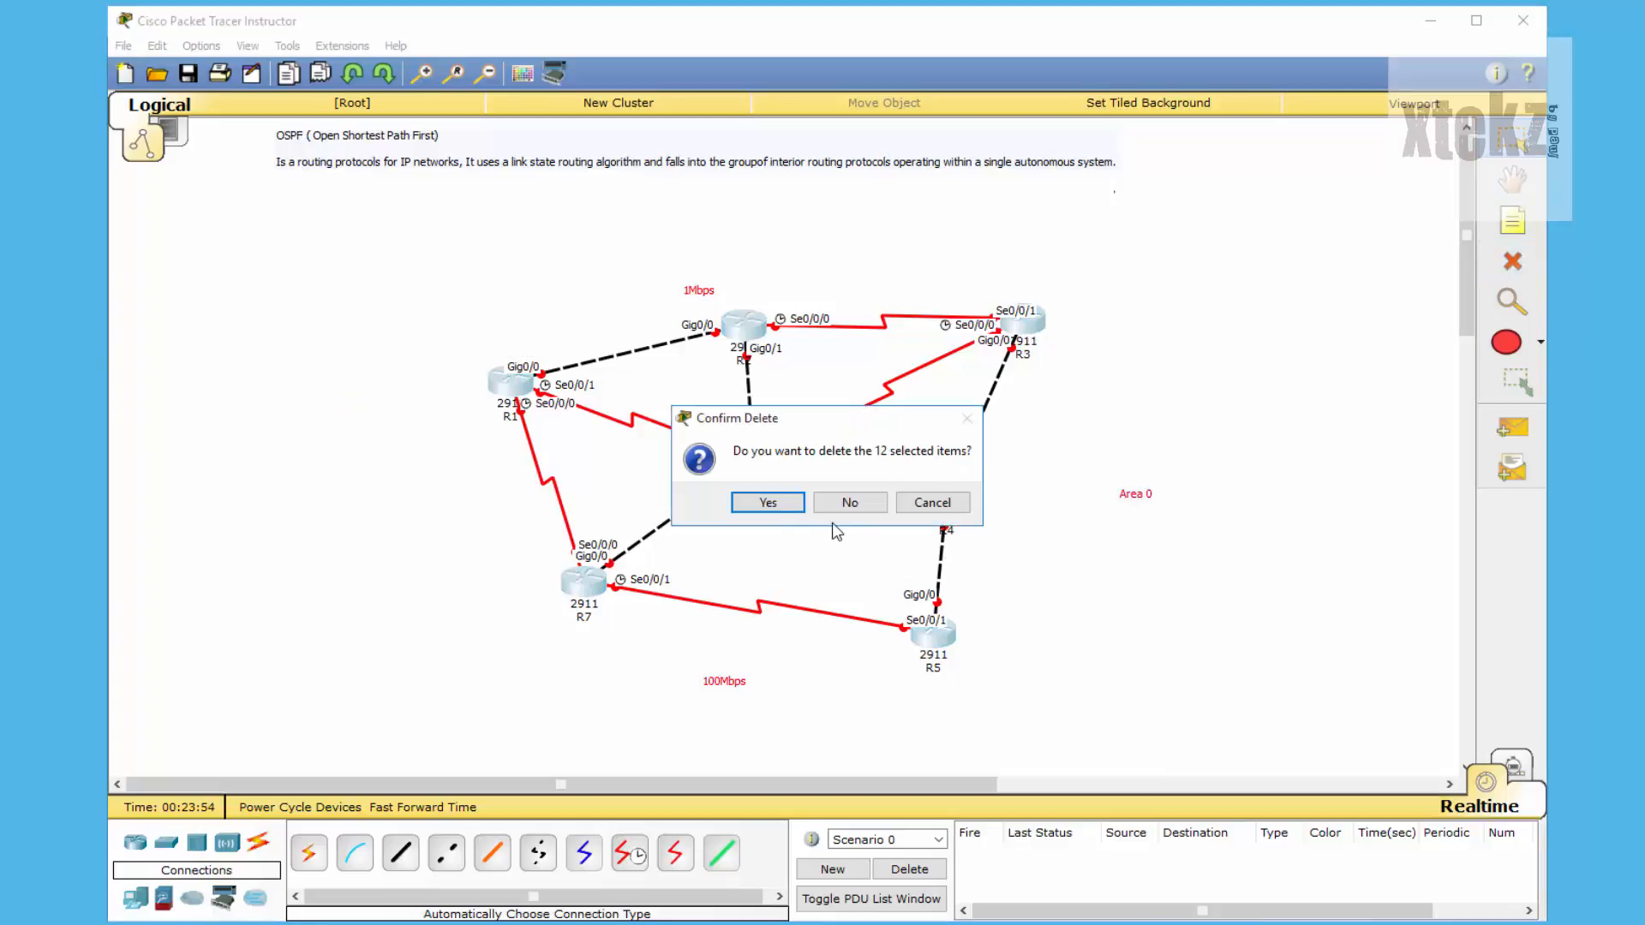
left_click(767, 500)
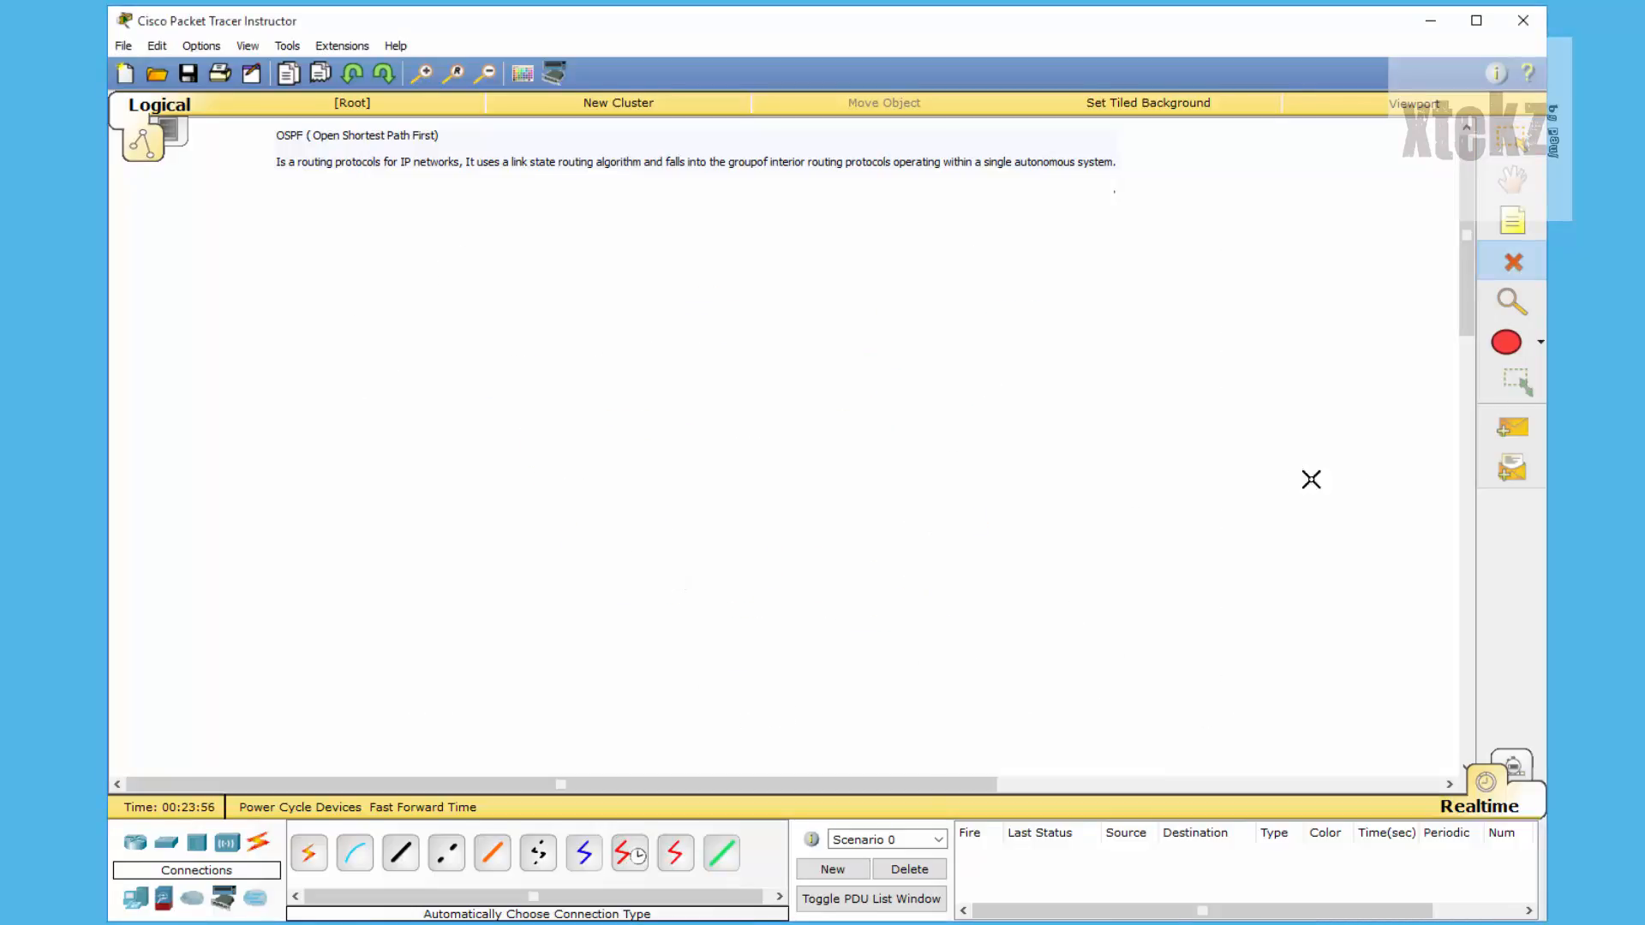
- Draw a large black-filled circle in the empty workspace with a small black dot below it, and close the drawing palette
left_click(1509, 343)
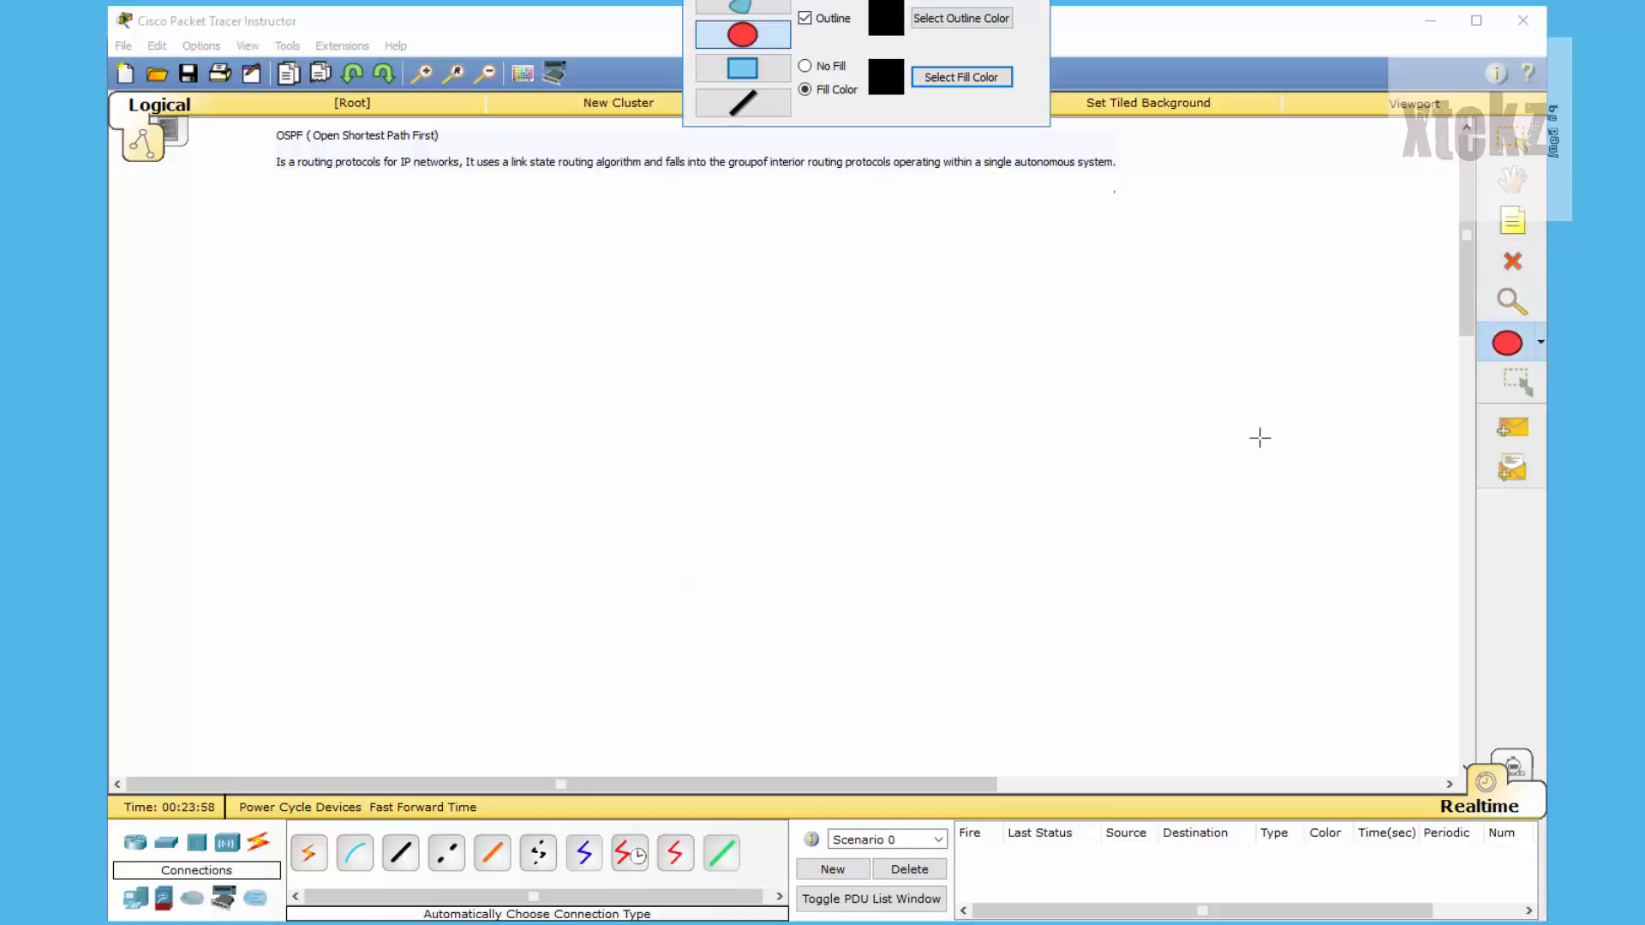
left_click_drag(1249, 273, 1443, 473)
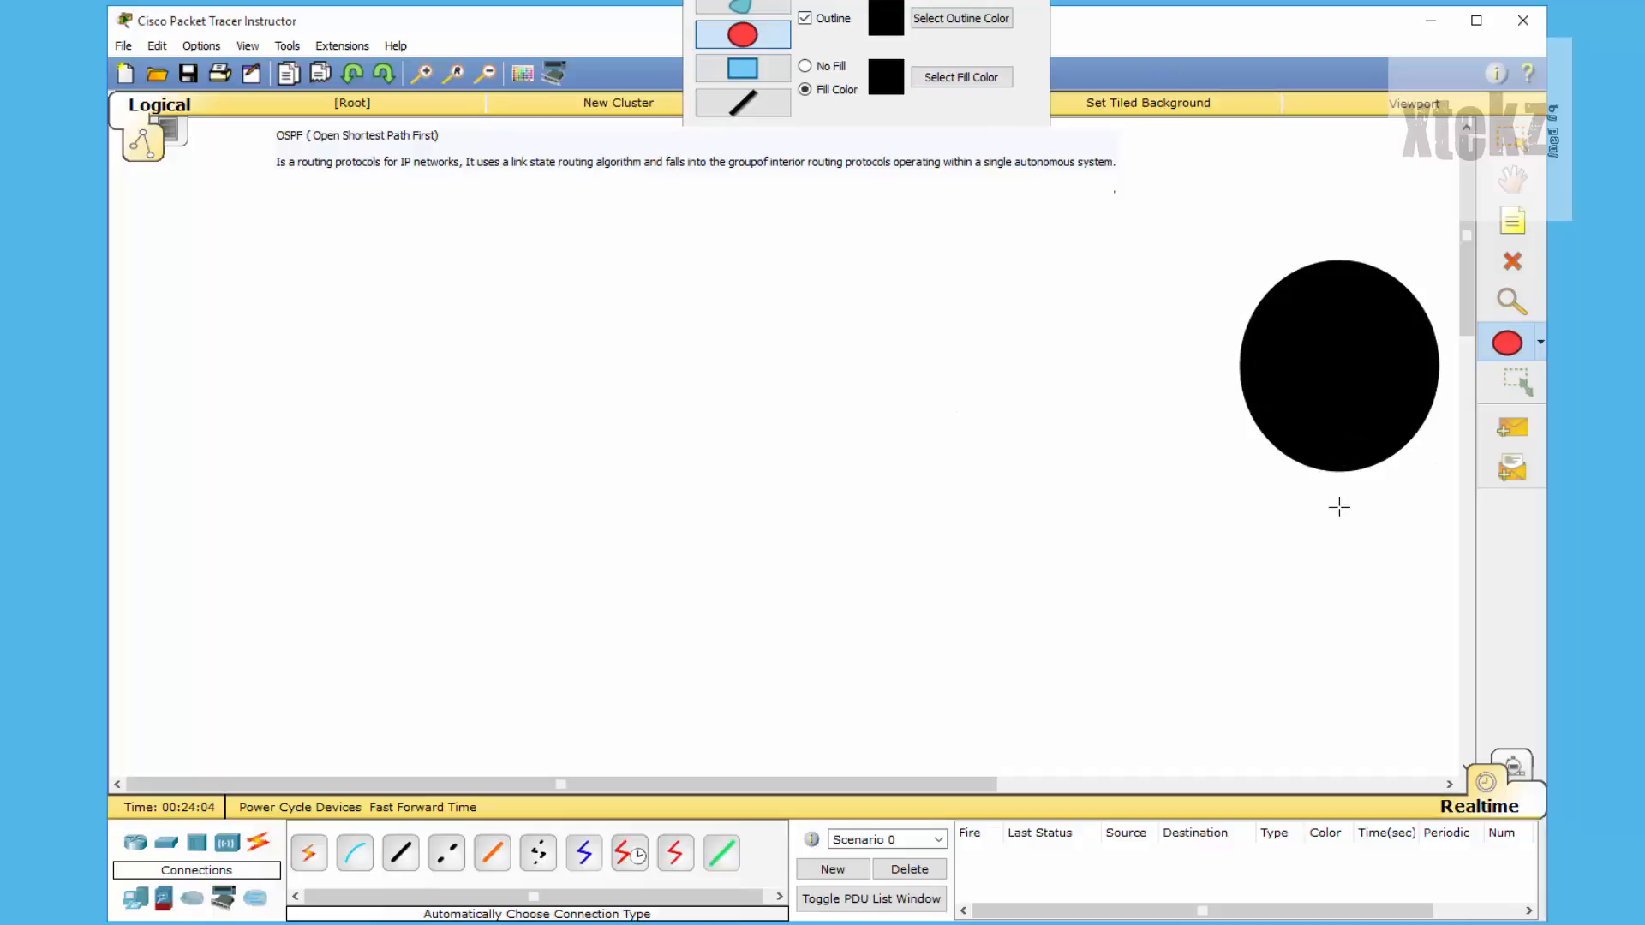
left_click_drag(1339, 495, 1352, 509)
left_click(1032, 1)
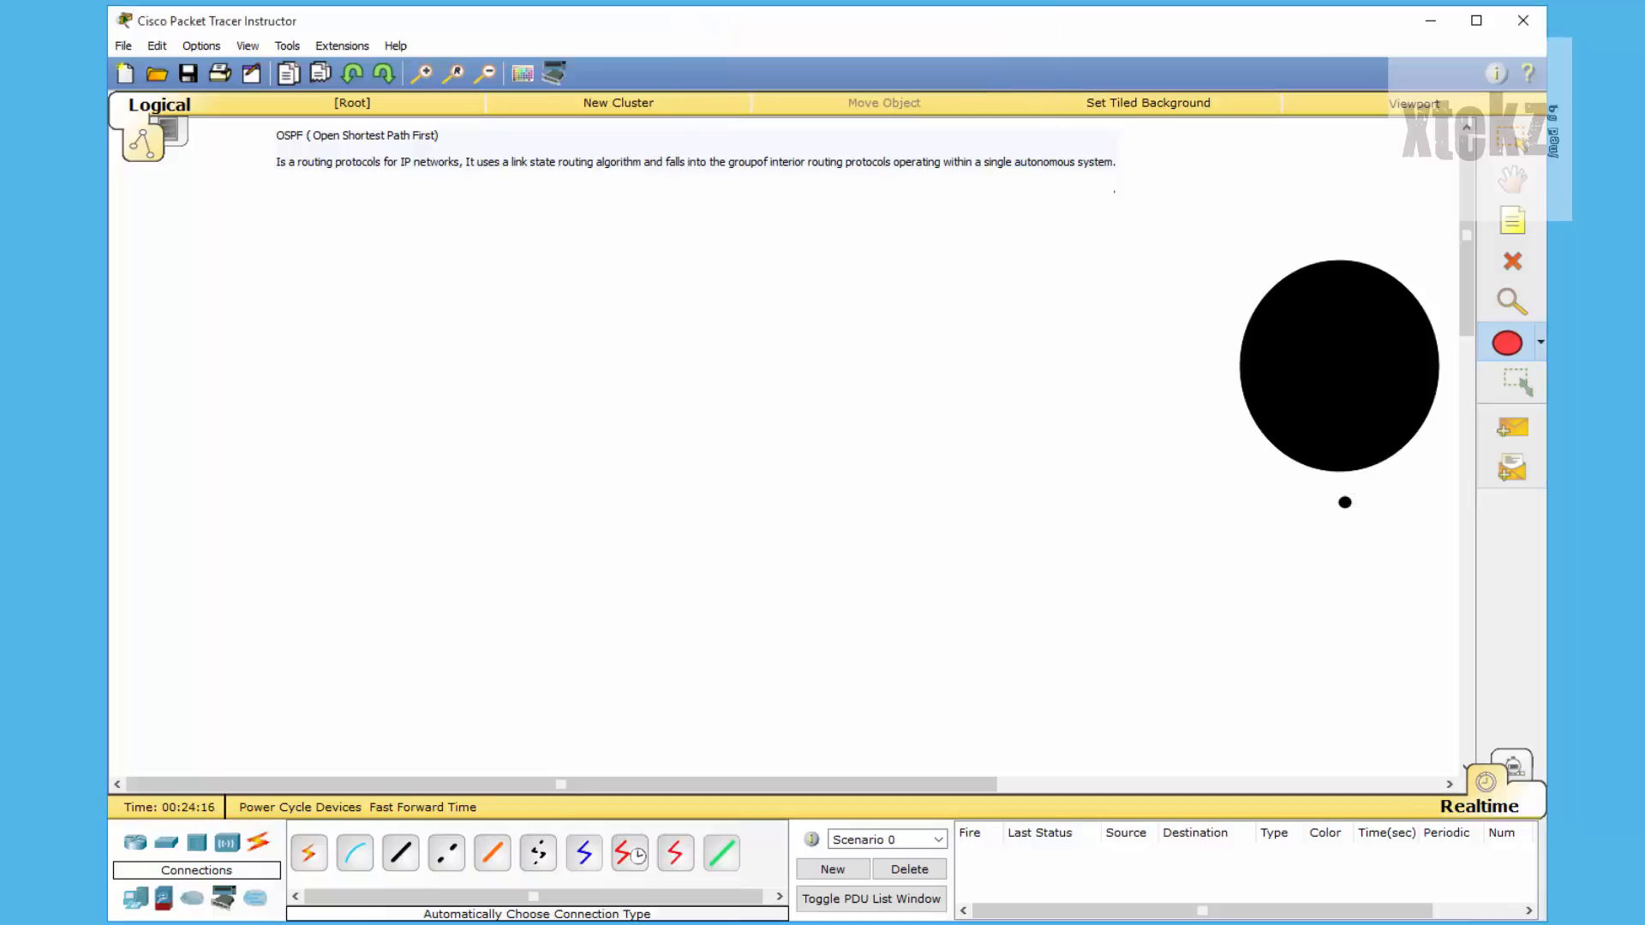
- Delete the large black circle and the small black dot from the workspace
left_click(1515, 140)
left_click_drag(1149, 223, 1467, 590)
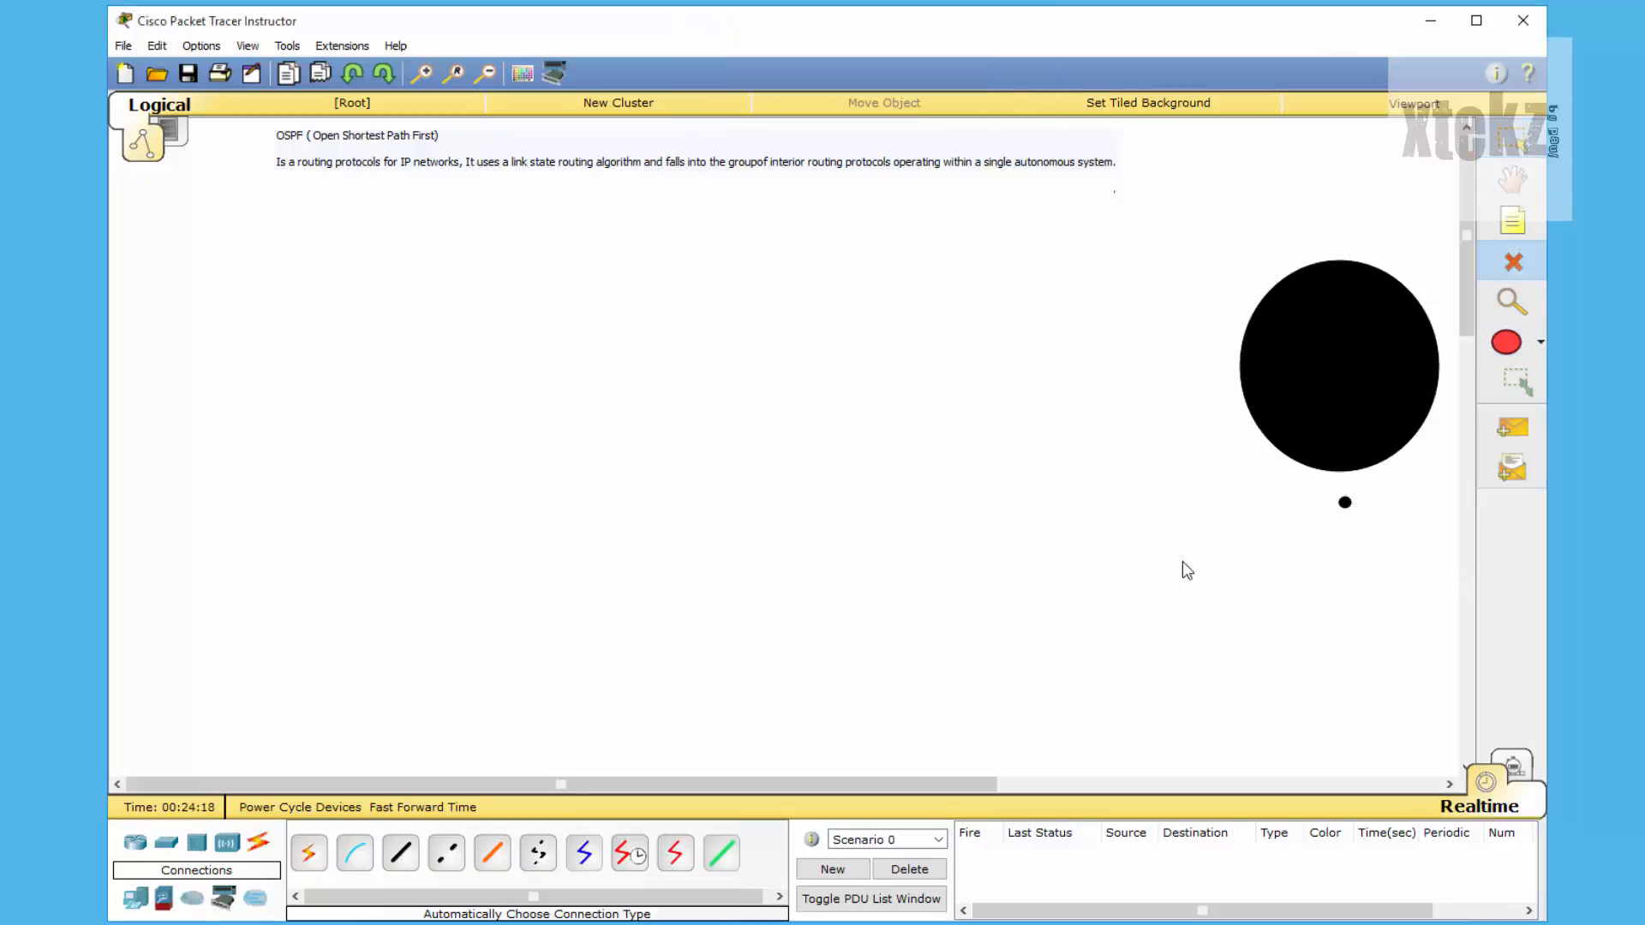
key("Delete")
left_click(765, 502)
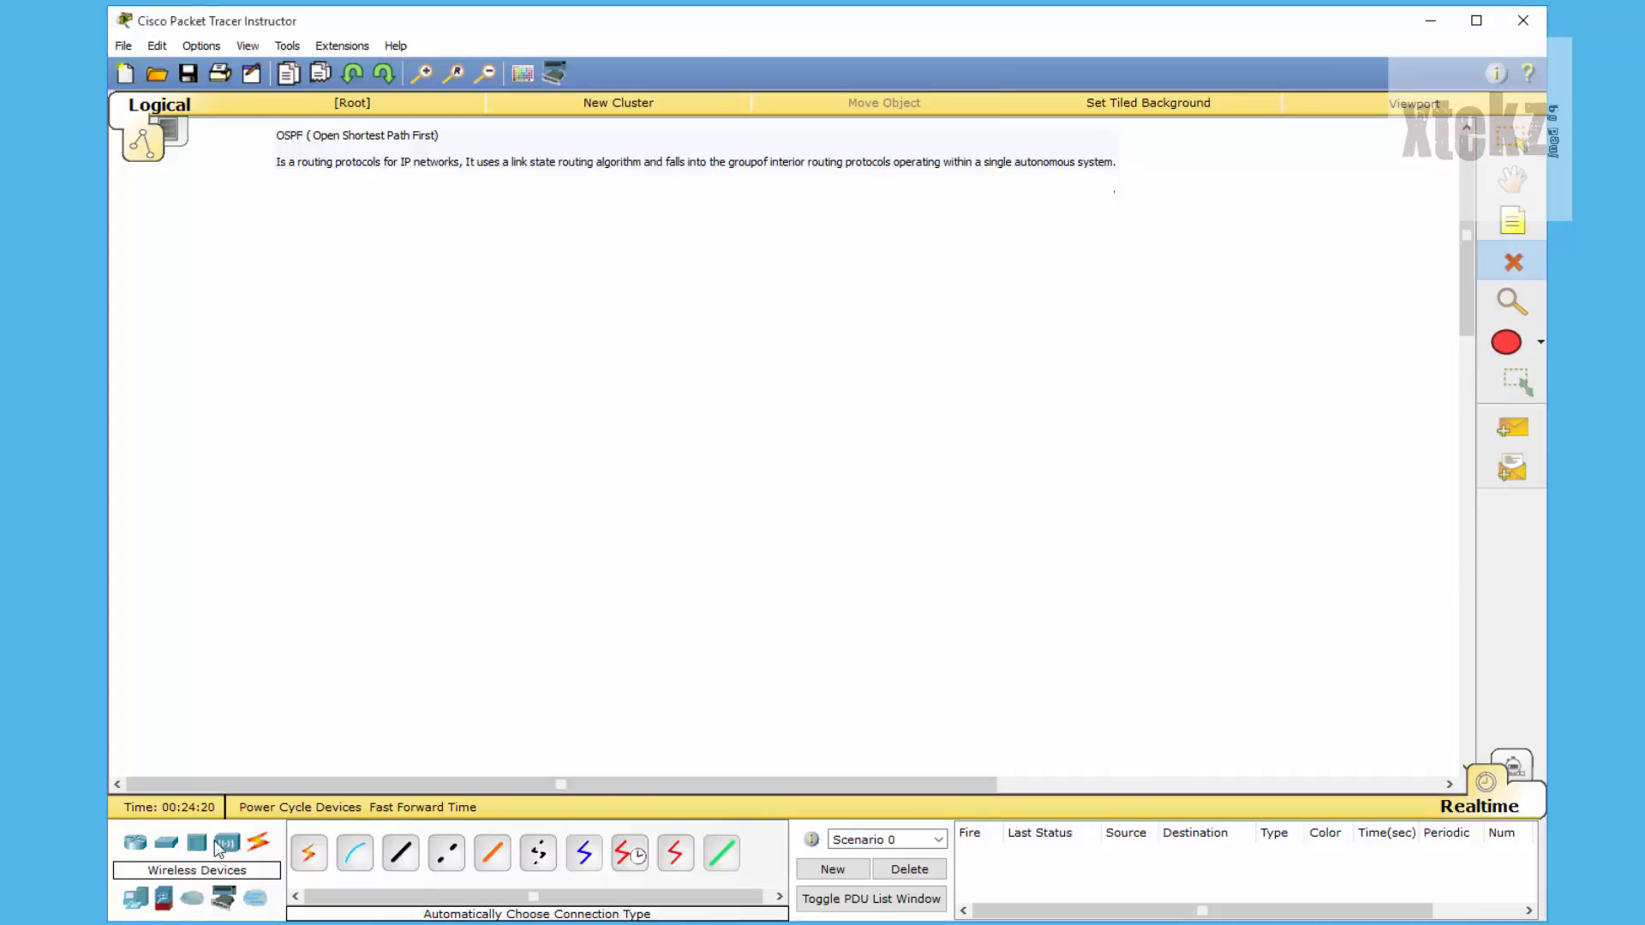
- Place two 2911 routers side by side in the middle of the workspace
left_click(141, 846)
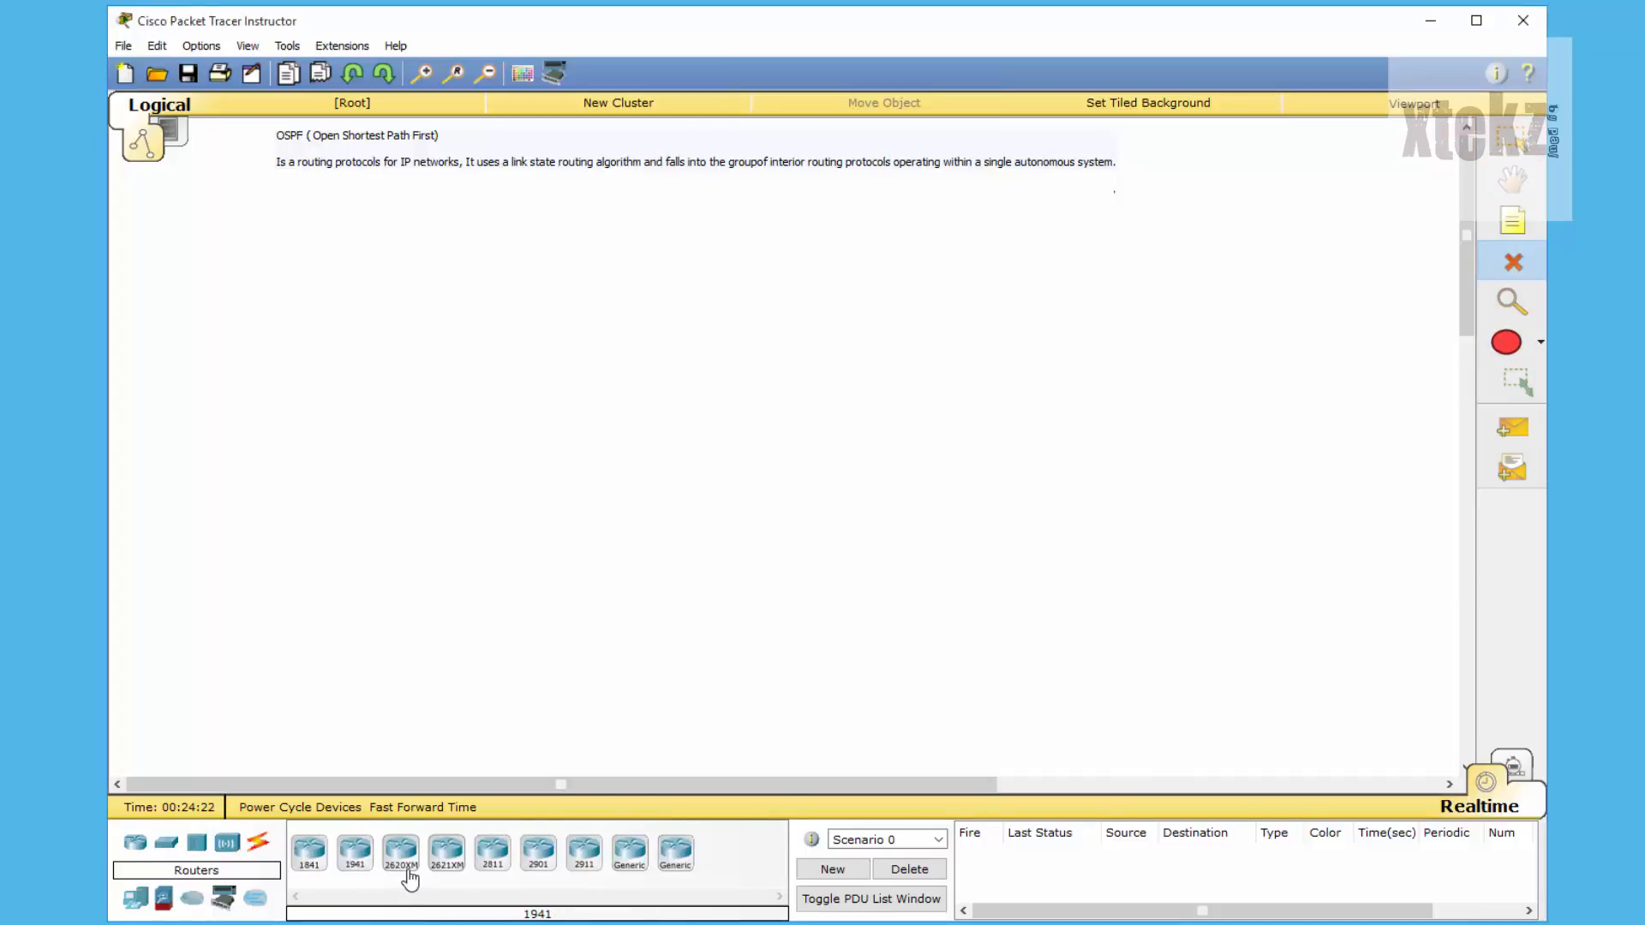
left_click(583, 851)
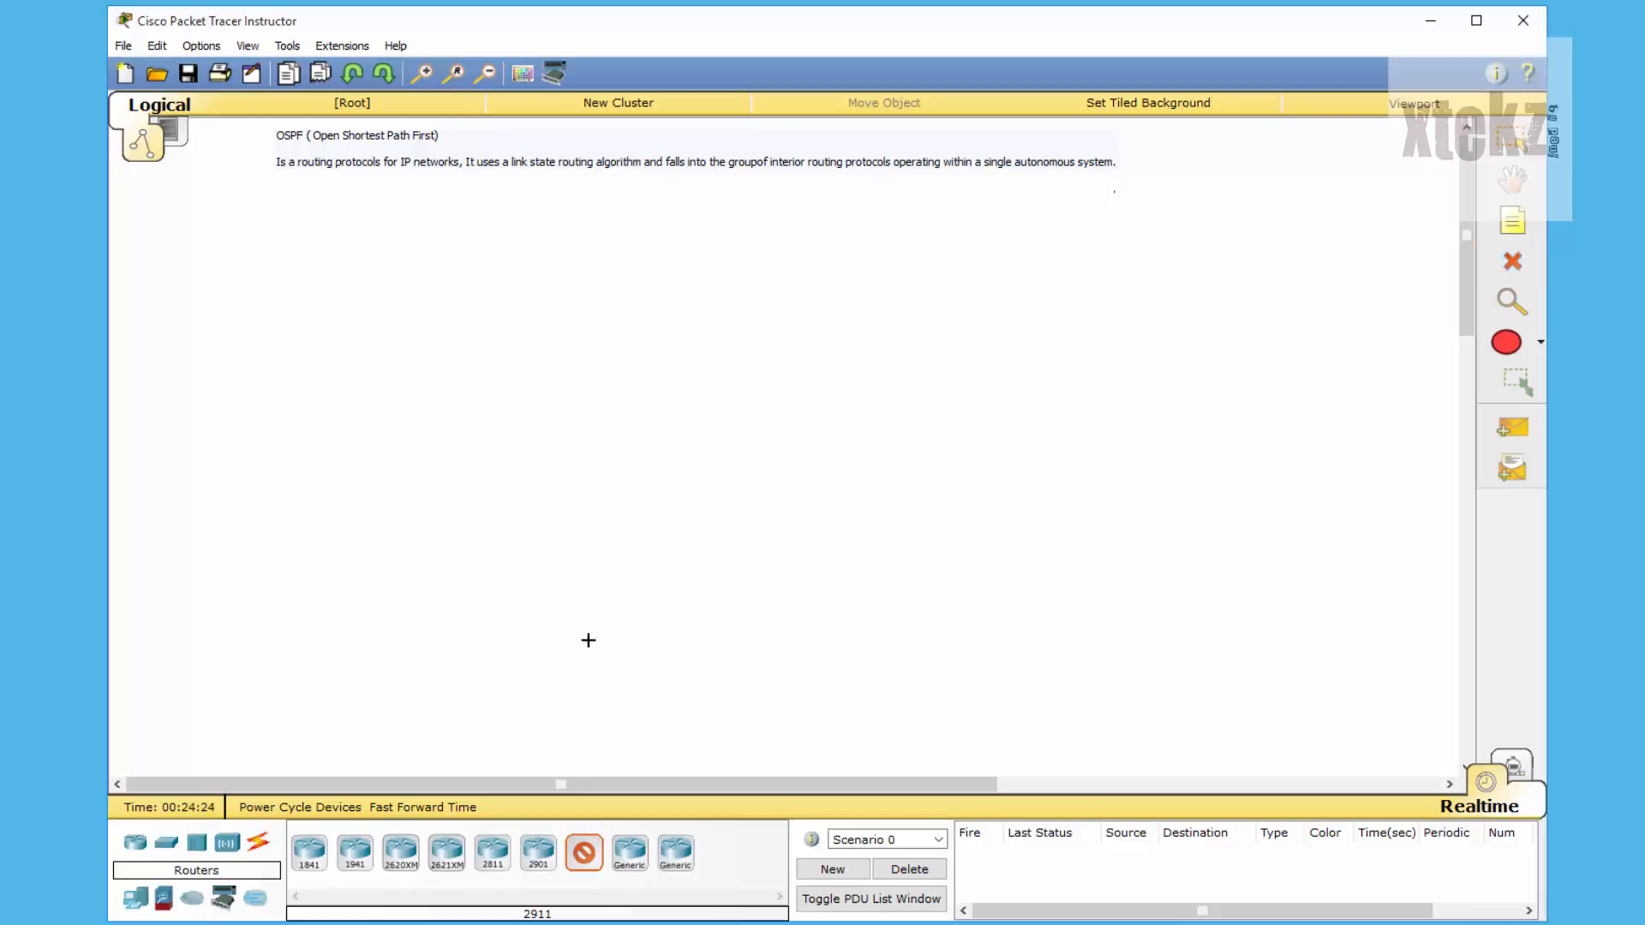
left_click(566, 369)
left_click(583, 851)
left_click(907, 382)
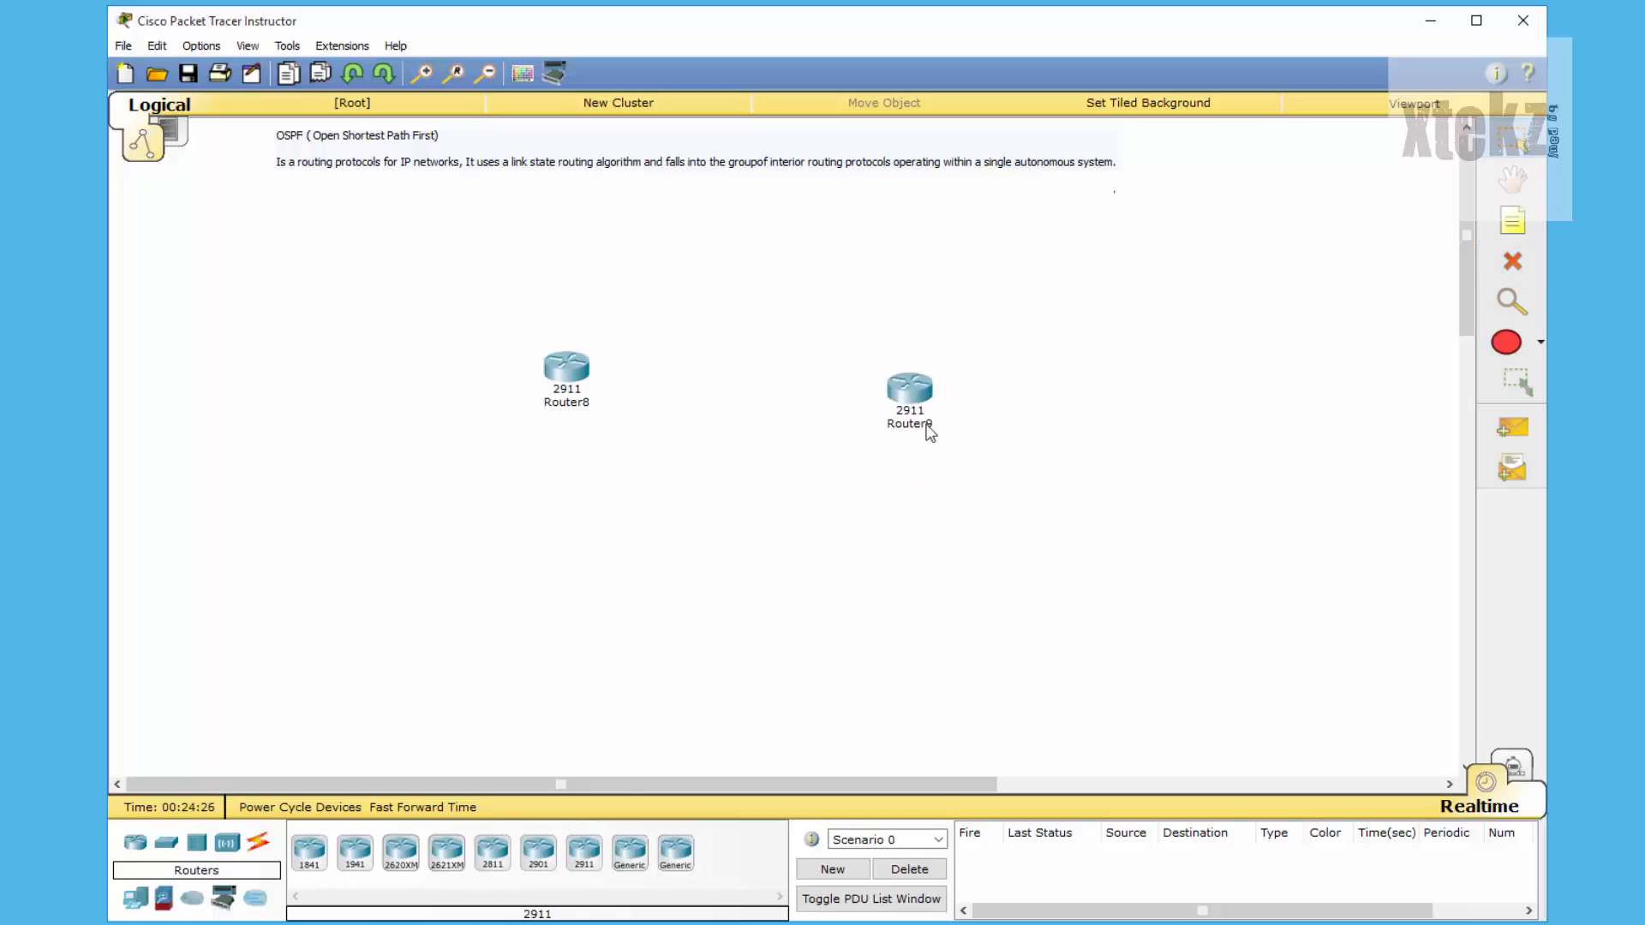
left_click(922, 379)
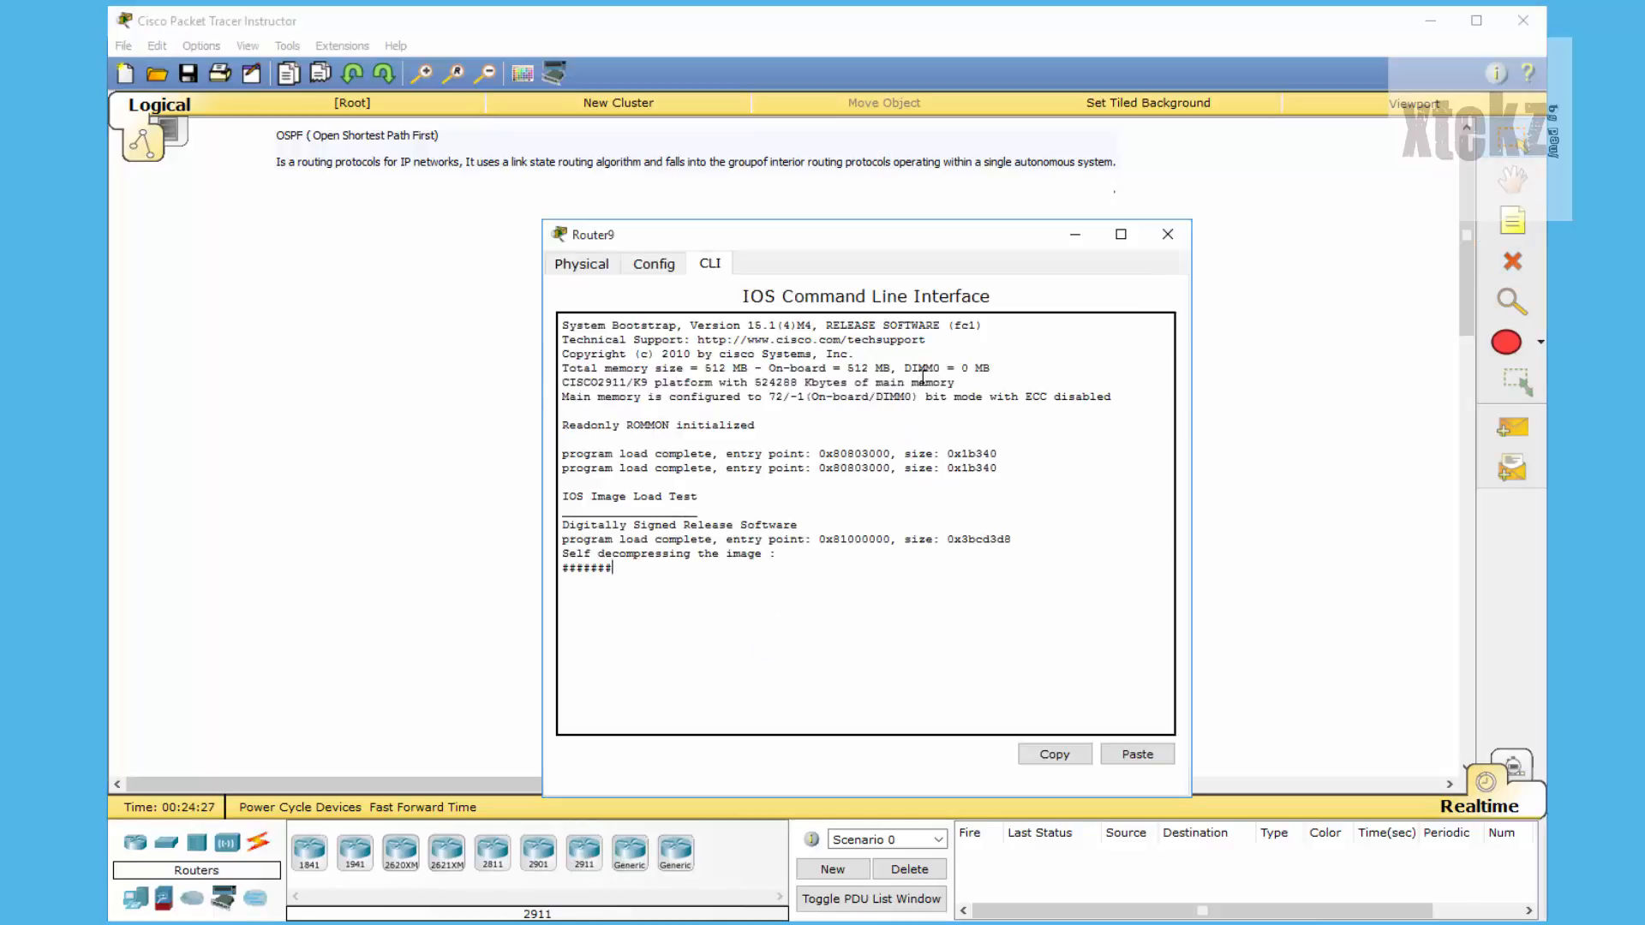
left_click(1167, 234)
- Rename the two routers Router1 and Router2 from left to right, and align Router2 with Router1
left_click(588, 402)
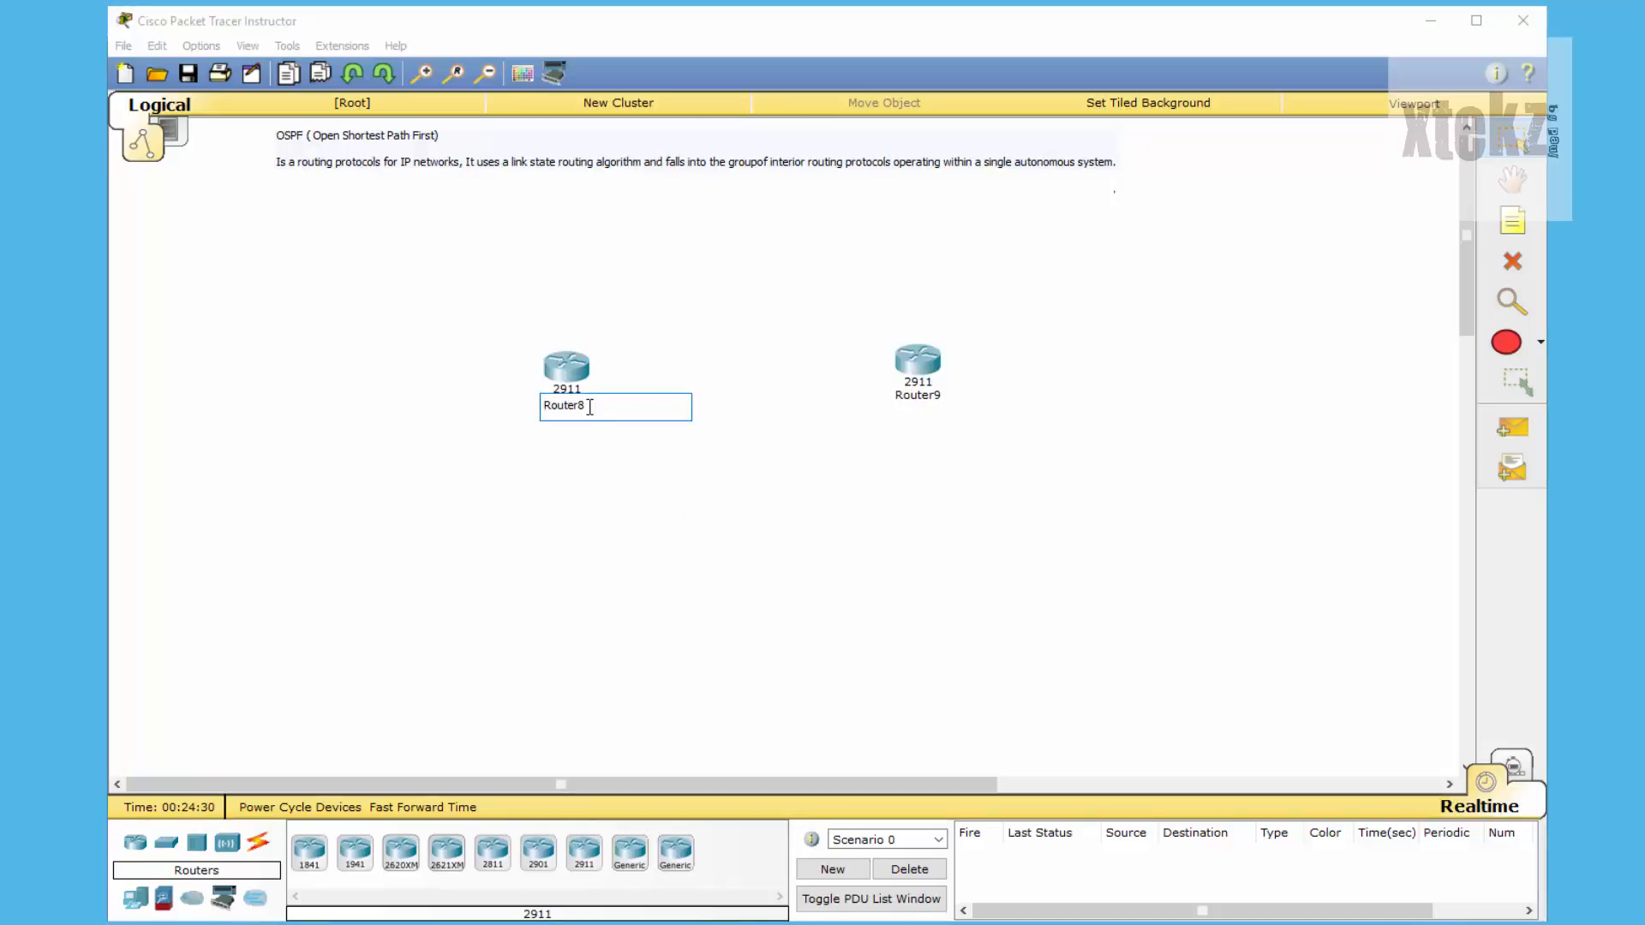
type("1")
left_click(907, 396)
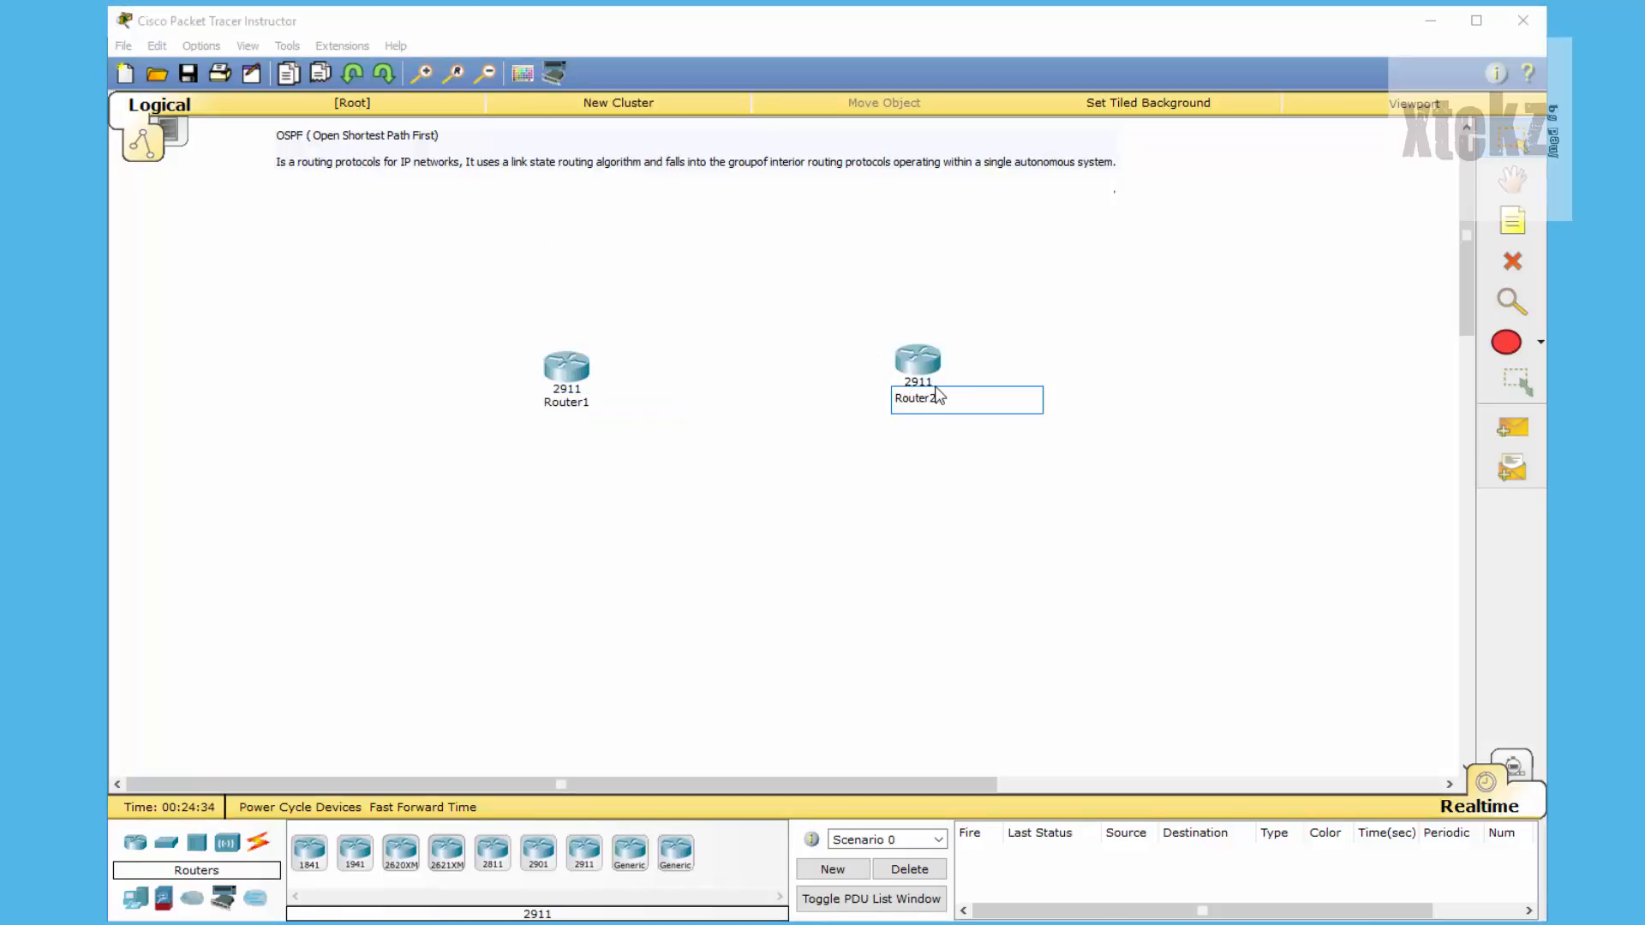
type("2")
left_click(950, 531)
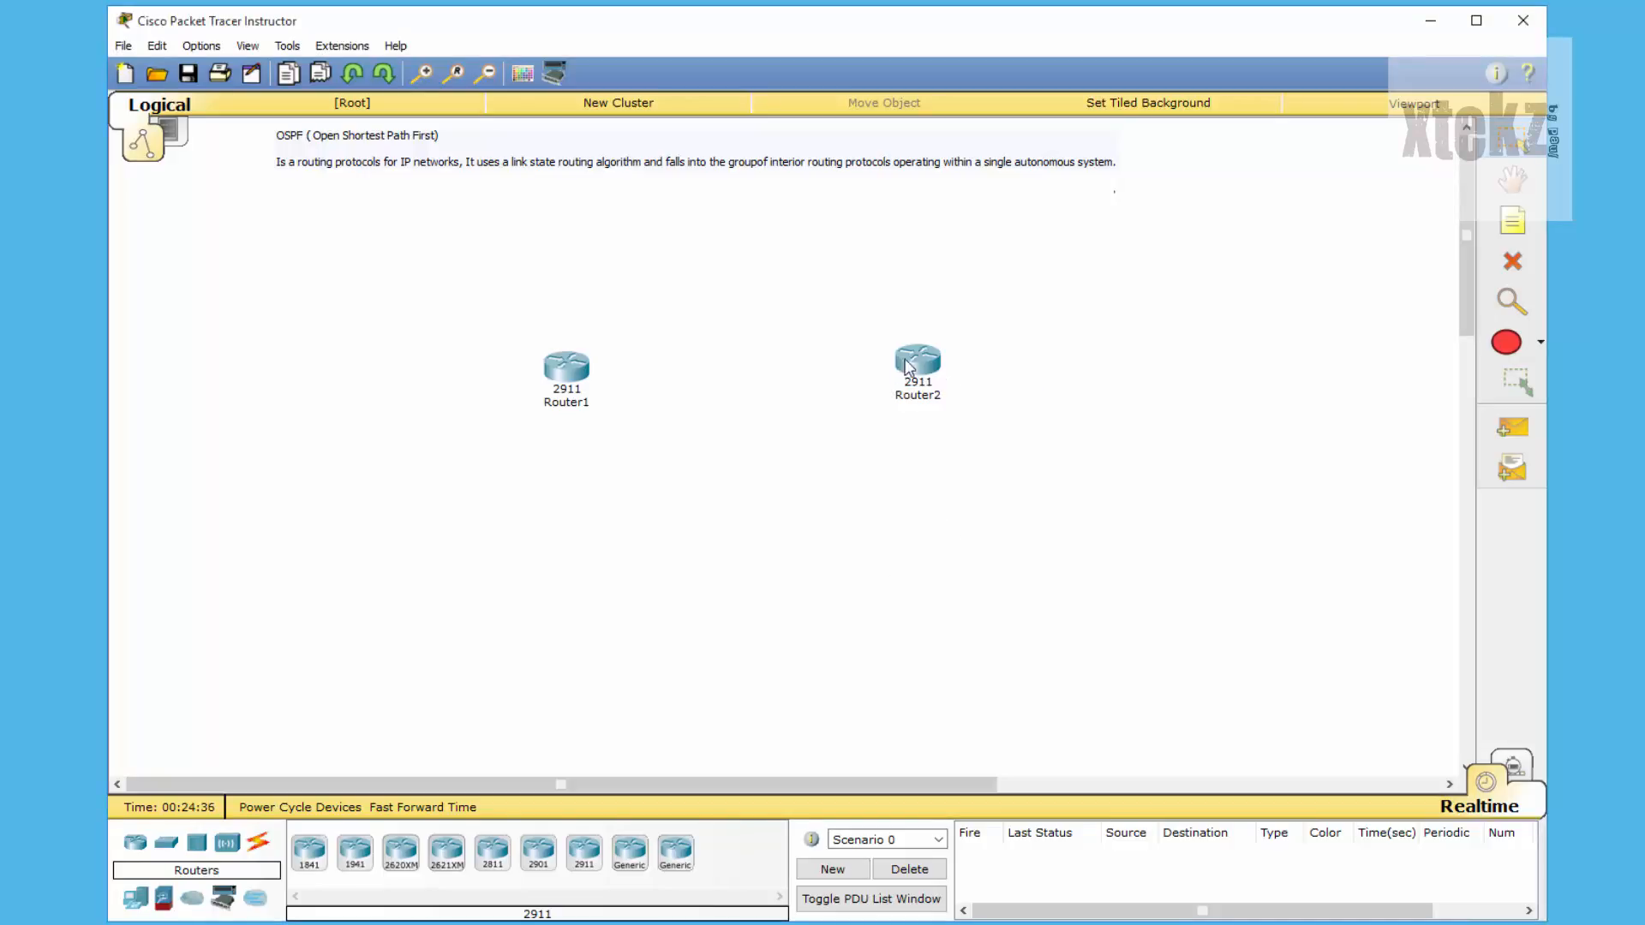
left_click_drag(900, 362, 919, 367)
left_click(1003, 451)
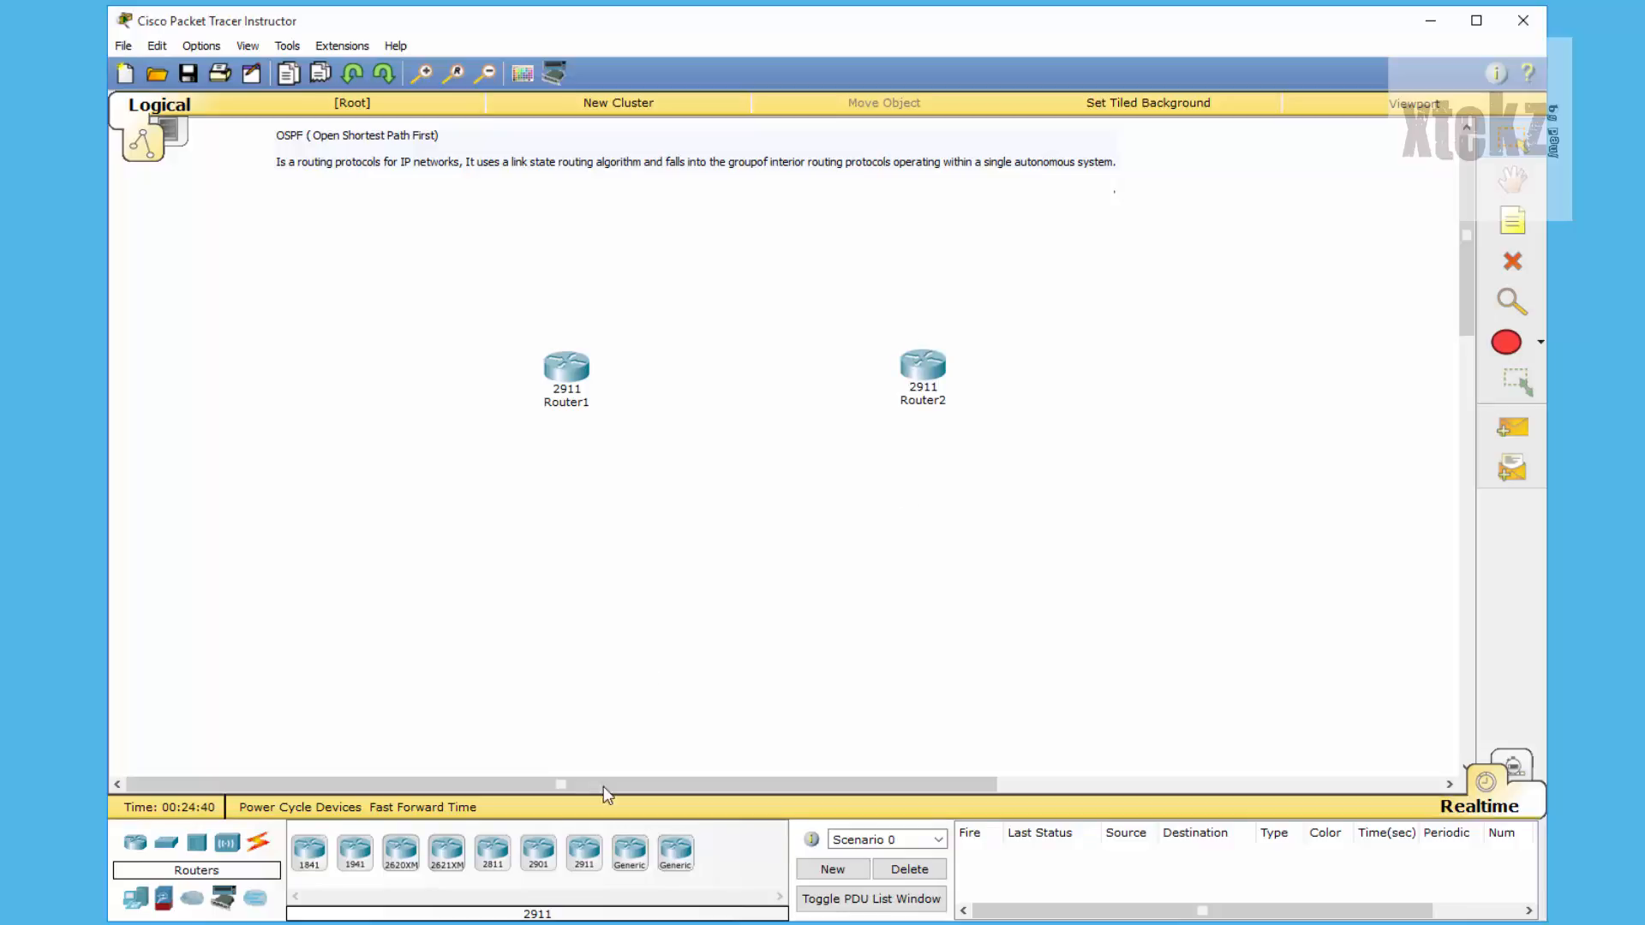
- Connect Router1 to Router2 with an automatically chosen cable type
left_click(258, 842)
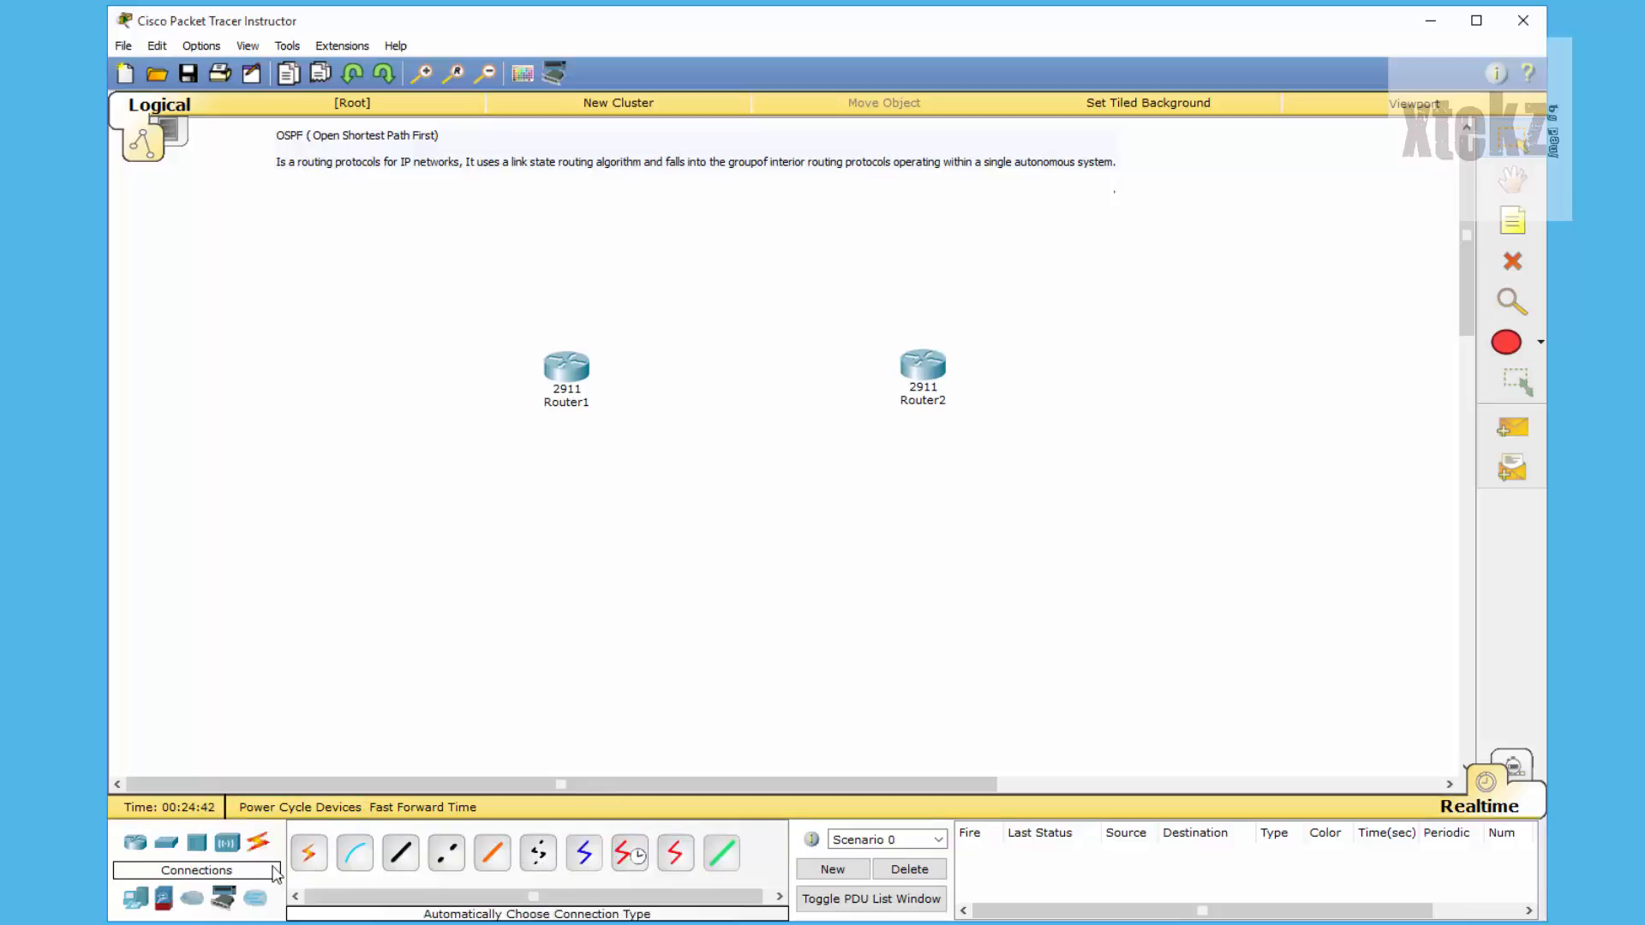
left_click(309, 852)
left_click(562, 373)
left_click(924, 390)
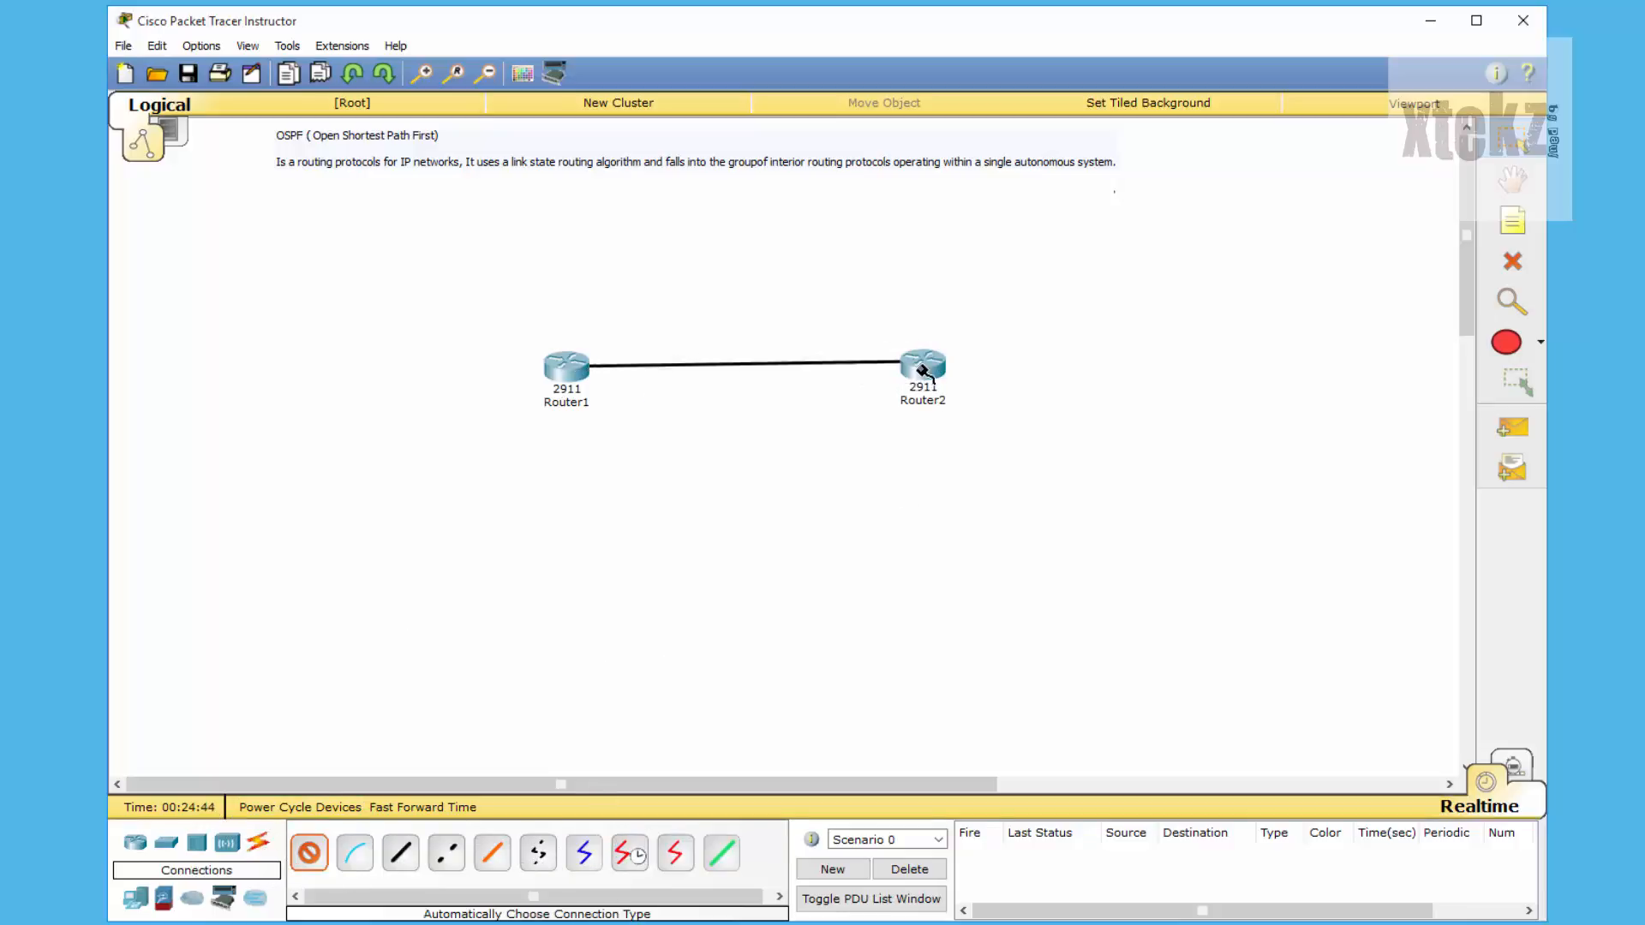
- Place a 2960 switch on the outer side of each router, in line with the routers
left_click(135, 842)
left_click(135, 906)
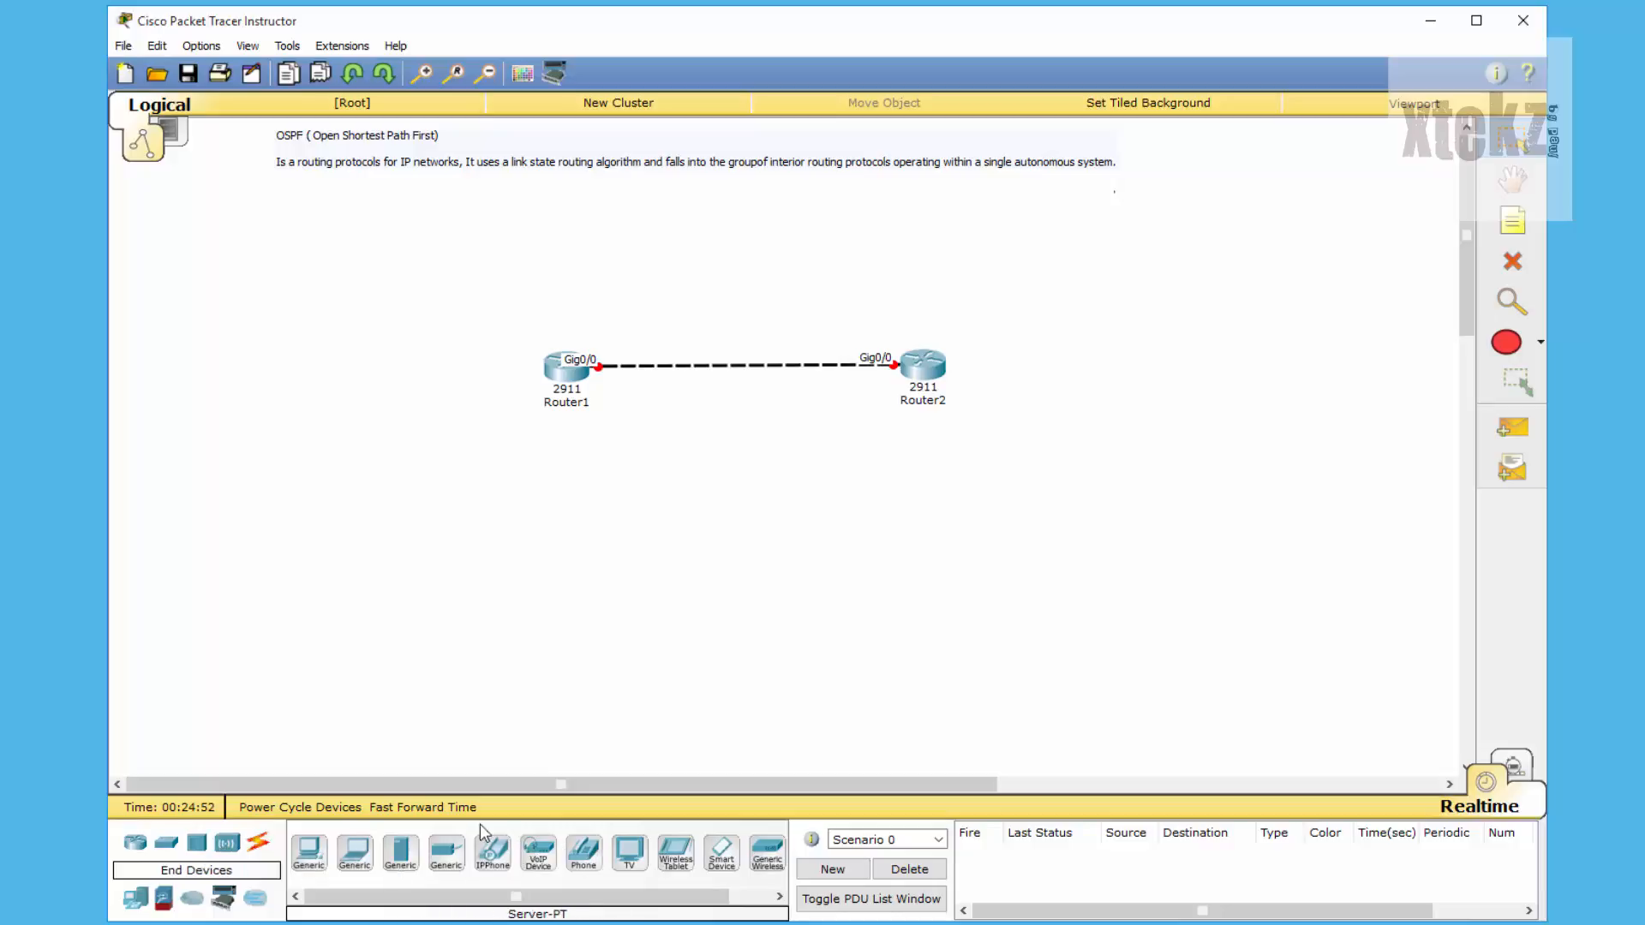
left_click(135, 842)
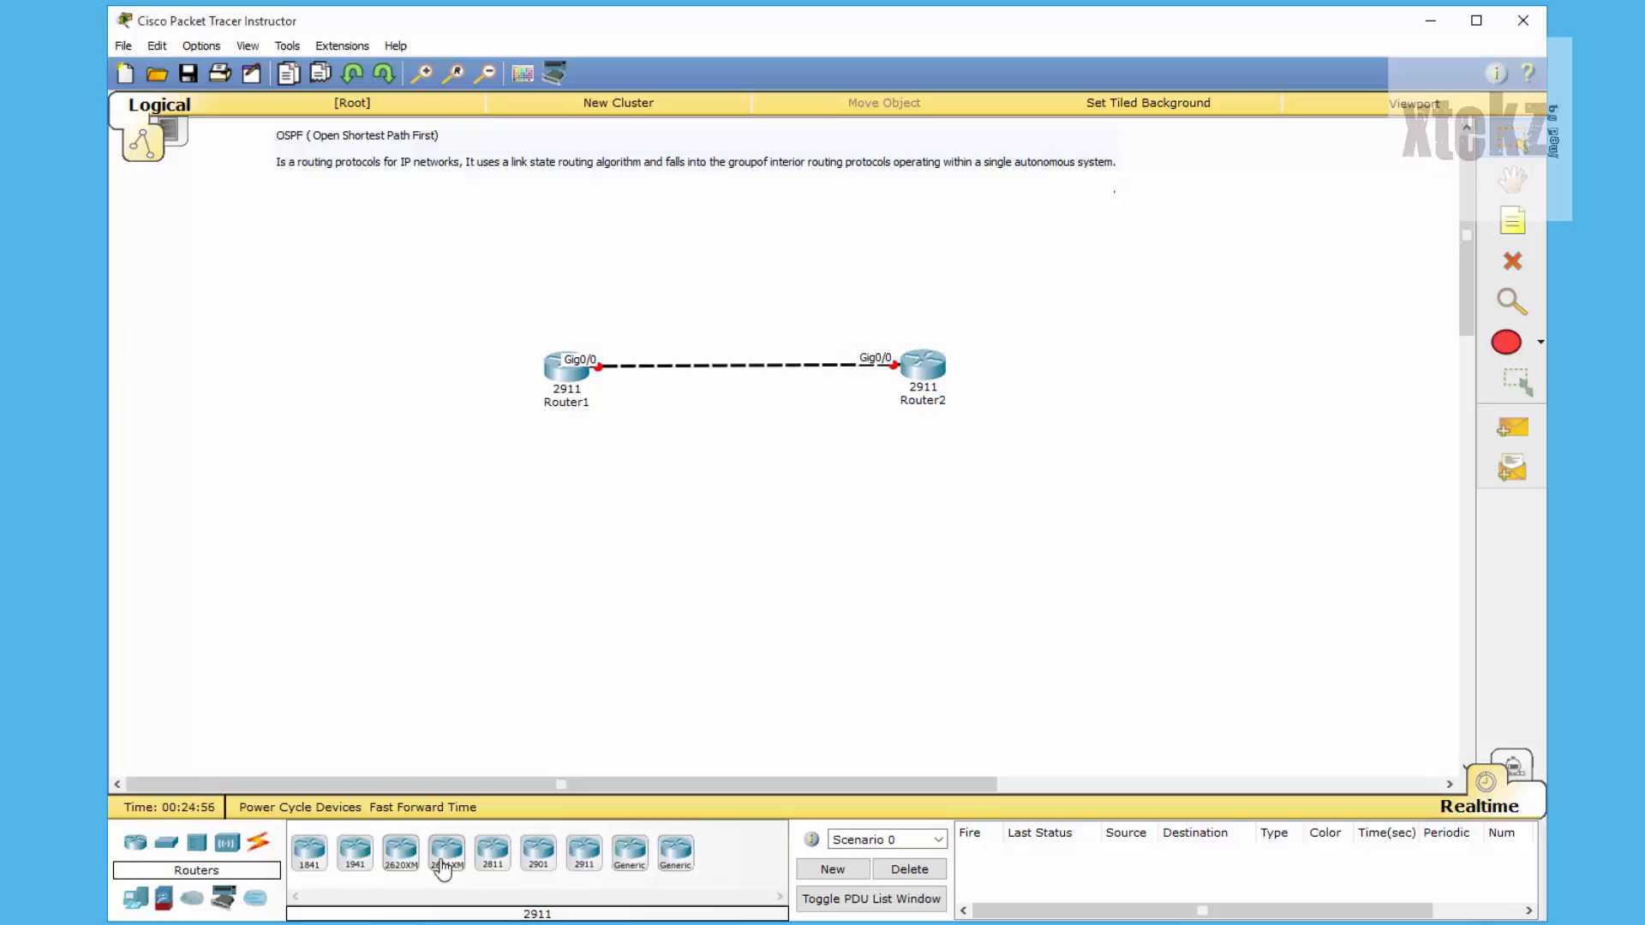
left_click(168, 841)
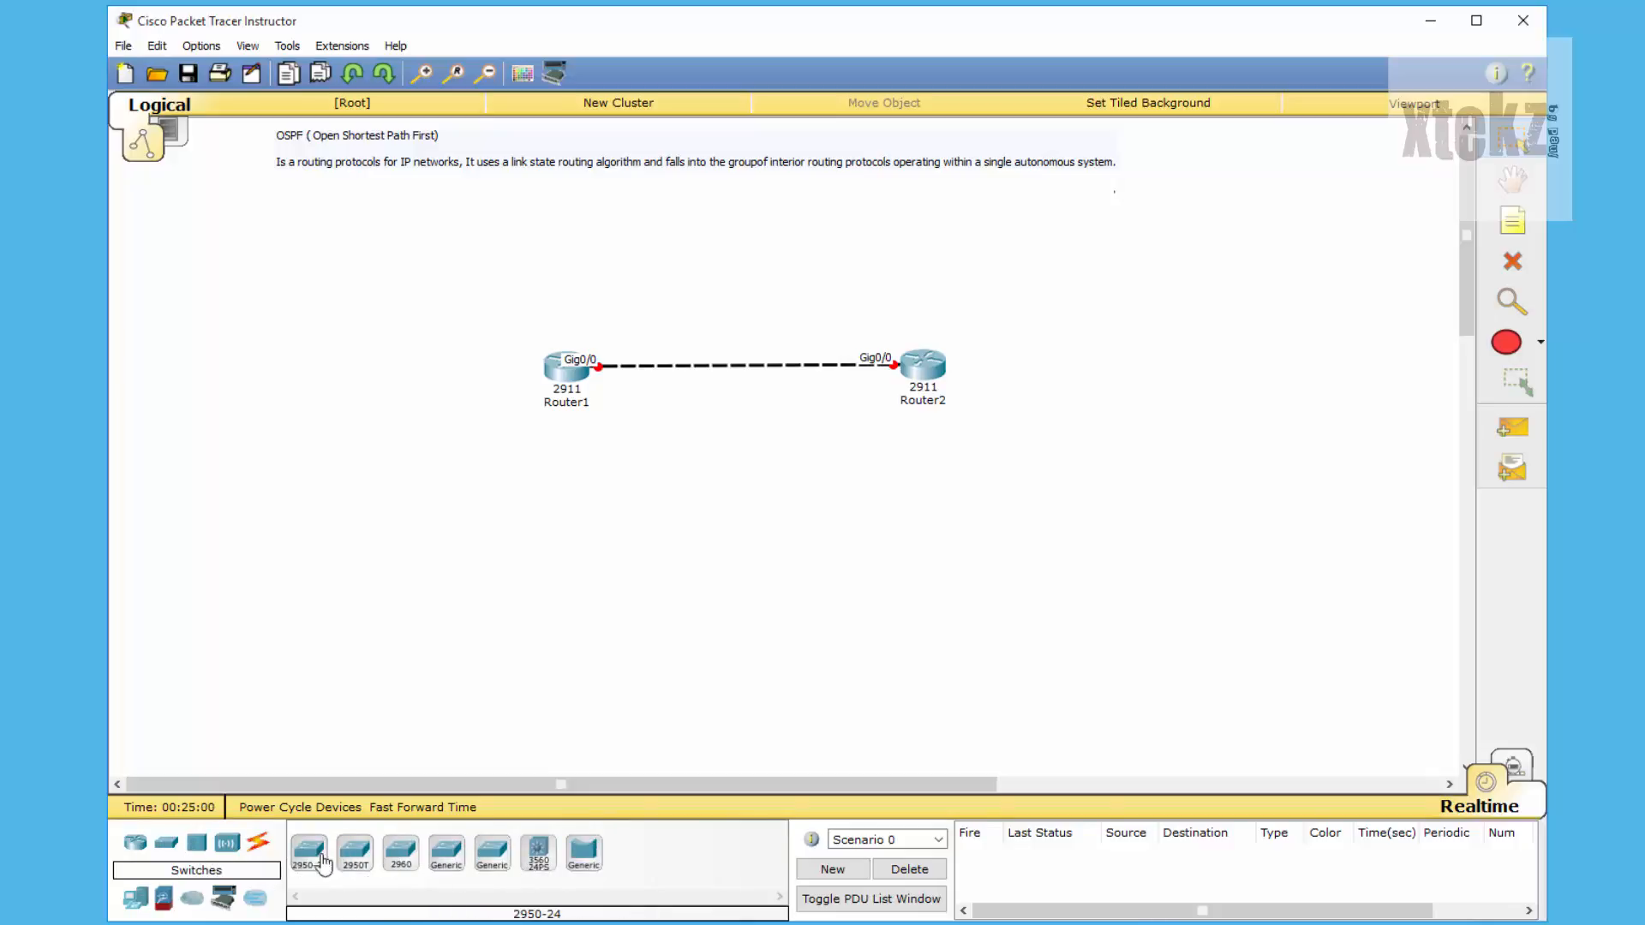
left_click(416, 853)
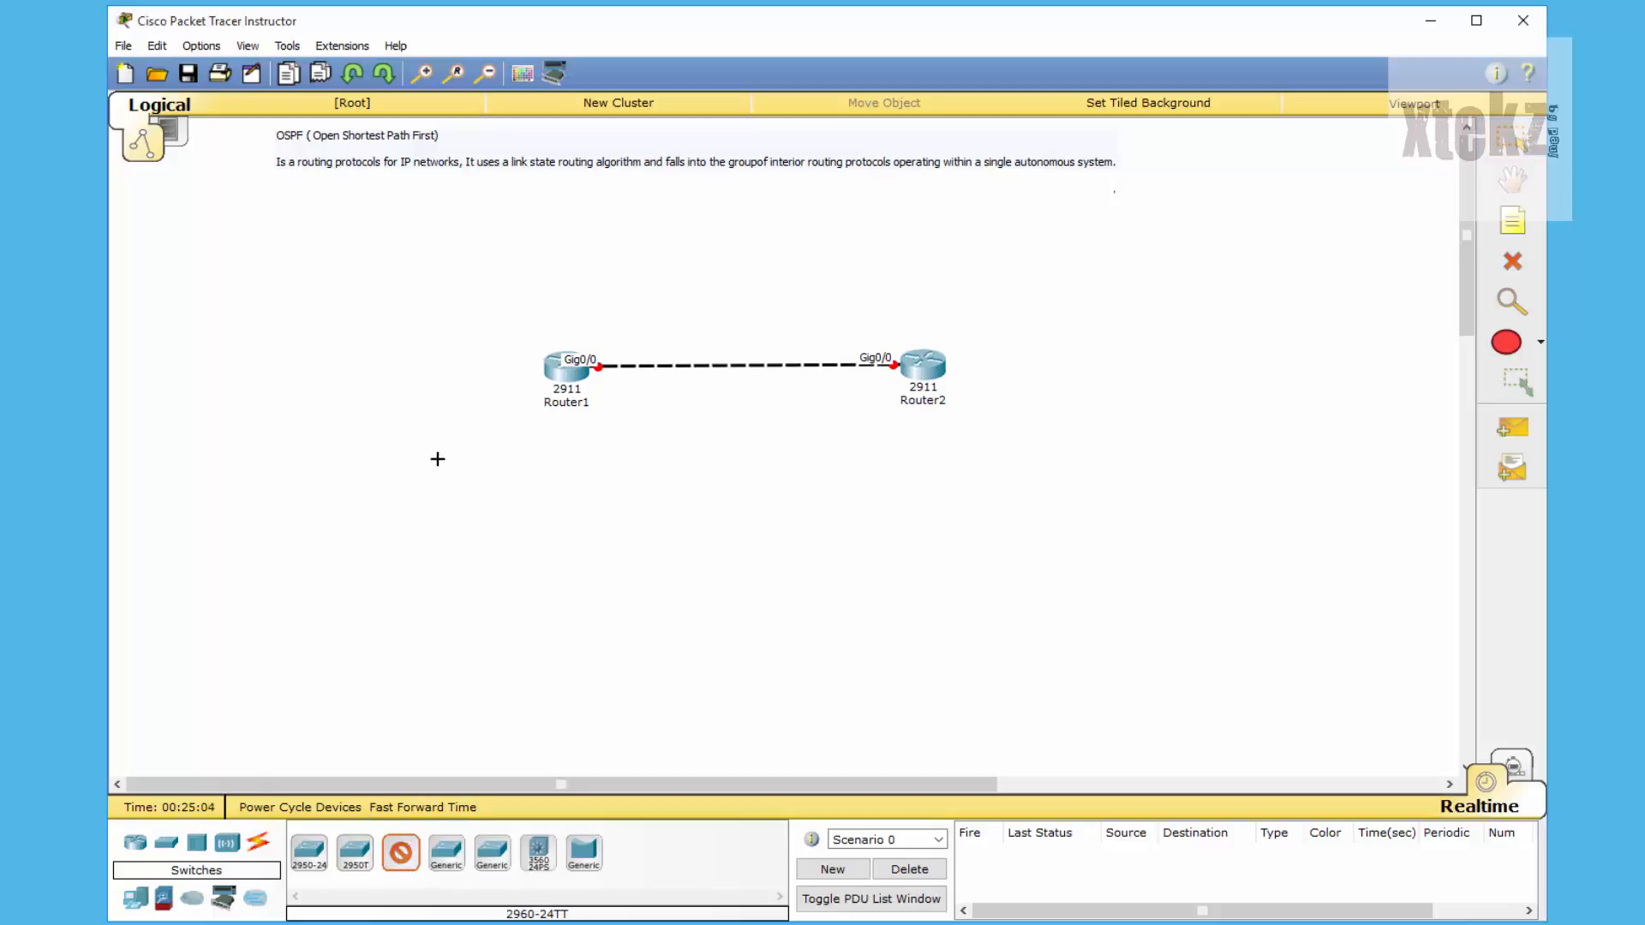
left_click(422, 374)
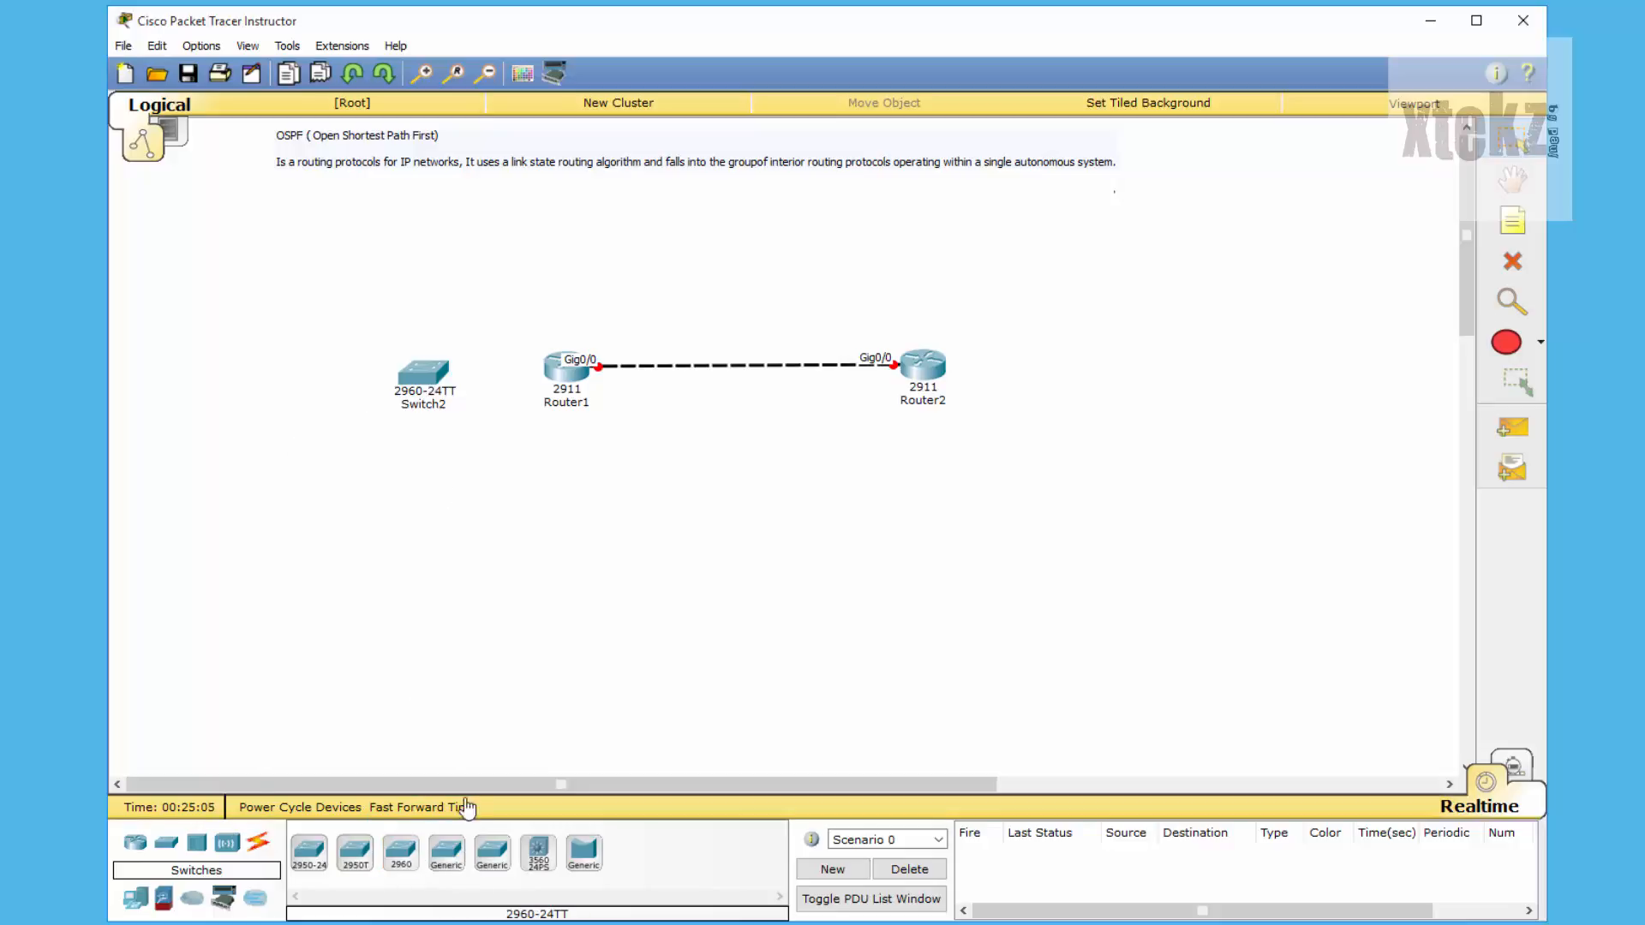
left_click(412, 857)
left_click(1098, 367)
left_click_drag(1106, 371, 1080, 366)
left_click_drag(421, 378, 390, 372)
left_click_drag(1073, 366, 1083, 361)
- Connect Router1 to the 2960 switch beside it with an automatically chosen cable type
left_click(258, 843)
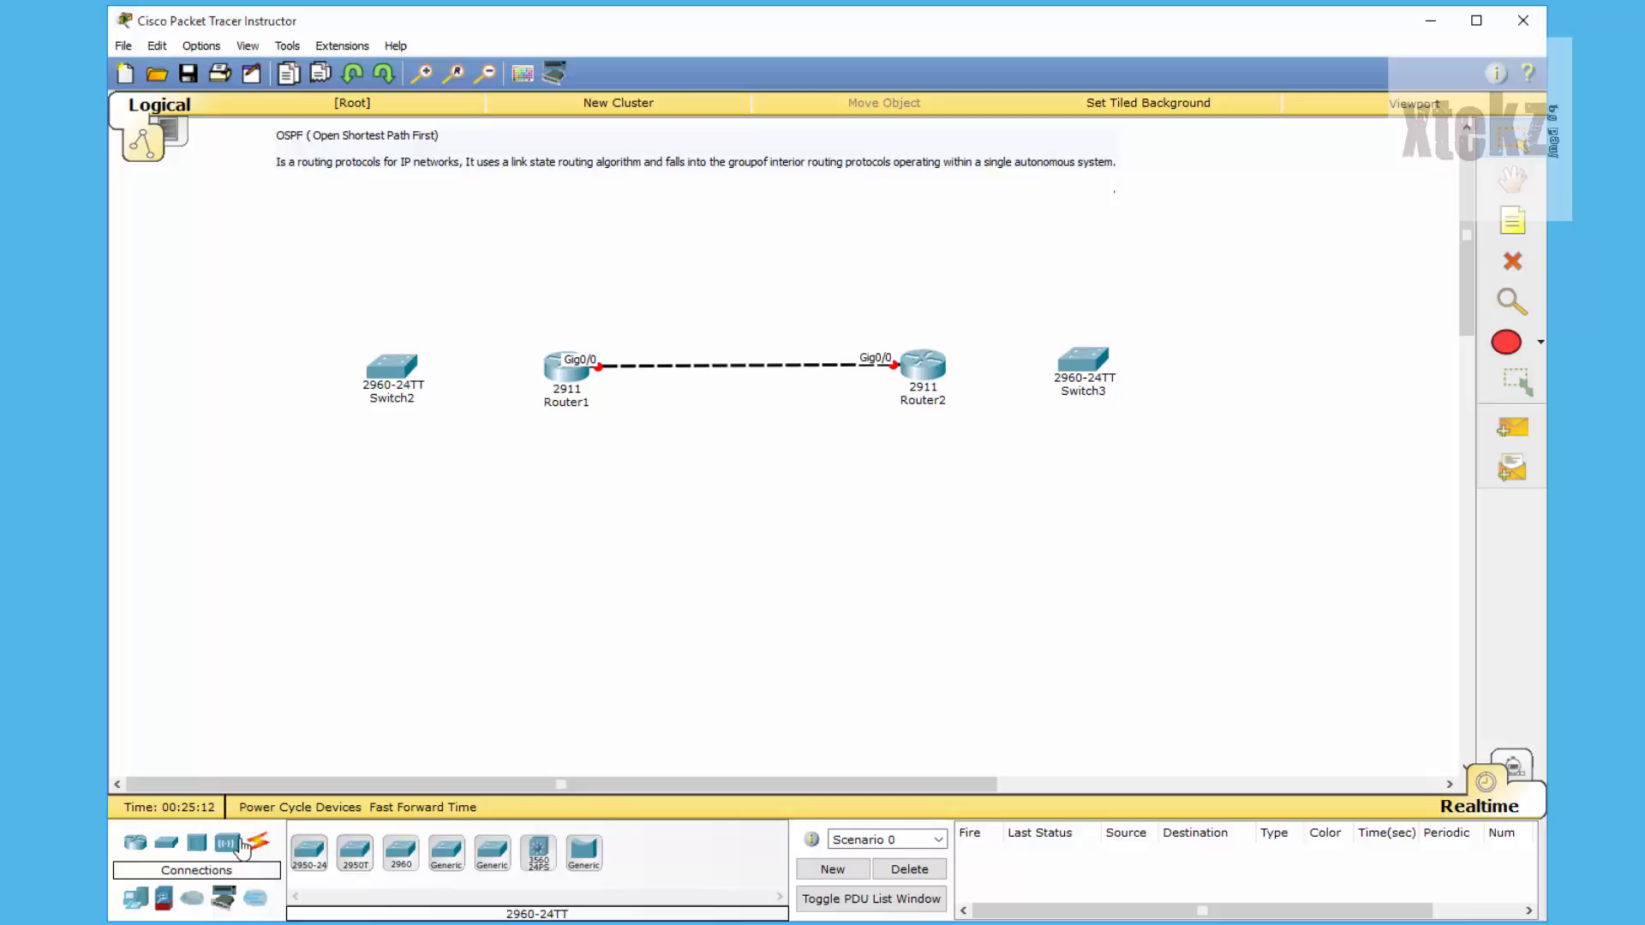
left_click(309, 853)
left_click(400, 353)
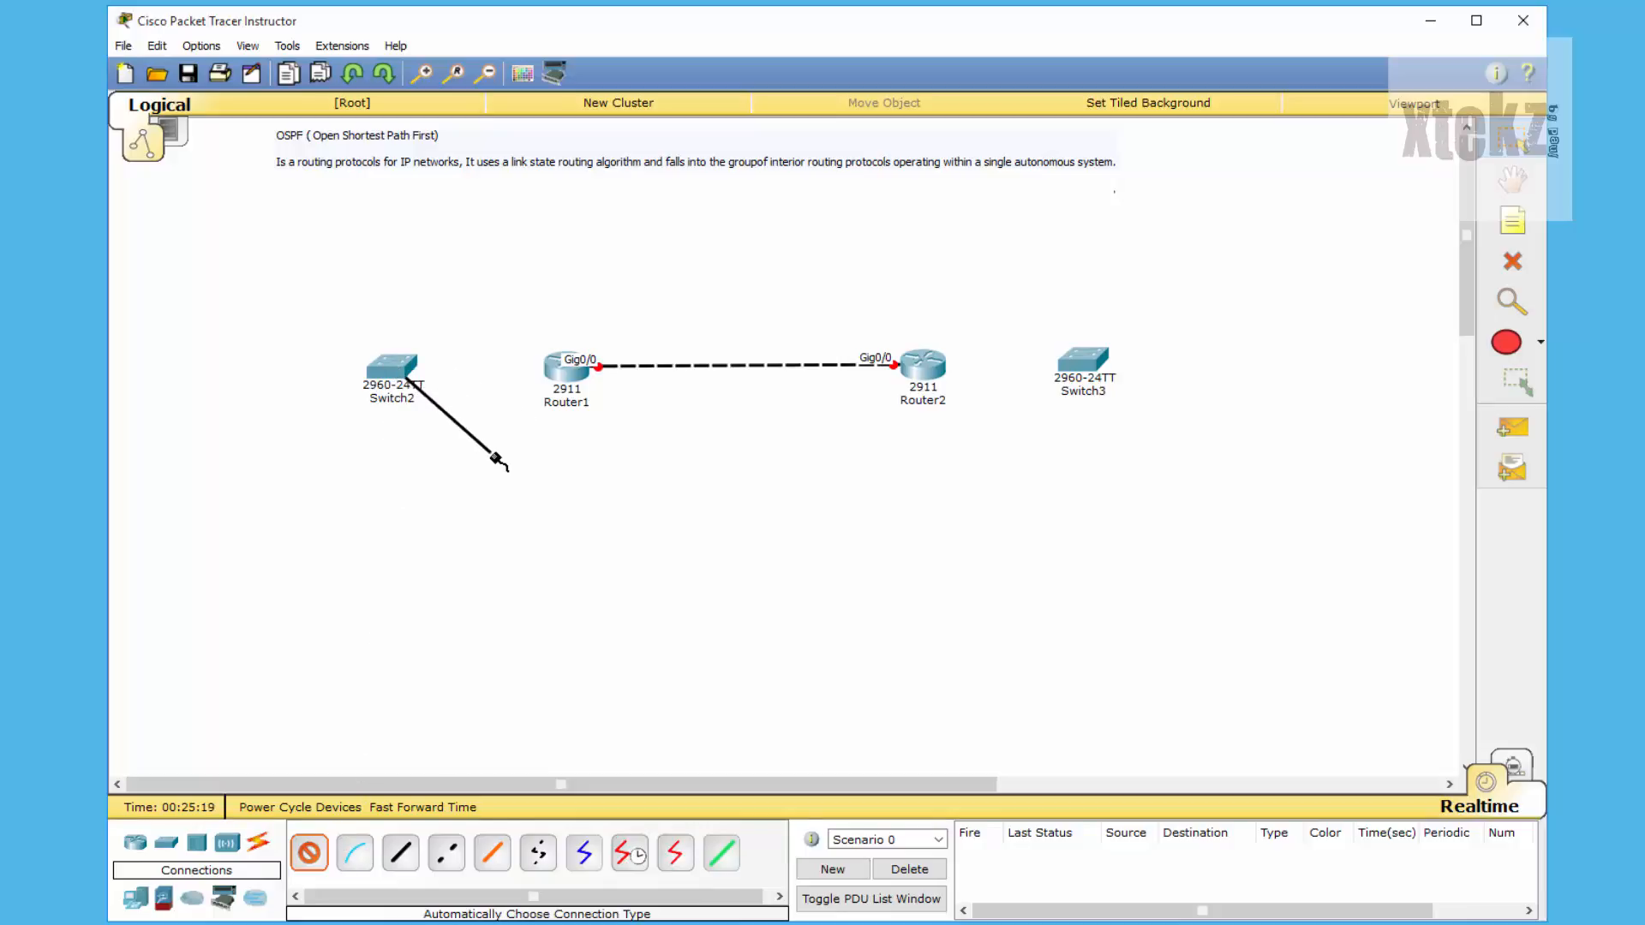
left_click(306, 854)
left_click(304, 854)
left_click(561, 377)
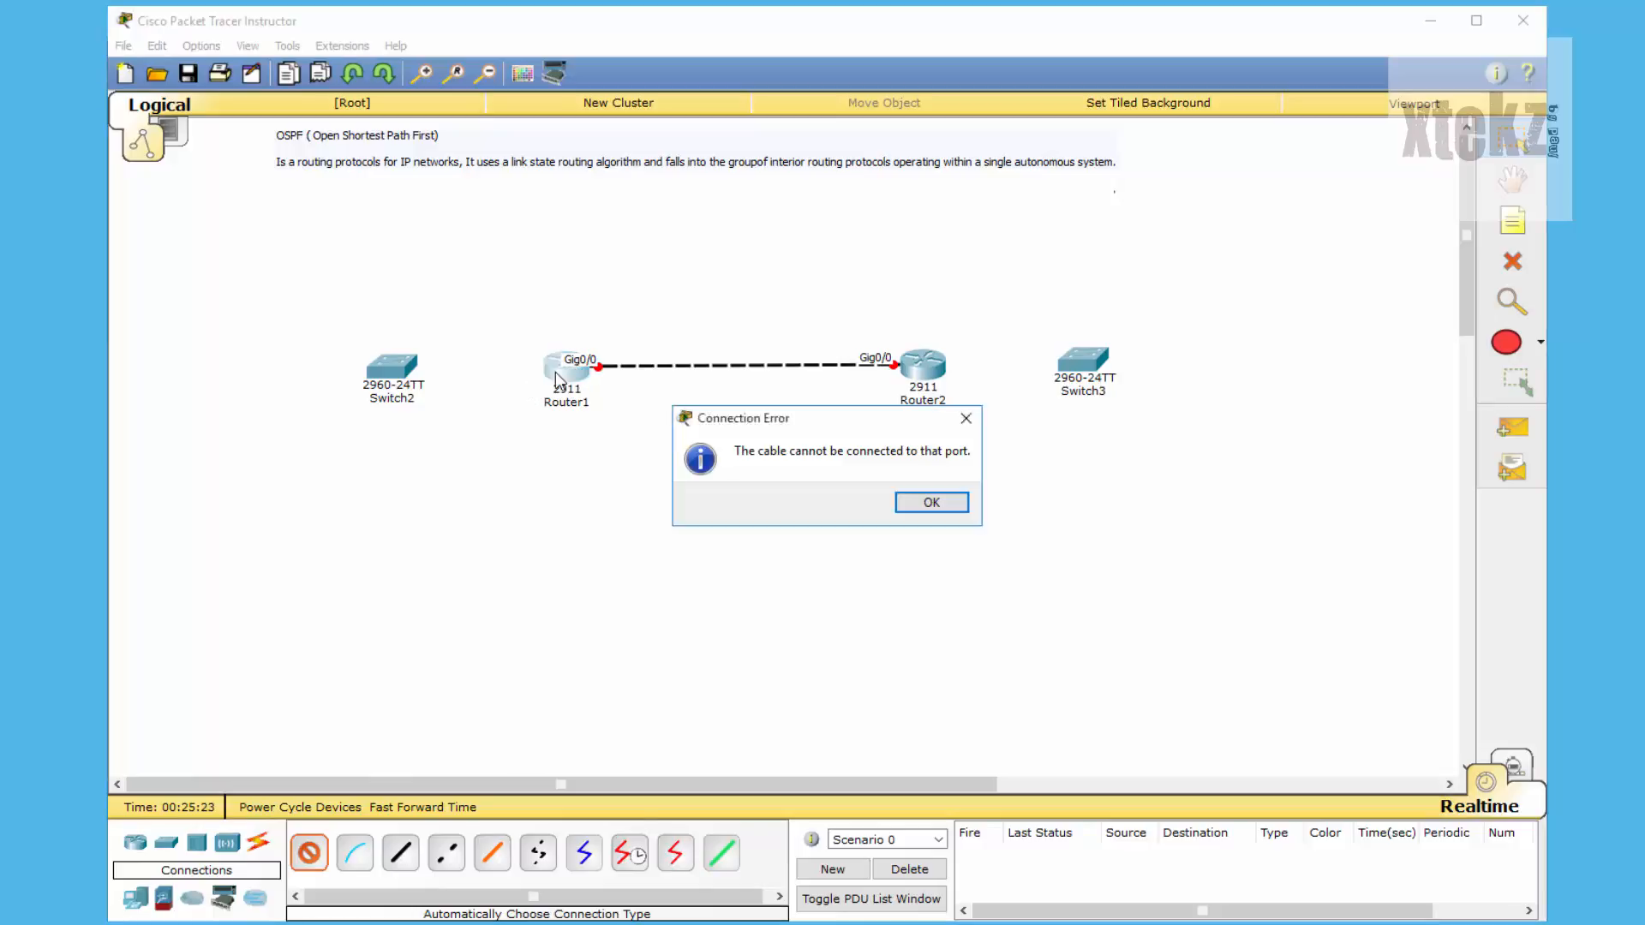
left_click(938, 501)
left_click(414, 353)
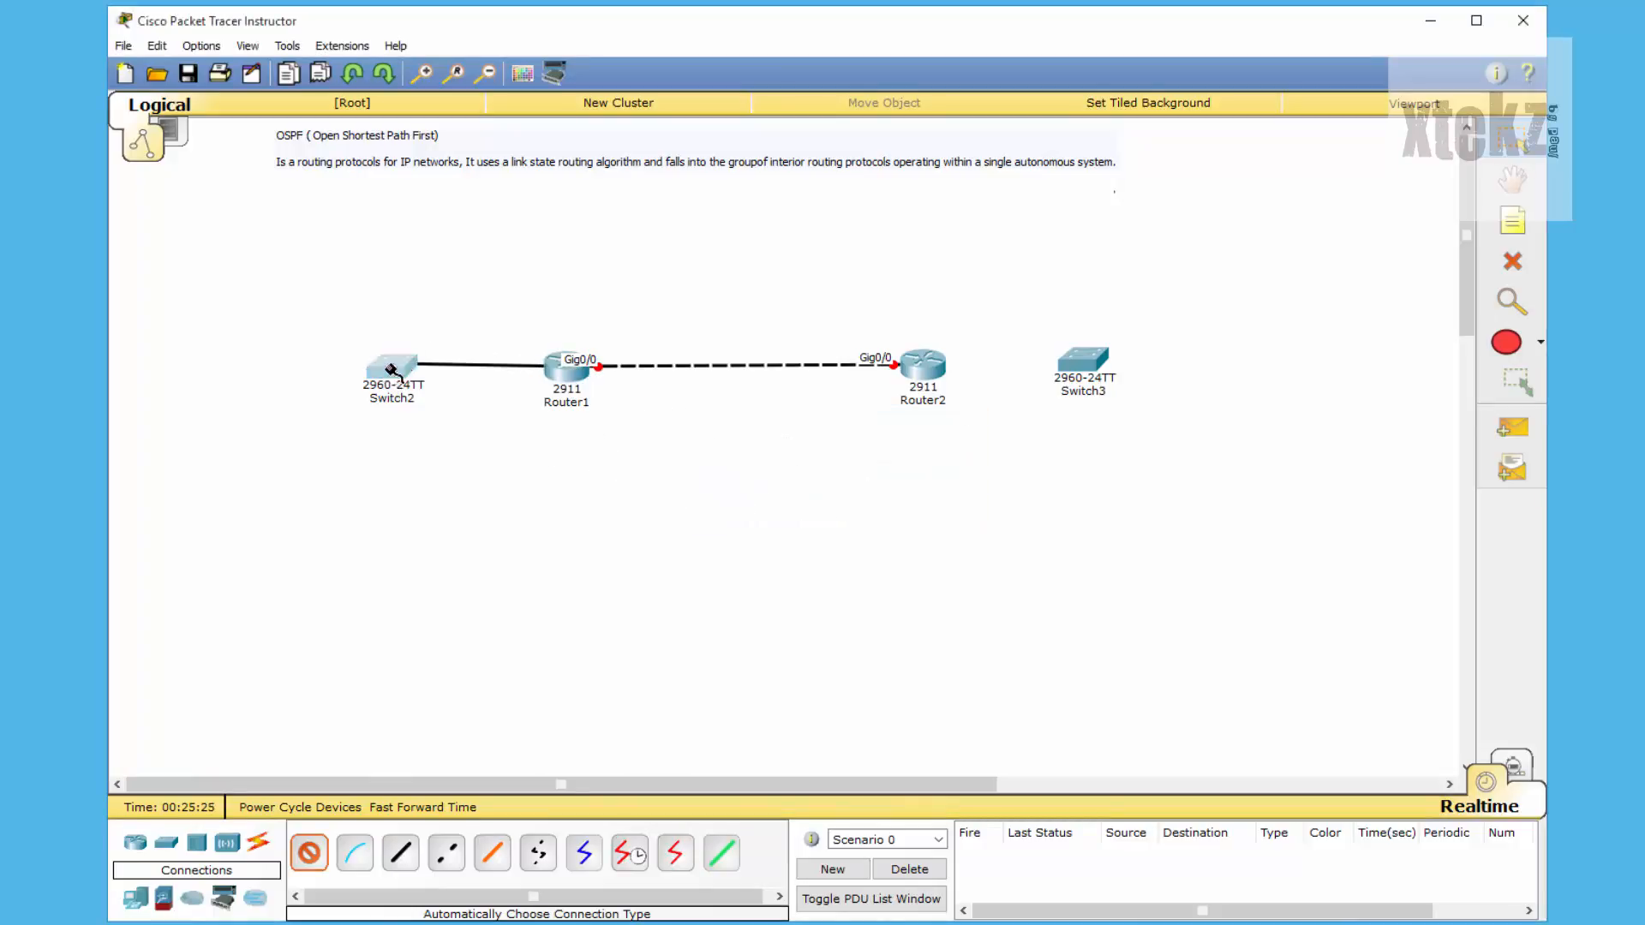
- Connect Router2 to the switch beside it with an automatic cable, and adjust that switch and Router1 to straighten the row
left_click(324, 855)
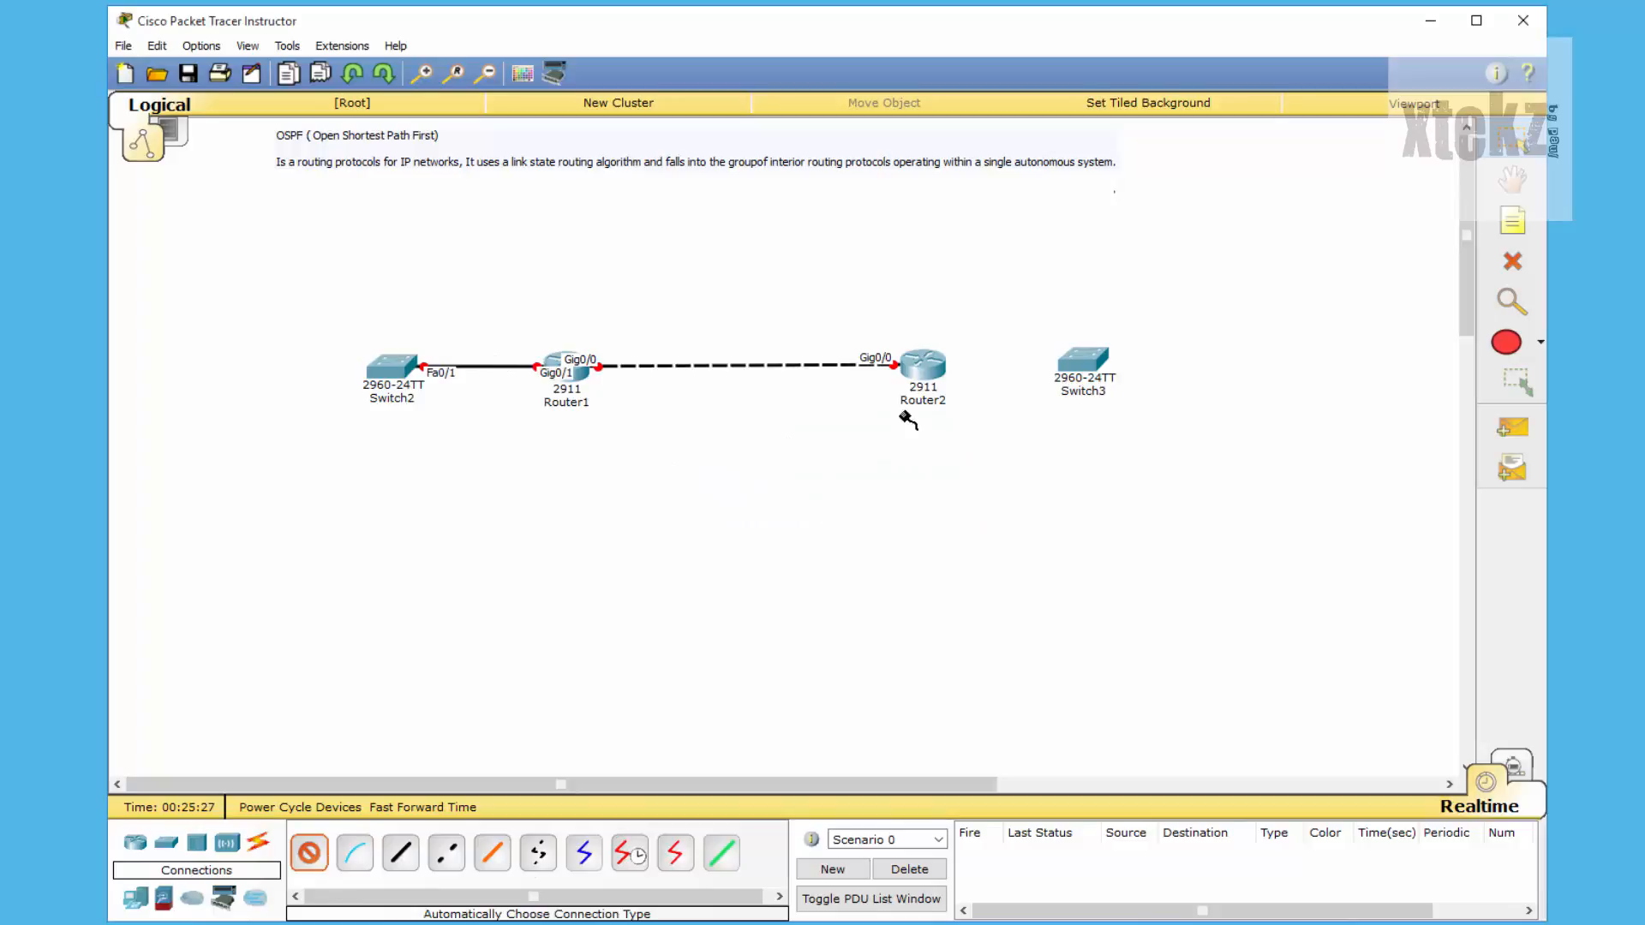
left_click(922, 364)
left_click(1082, 360)
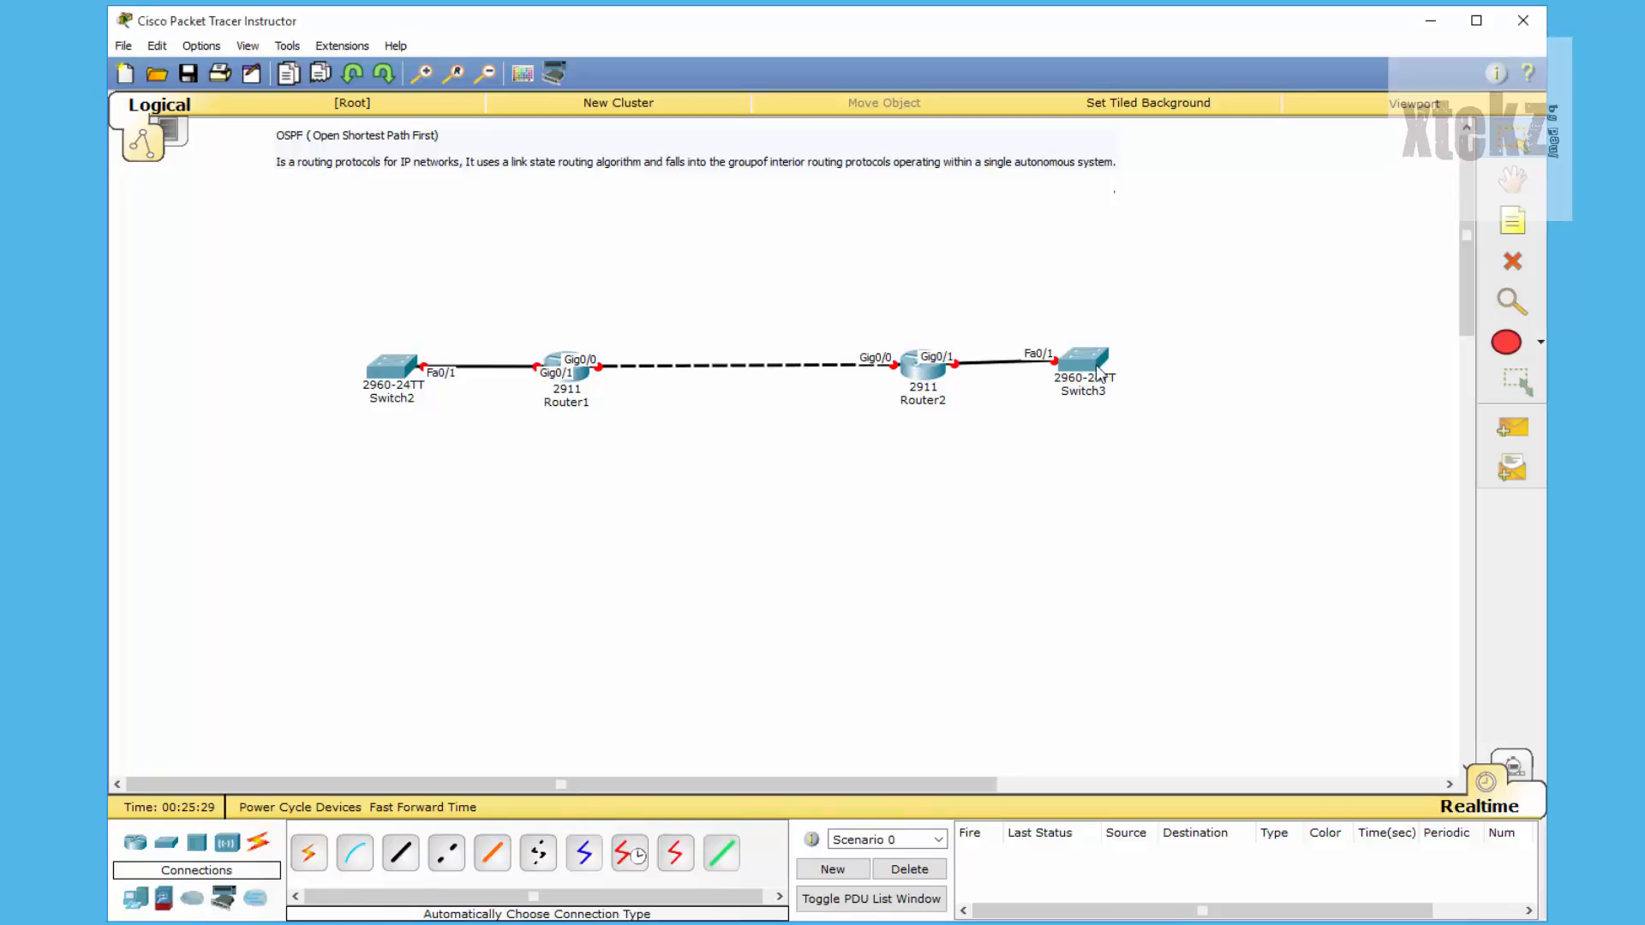
left_click_drag(1097, 364, 1102, 370)
left_click_drag(539, 377, 551, 377)
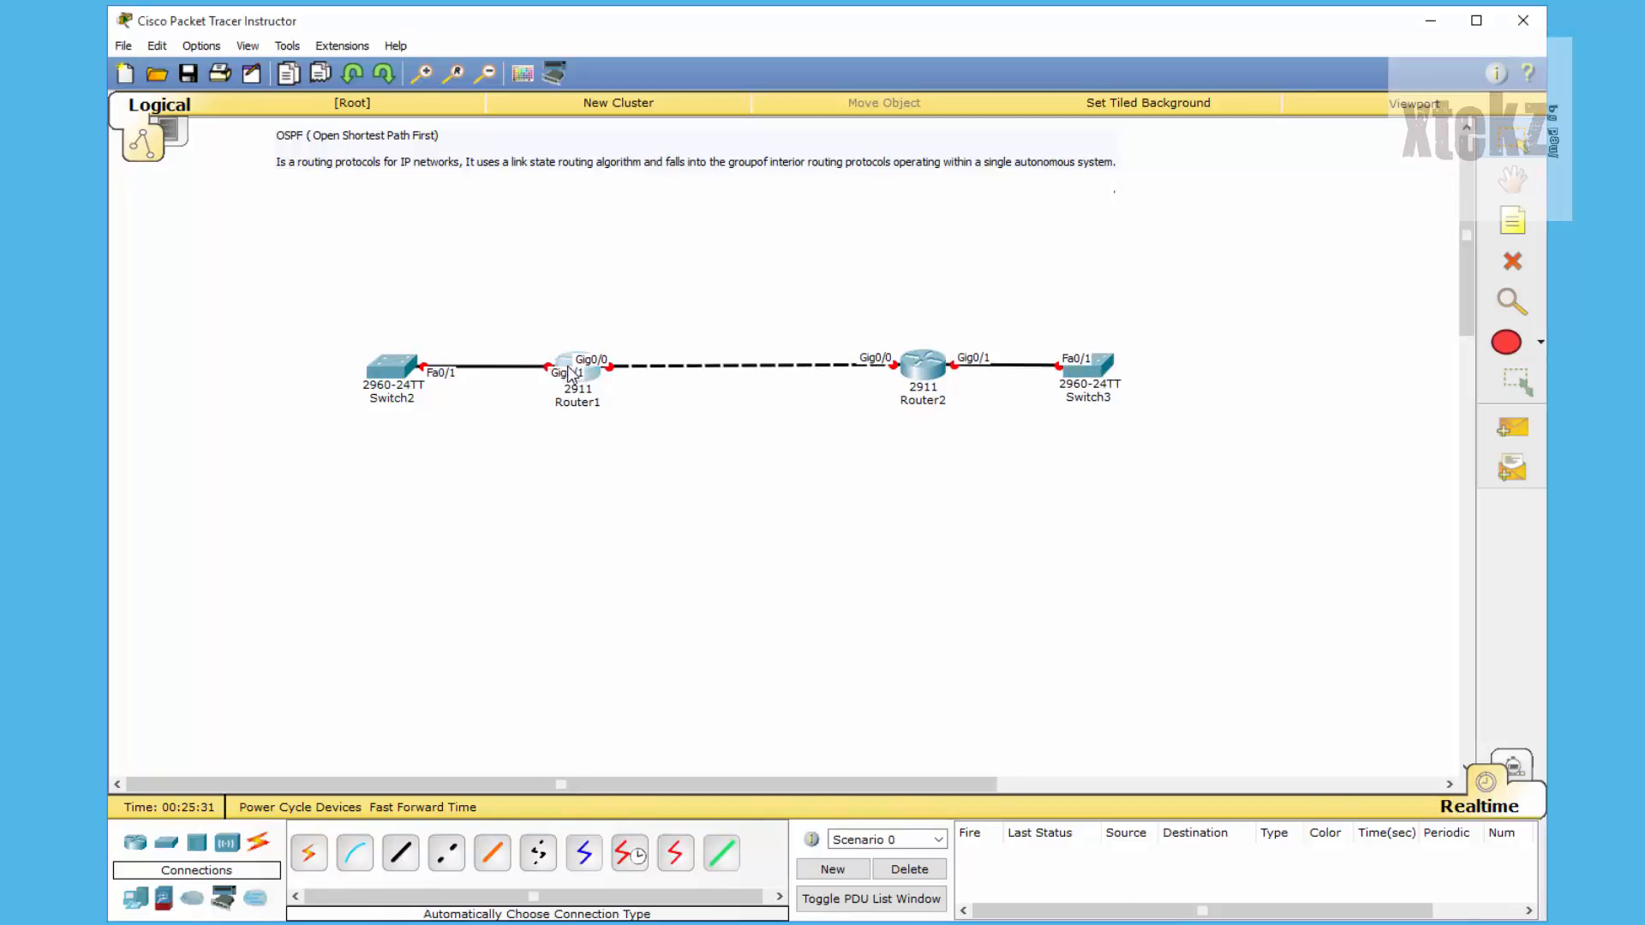
- Place two generic PCs, one below each of the two switches
left_click(136, 897)
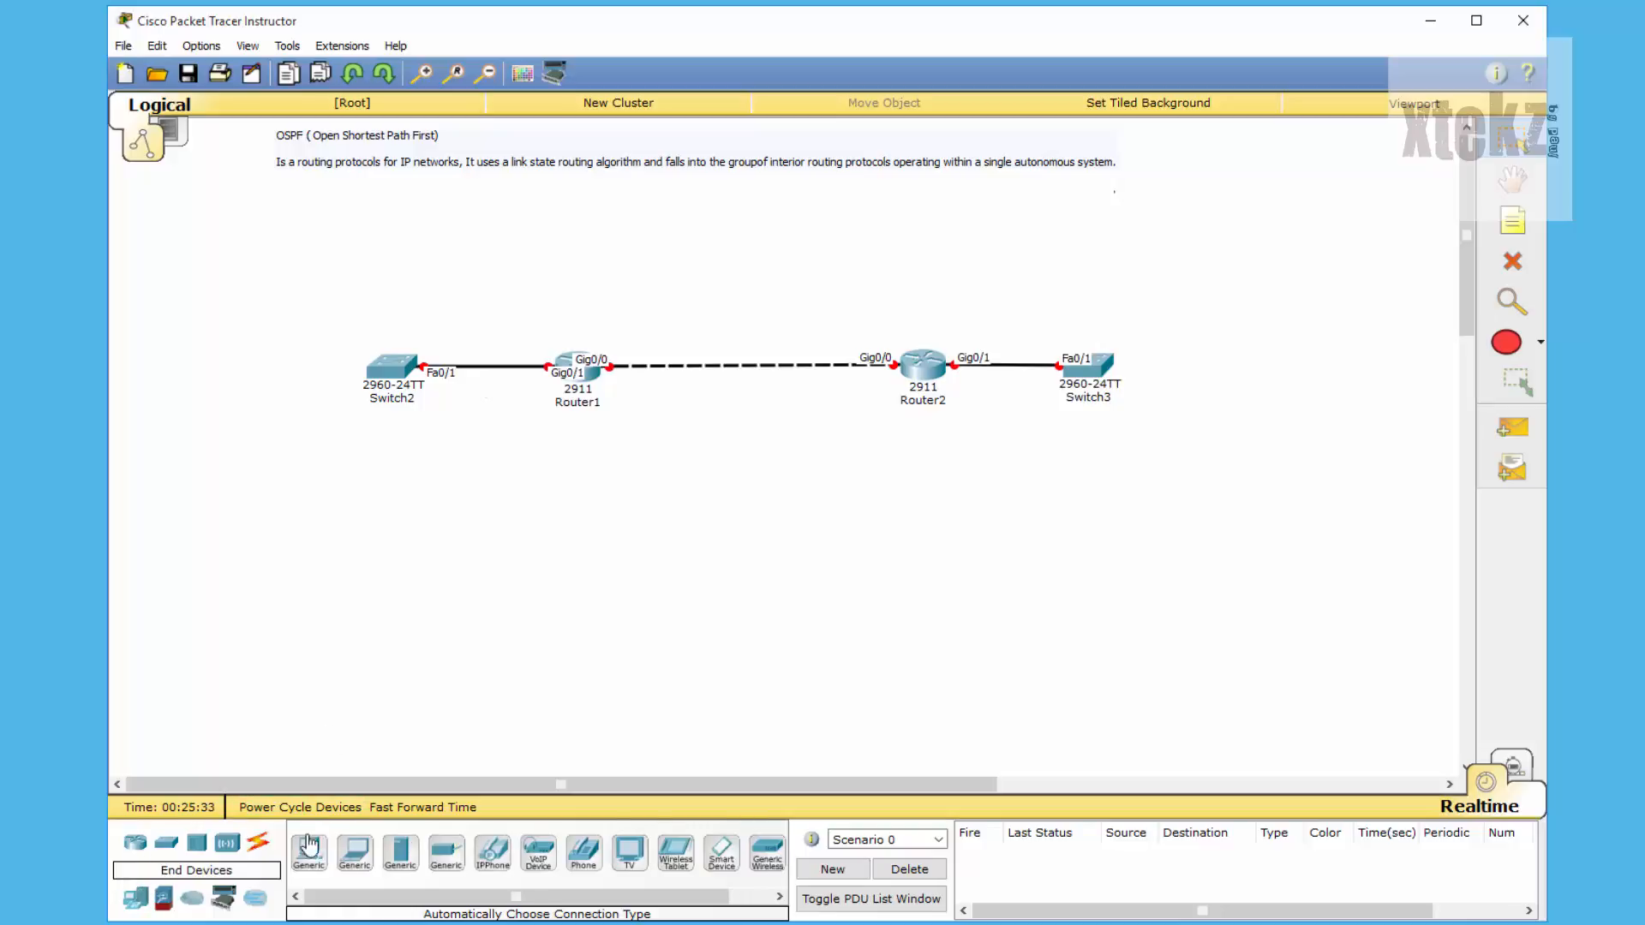
left_click(309, 853)
left_click(341, 499)
left_click(315, 851)
left_click(1200, 513)
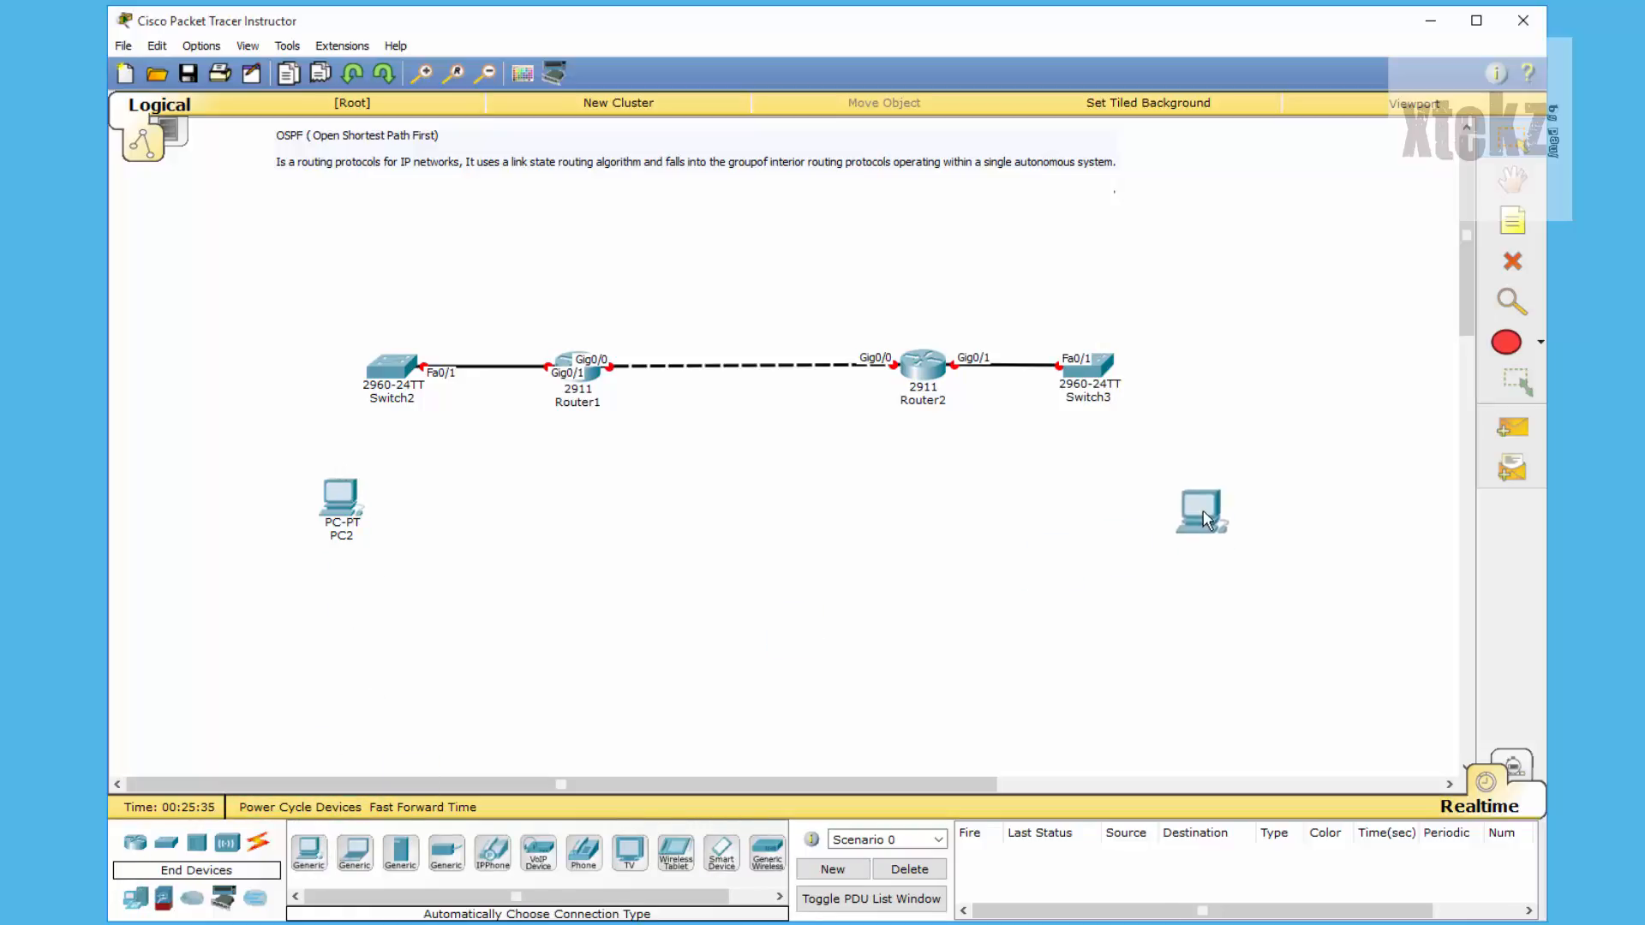
- Connect each PC to the switch above it with an automatically chosen cable type
left_click(258, 844)
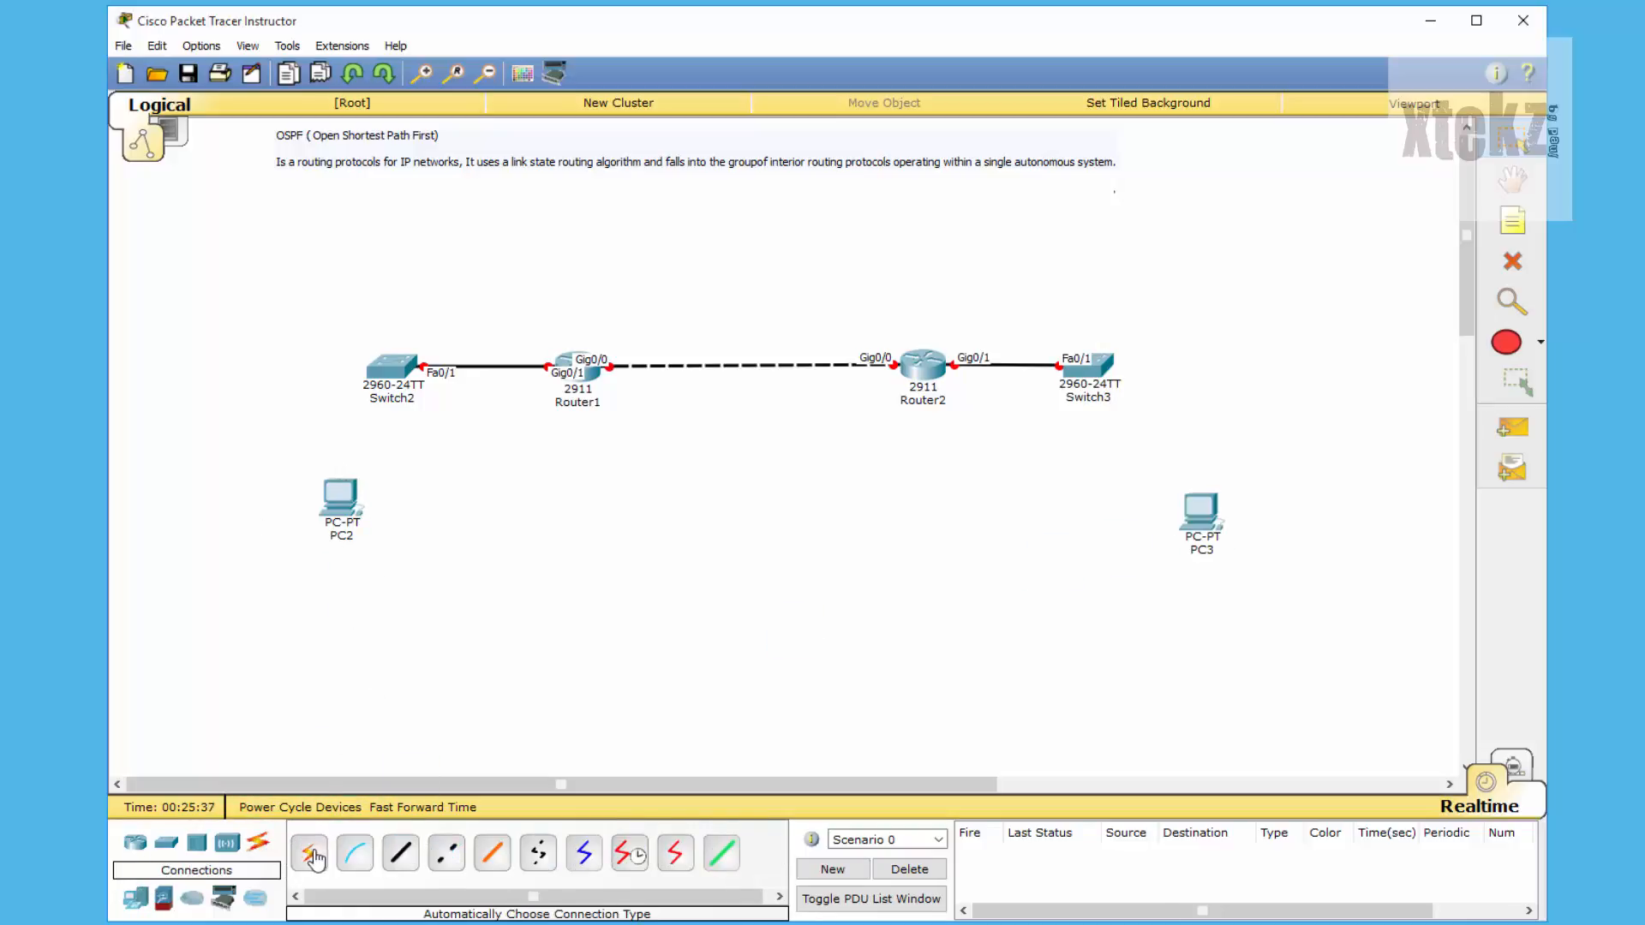
left_click(309, 853)
left_click(340, 497)
left_click(389, 368)
left_click(309, 853)
left_click(1199, 512)
left_click(1107, 364)
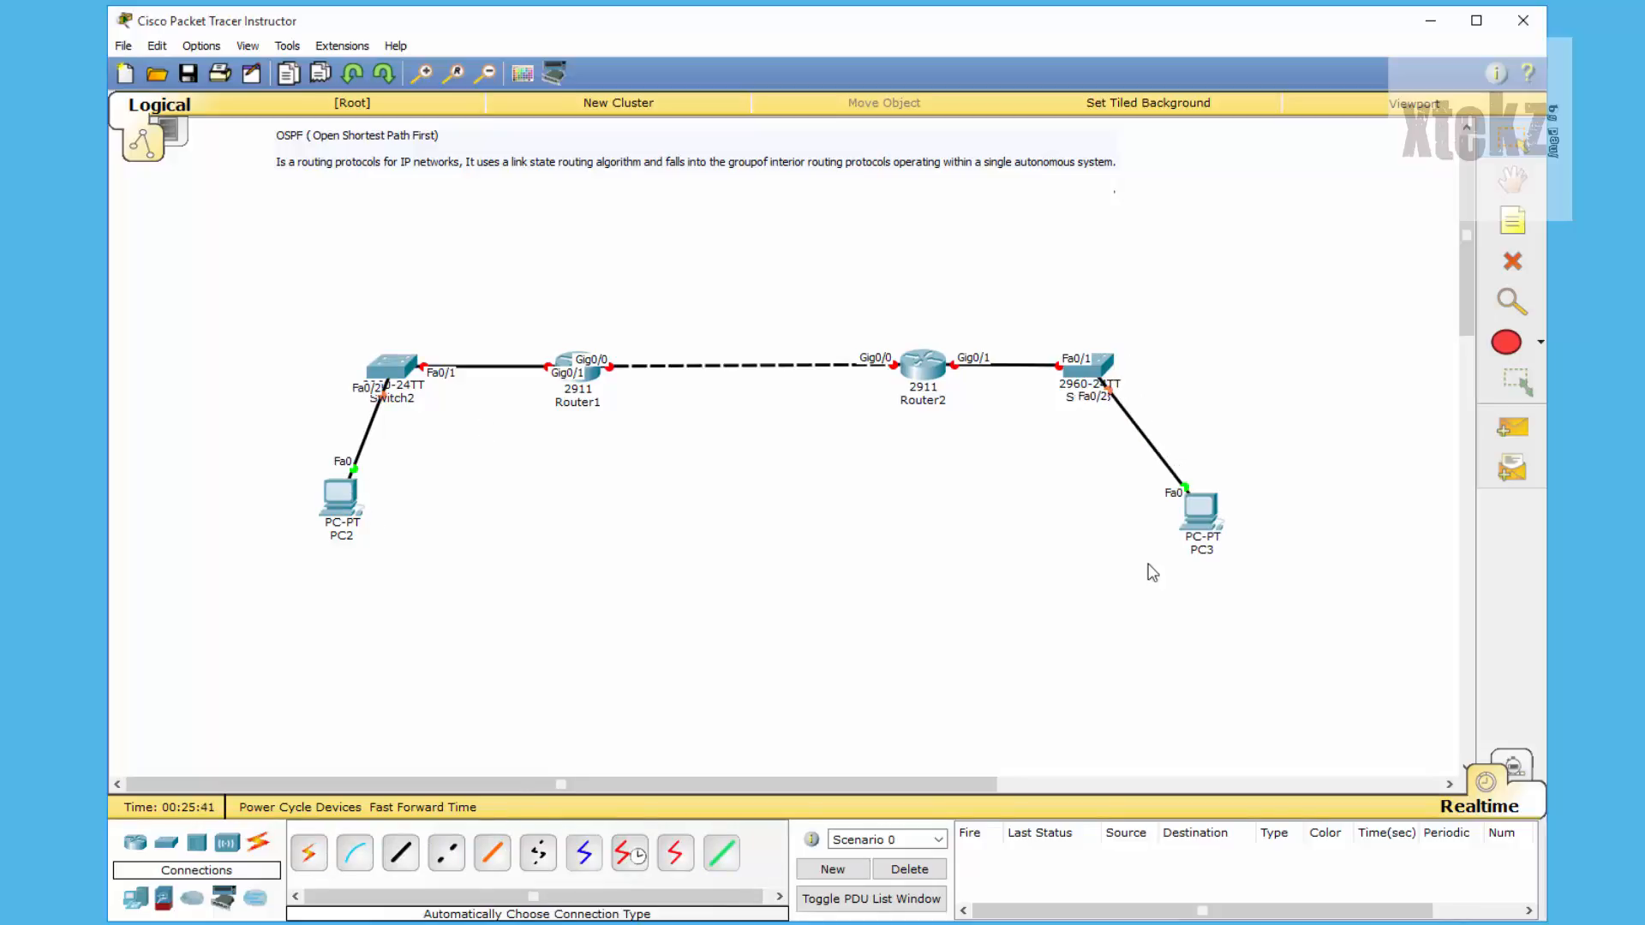
- Add a note reading "192.168.1.0/24" above the switch next to Router1
left_click(1513, 222)
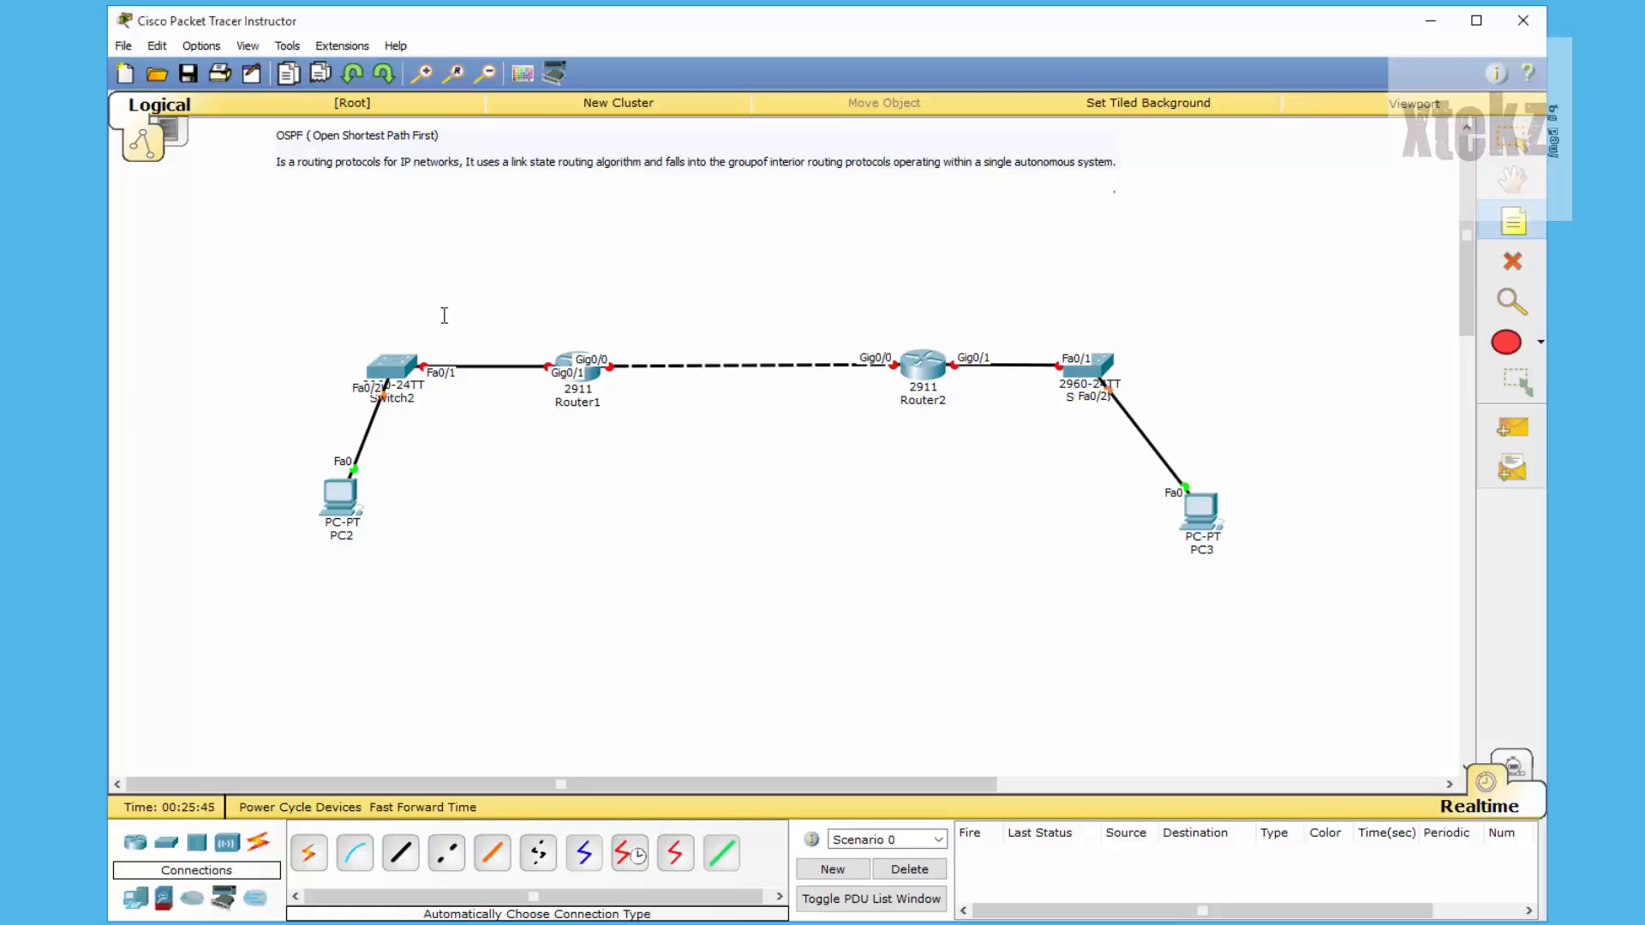
left_click(299, 308)
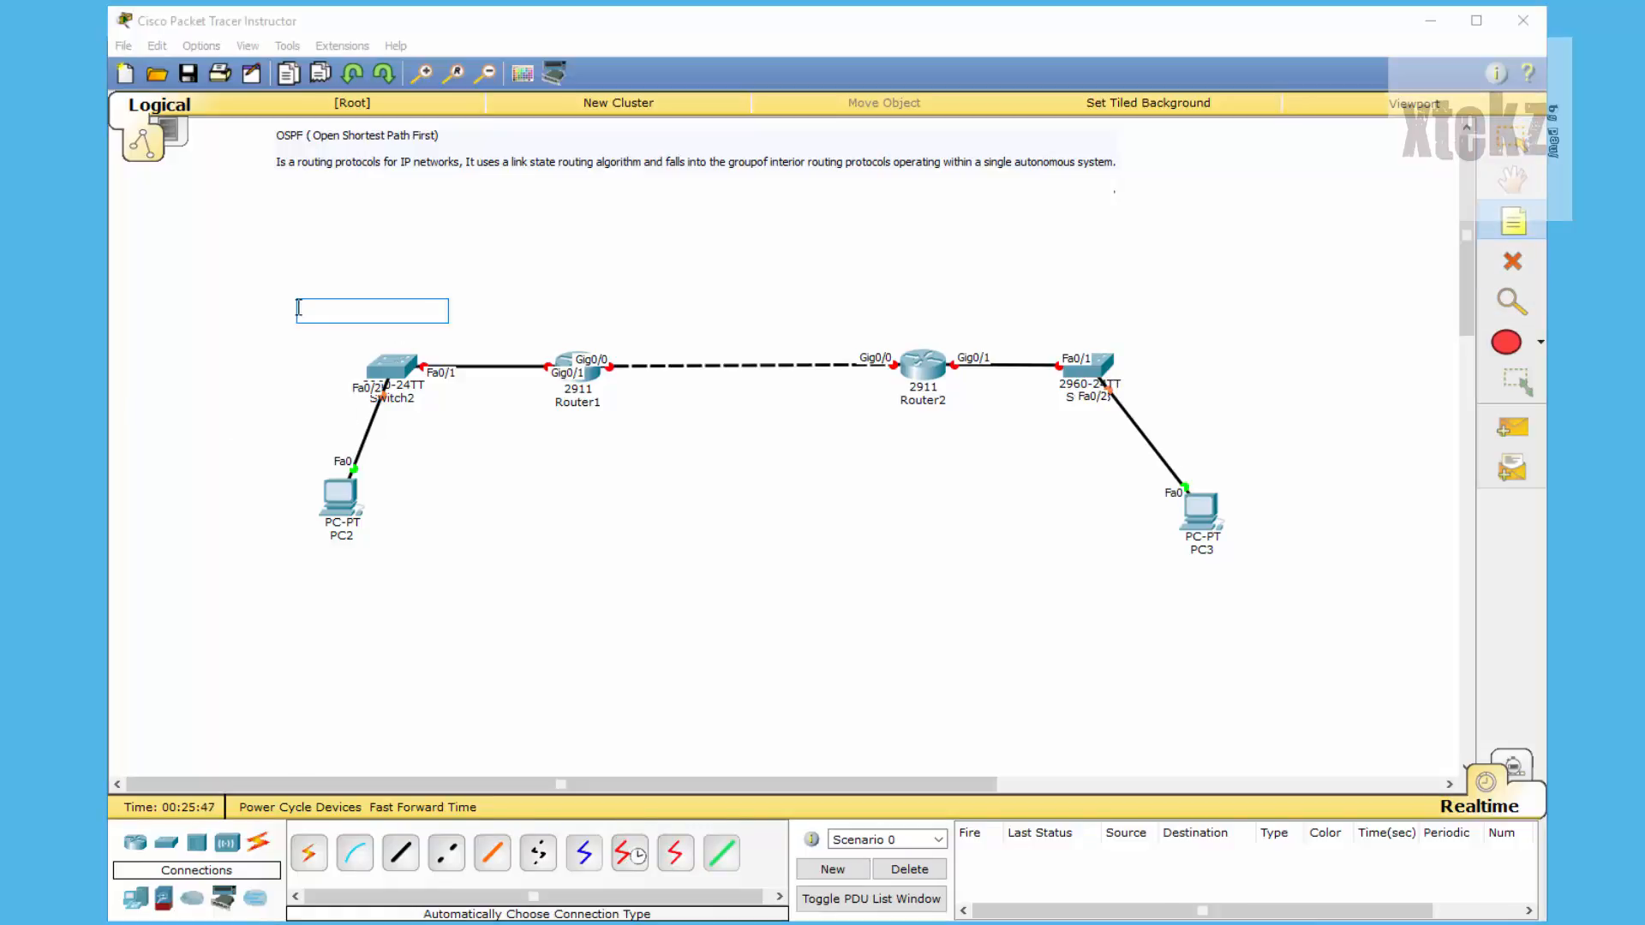
type("192.168.1.0")
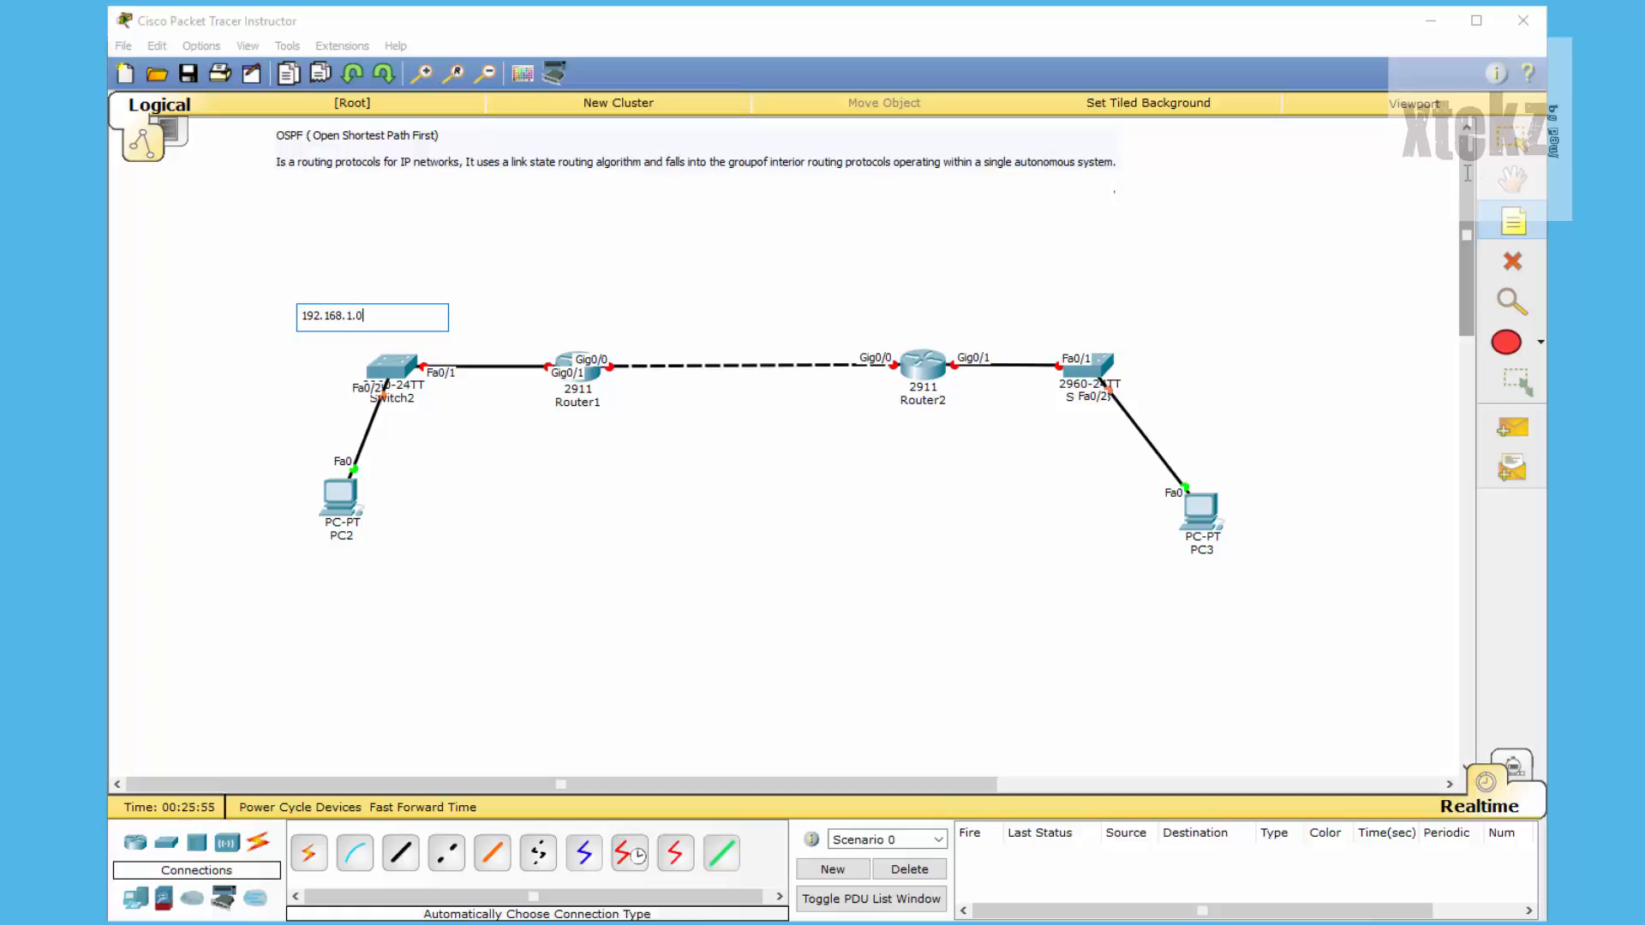
type("?24###")
key("BackSpace")
key("BackSpace")
left_click(728, 317)
- Add a note reading "192.168.2.0/24" above the link between Router1 and Router2
left_click(681, 315)
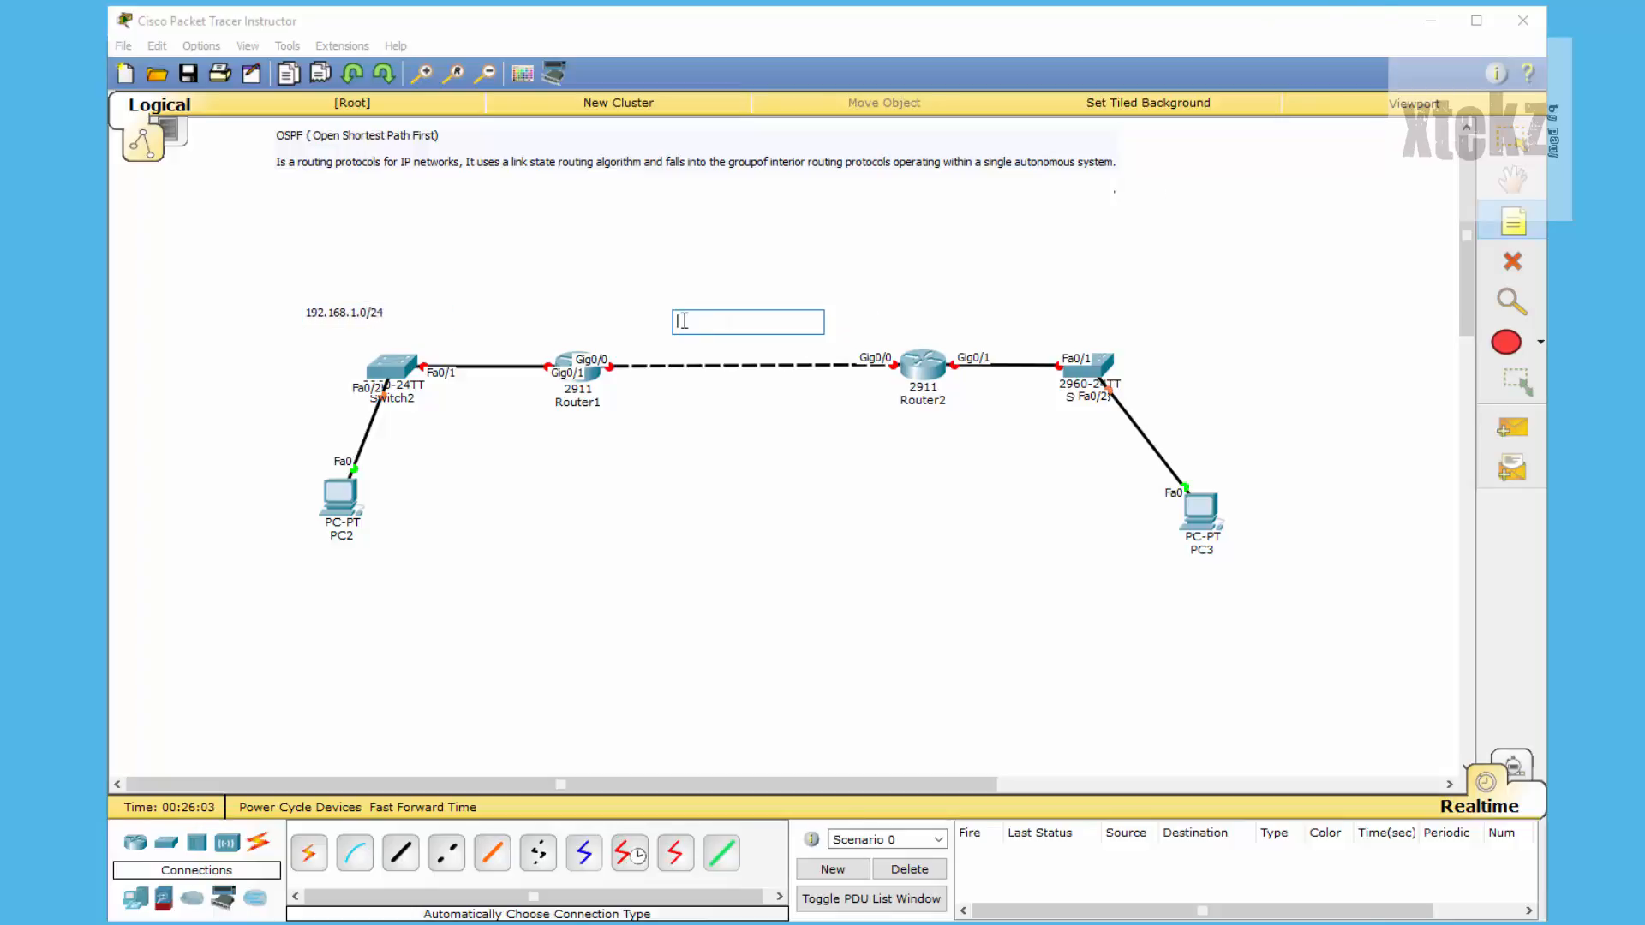
type("192.168.2.0/24")
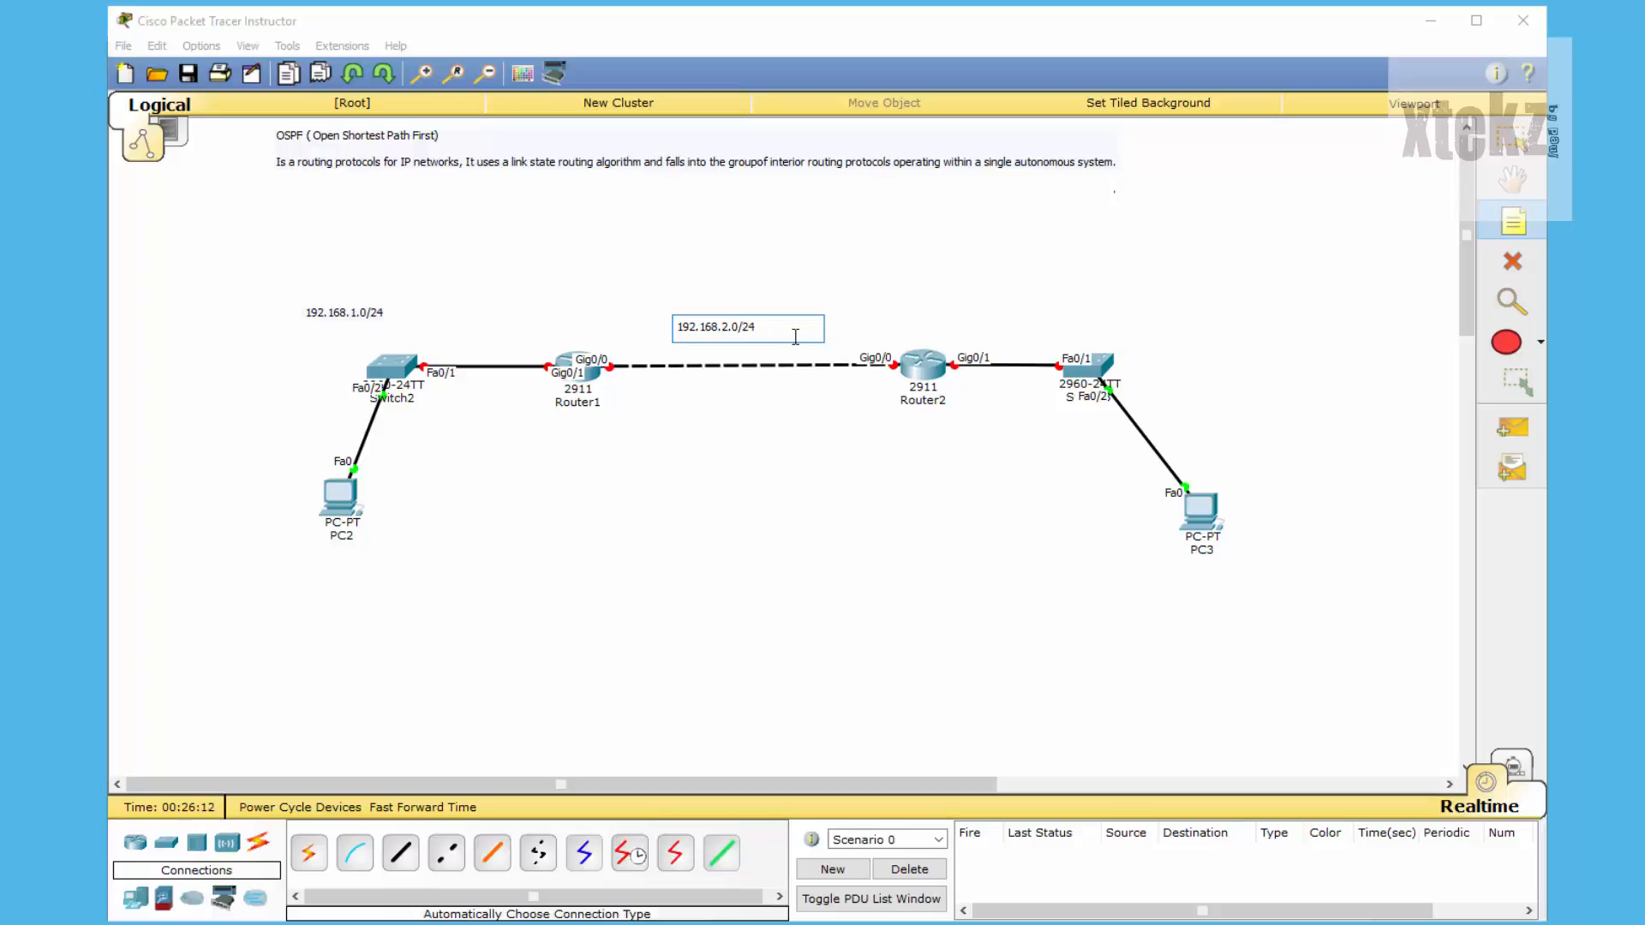
left_click(983, 324)
- Add a note reading "192.168.3.0/24" above and beside the switch next to Router2
left_click(1161, 327)
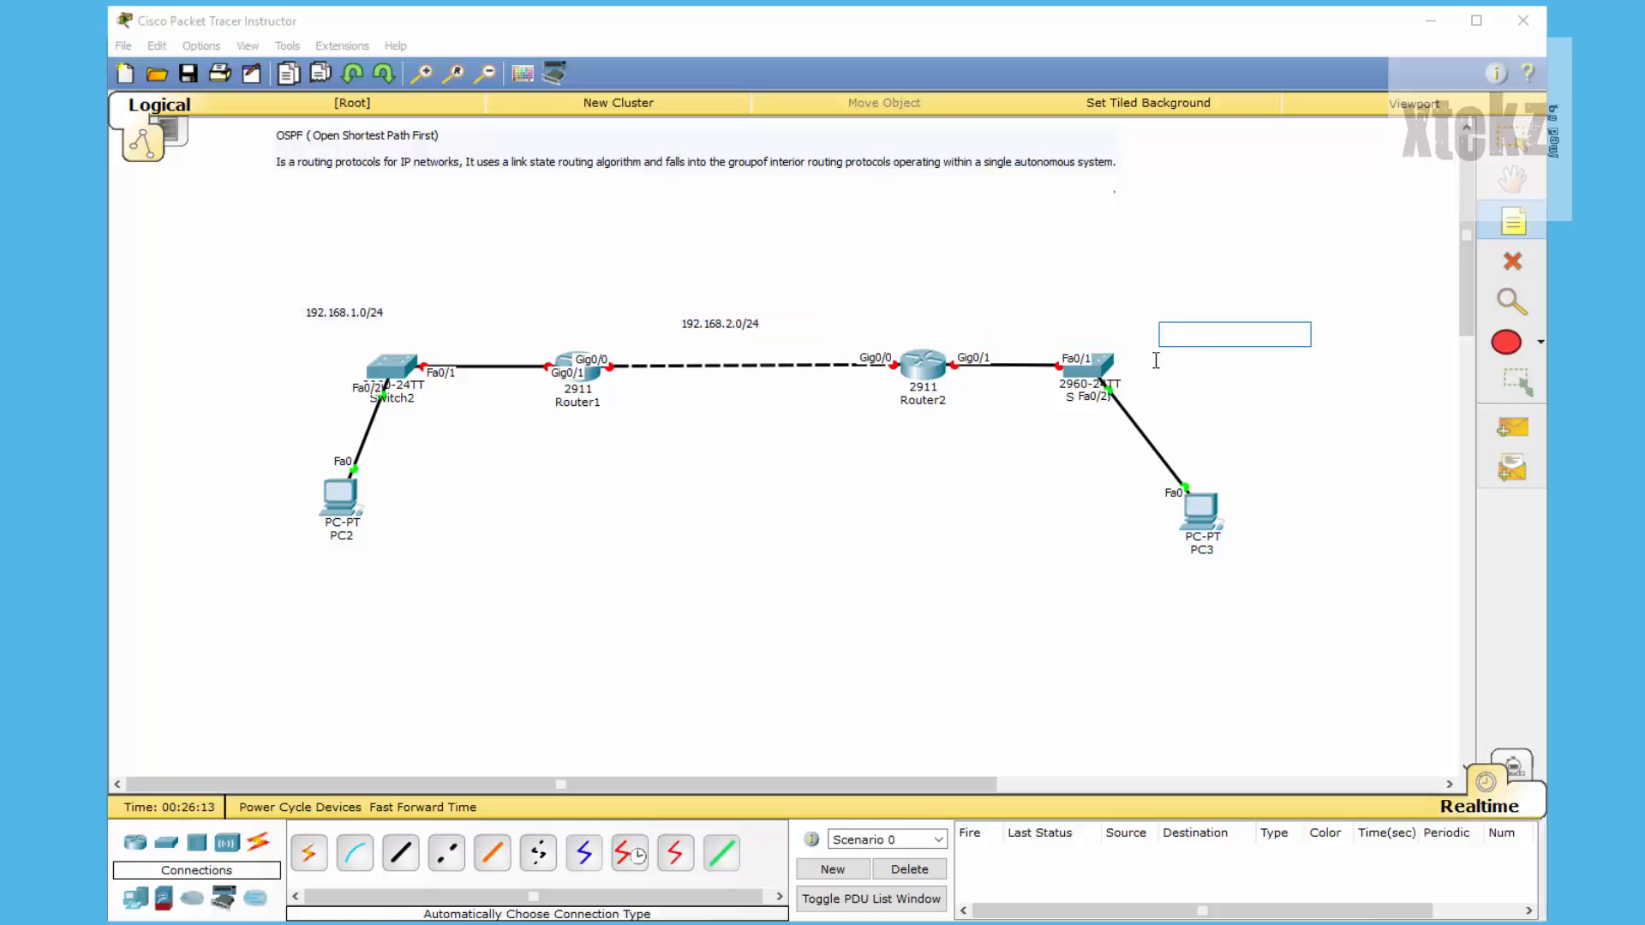
type("192.16")
type("8.")
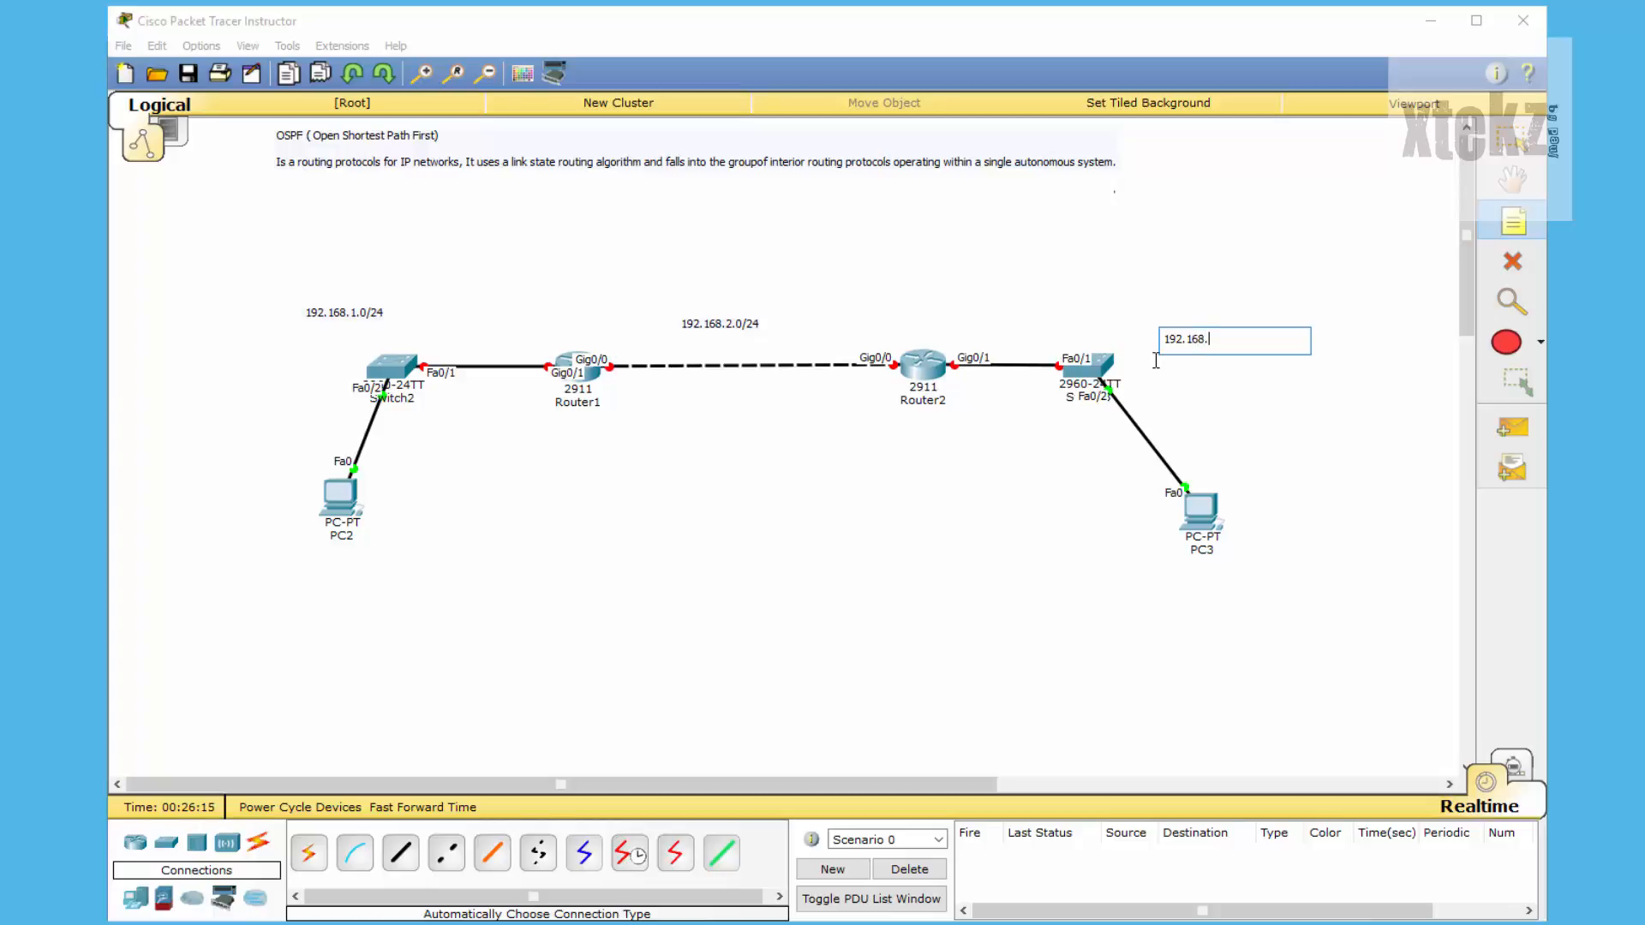
type("3.0")
left_click(1223, 433)
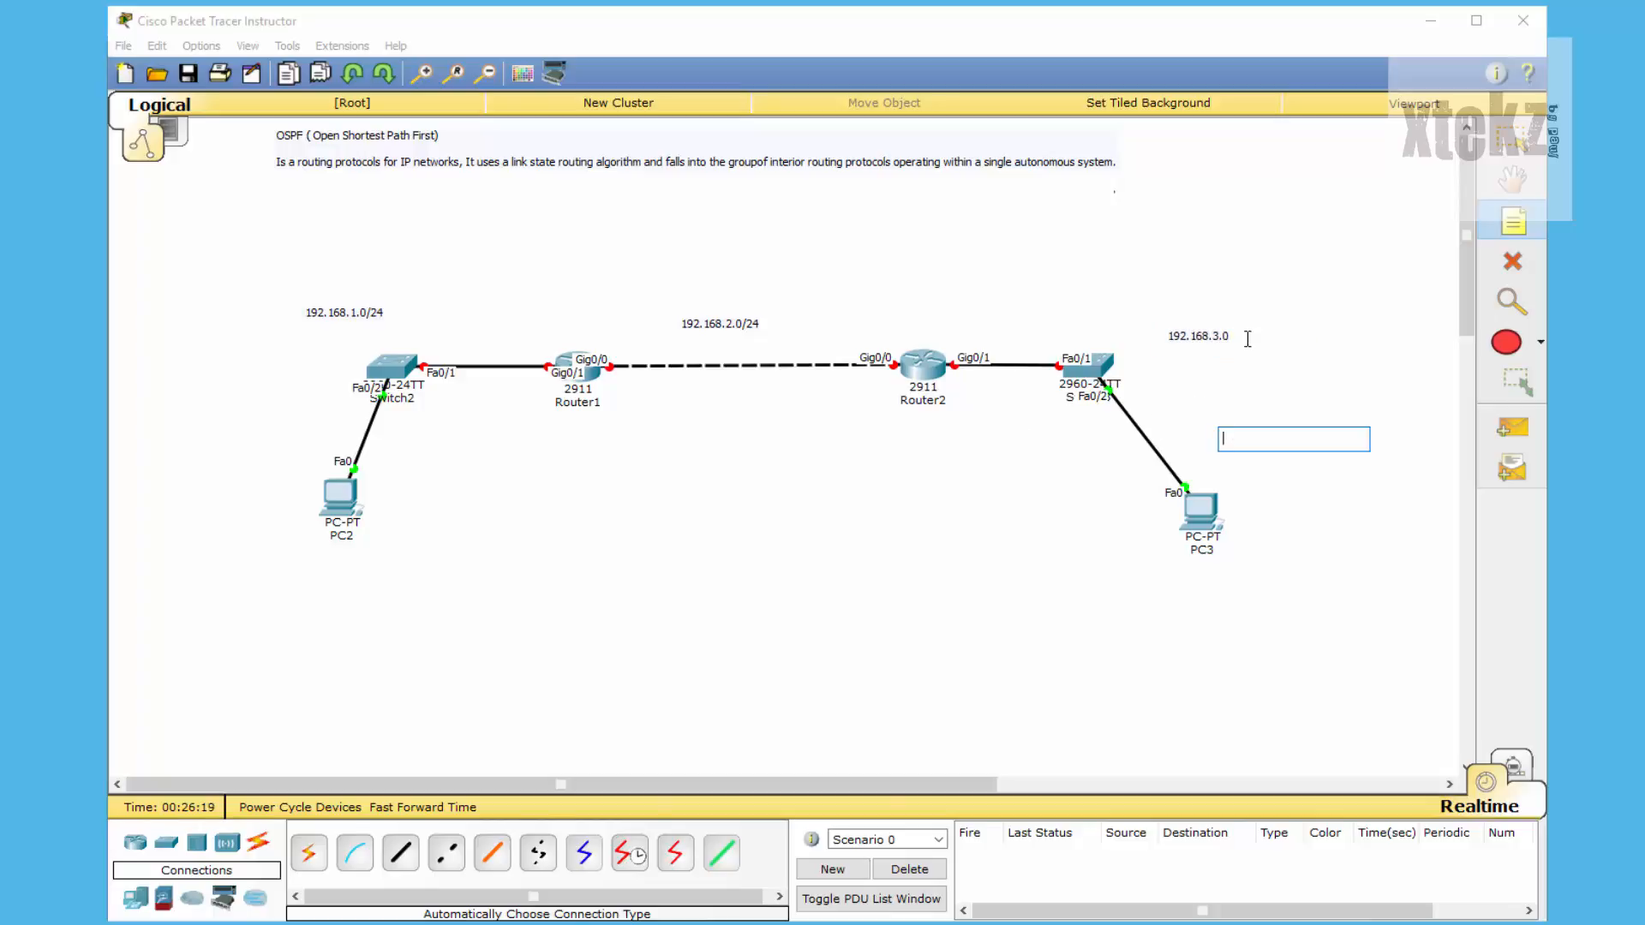
left_click(1246, 337)
left_click(1224, 338)
left_click(1510, 144)
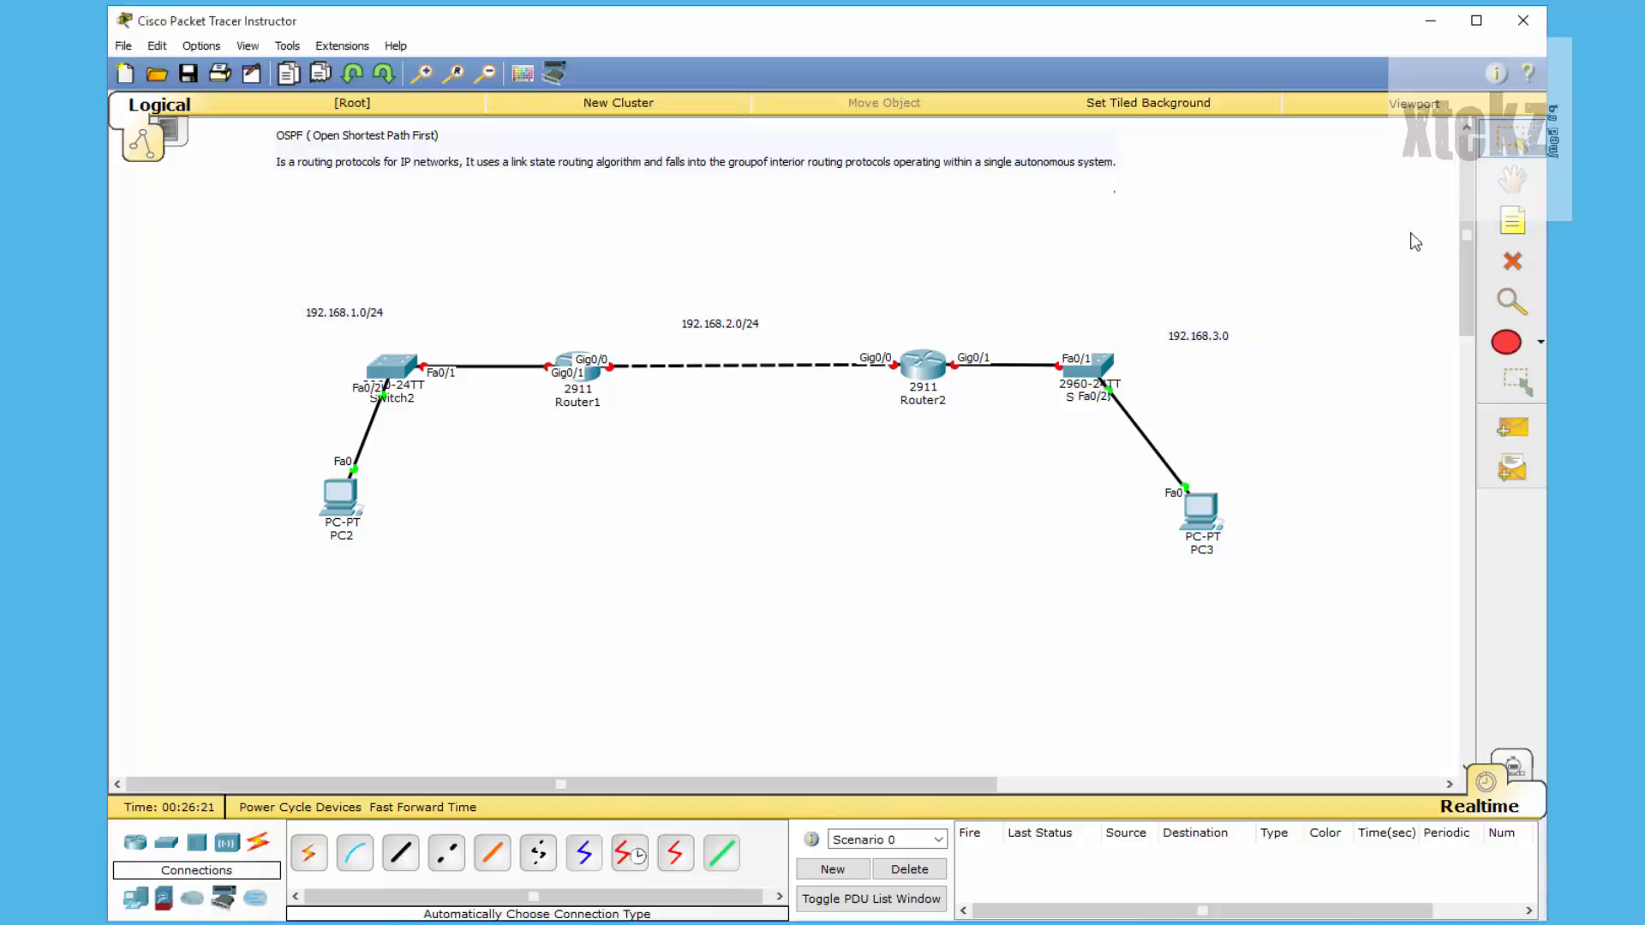
left_click(1226, 336)
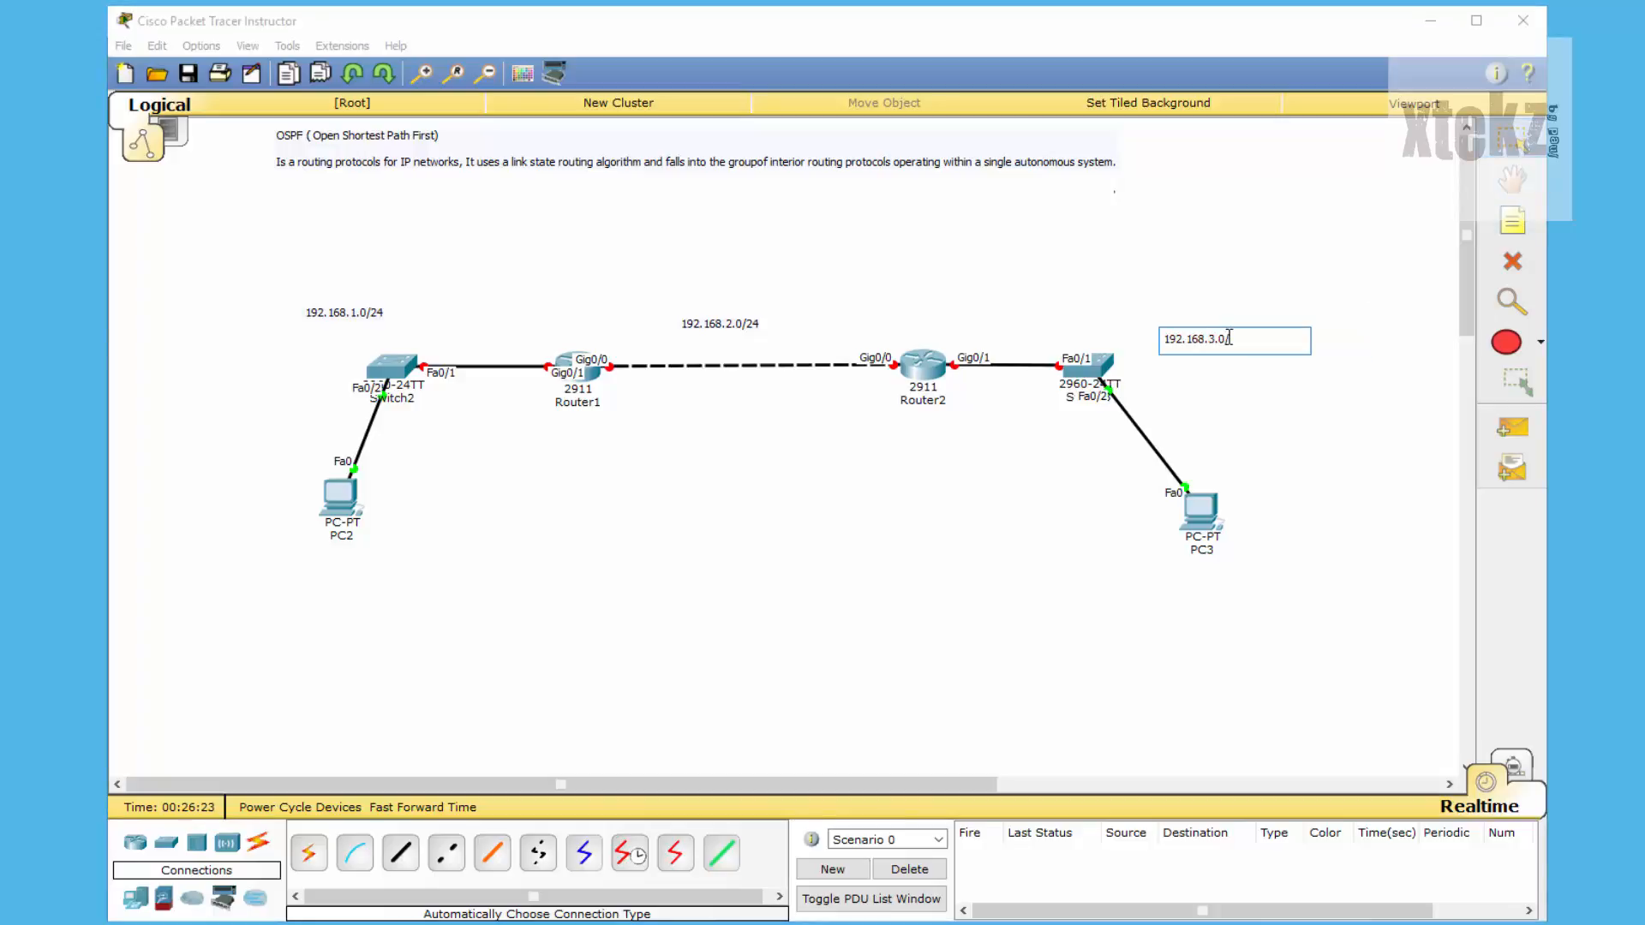
left_click(1285, 351)
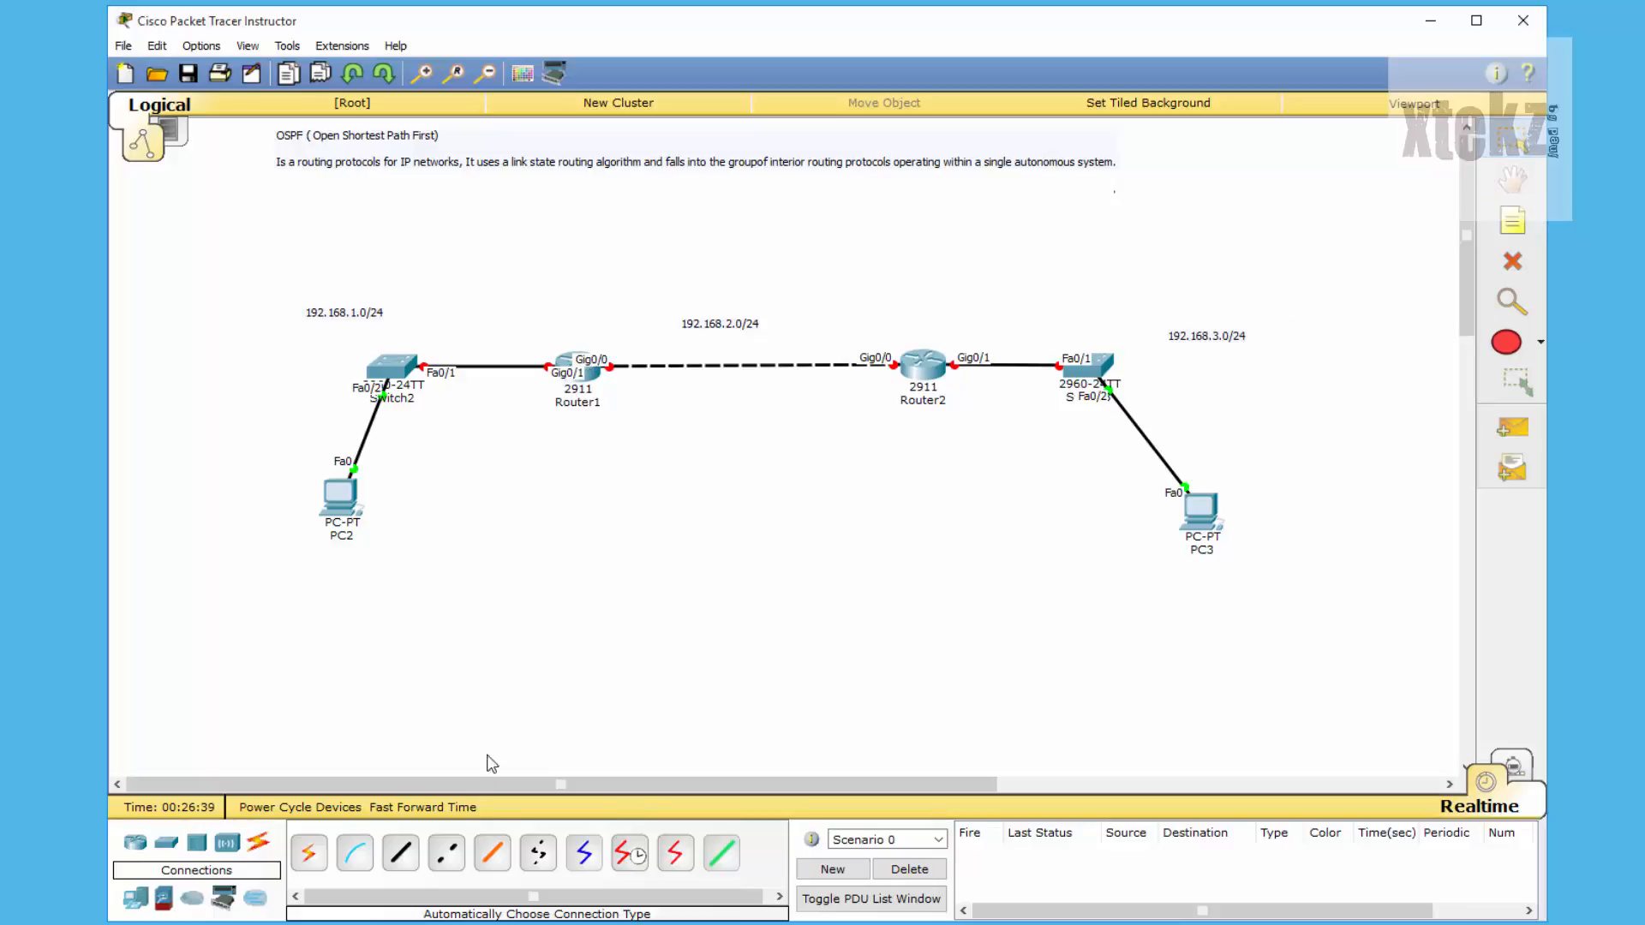
- Open Router1's command line and answer "no" to the initial configuration dialog to reach the router prompt
left_click(146, 849)
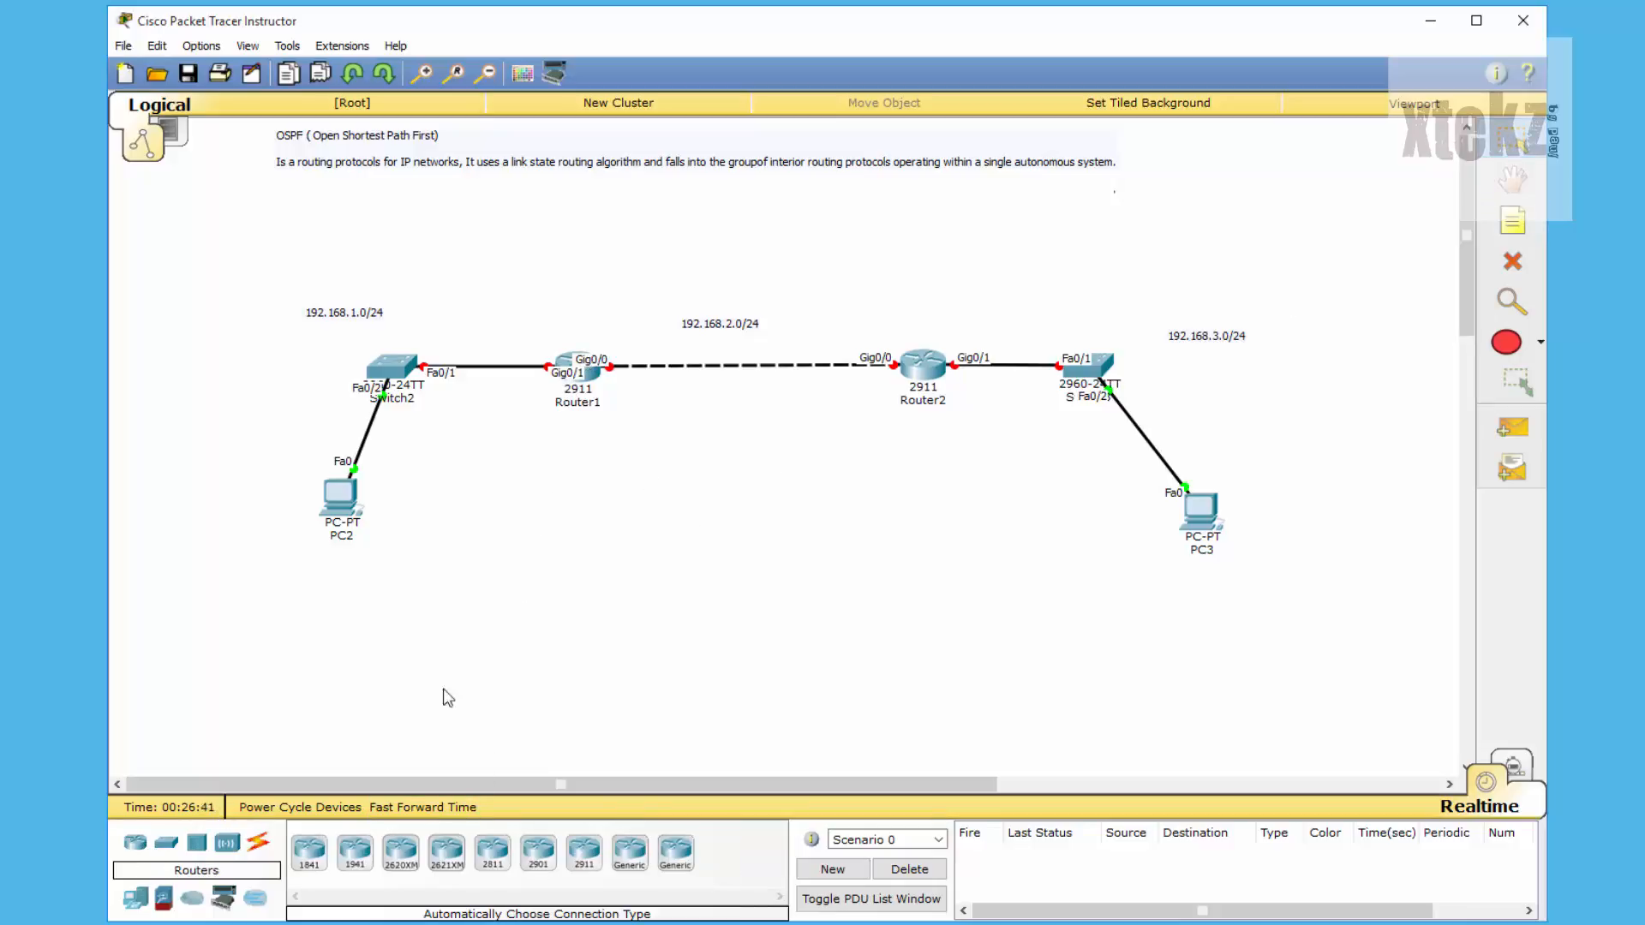
left_click(590, 396)
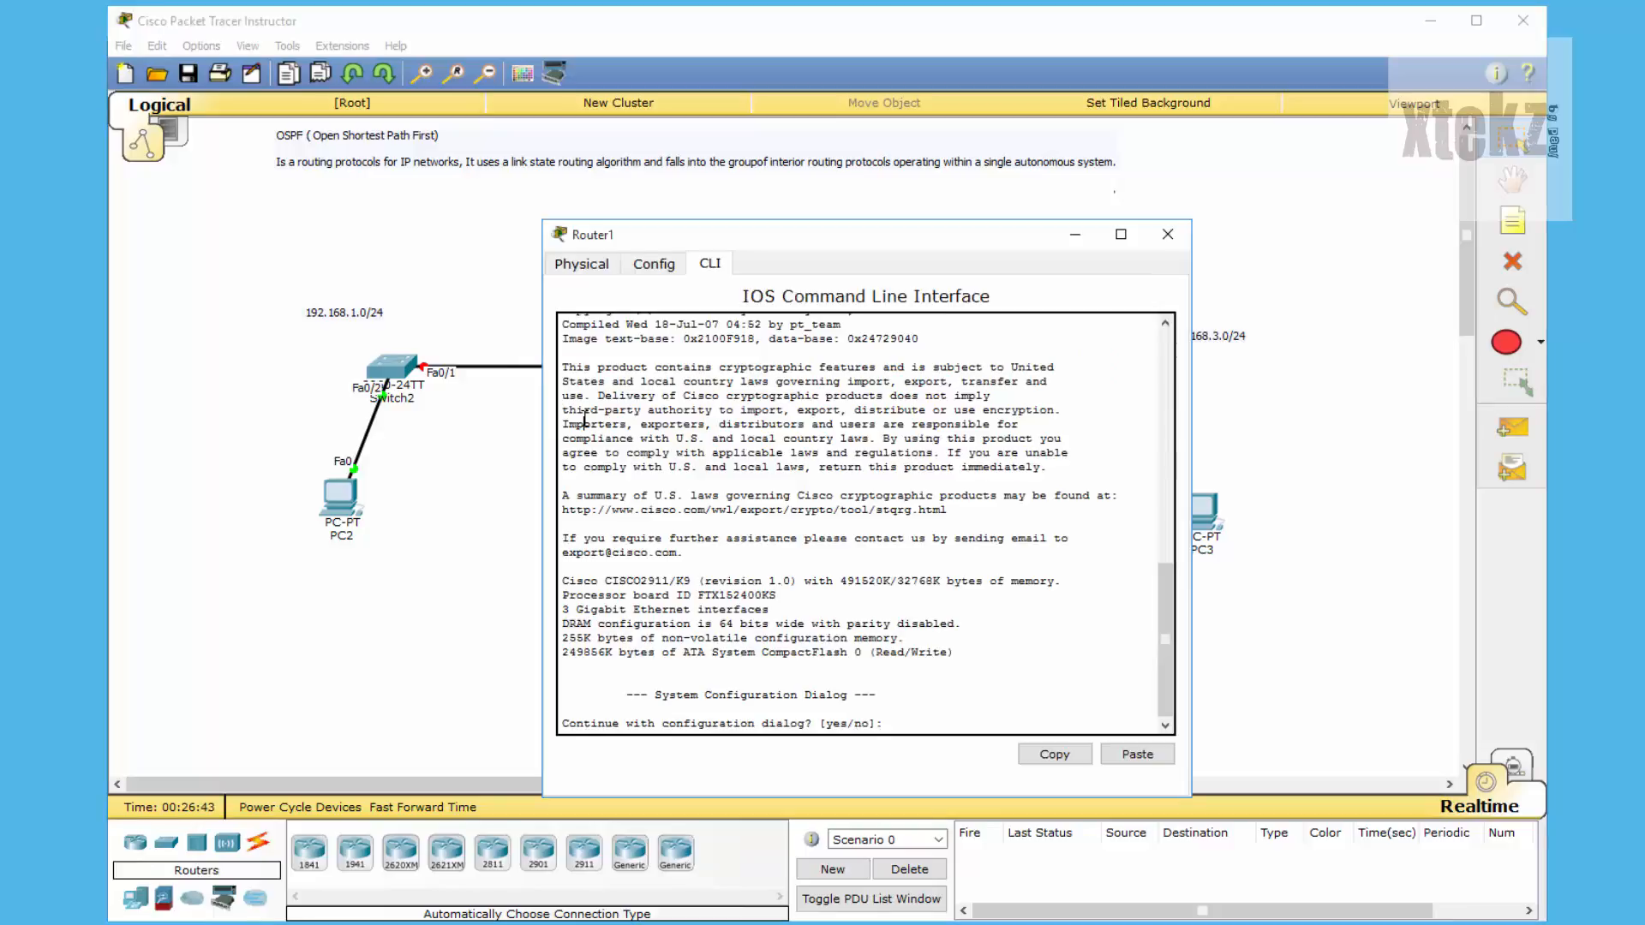
mouse_move(911, 246)
left_mouse_down()
mouse_move(883, 244)
mouse_move(897, 220)
left_mouse_up()
left_click(567, 240)
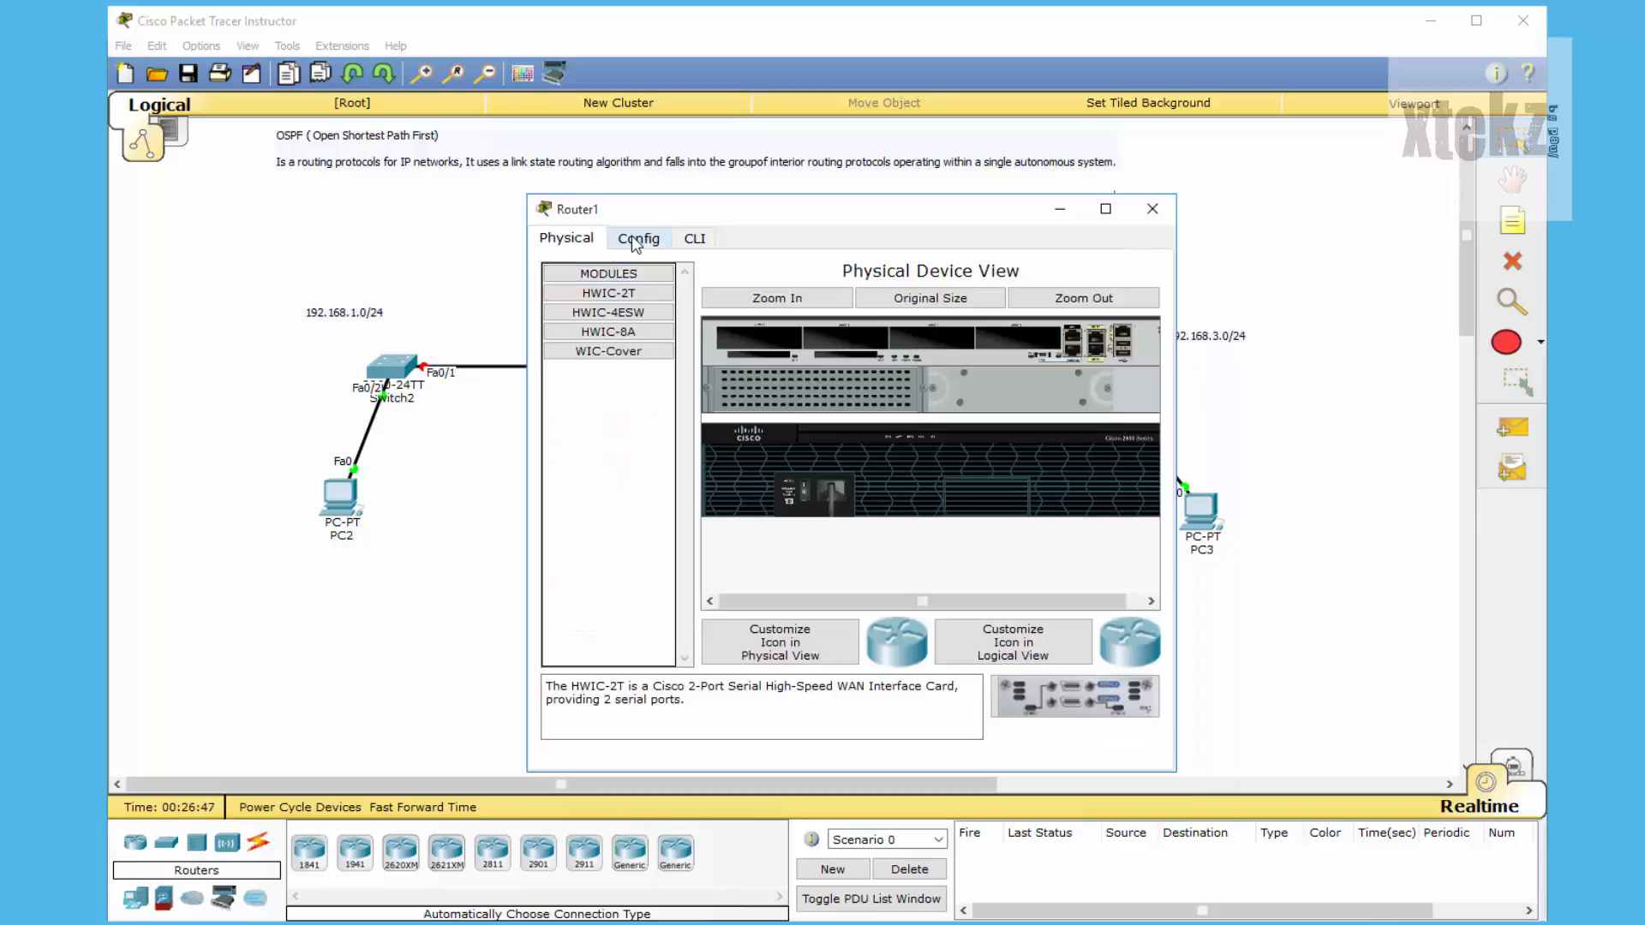
left_click(698, 239)
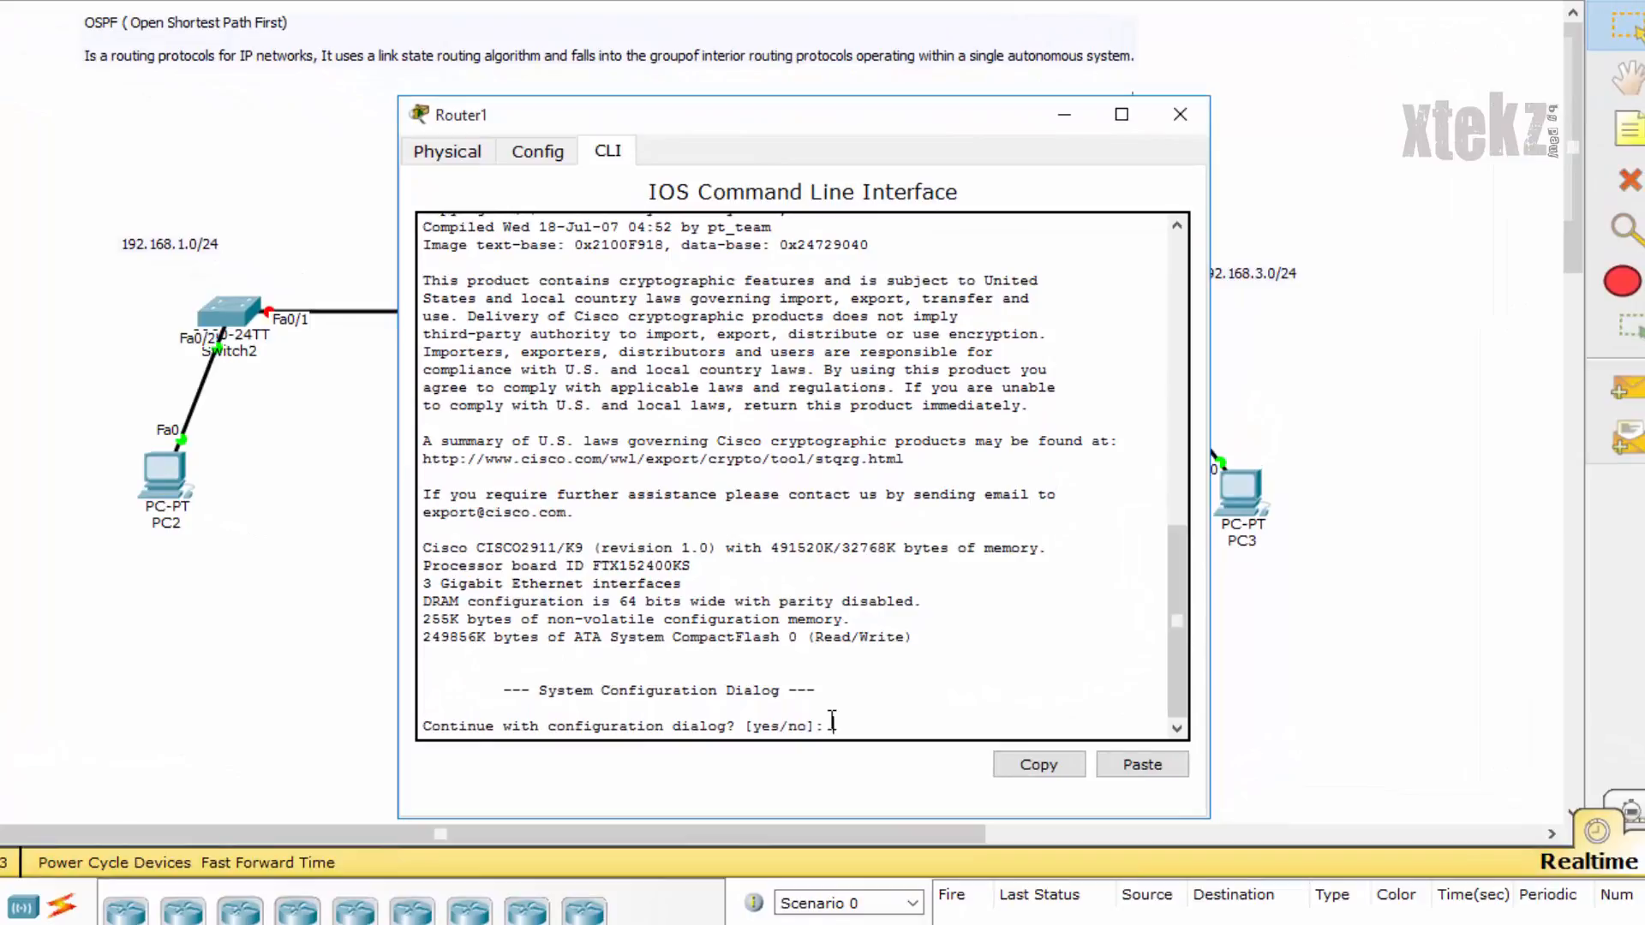
type("no")
key("Return")
key("Return")
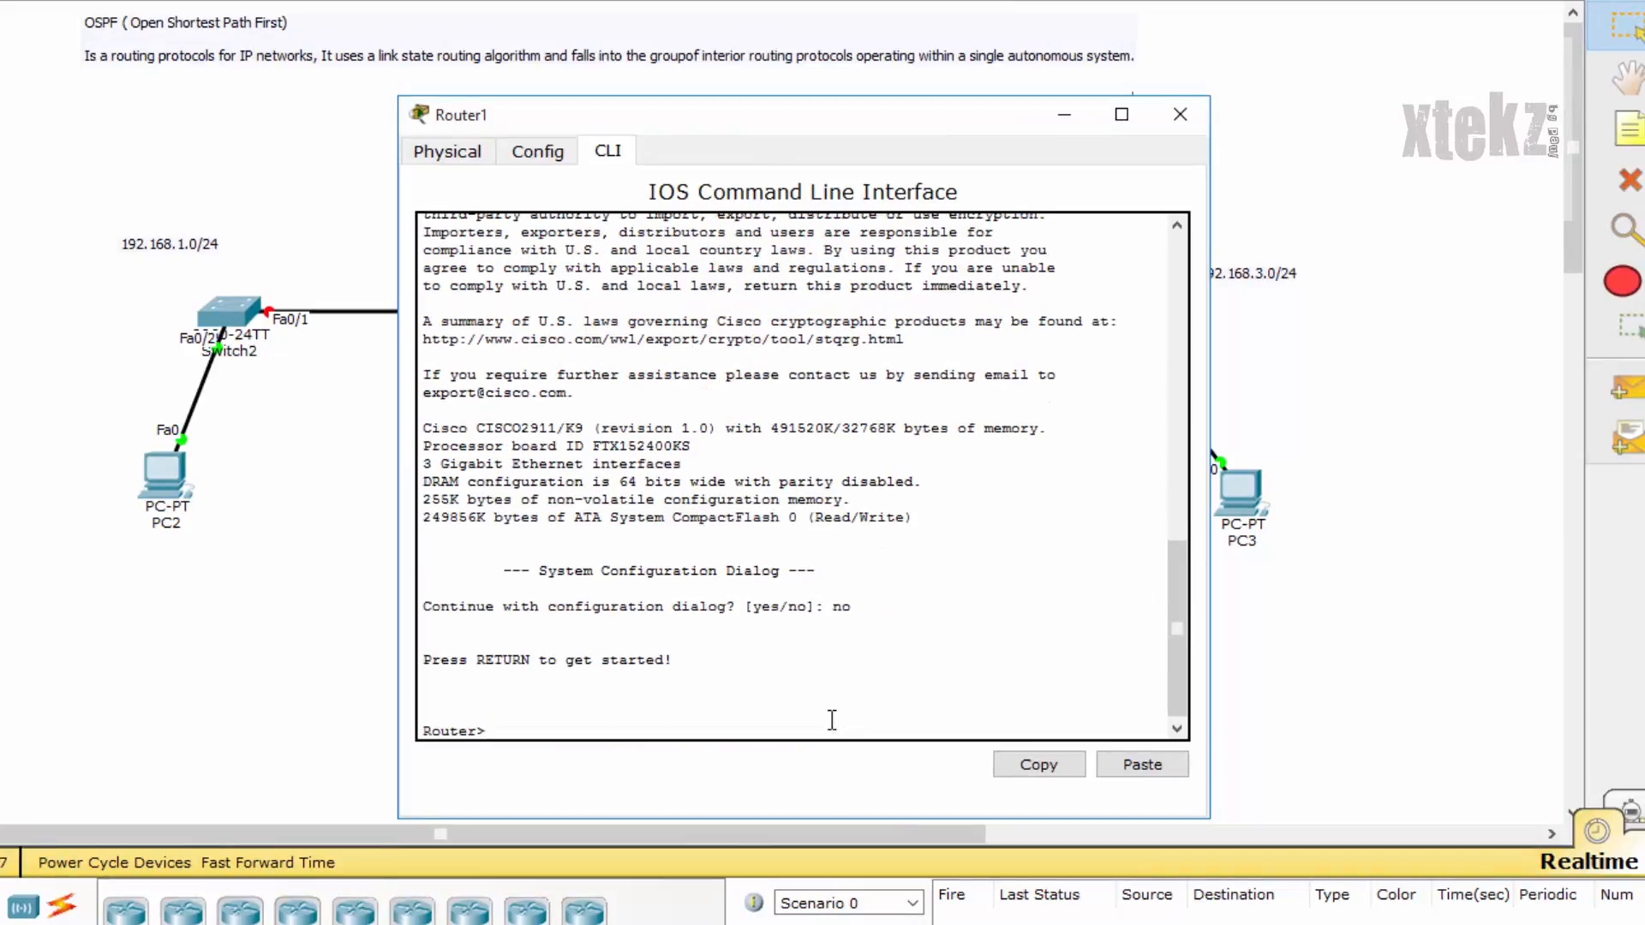
- Enter privileged mode on Router1 with "enable" and global configuration mode with "conf t"
type("enable")
key("Return")
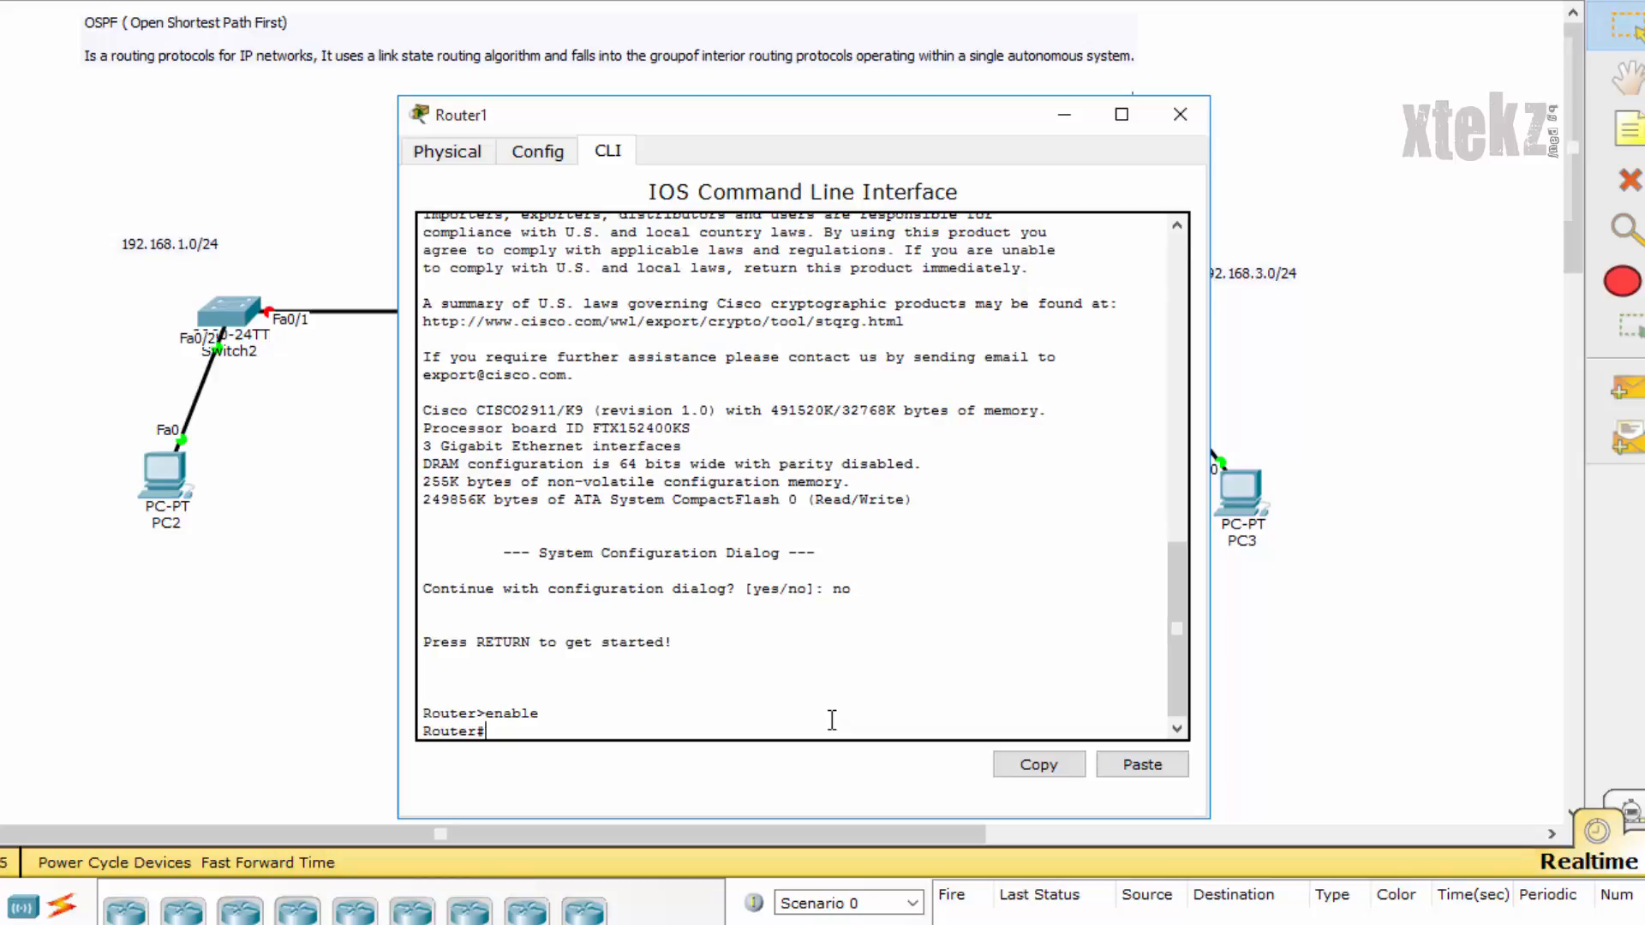
type("global")
key("BackSpace")
key("BackSpace")
key("BackSpace")
key("BackSpace")
key("BackSpace")
key("BackSpace")
type("conf t")
key("Return")
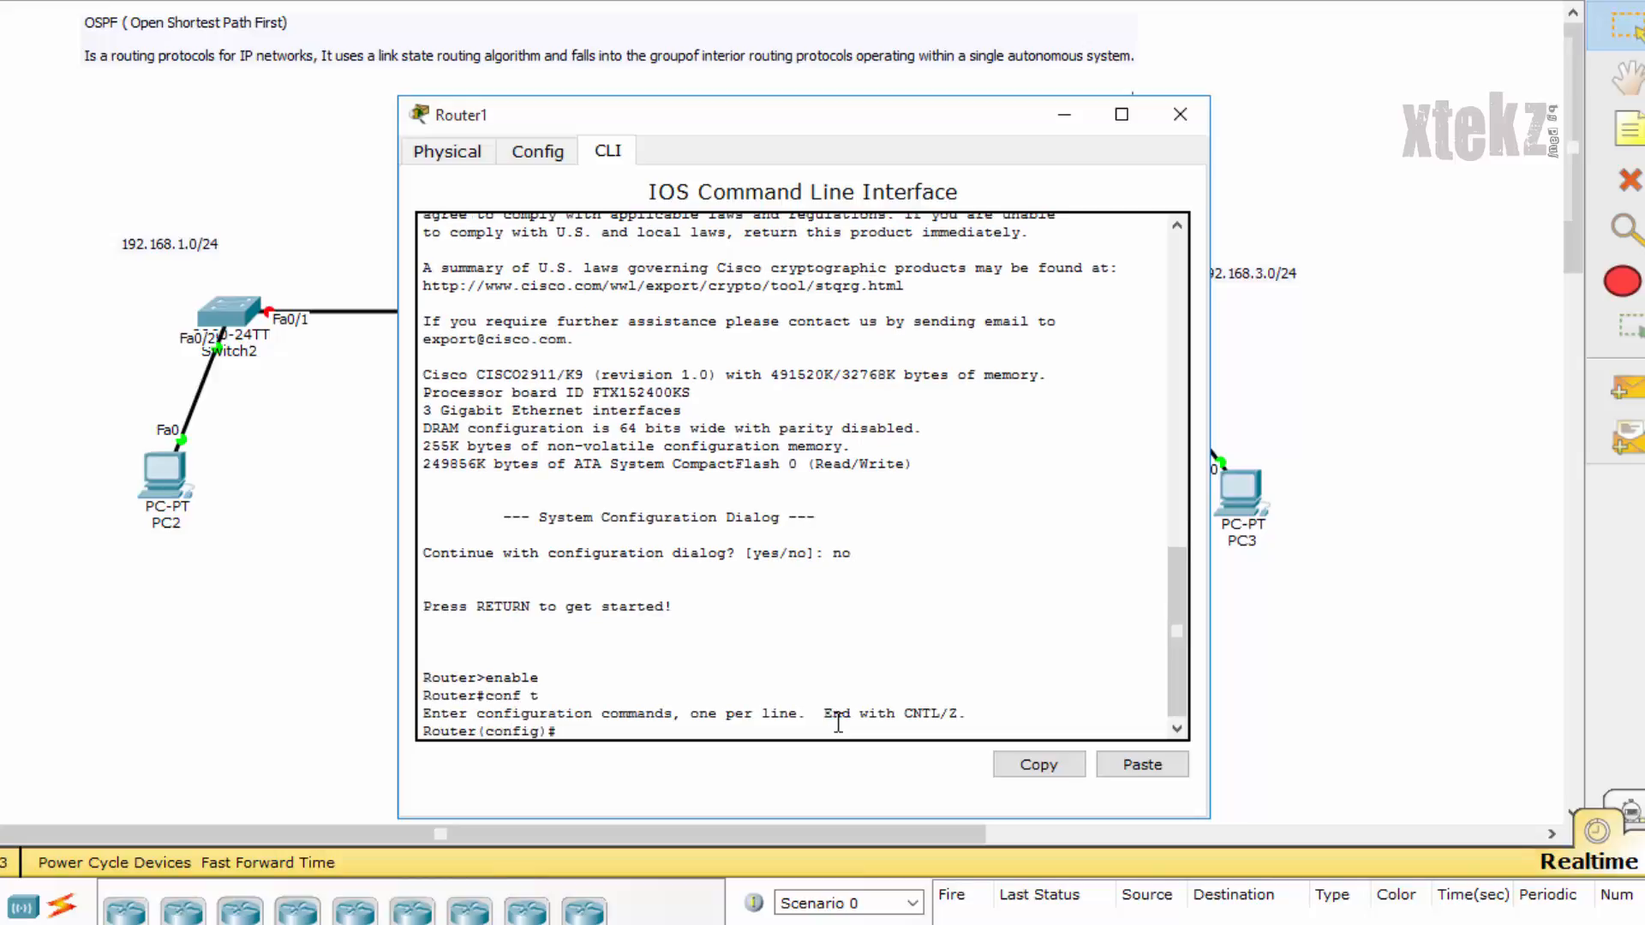
- Move the Router1 window clear of the topology and enter configuration of interface gigabitEthernet 0/1
left_click_drag(904, 118, 1410, 103)
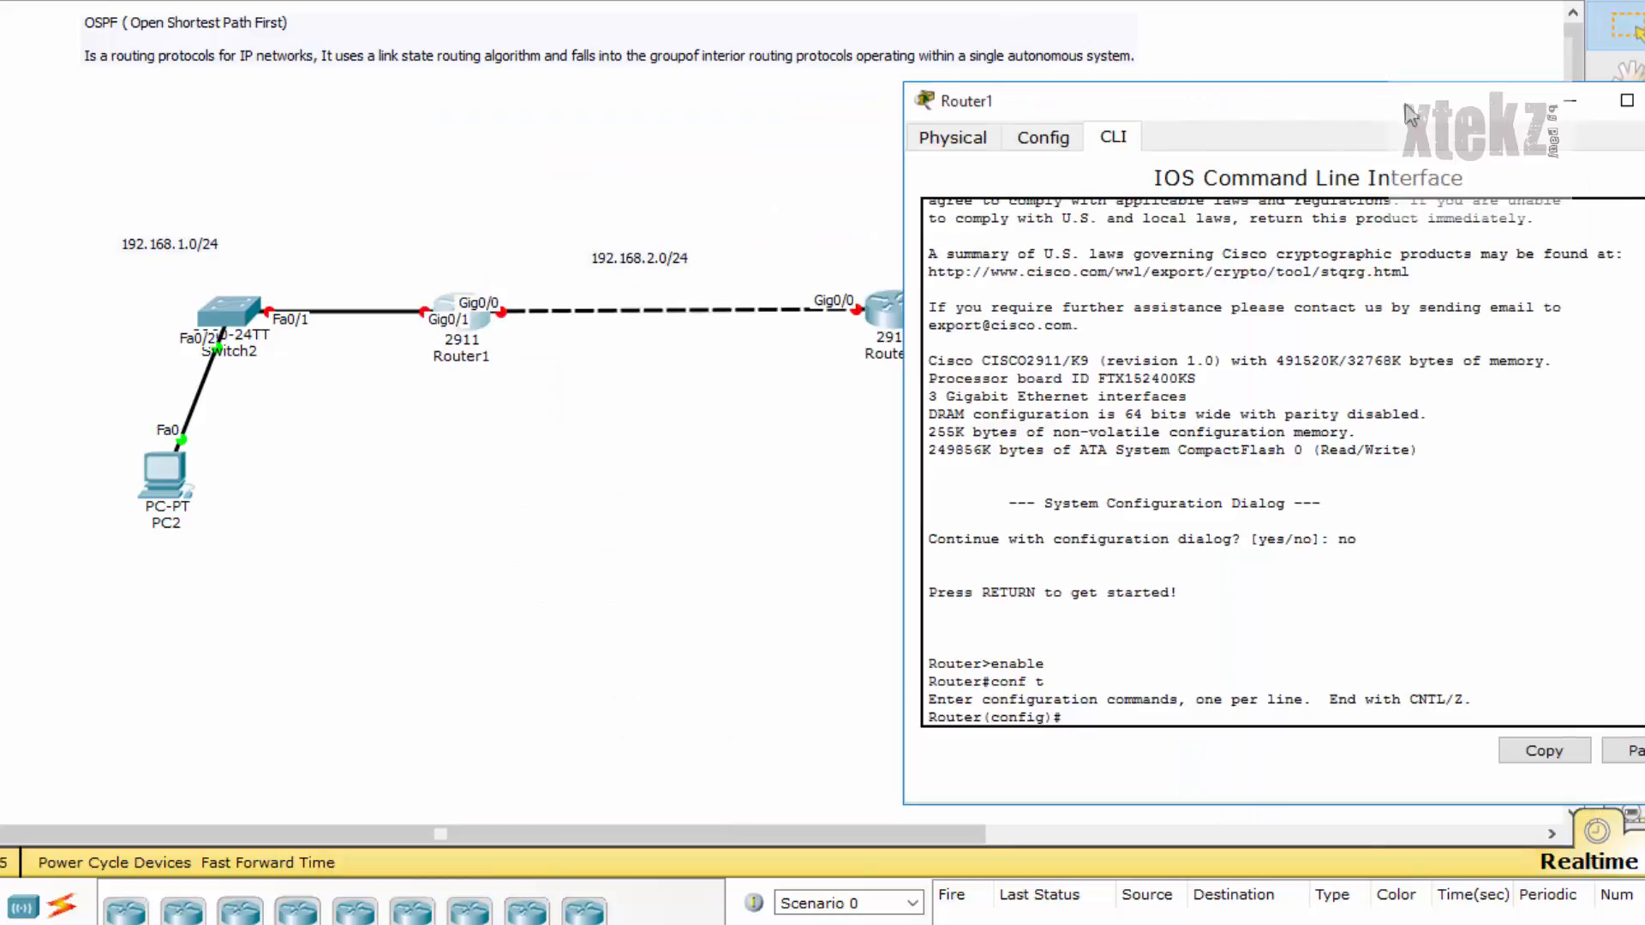
left_click_drag(1247, 100, 1283, 90)
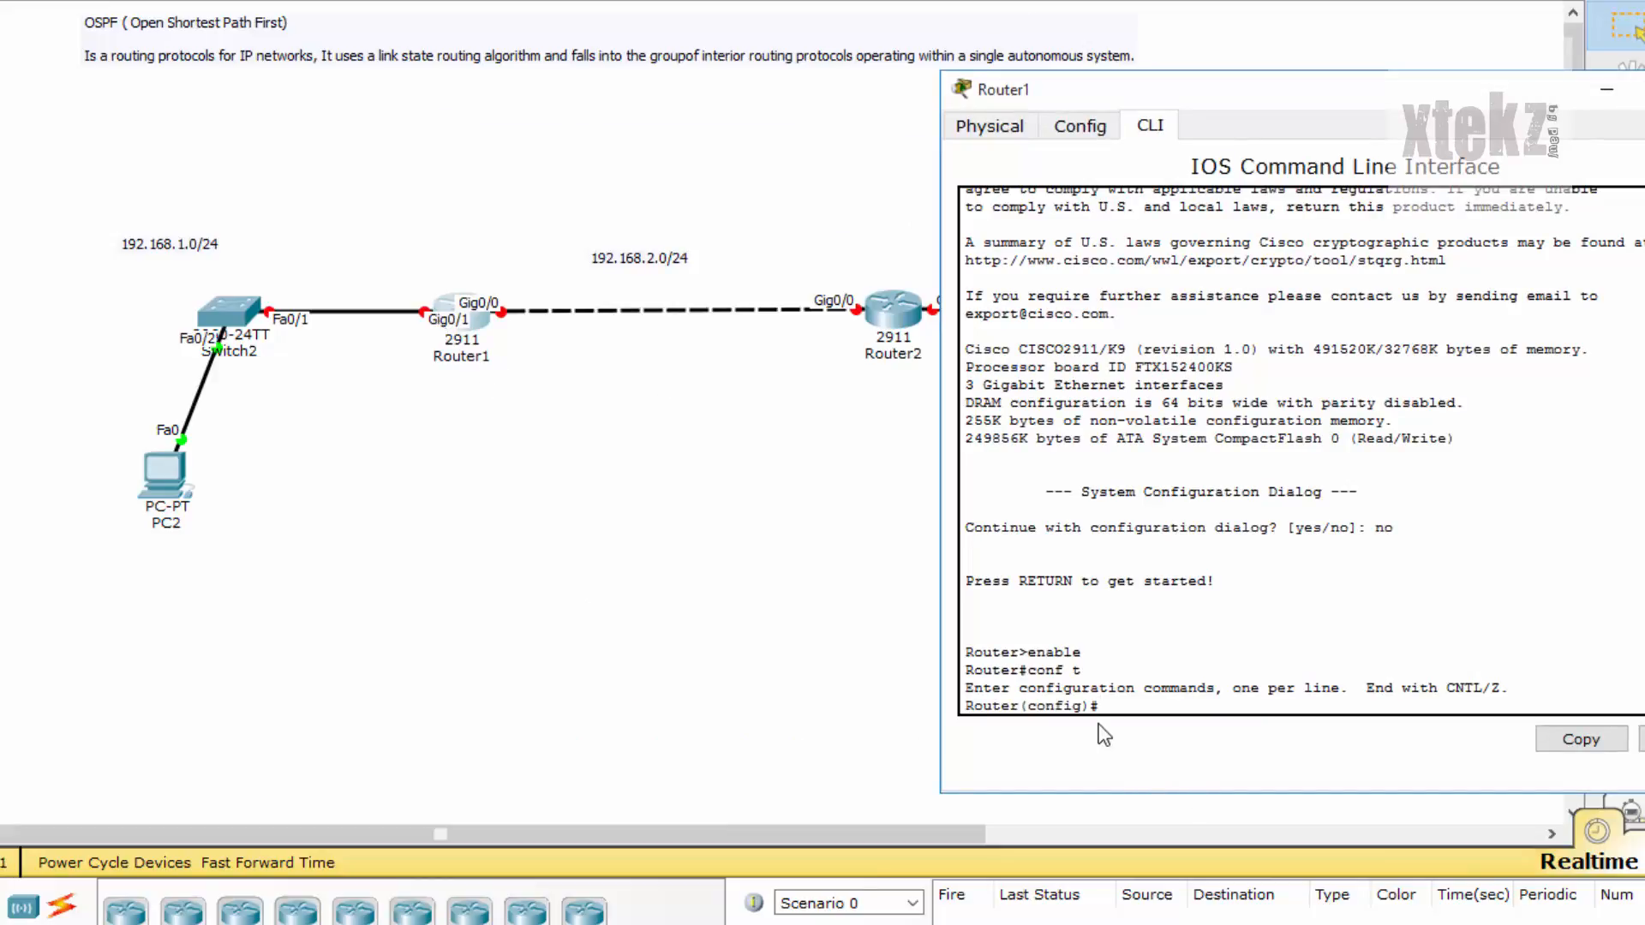
type("inte")
key("Tab")
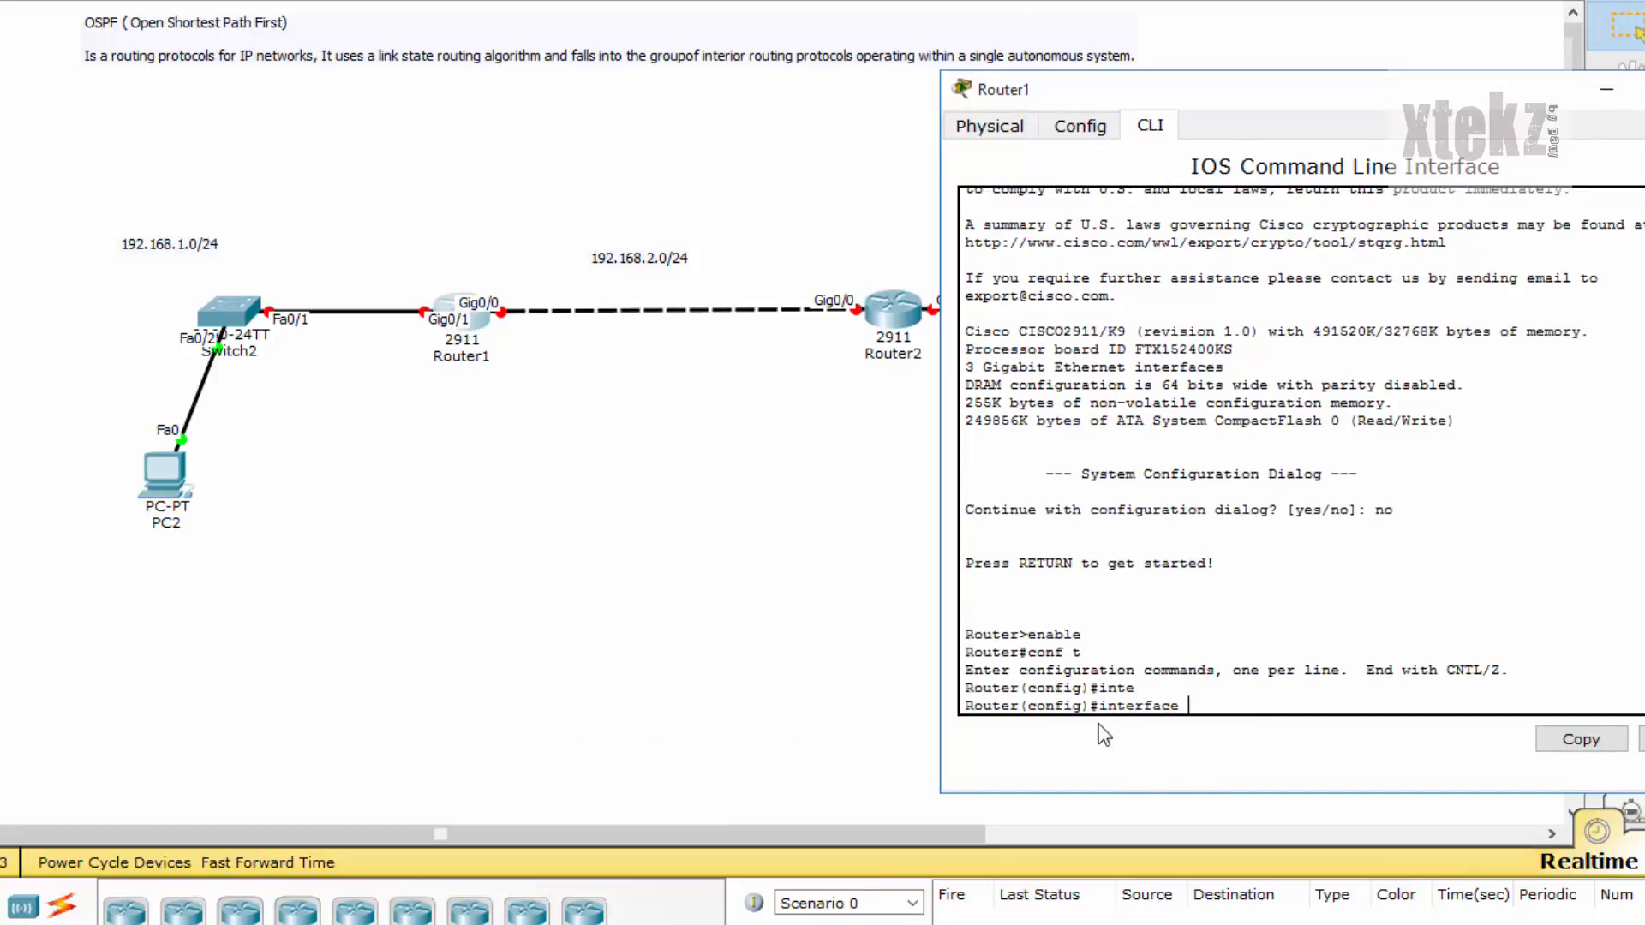
type("gig")
key("Tab")
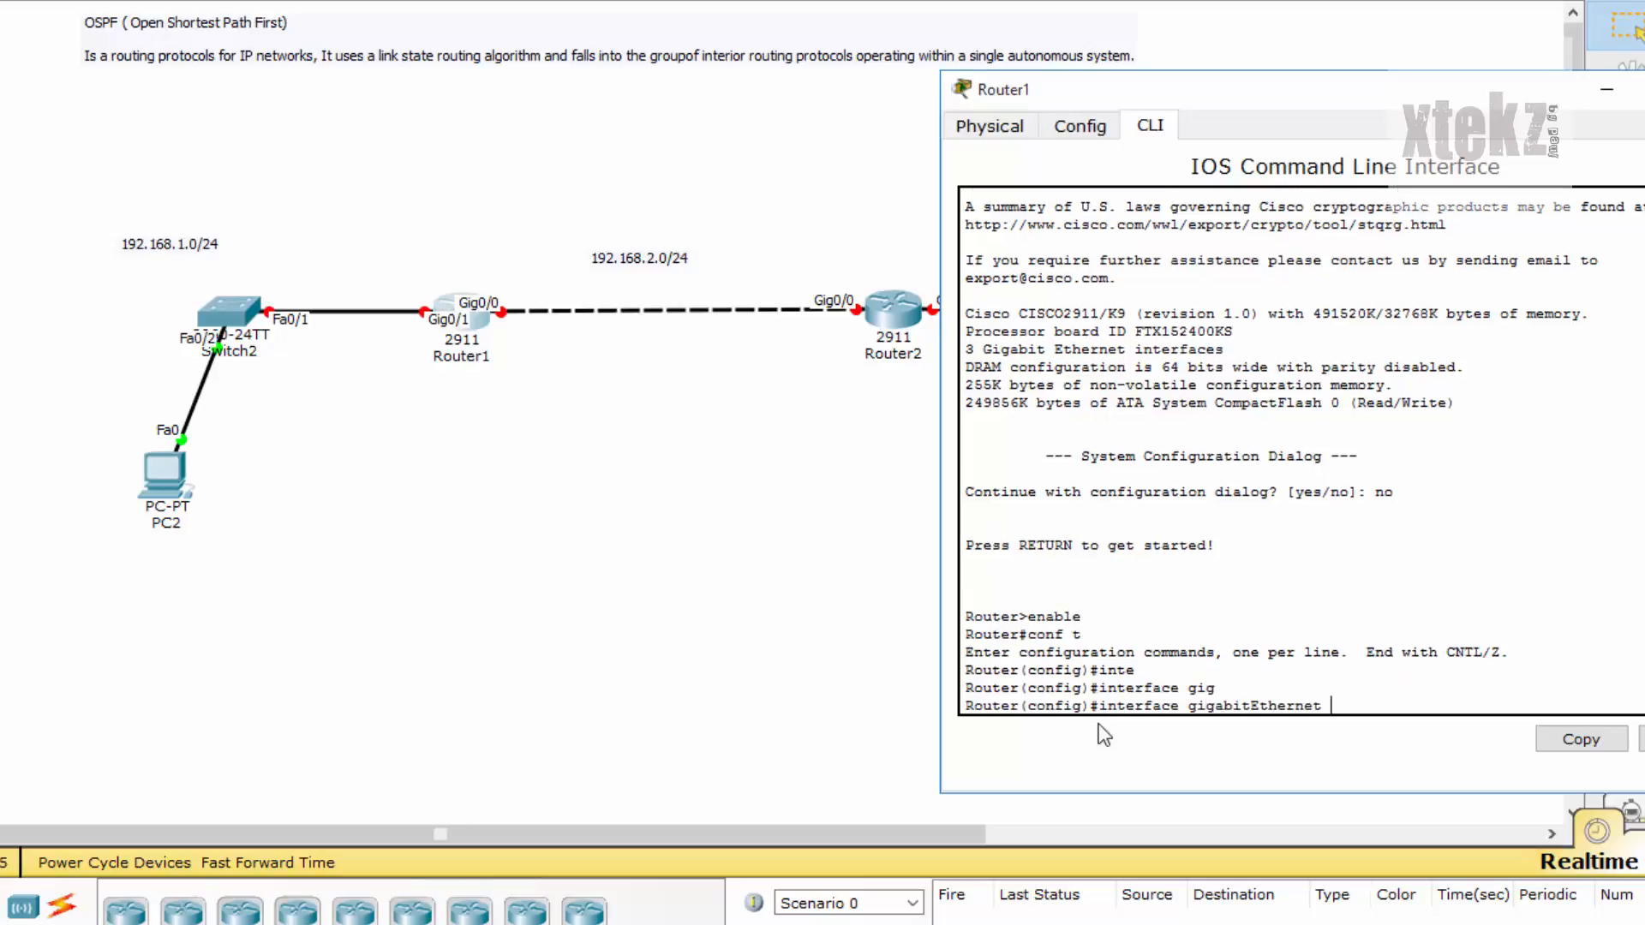
type("0/1")
key("Return")
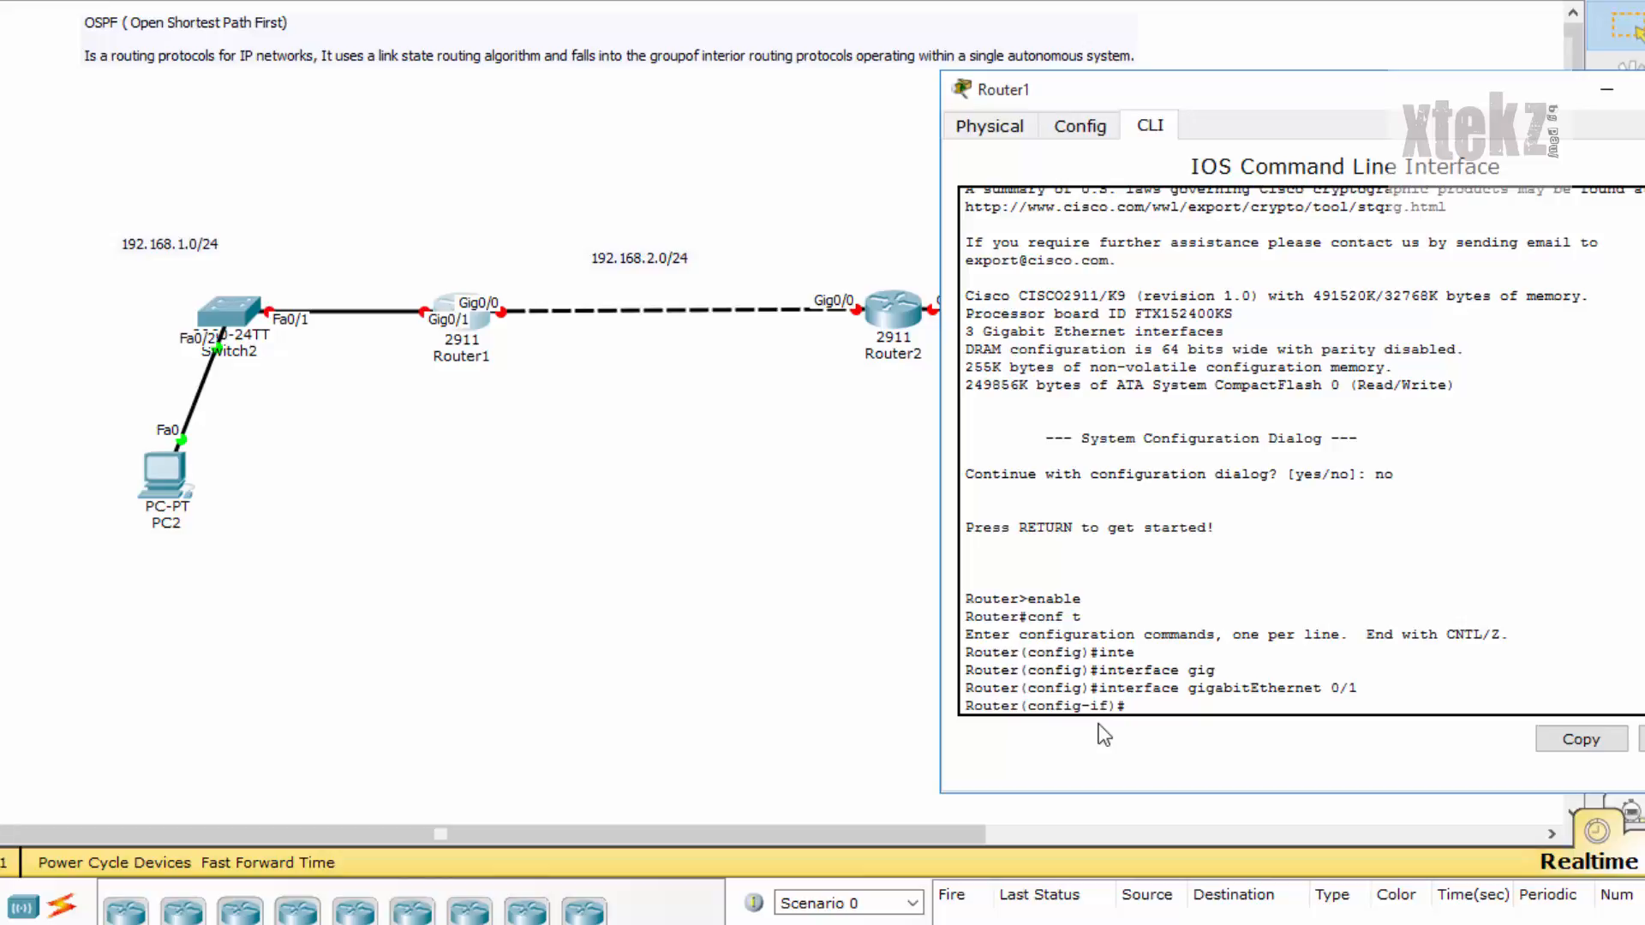
- Assign IP address 192.168.1.1 with mask 255.255.255.0 to Router1's gigabitEthernet 0/1 interface
type("ip")
key("Tab")
type("A")
key("Tab")
key("BackSpace")
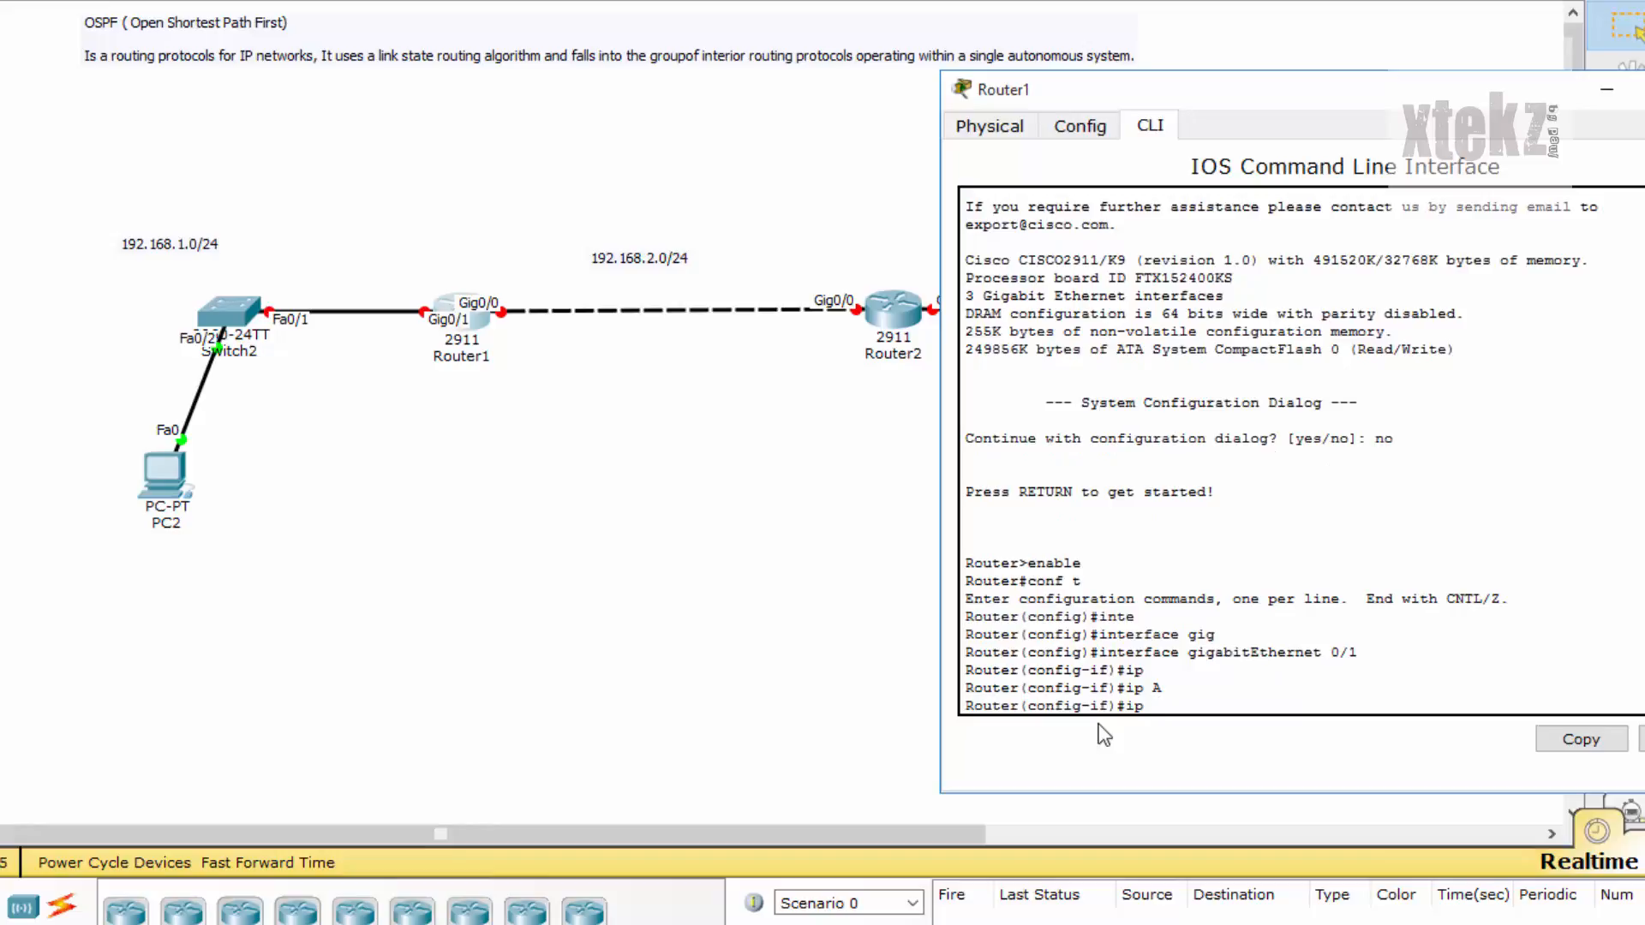
key("BackSpace")
key("BackSpace")
type("IP")
key("BackSpace")
key("BackSpace")
type("ip ad")
key("Tab")
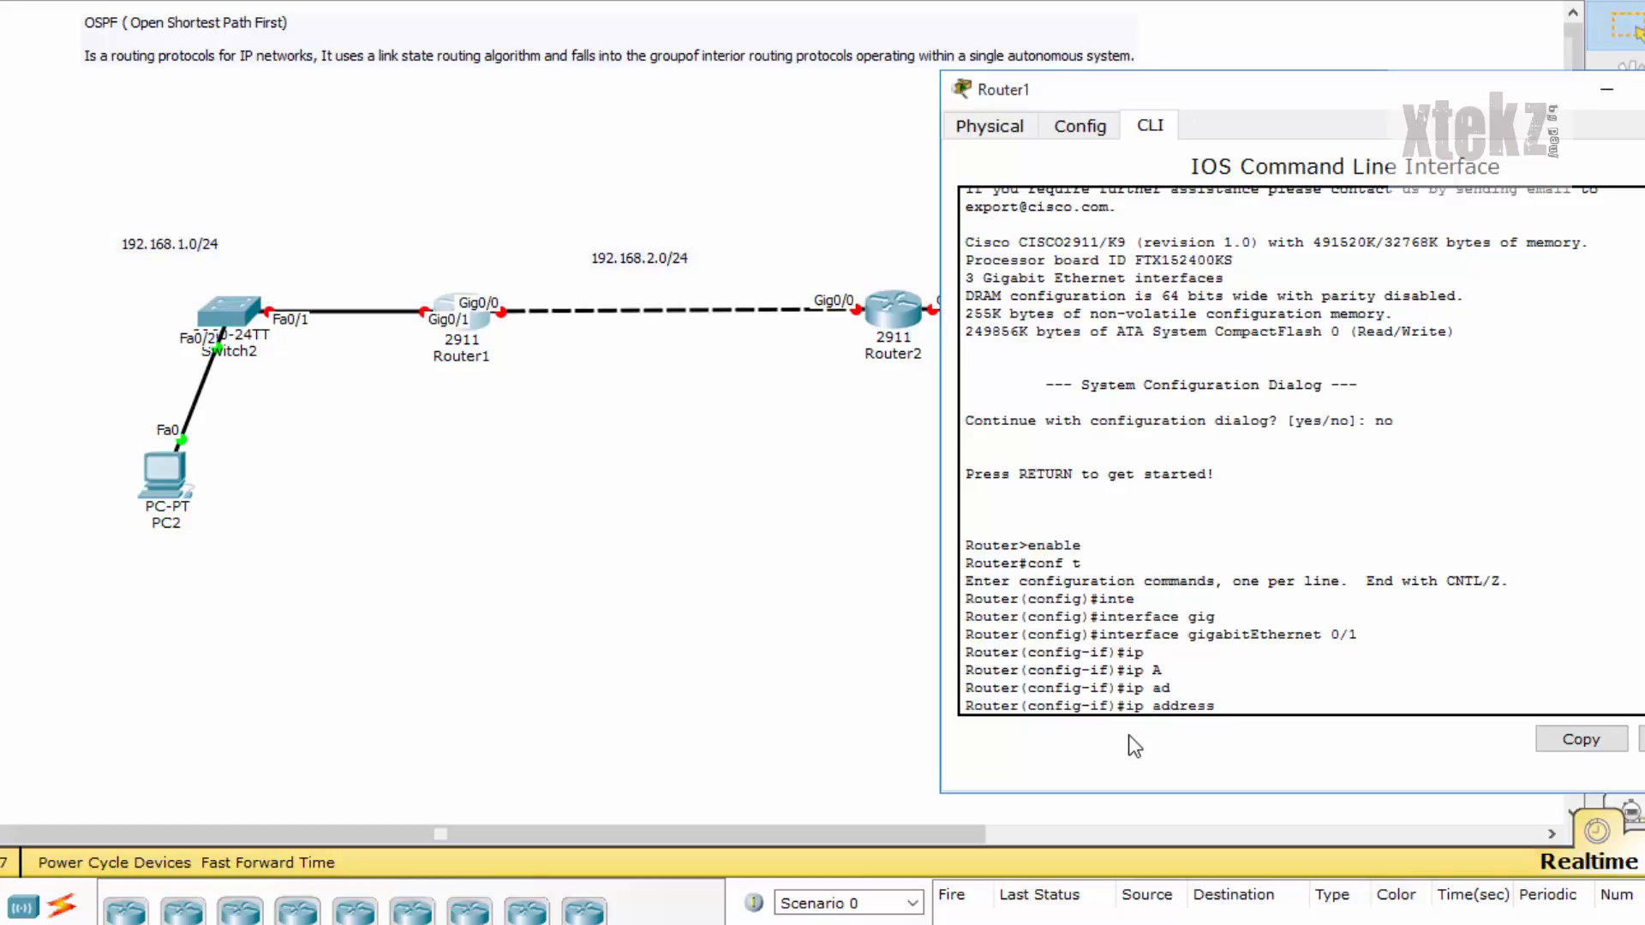
type("192.168.1.1 255.255.255.0")
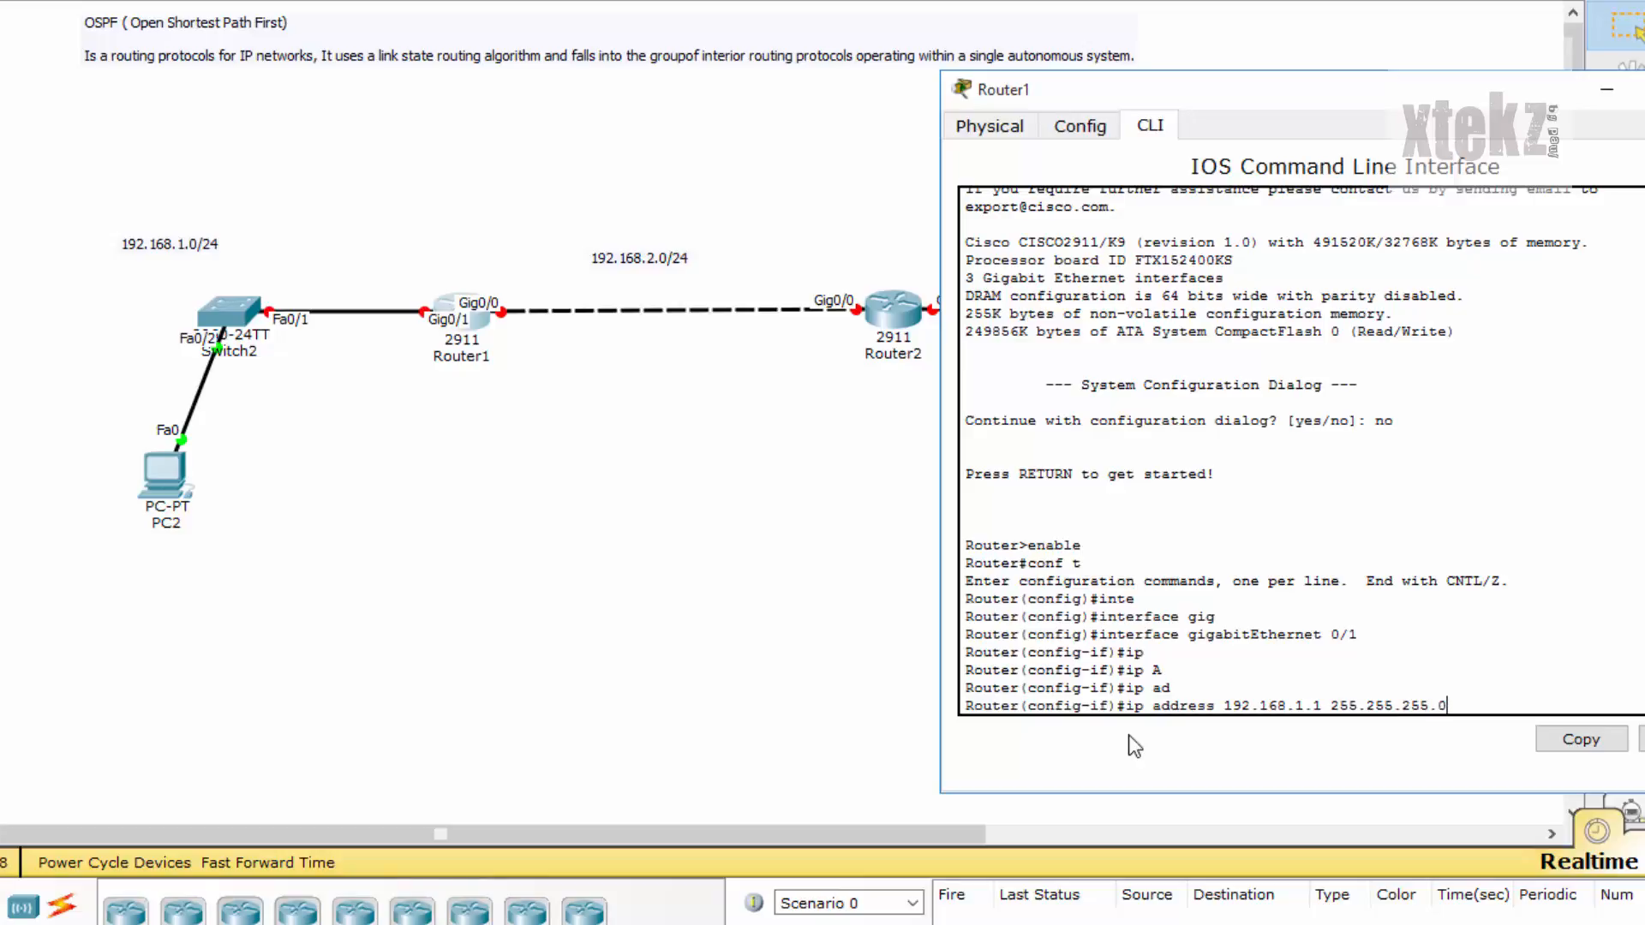
key("Return")
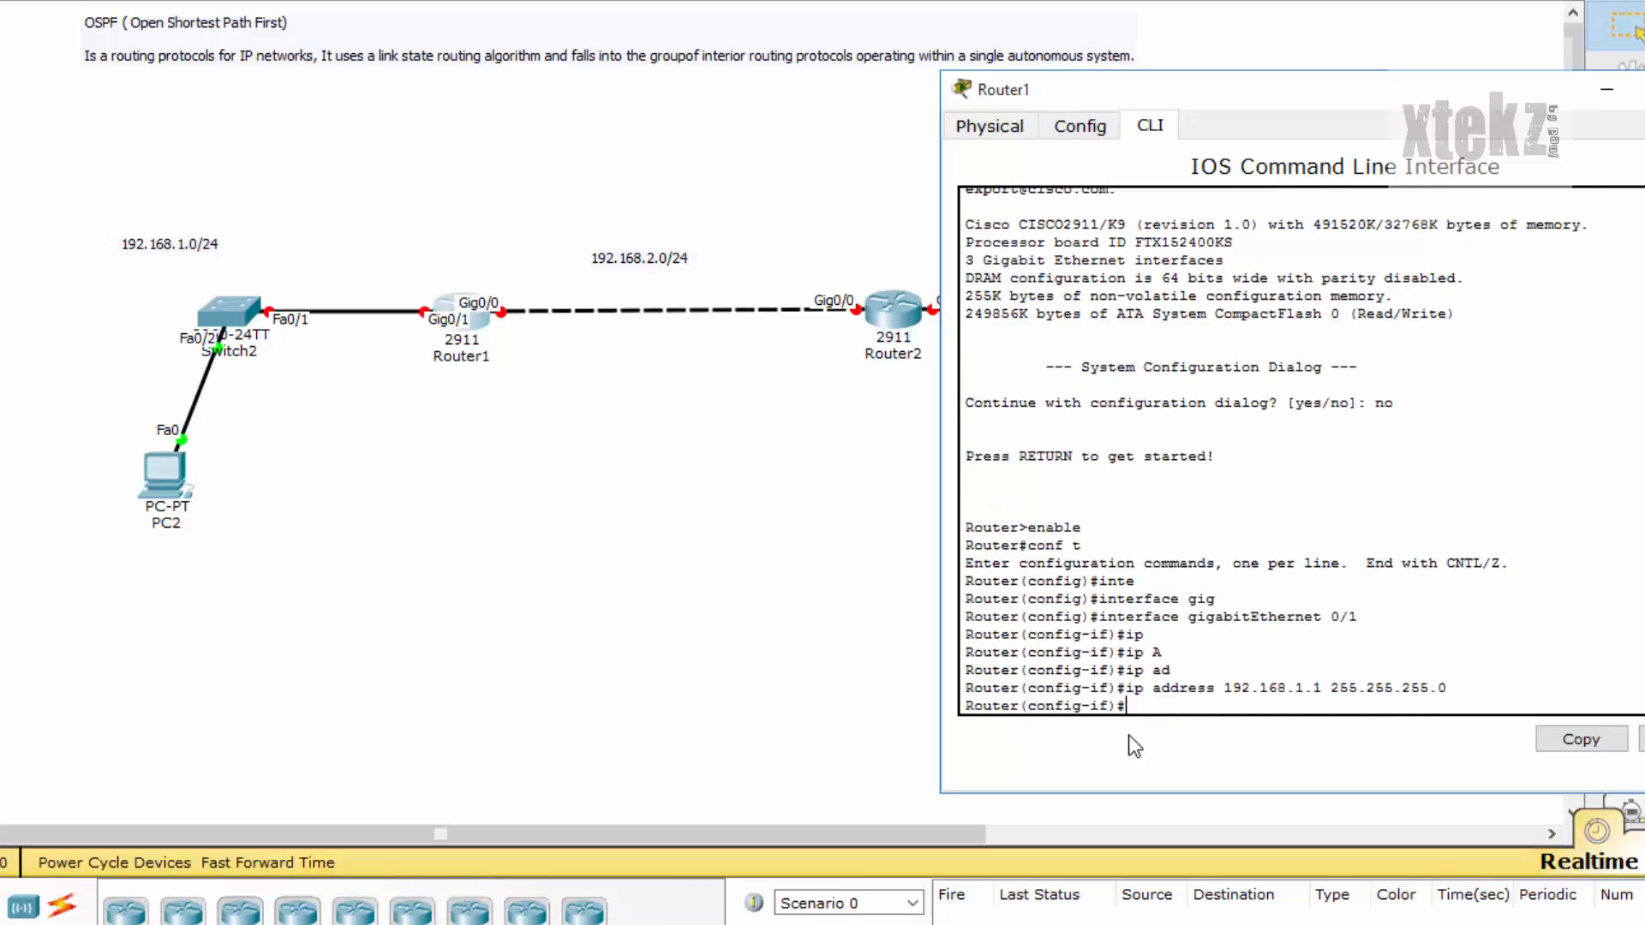
- Enable Router1's gigabitEthernet 0/1 interface with "no shut" and exit to global configuration mode
type("no shut")
key("Return")
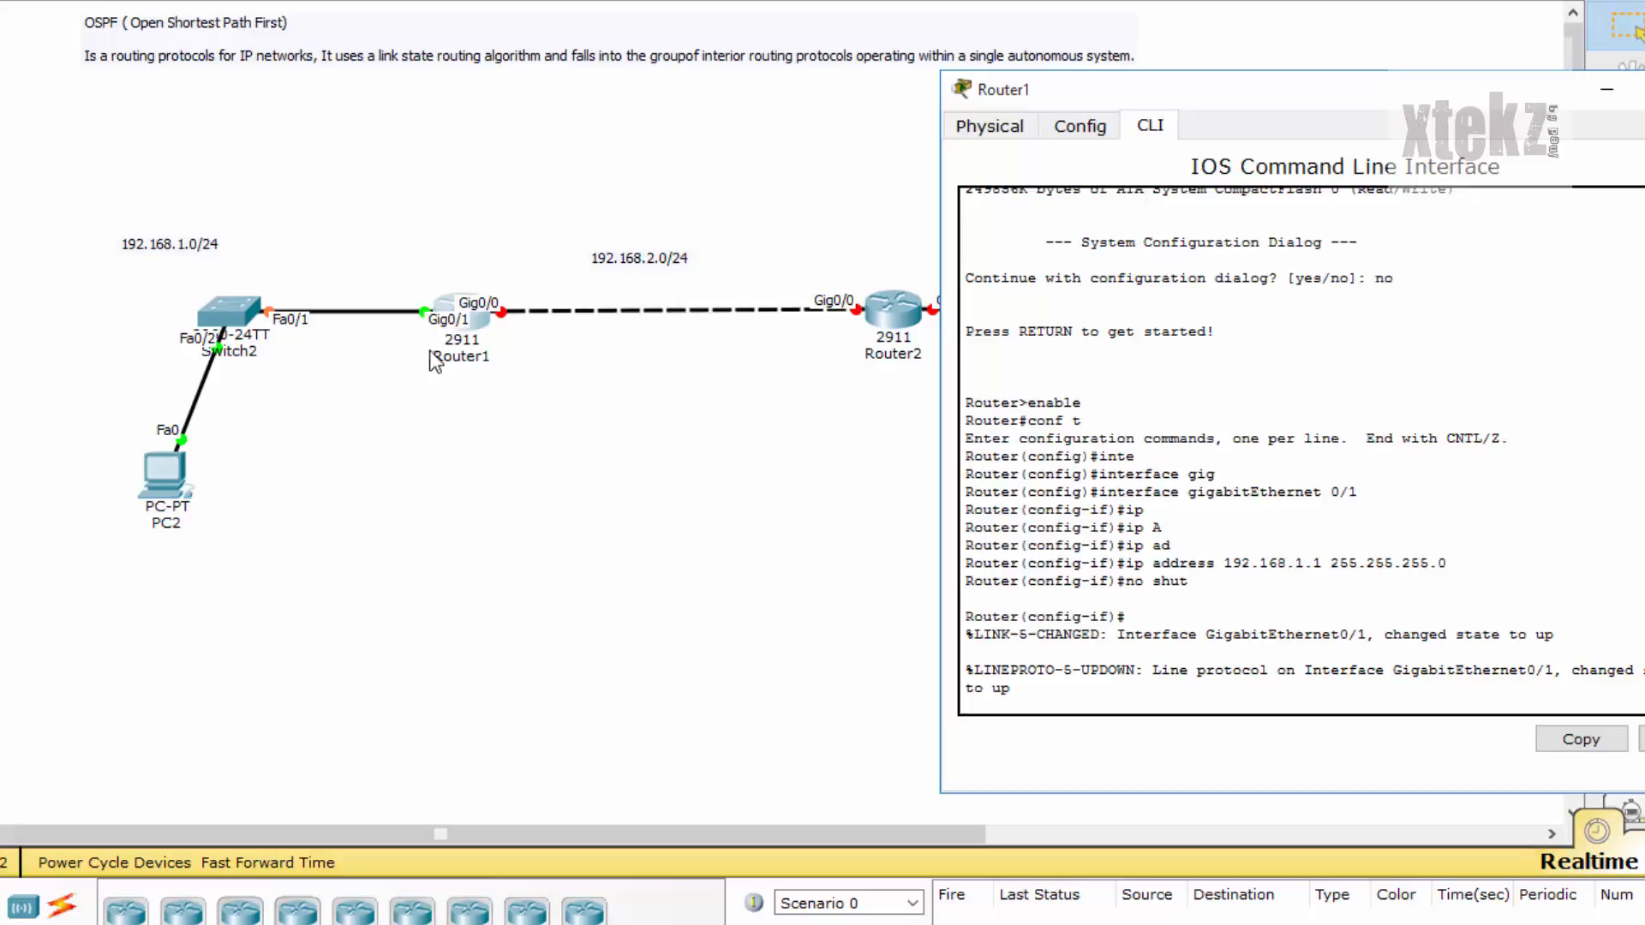
key("Return")
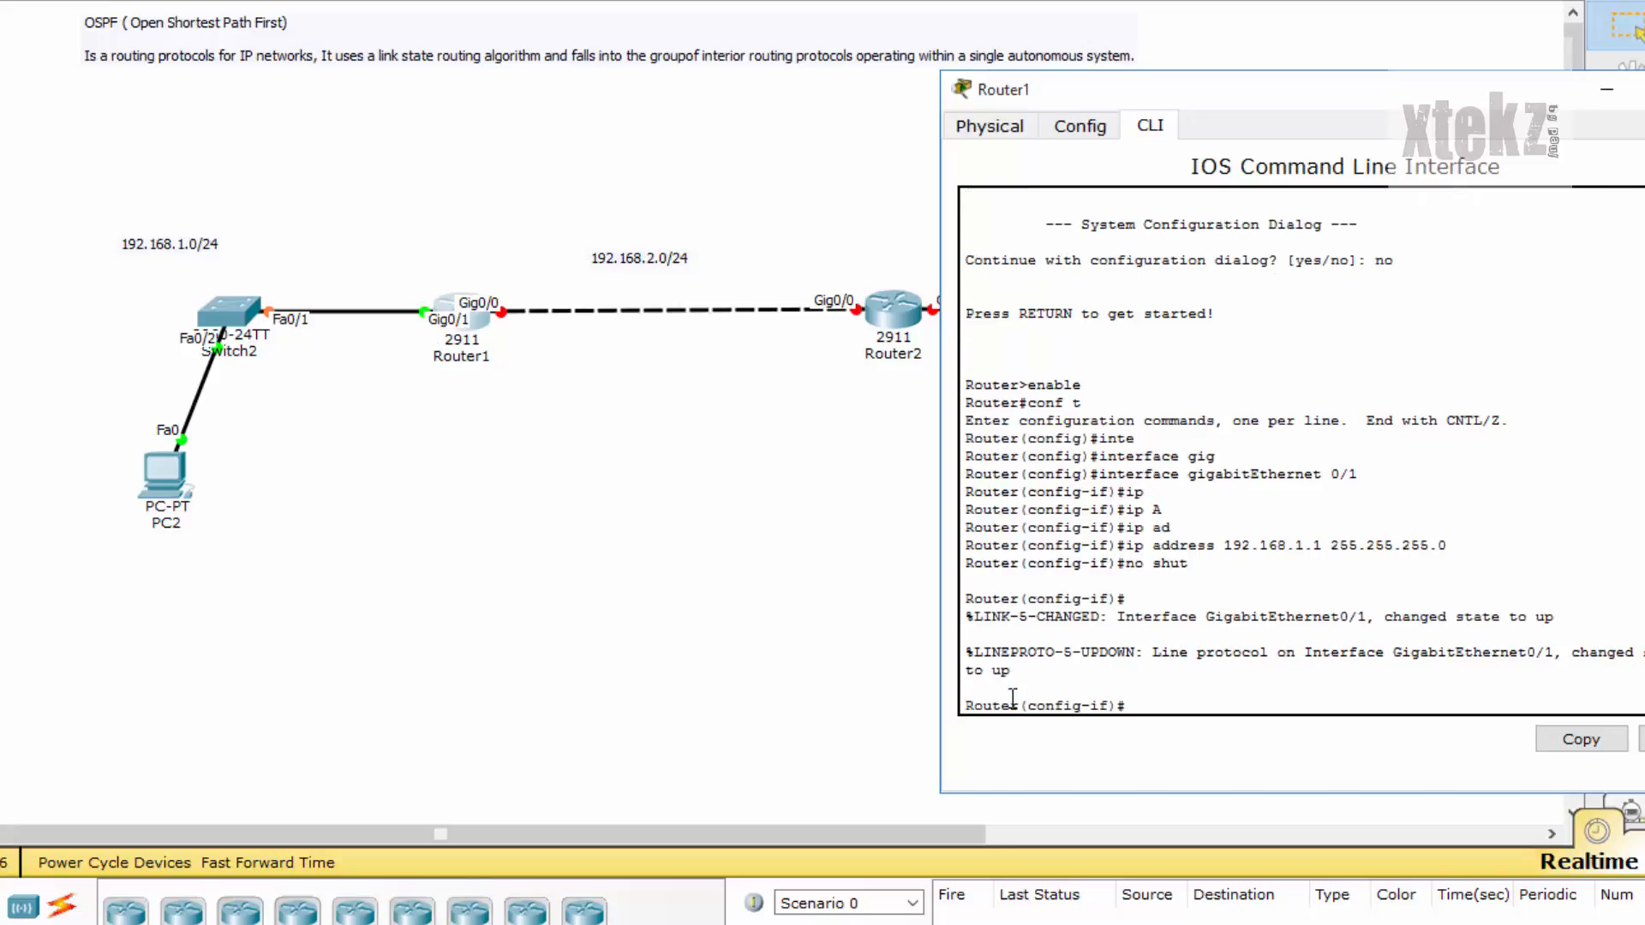
type("exit")
key("Return")
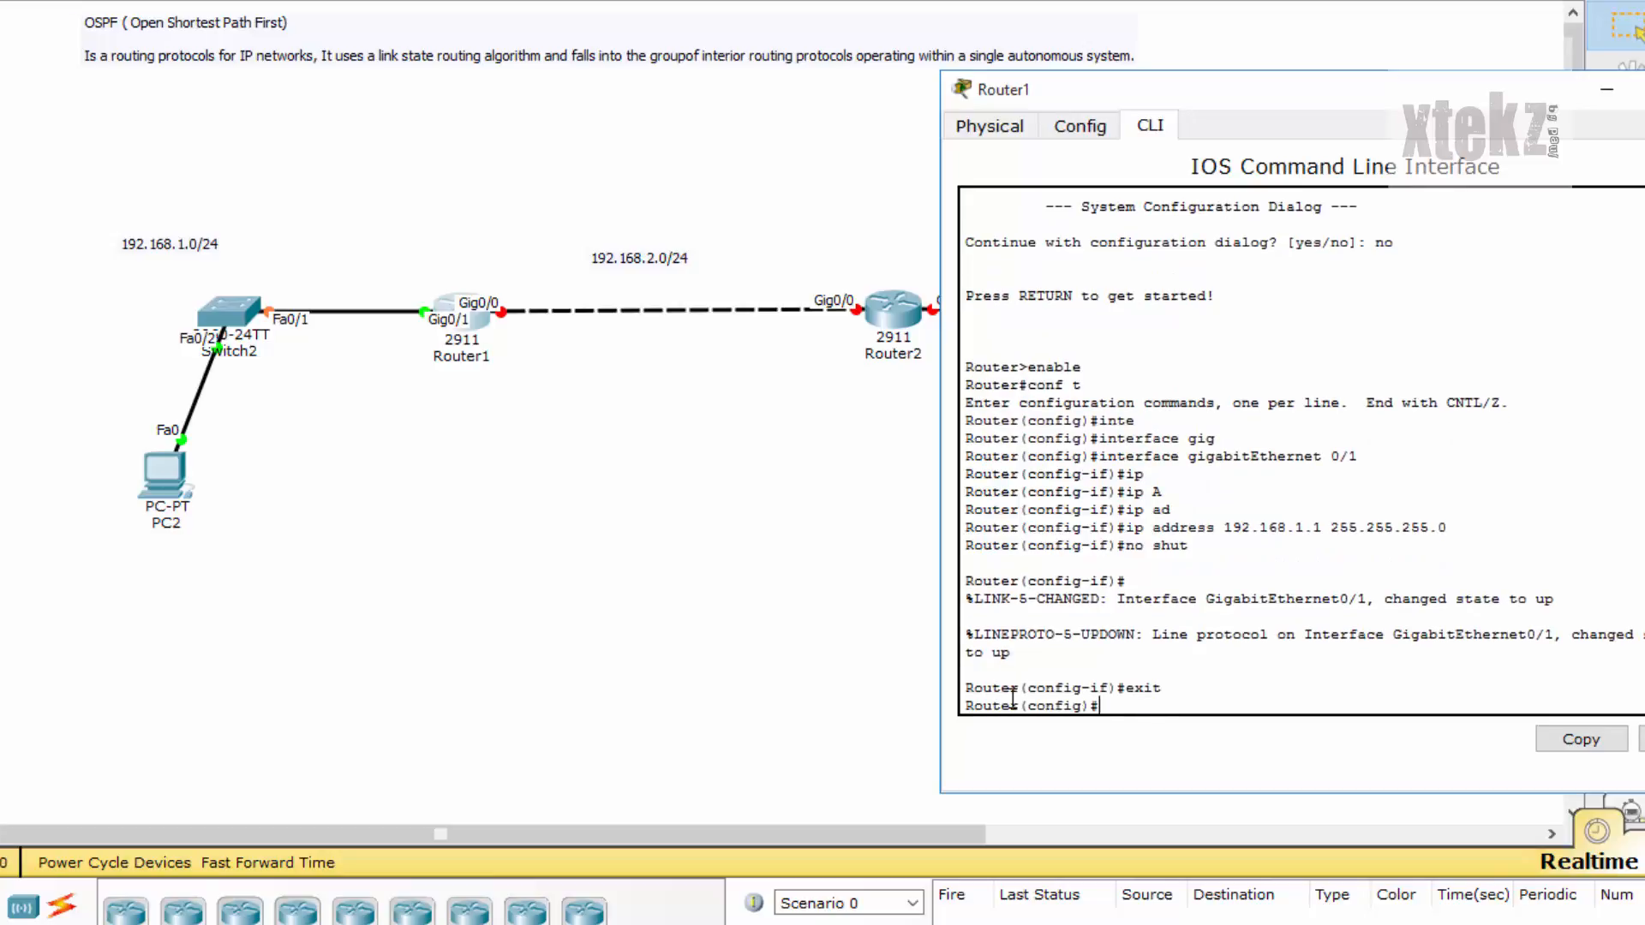
- Enter interface configuration on Router1 with "interface gigabit 0/0", correcting the mistyped interface name
type("inter")
key("Tab")
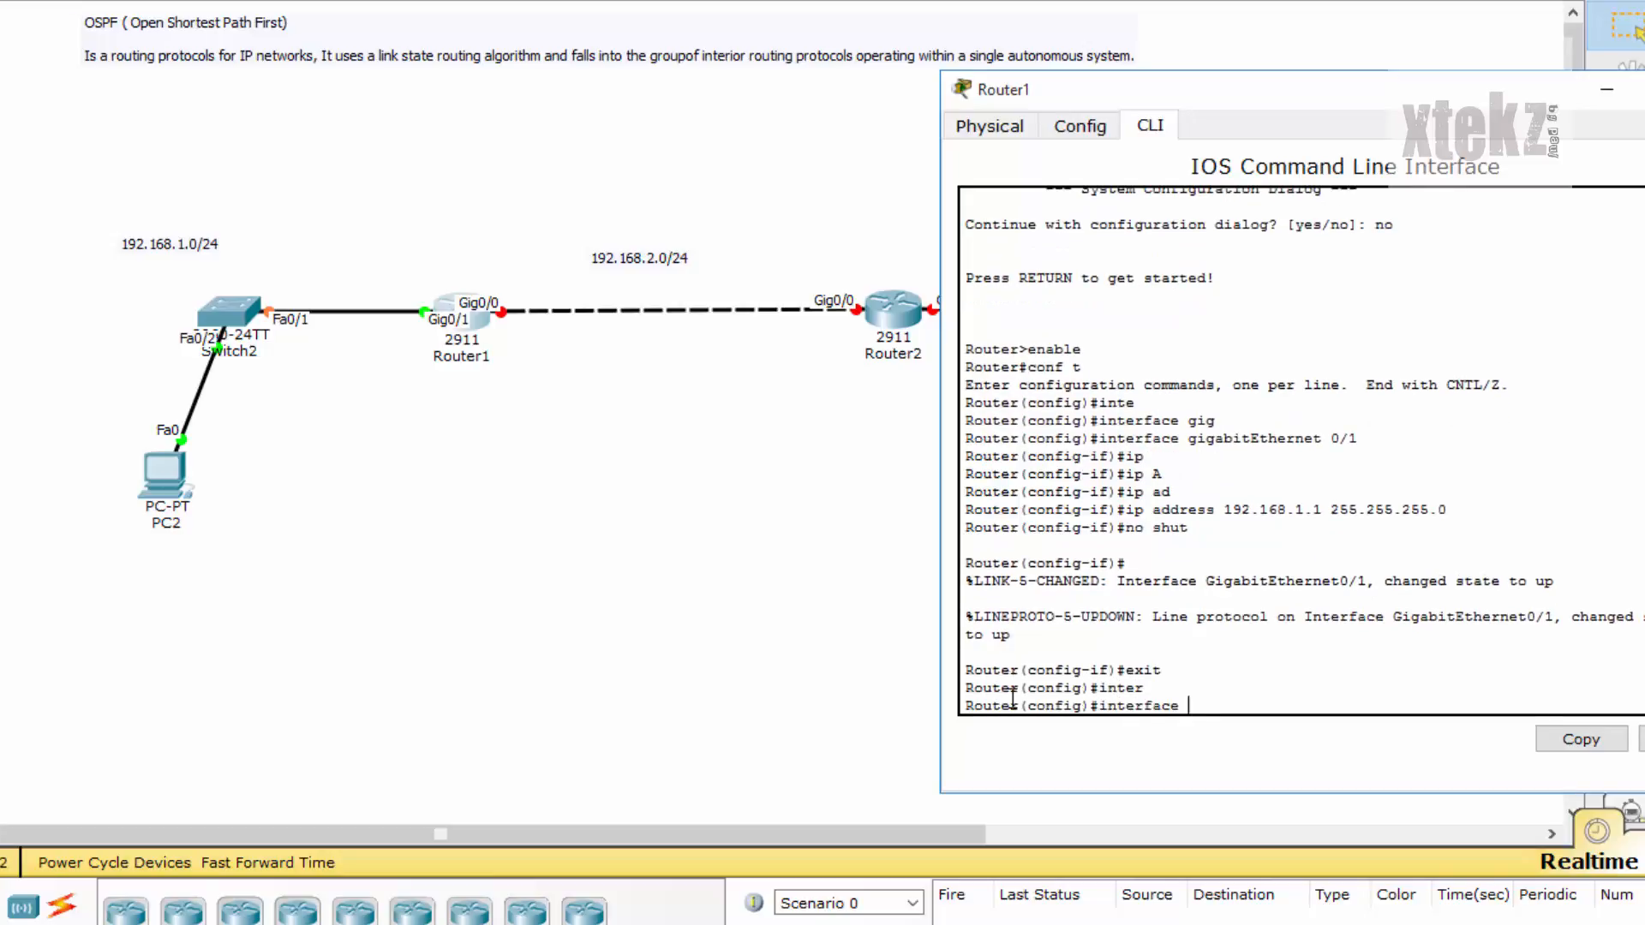
type("0/0")
key("Return")
key("Up")
key("Left")
key("Left")
key("Left")
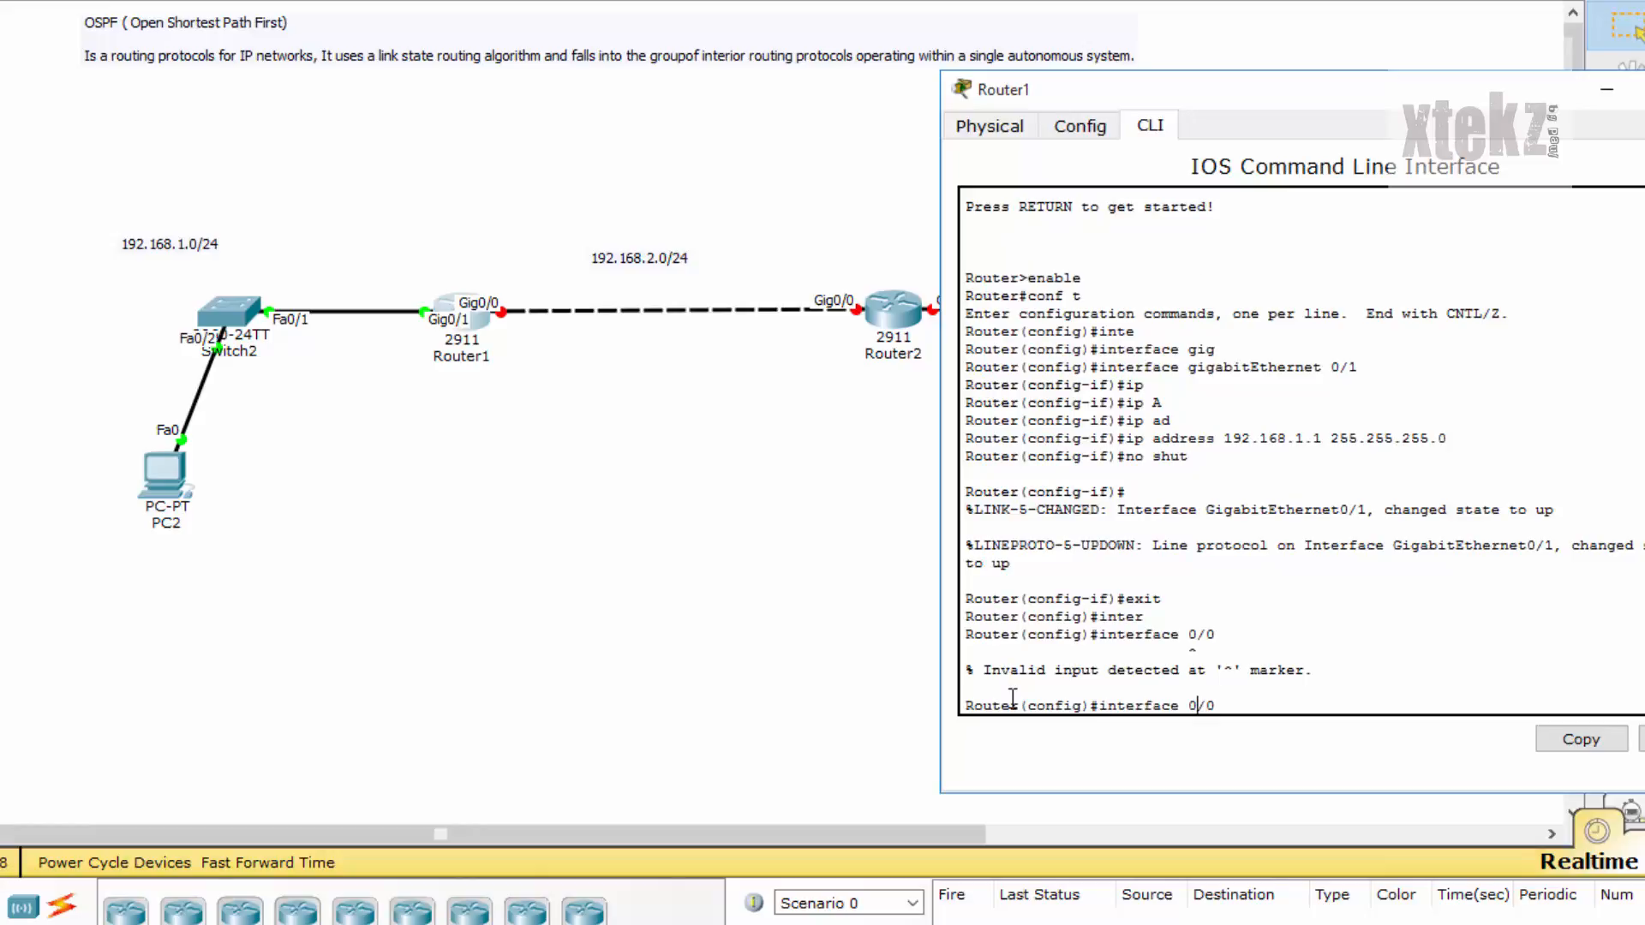
type("giba")
key("Tab")
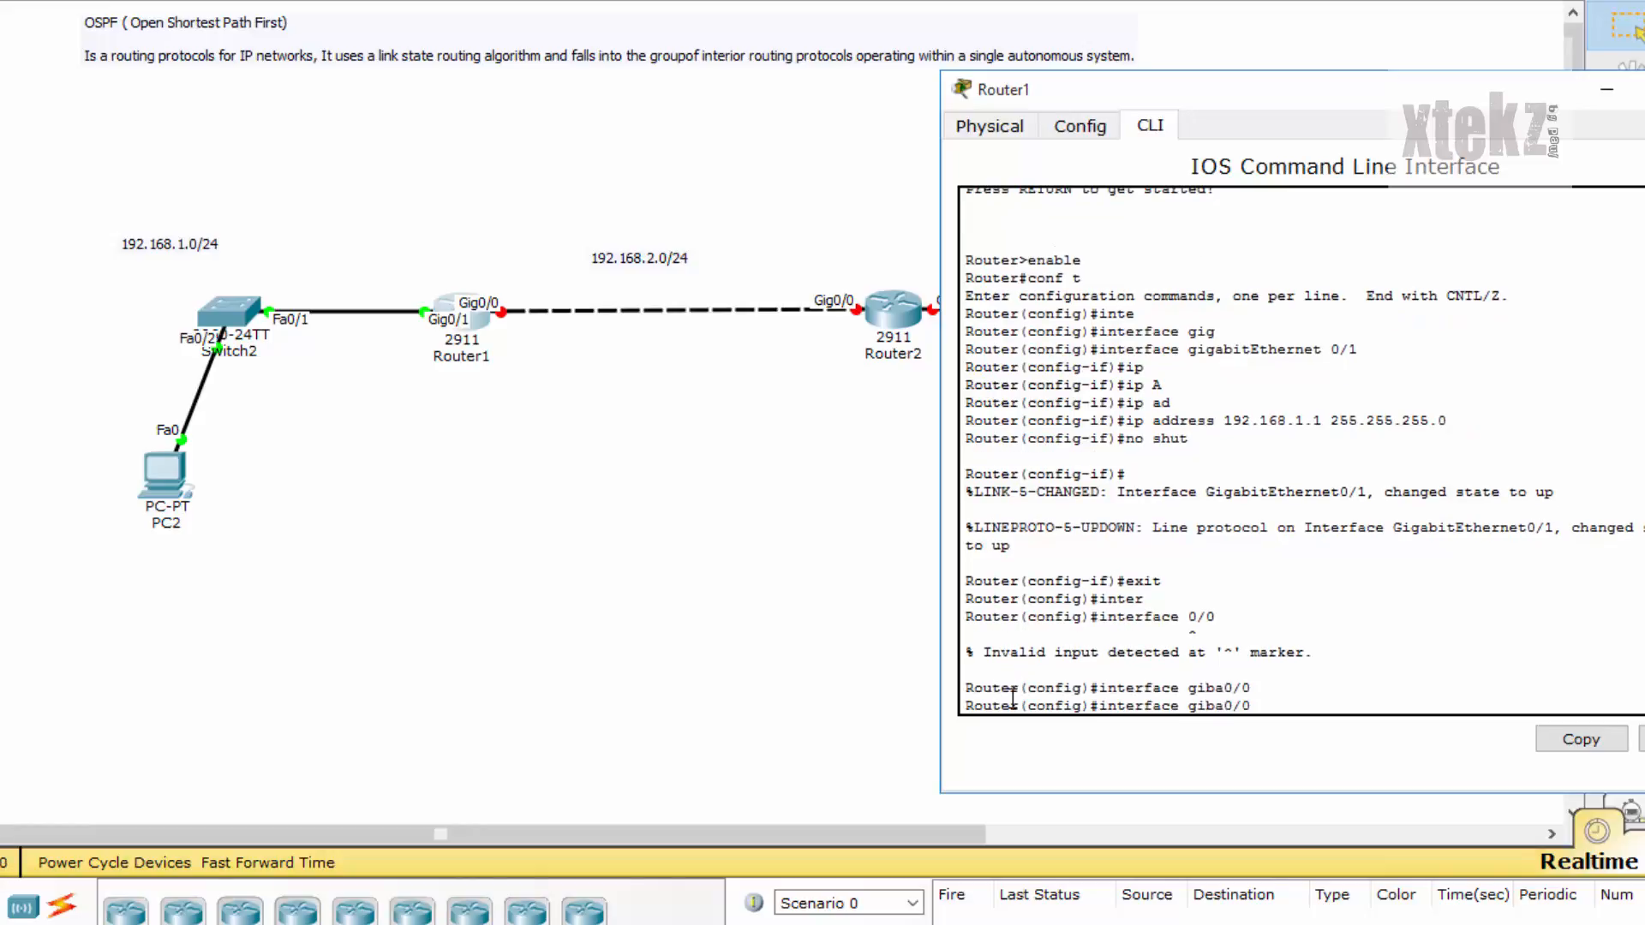
key("Return")
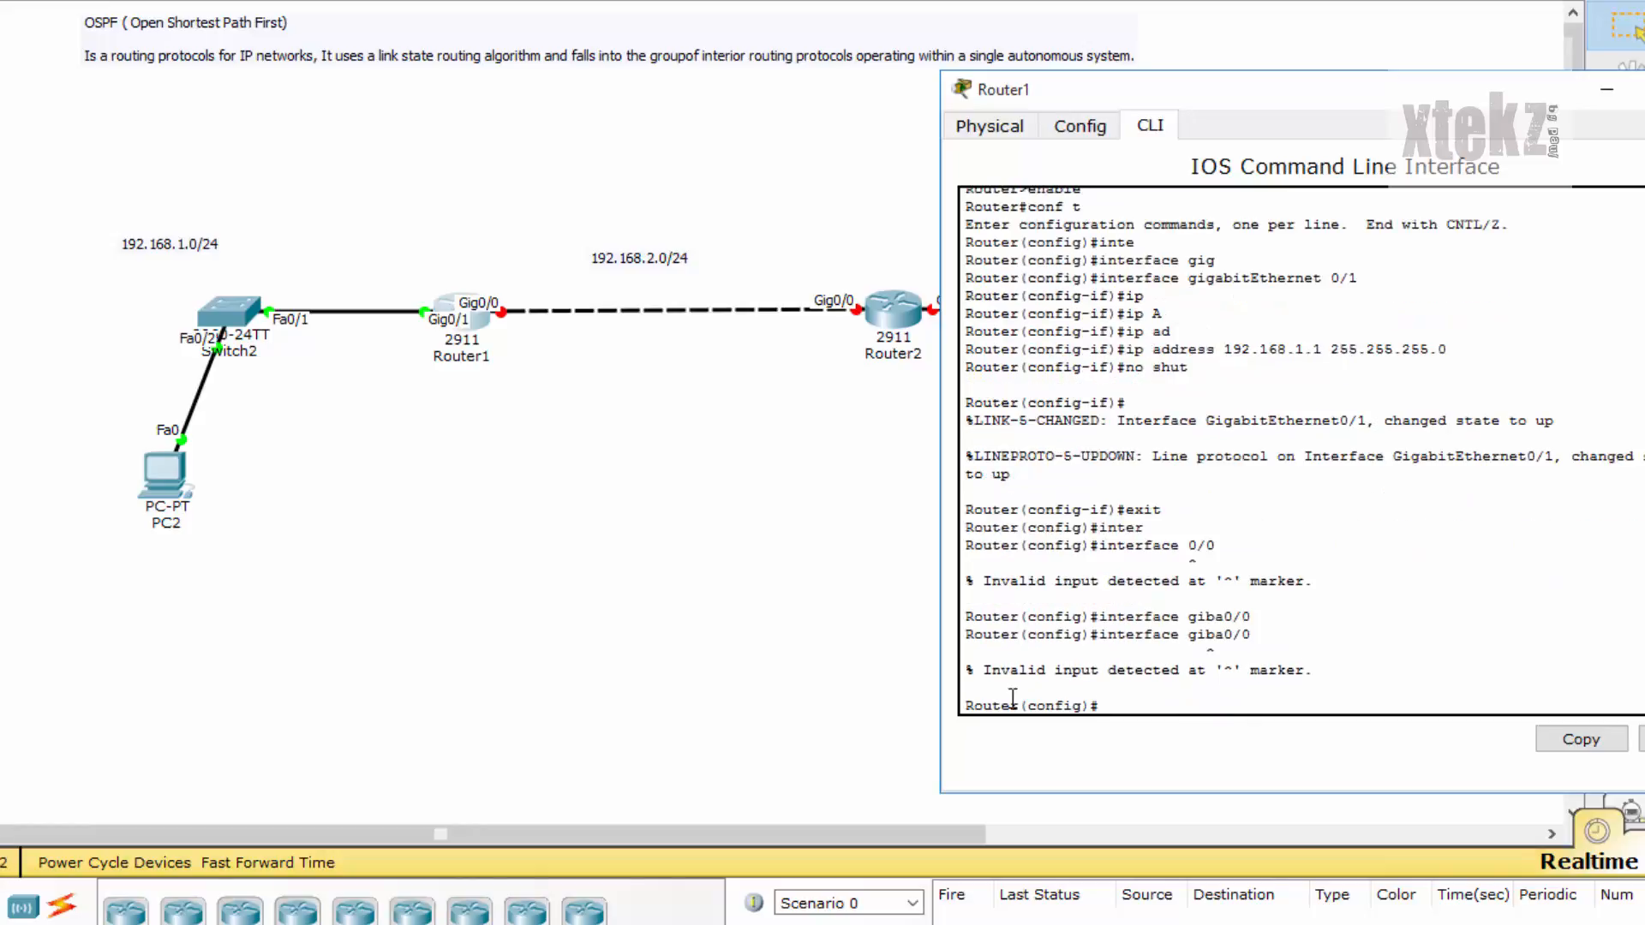
key("Up")
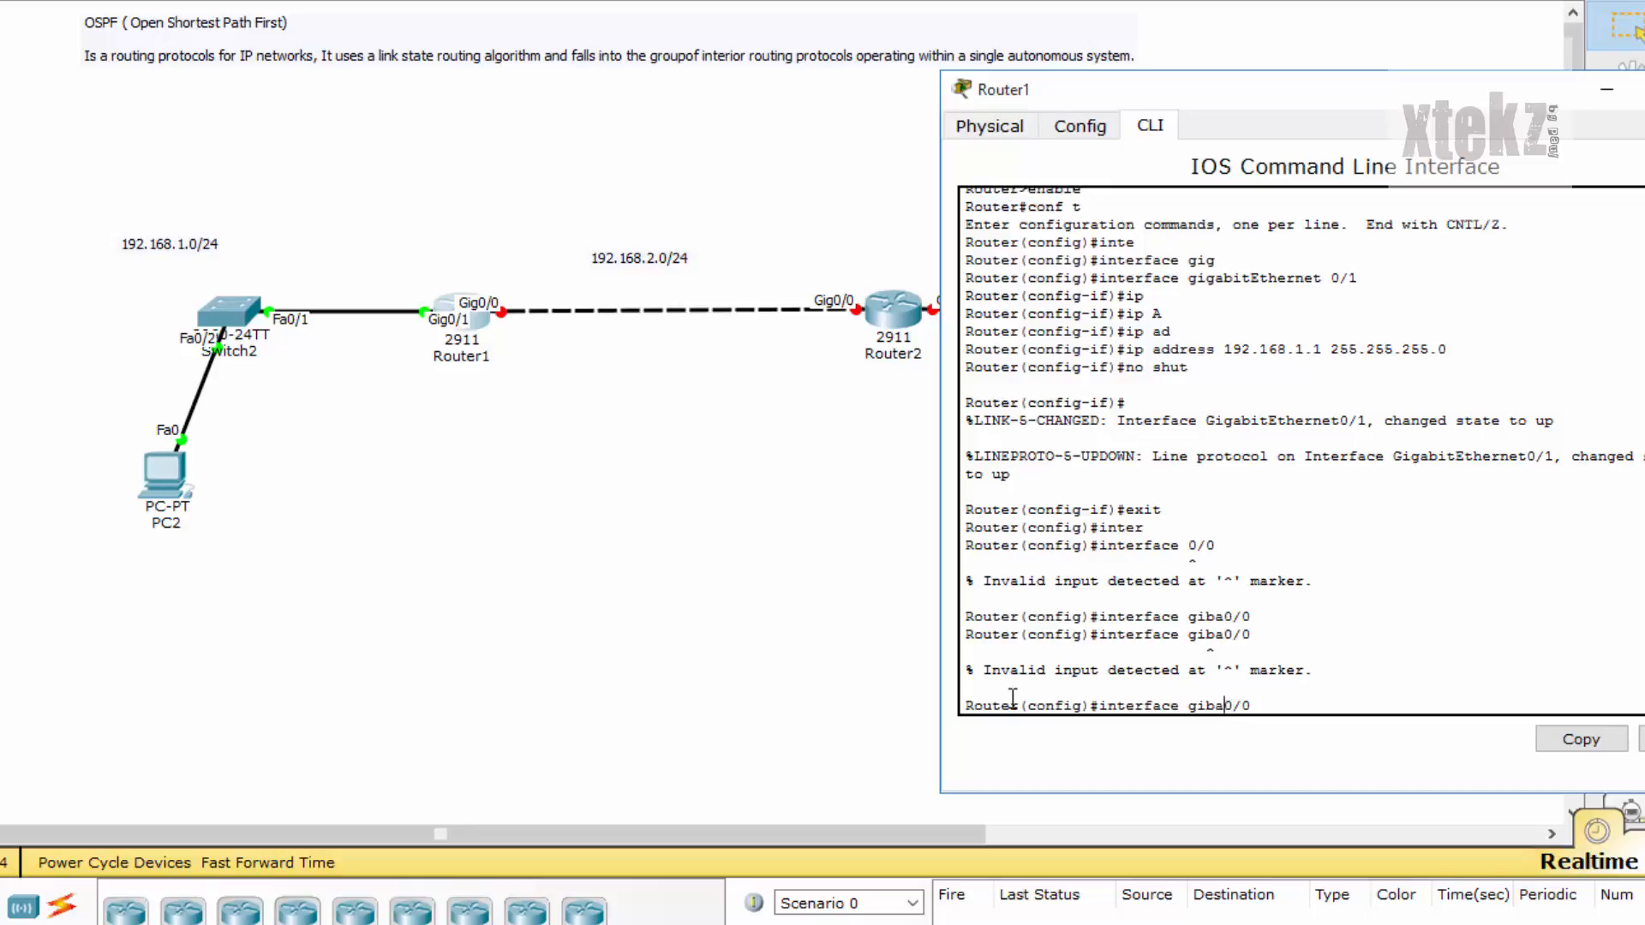
key("BackSpace")
key("BackSpace")
type("gabit")
key("Return")
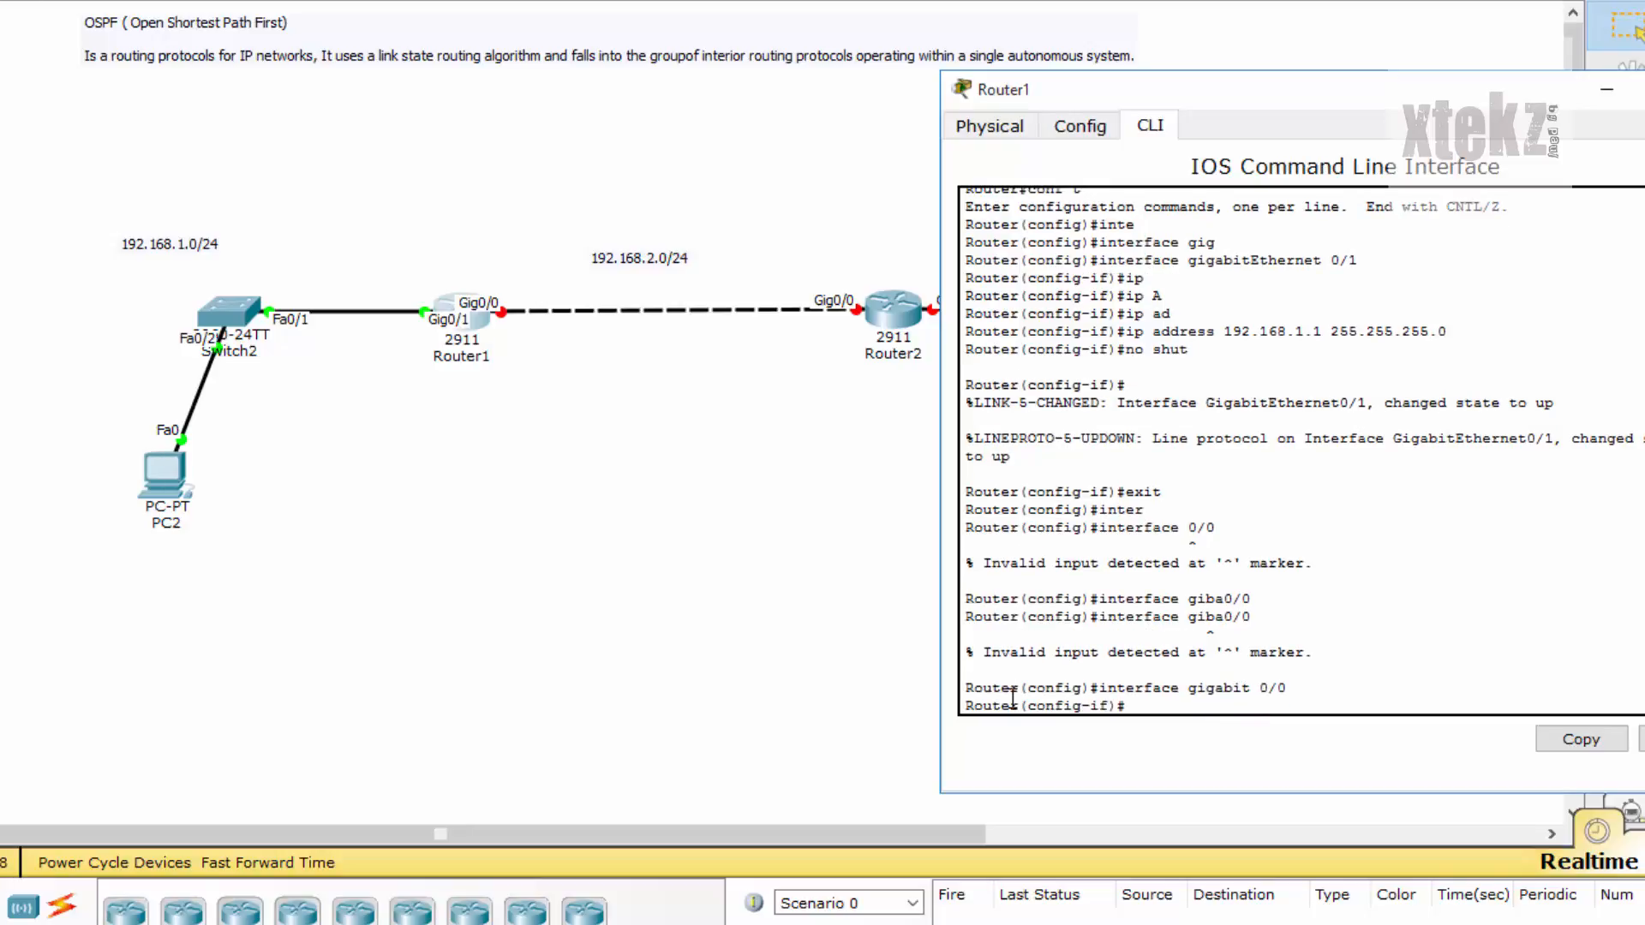
- Assign IP address 192.168.2.1 with mask 255.255.255.0 to Router1's gigabit 0/0 interface
type("ip add")
key("Tab")
type("192.")
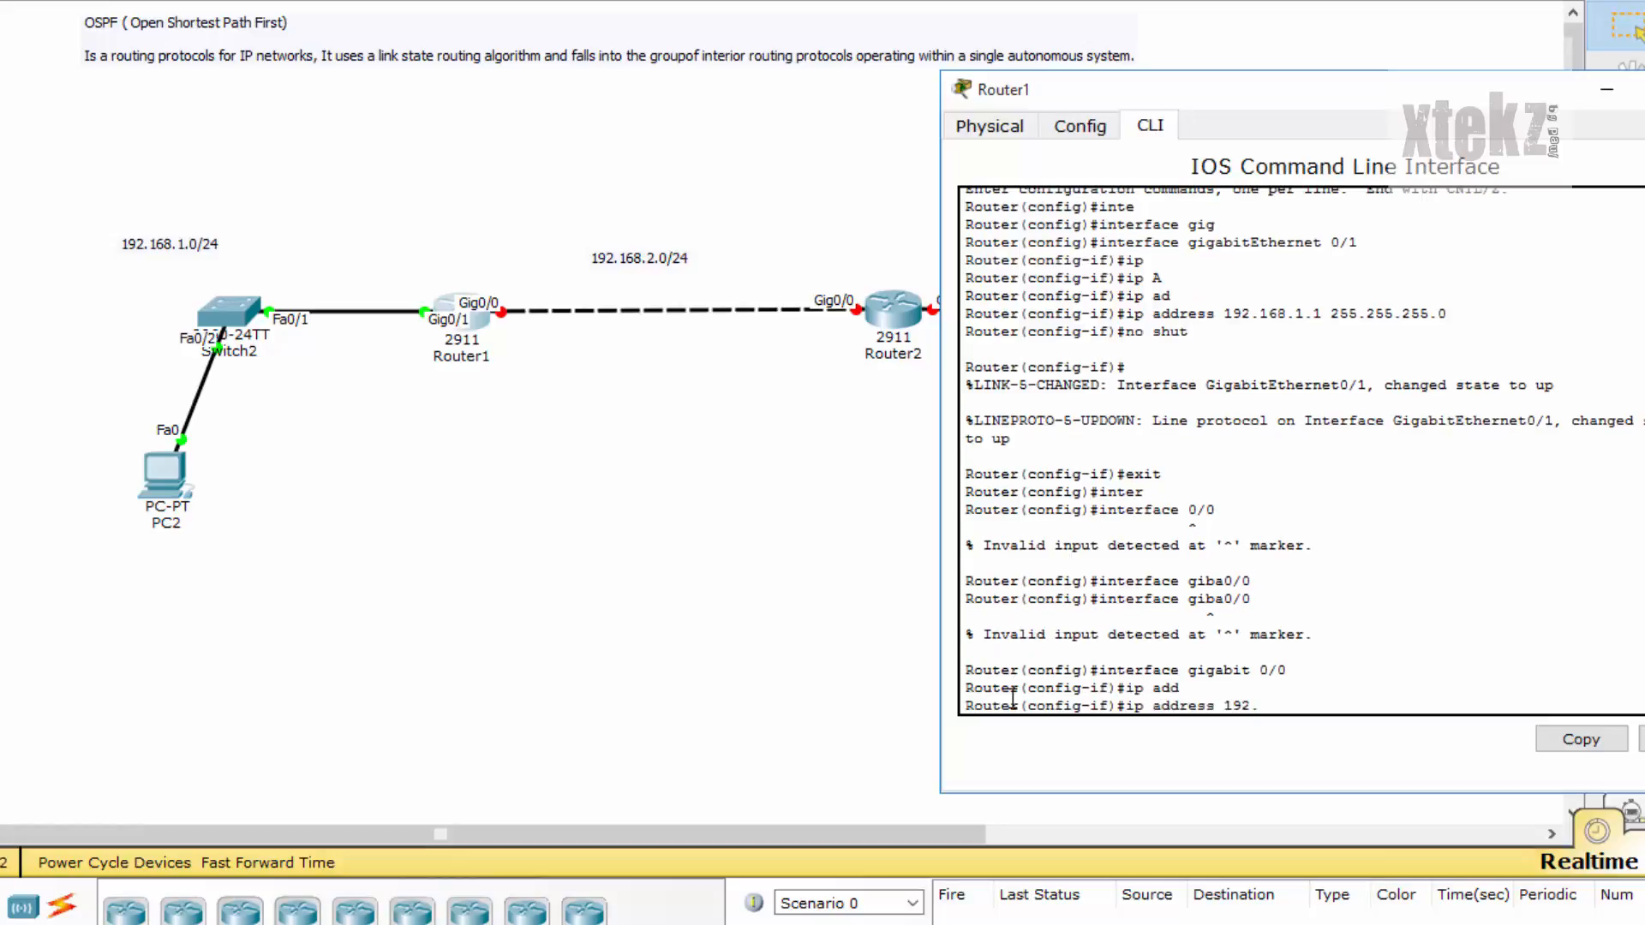
type("168.2.1 255.255.255.0")
key("Return")
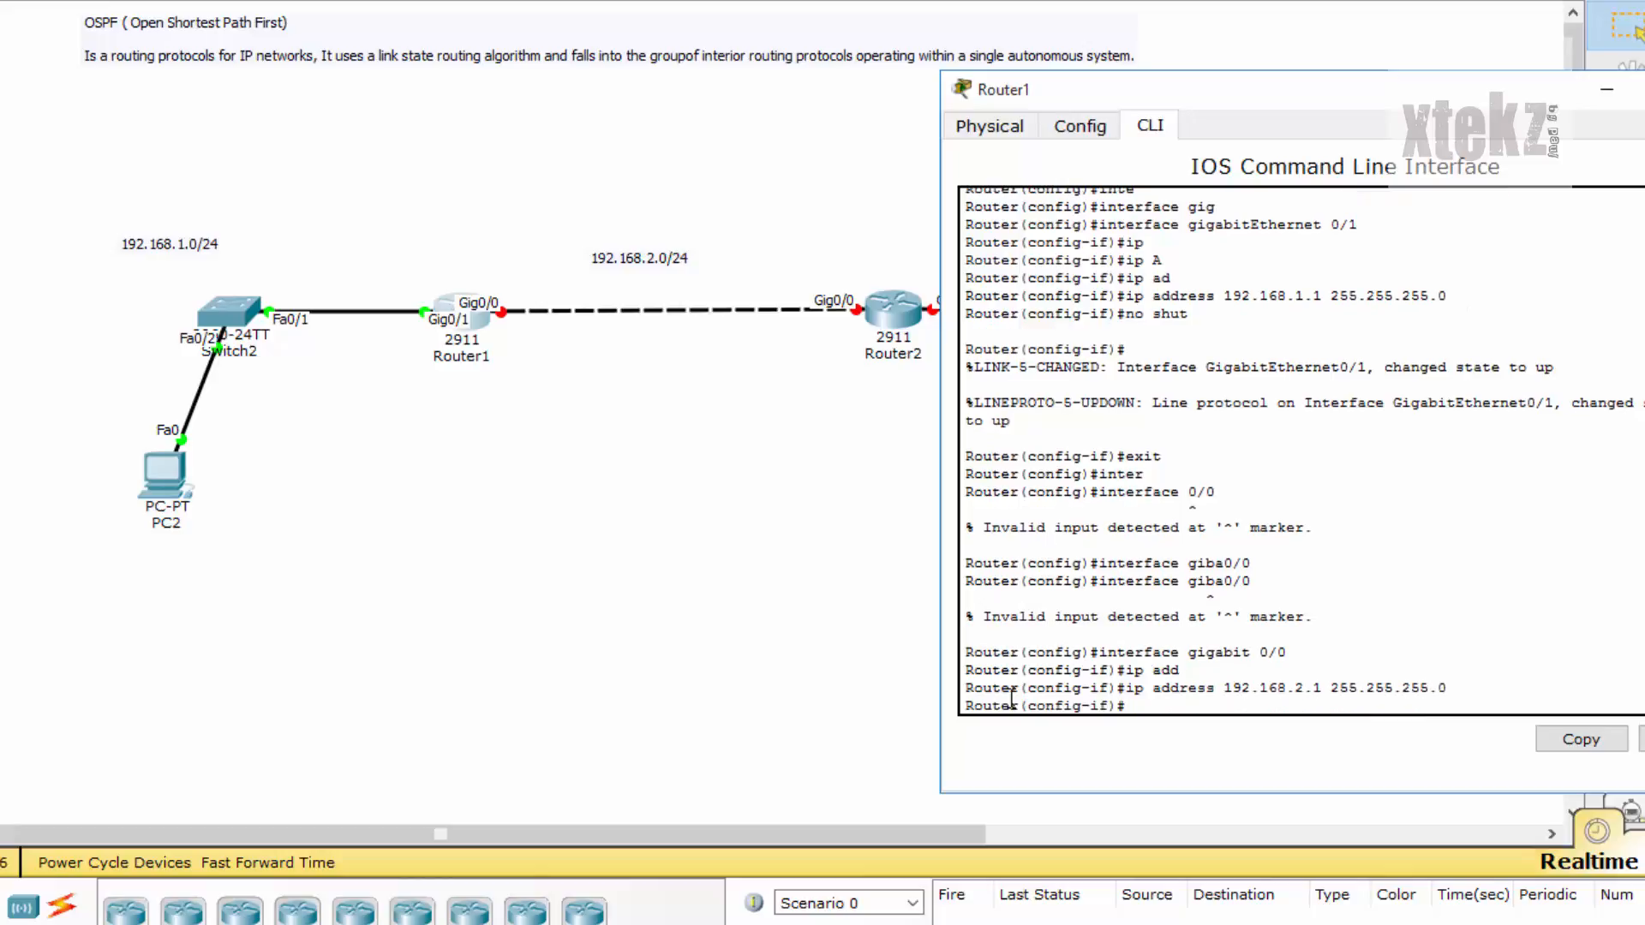
- Enable Router1's gigabit 0/0 interface with "no shut", return to global configuration mode and close Router1's window
type("no shut")
key("Return")
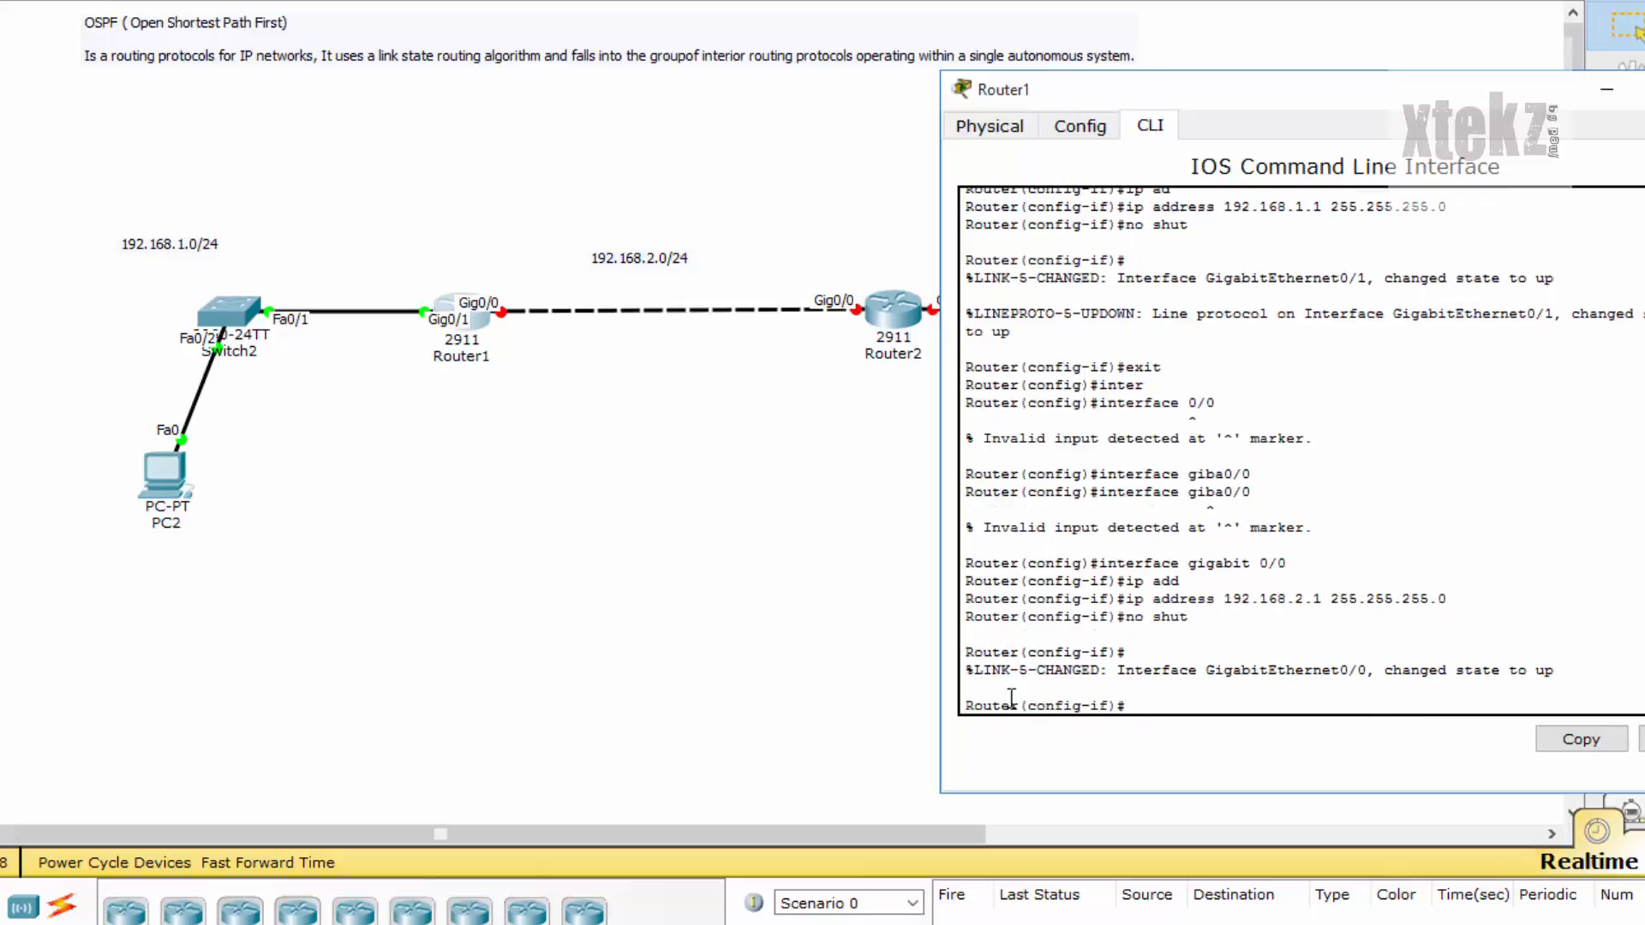
key("Return")
type("exit")
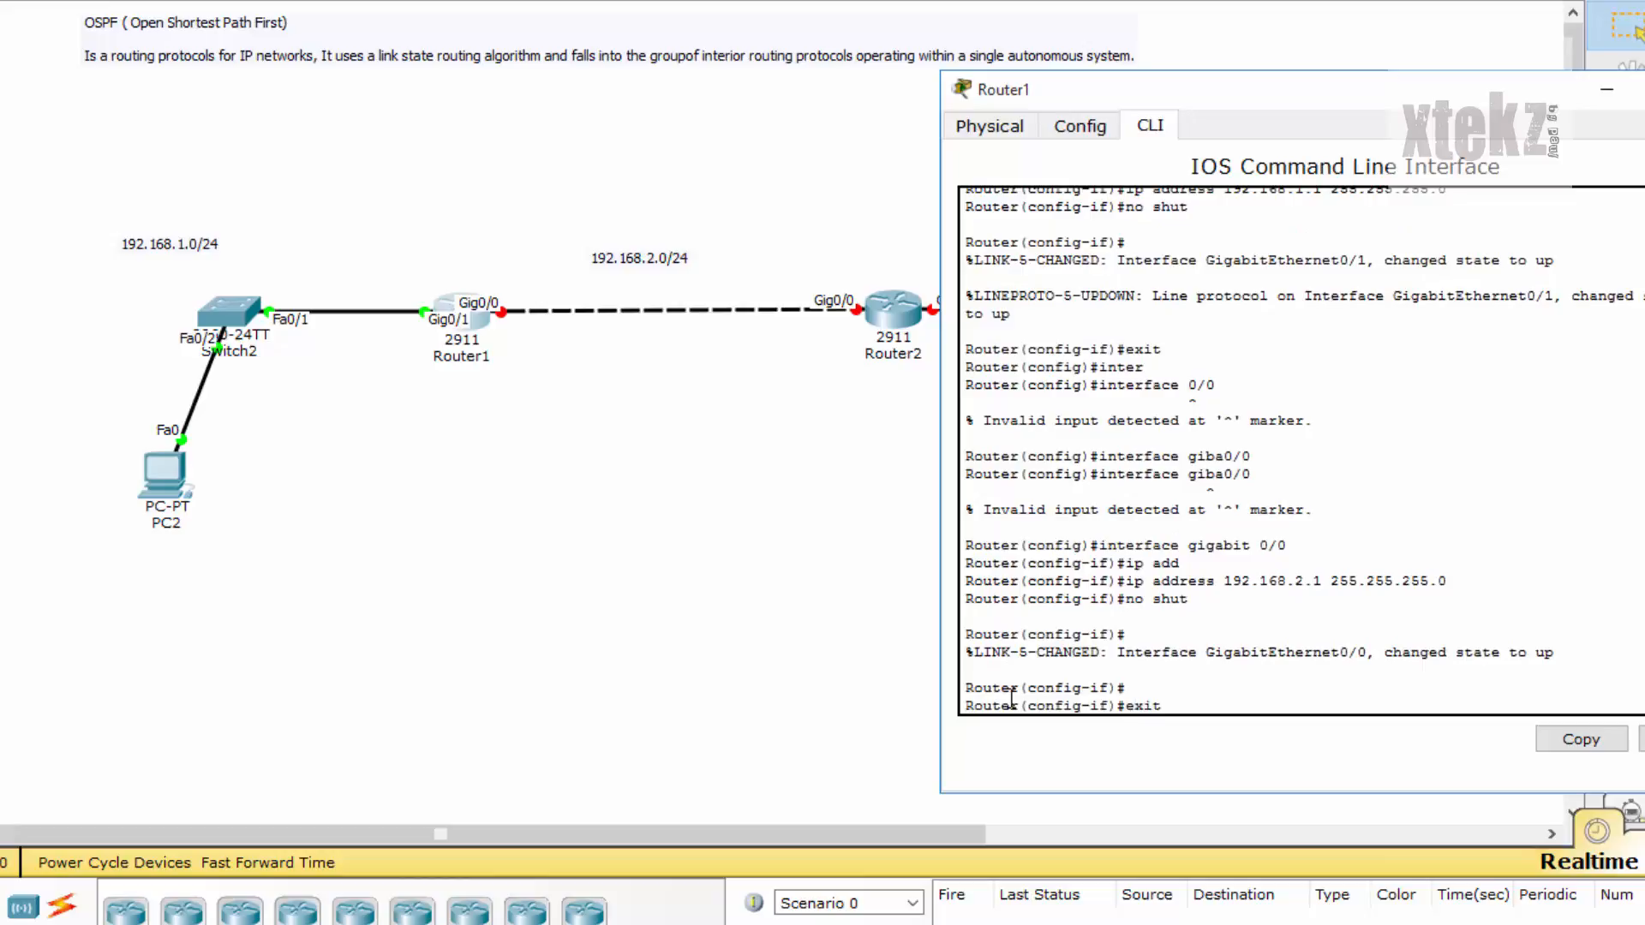
key("Return")
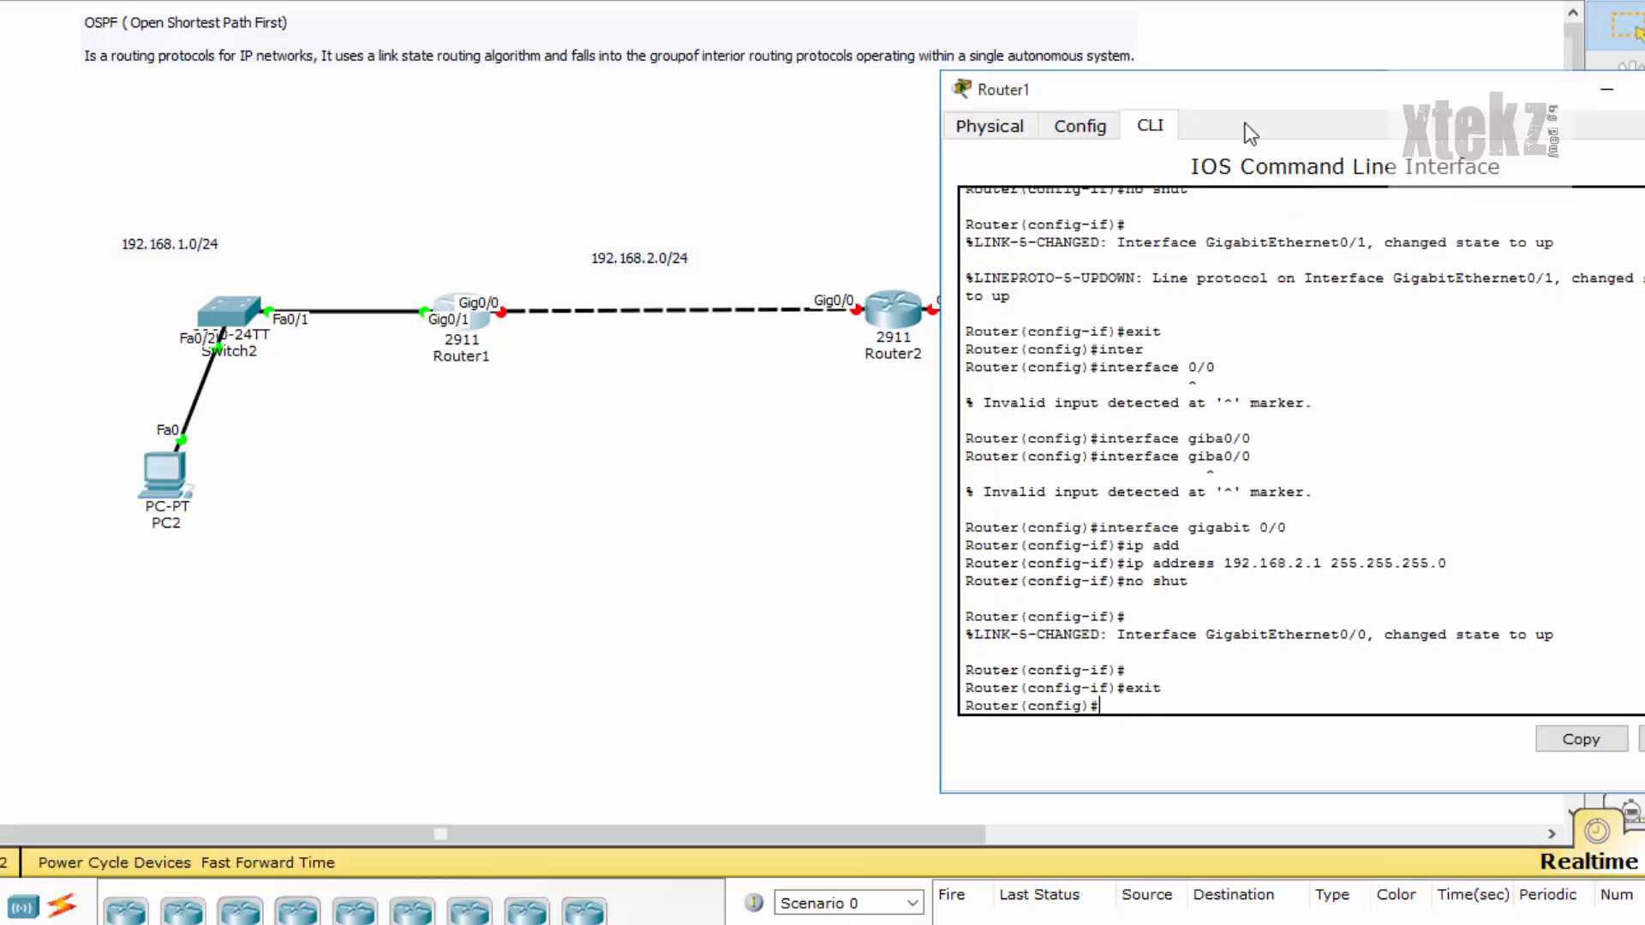
left_click_drag(1303, 101, 478, 91)
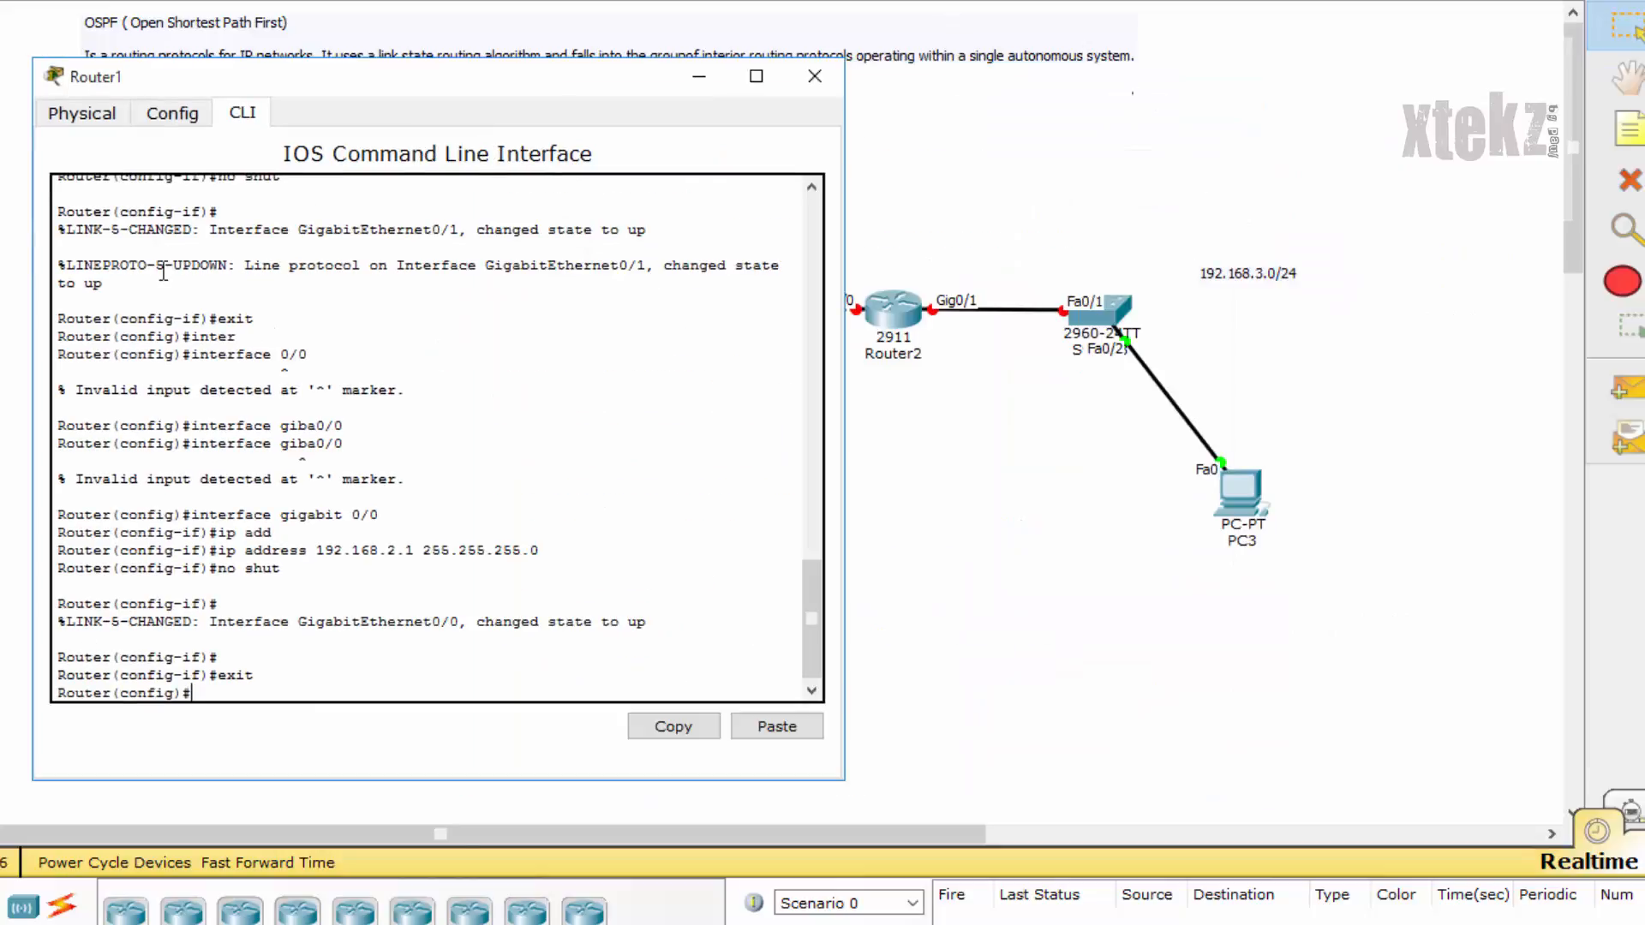
left_click(810, 76)
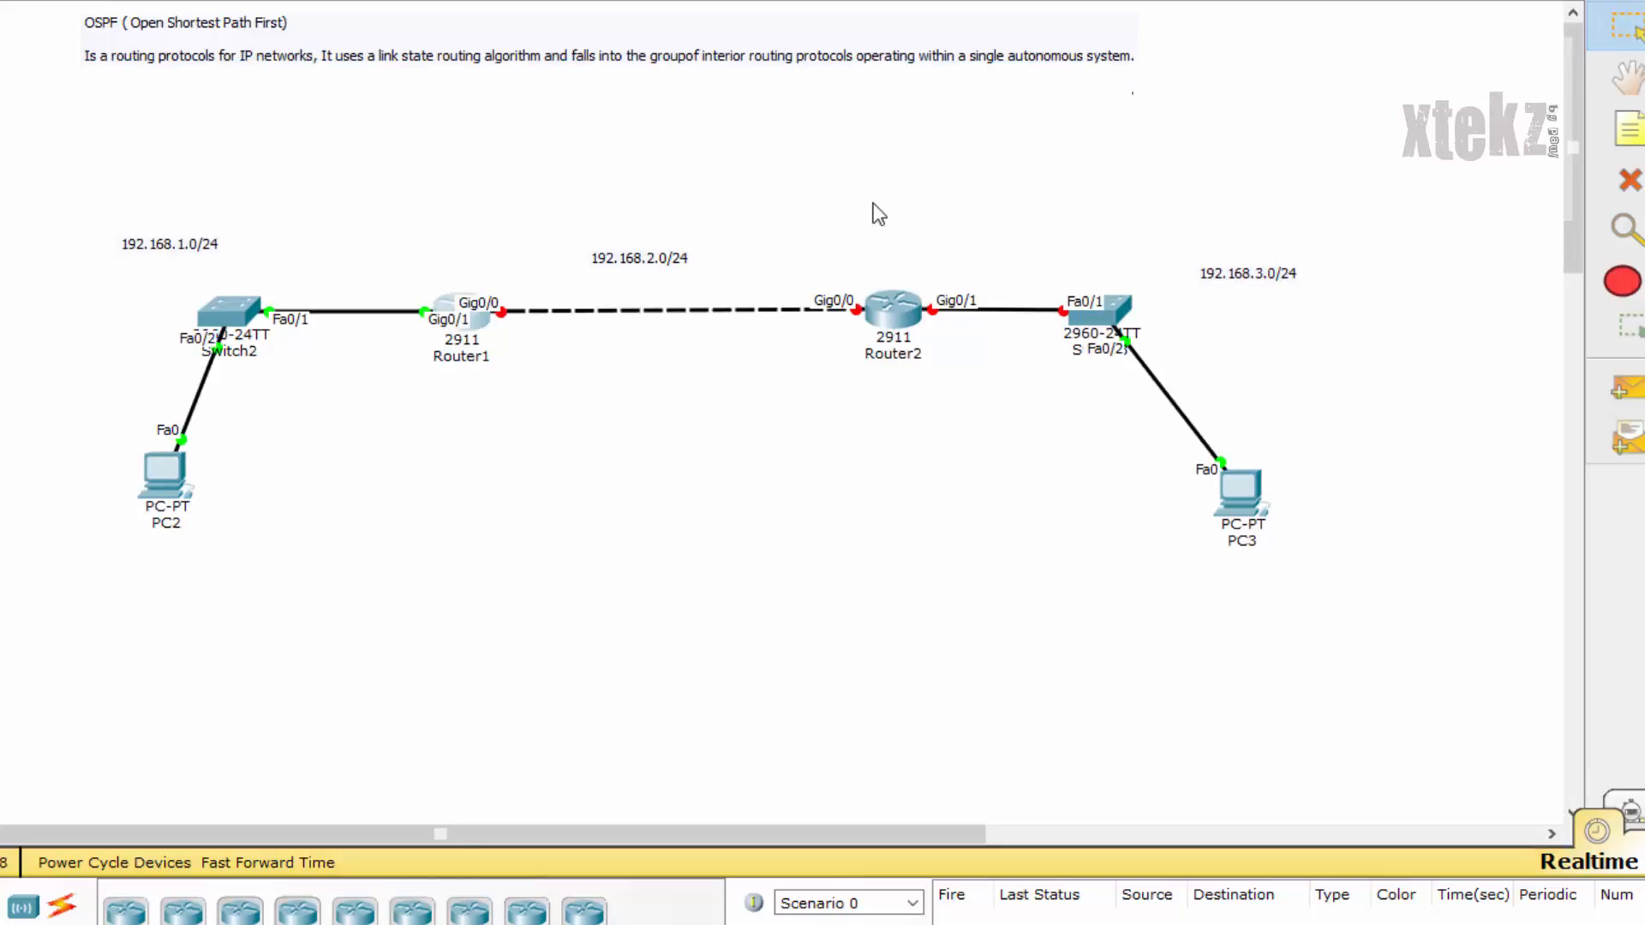
- Open Router2's command line and answer "no" to the configuration dialog to reach the router prompt
left_click(892, 308)
left_click_drag(994, 129, 1443, 57)
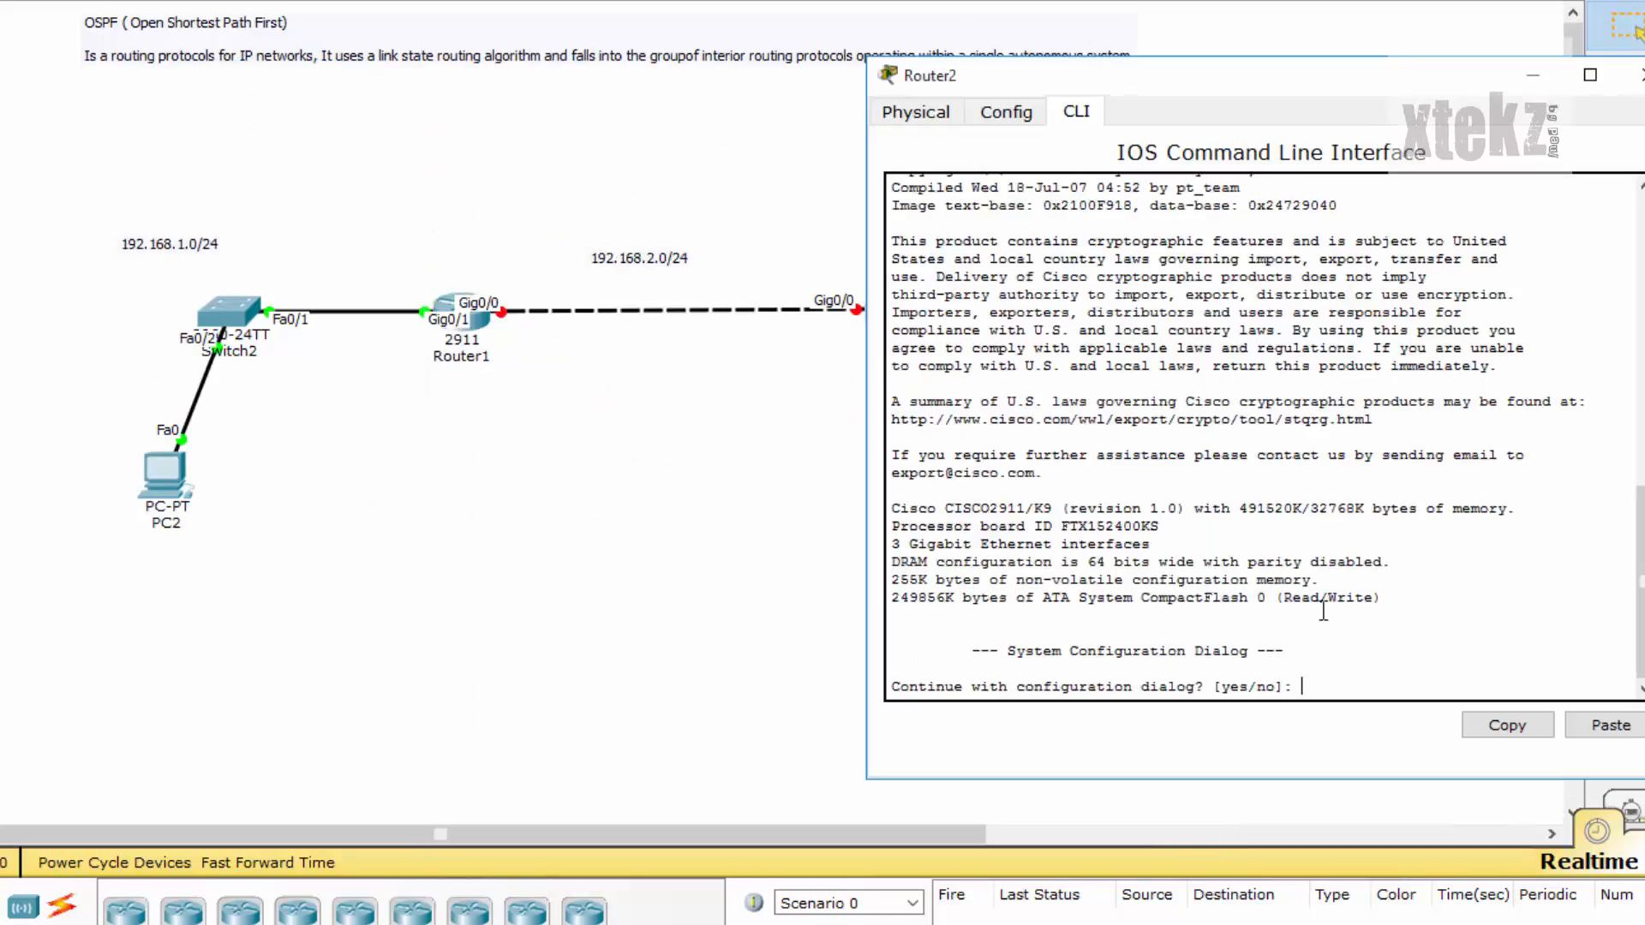
type("no")
left_click_drag(1163, 83, 143, 31)
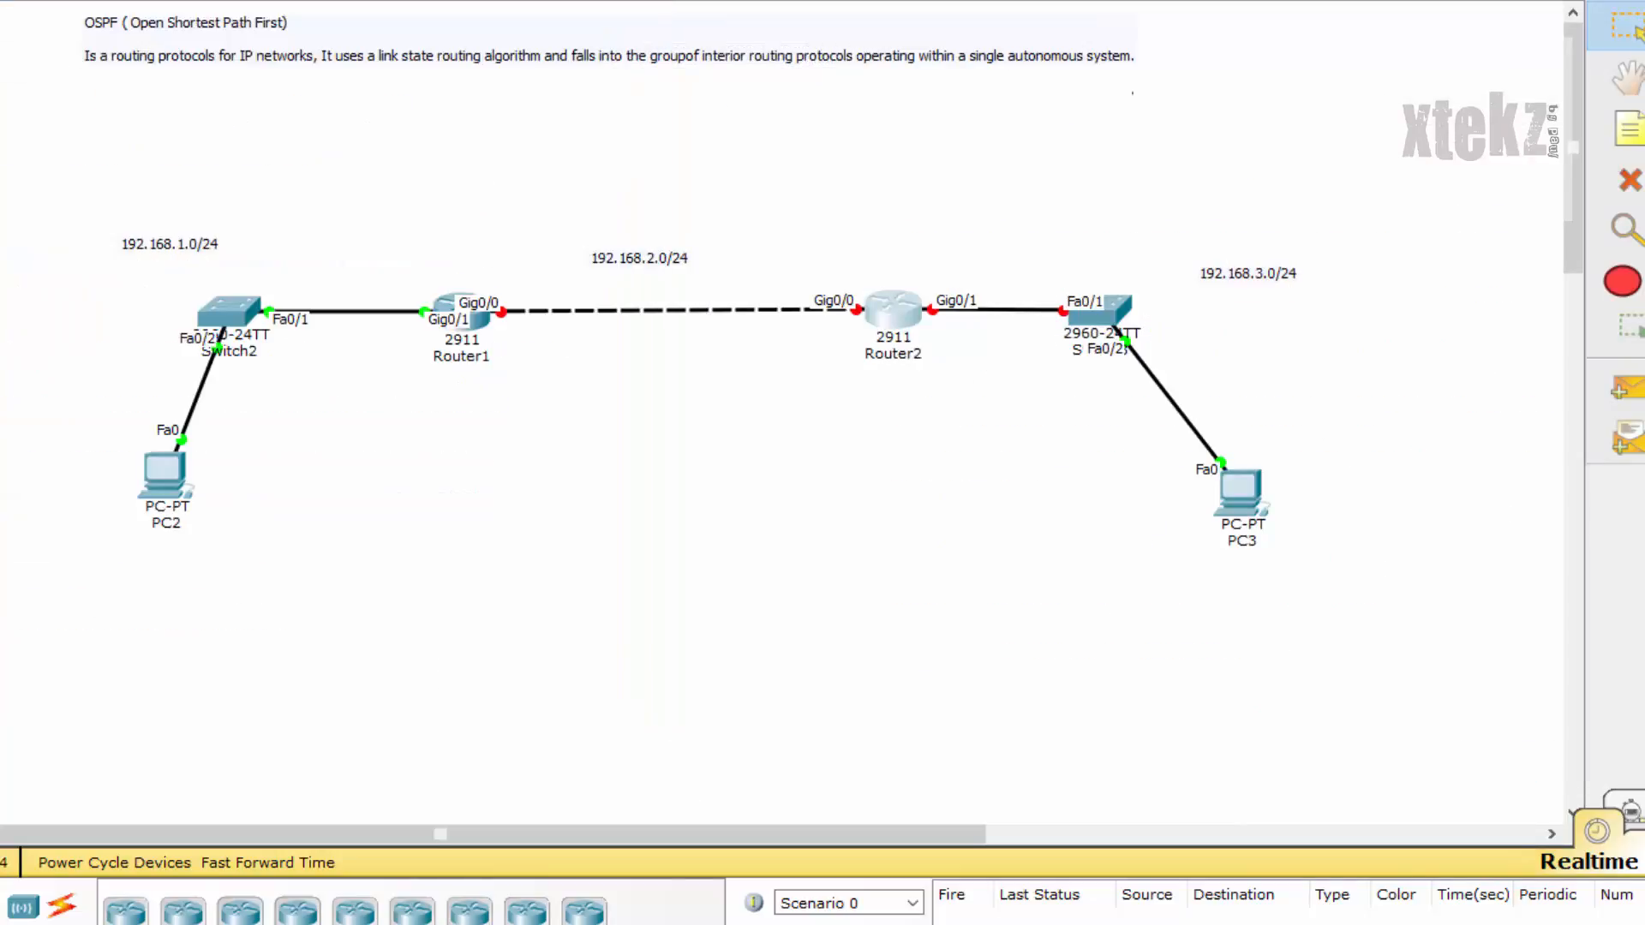
left_click_drag(229, 0, 468, 0)
left_click(11, 17)
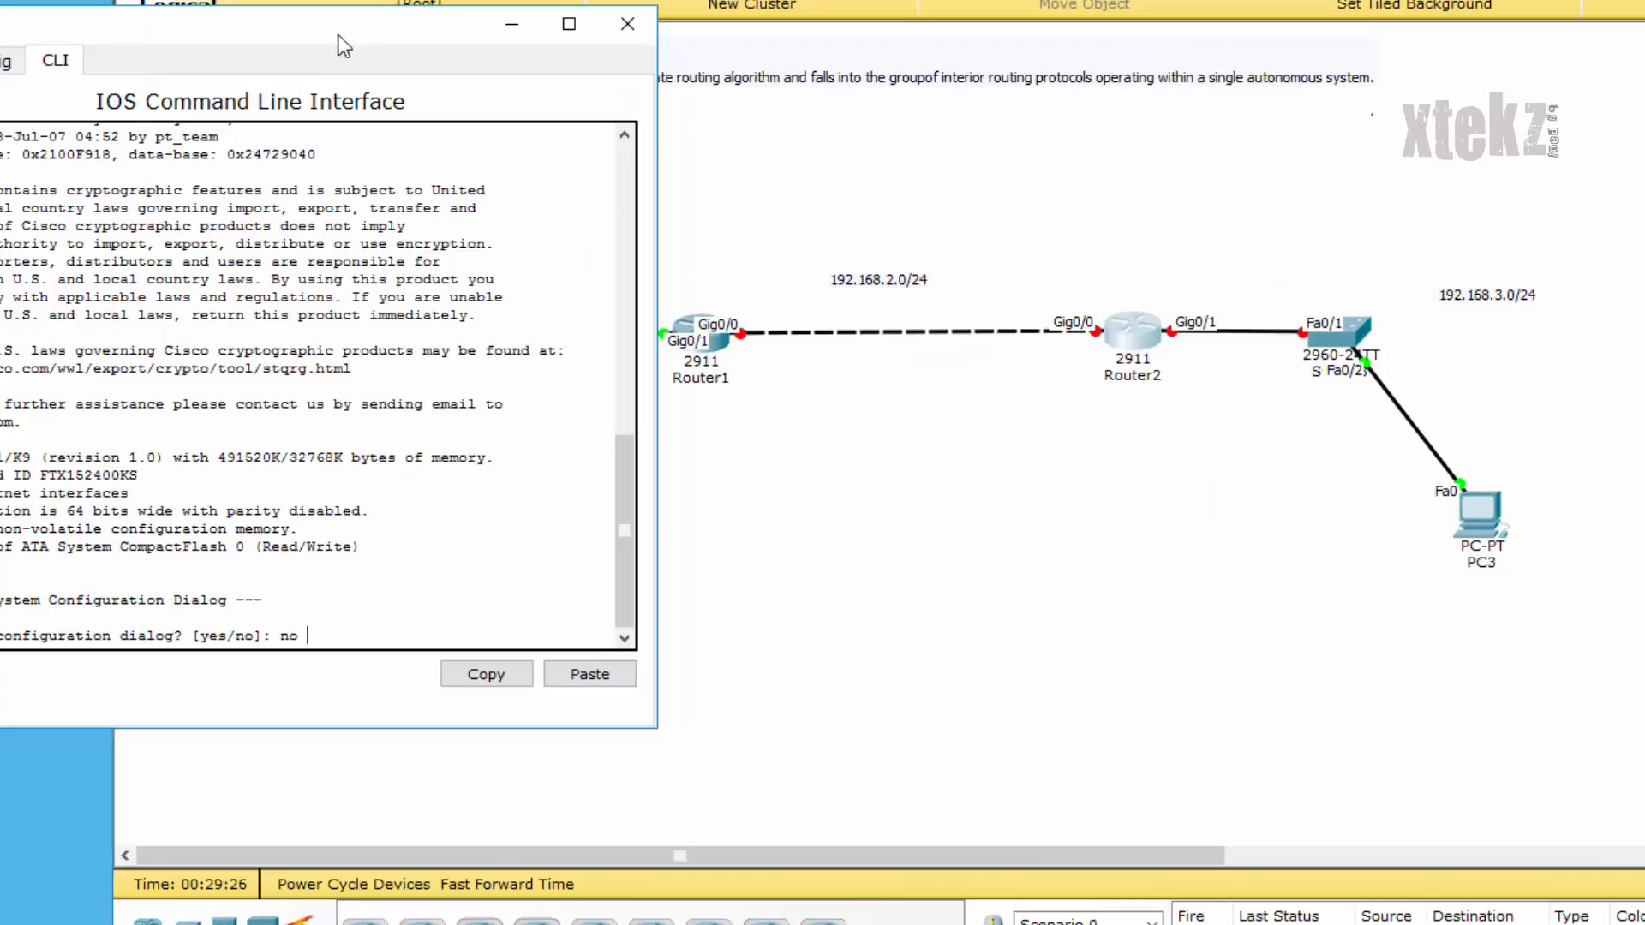
left_click_drag(334, 31, 434, 26)
left_click(996, 529)
left_click(78, 31)
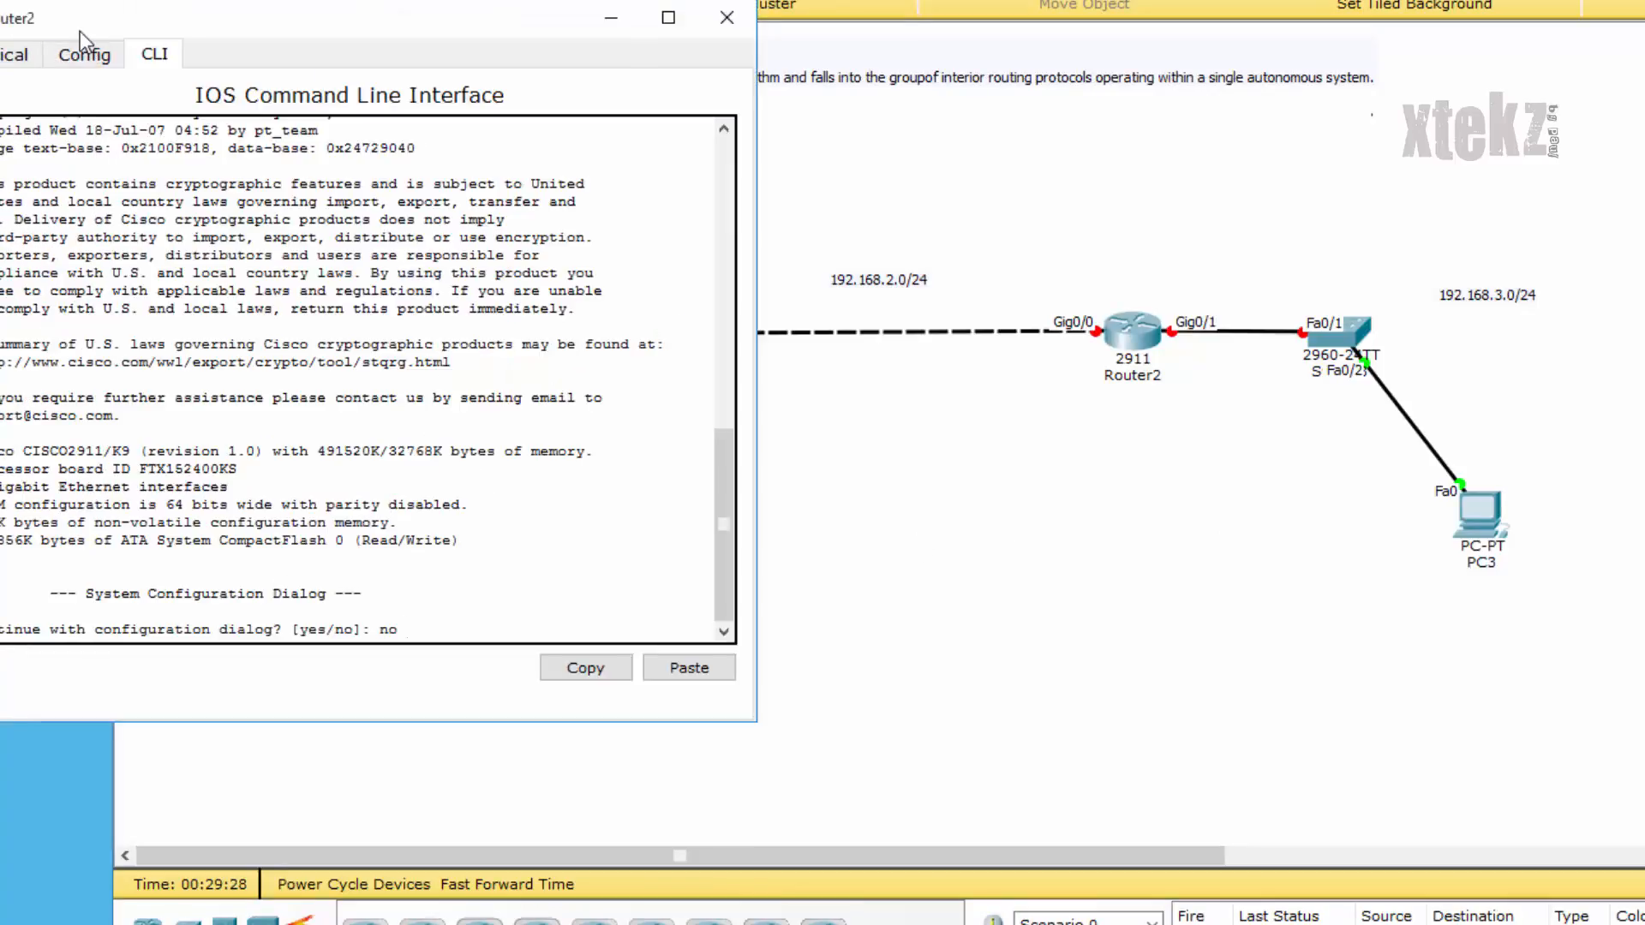
key("Return")
key("Return")
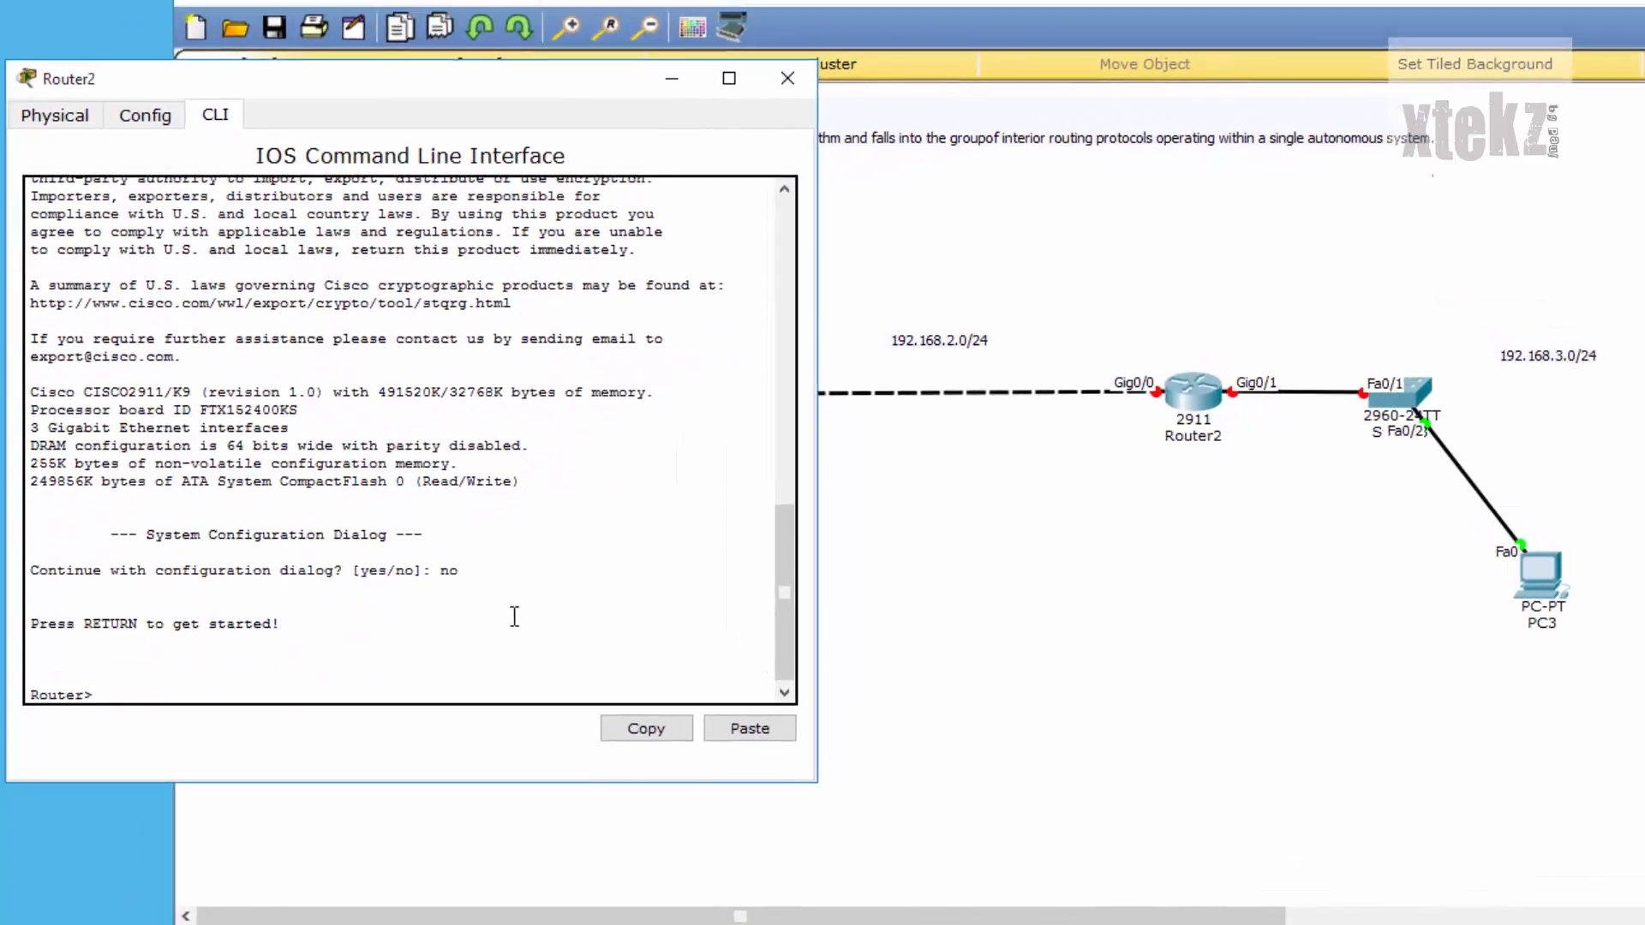
- Enter privileged mode on Router2 with "enable" and global configuration mode with "conf t"
type("enable")
key("Return")
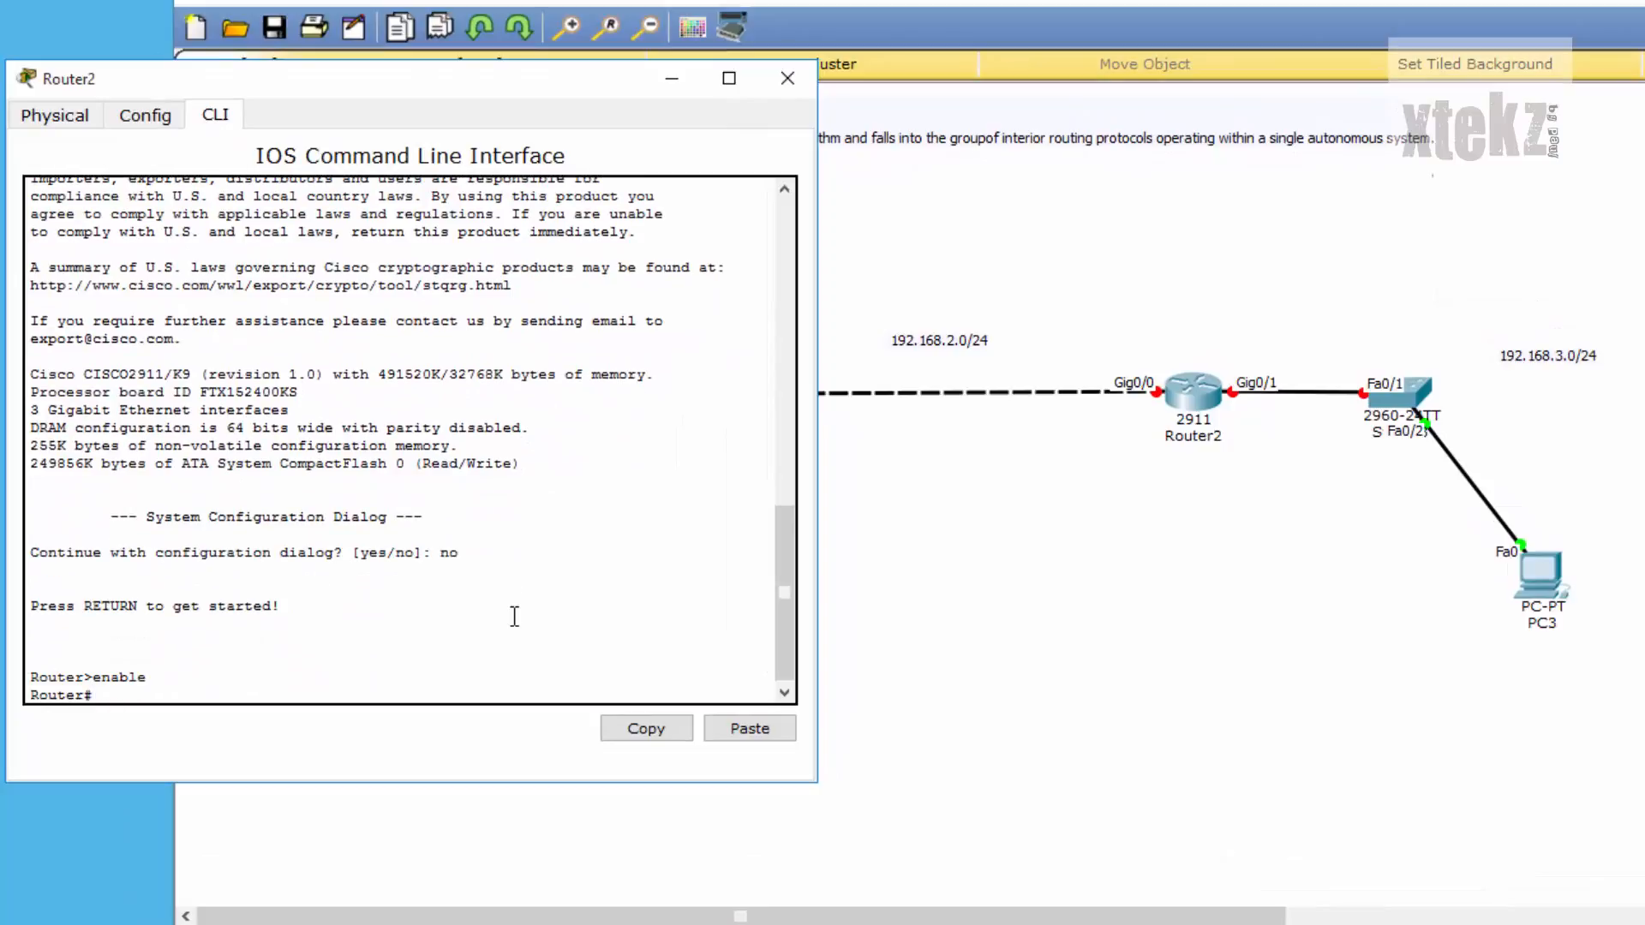
type("conf t")
key("Return")
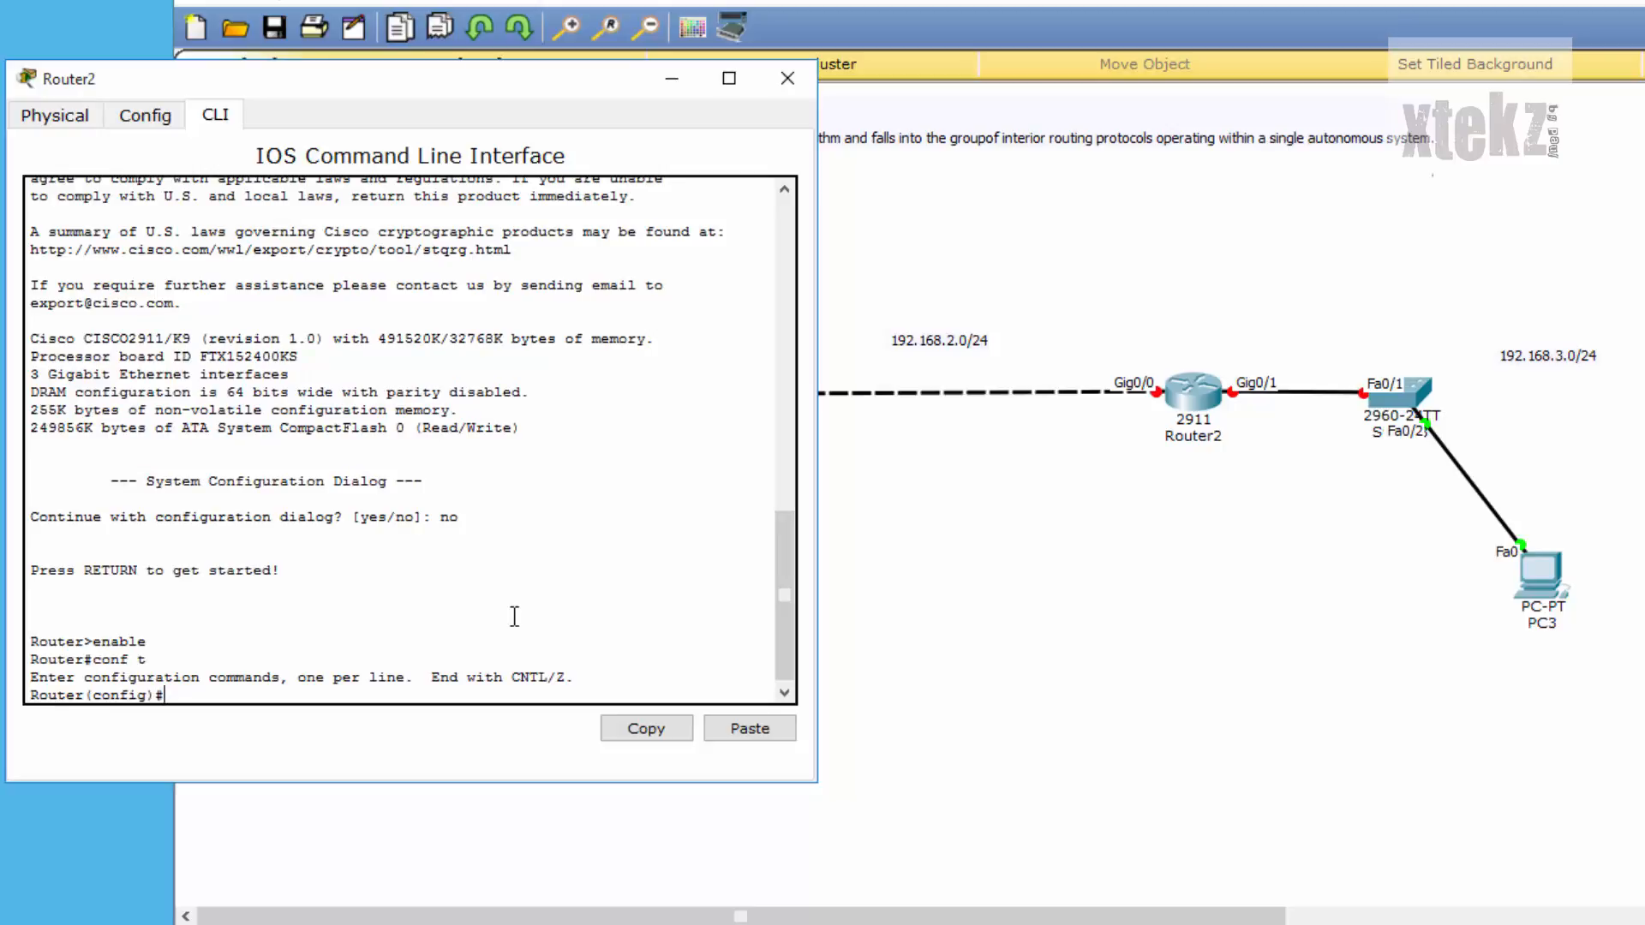
- Enter interface configuration for gigabitEthernet 0/0 on Router2
type("interfa")
key("Tab")
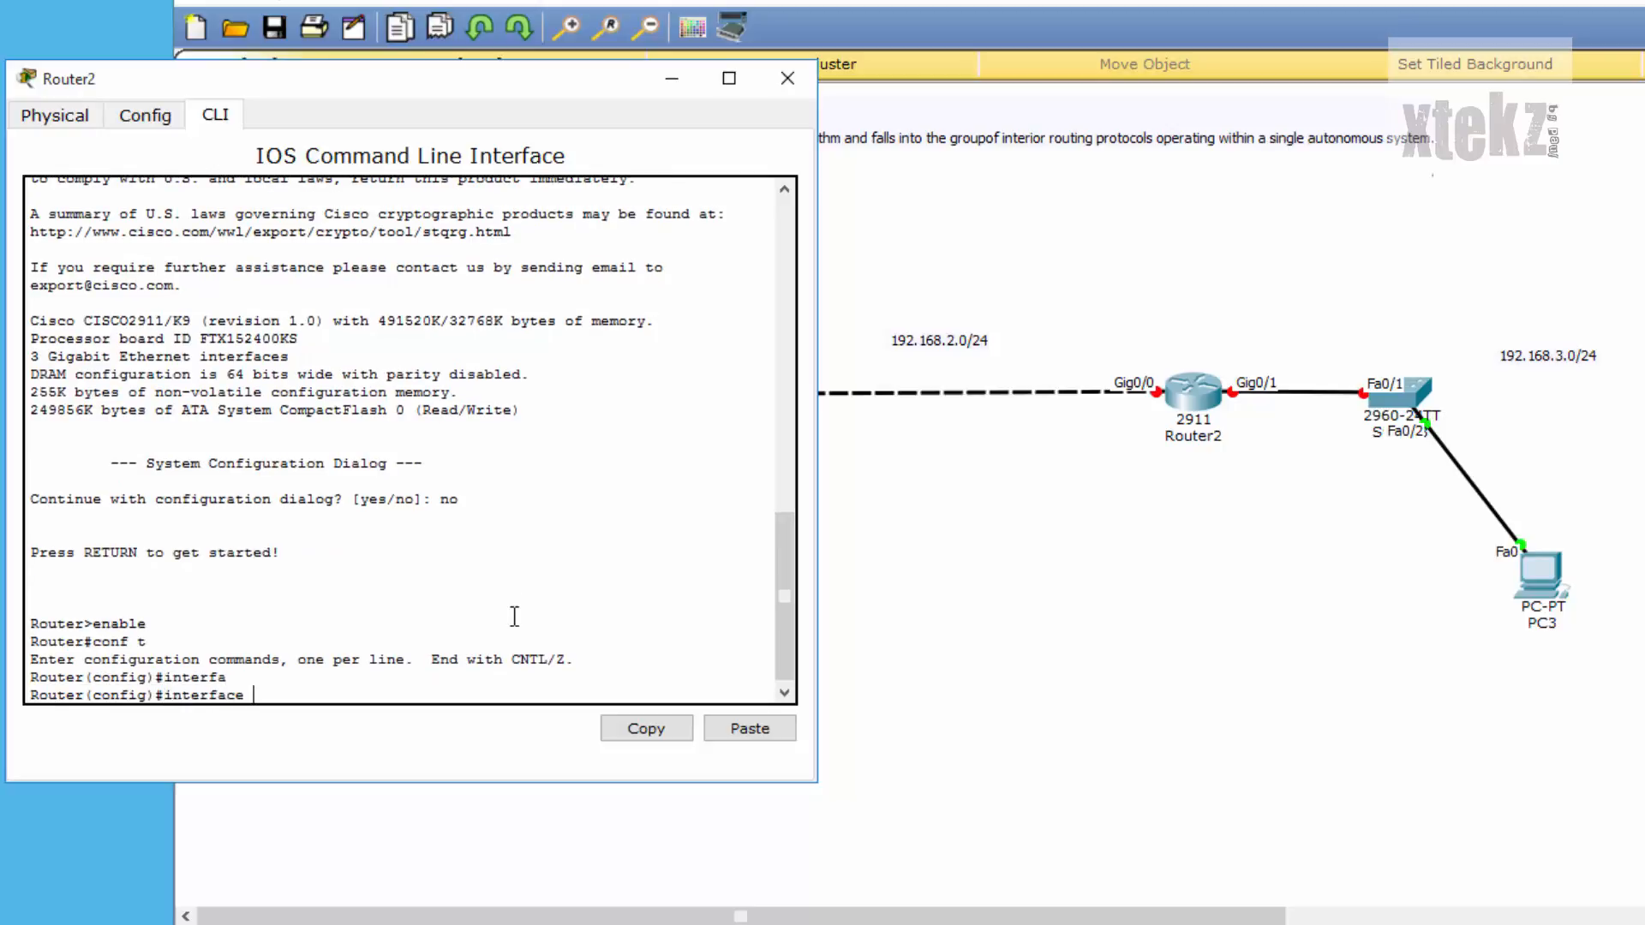
type("giga")
key("Tab")
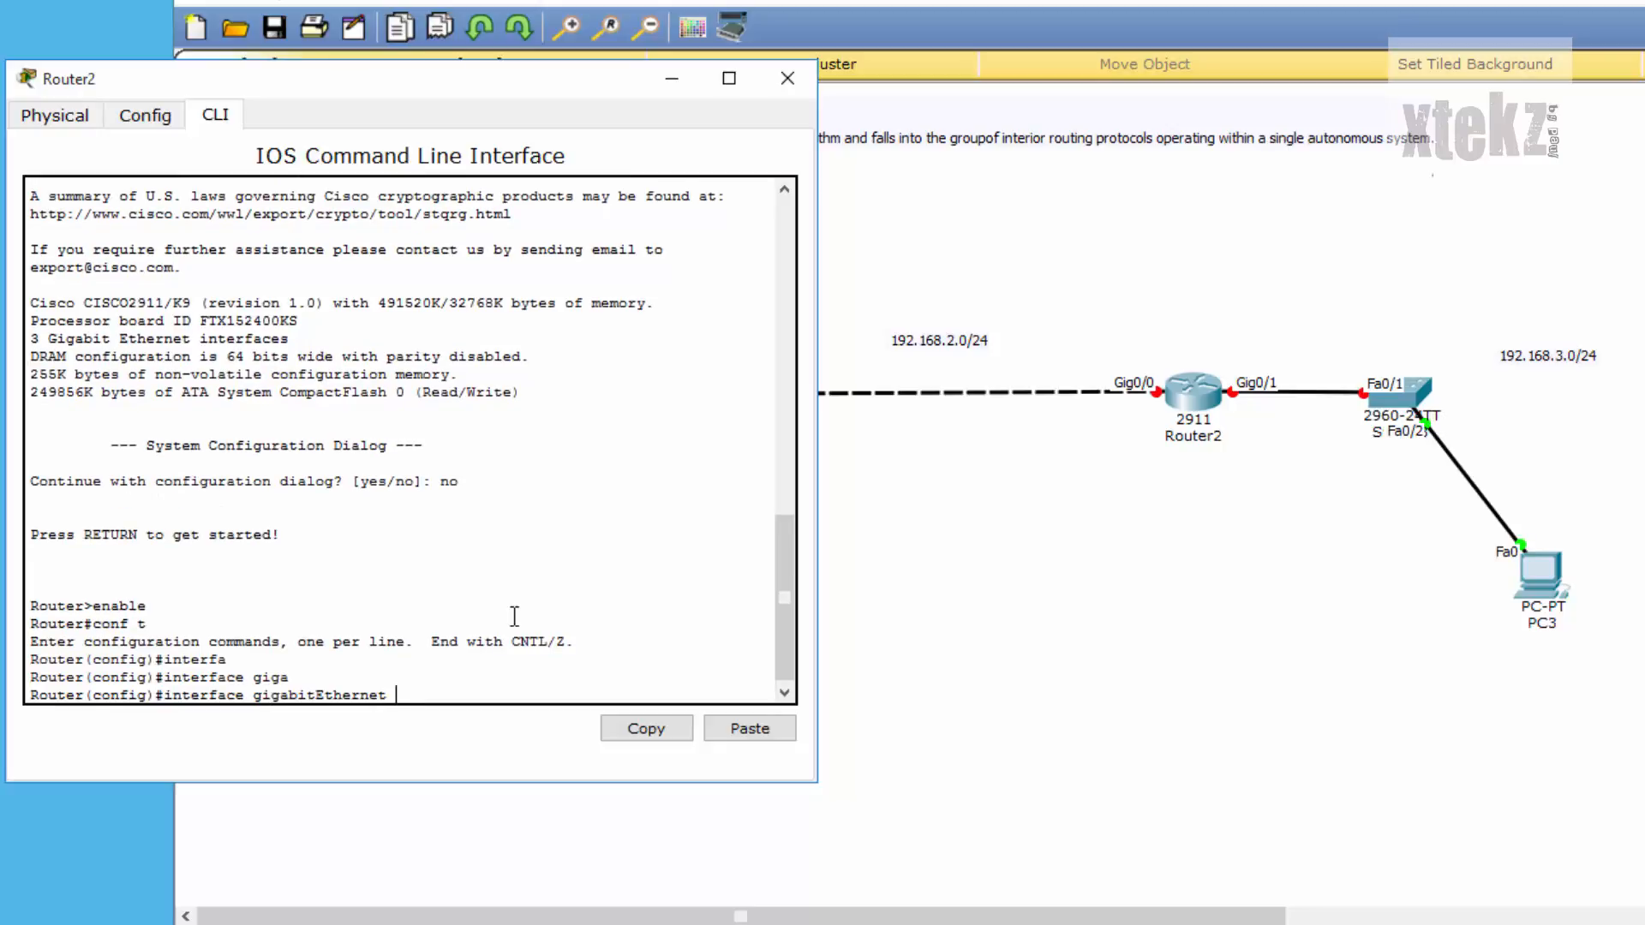
type("0/0")
key("Return")
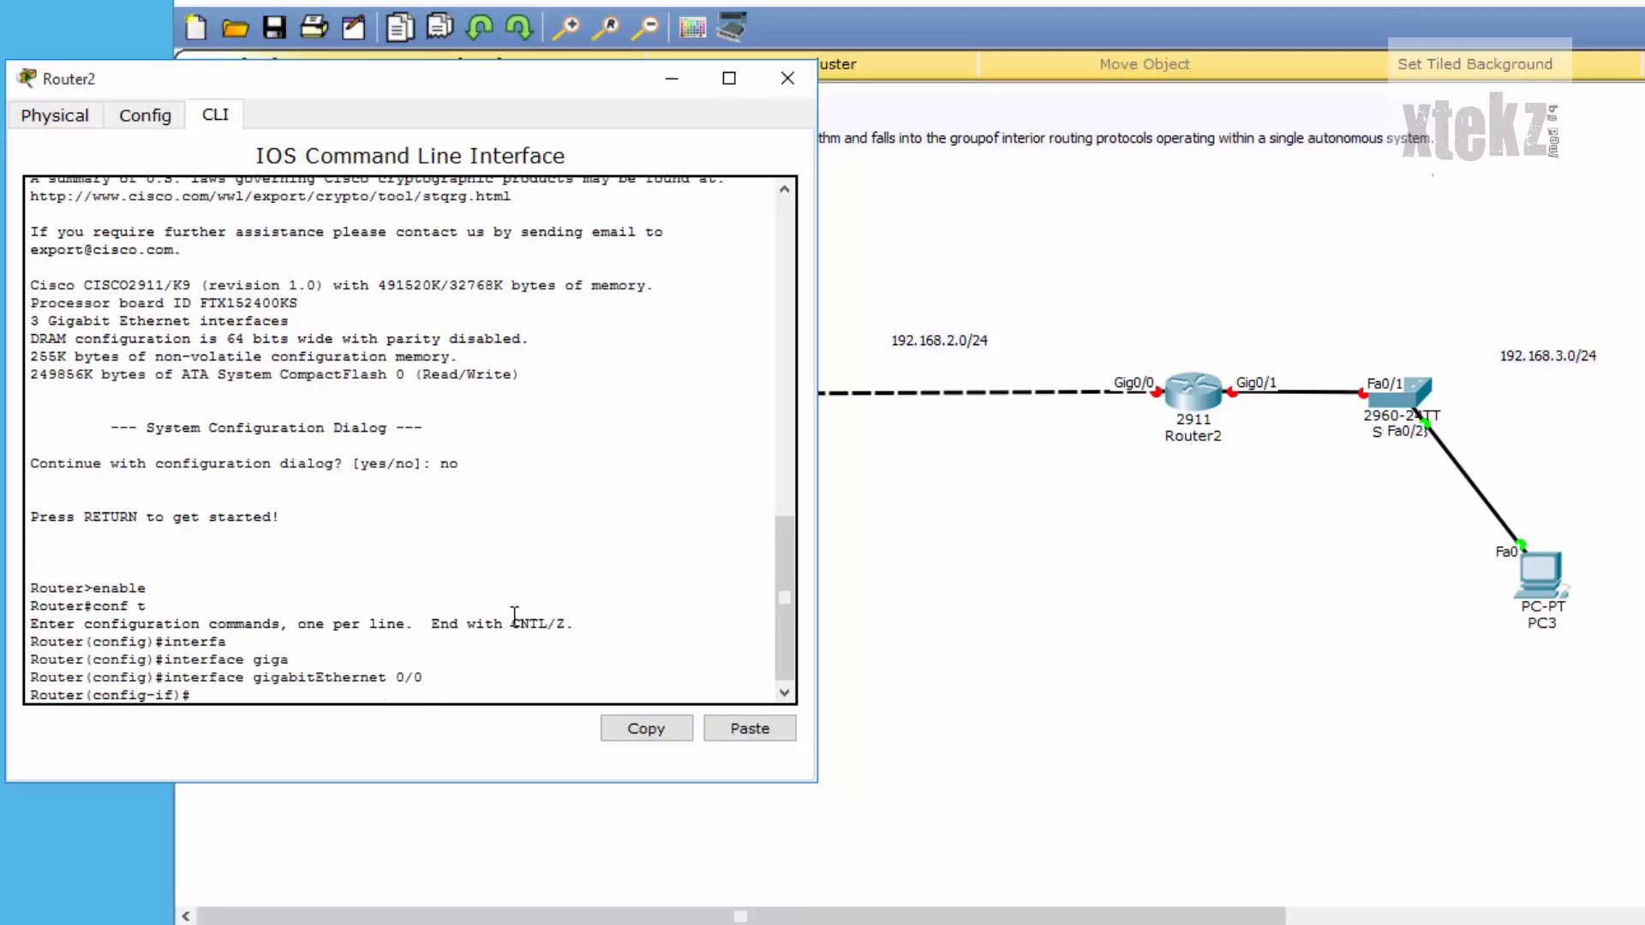
- Assign IP address 192.168.2.2 with mask 255.255.255.0 to Router2's gigabitEthernet 0/0 interface
left_click_drag(385, 78, 271, 70)
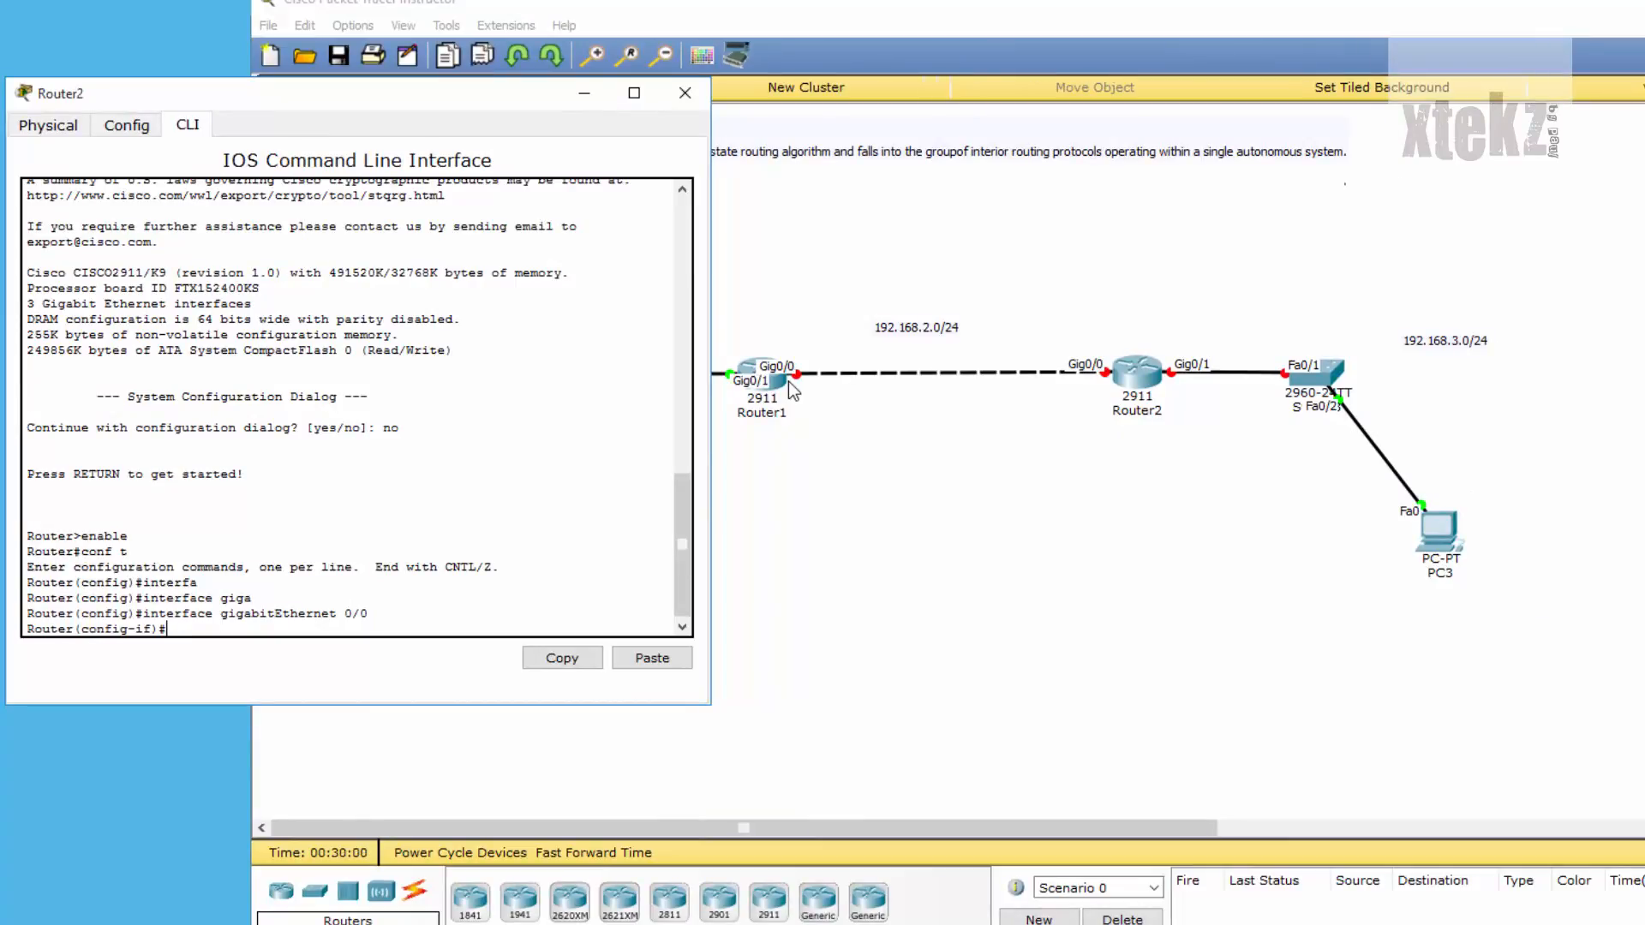
type("ip ad")
key("Tab")
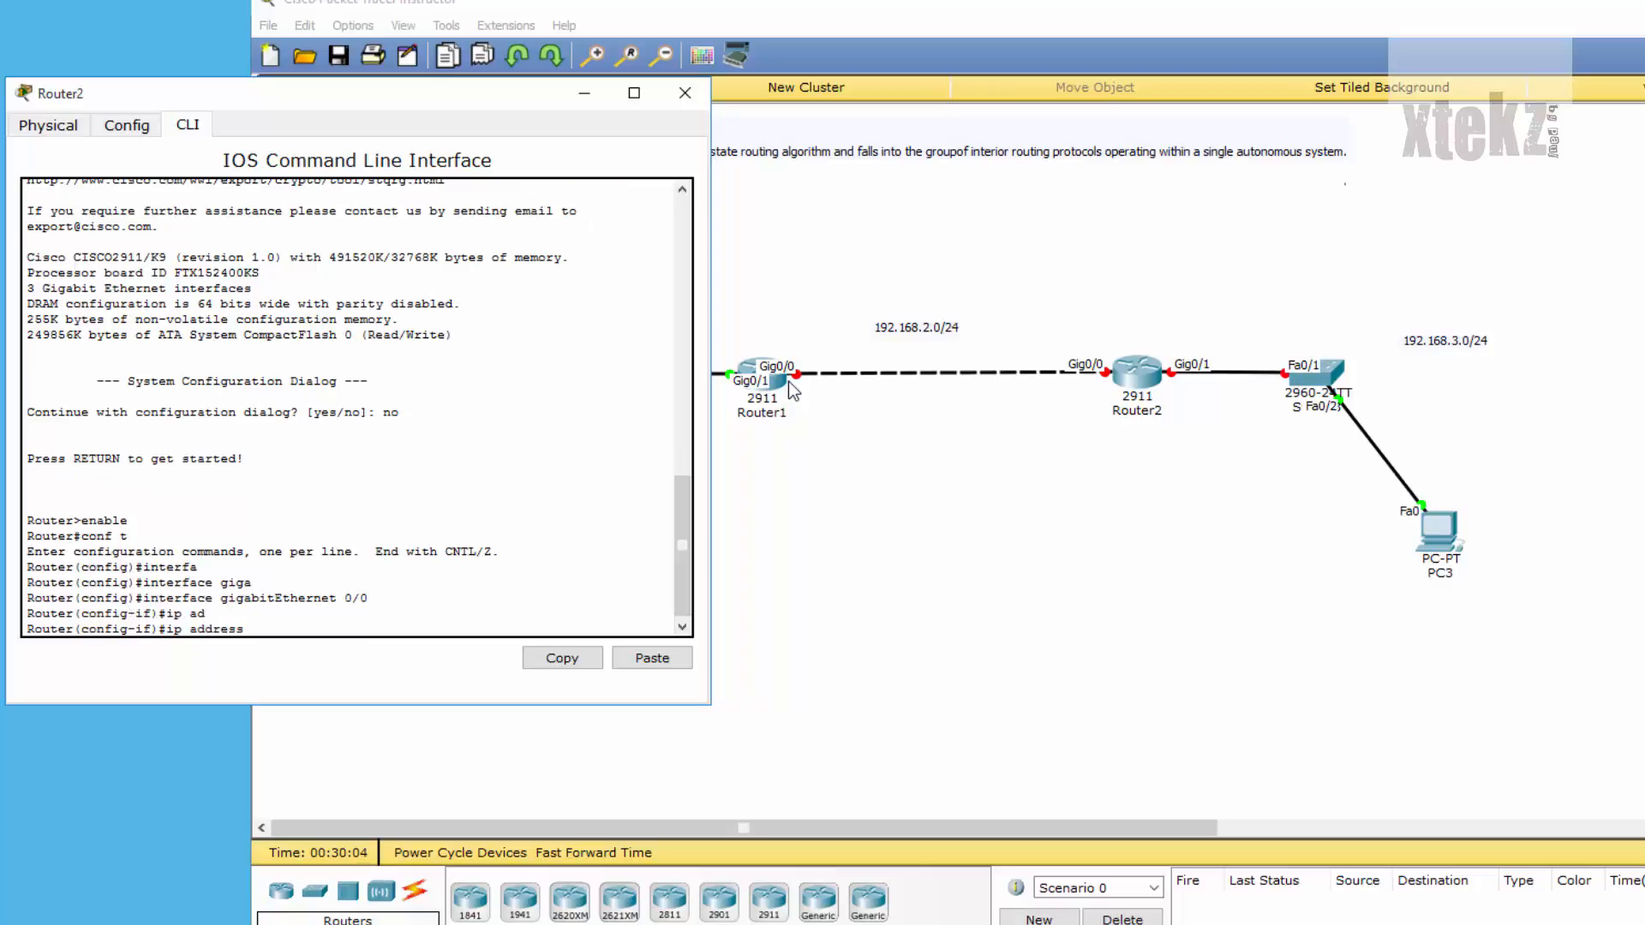
type("192.168.2.2 255.255.255.0")
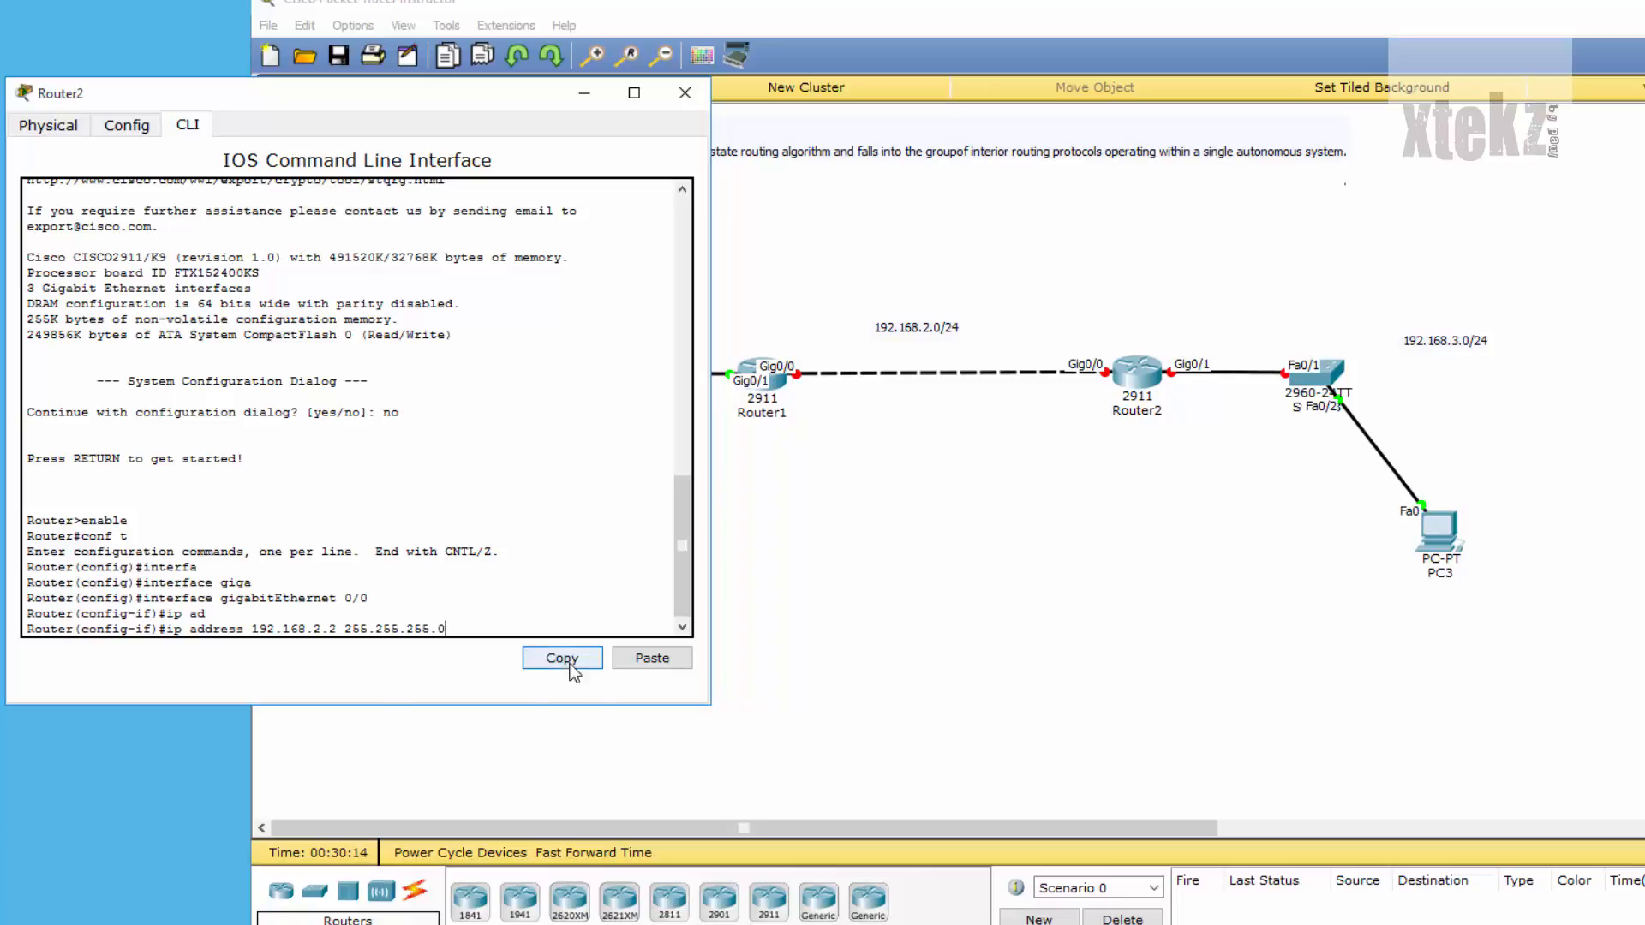
key("Return")
- Enable Router2's gigabitEthernet 0/0 interface with "no shut" and exit to global configuration mode
type("no shut")
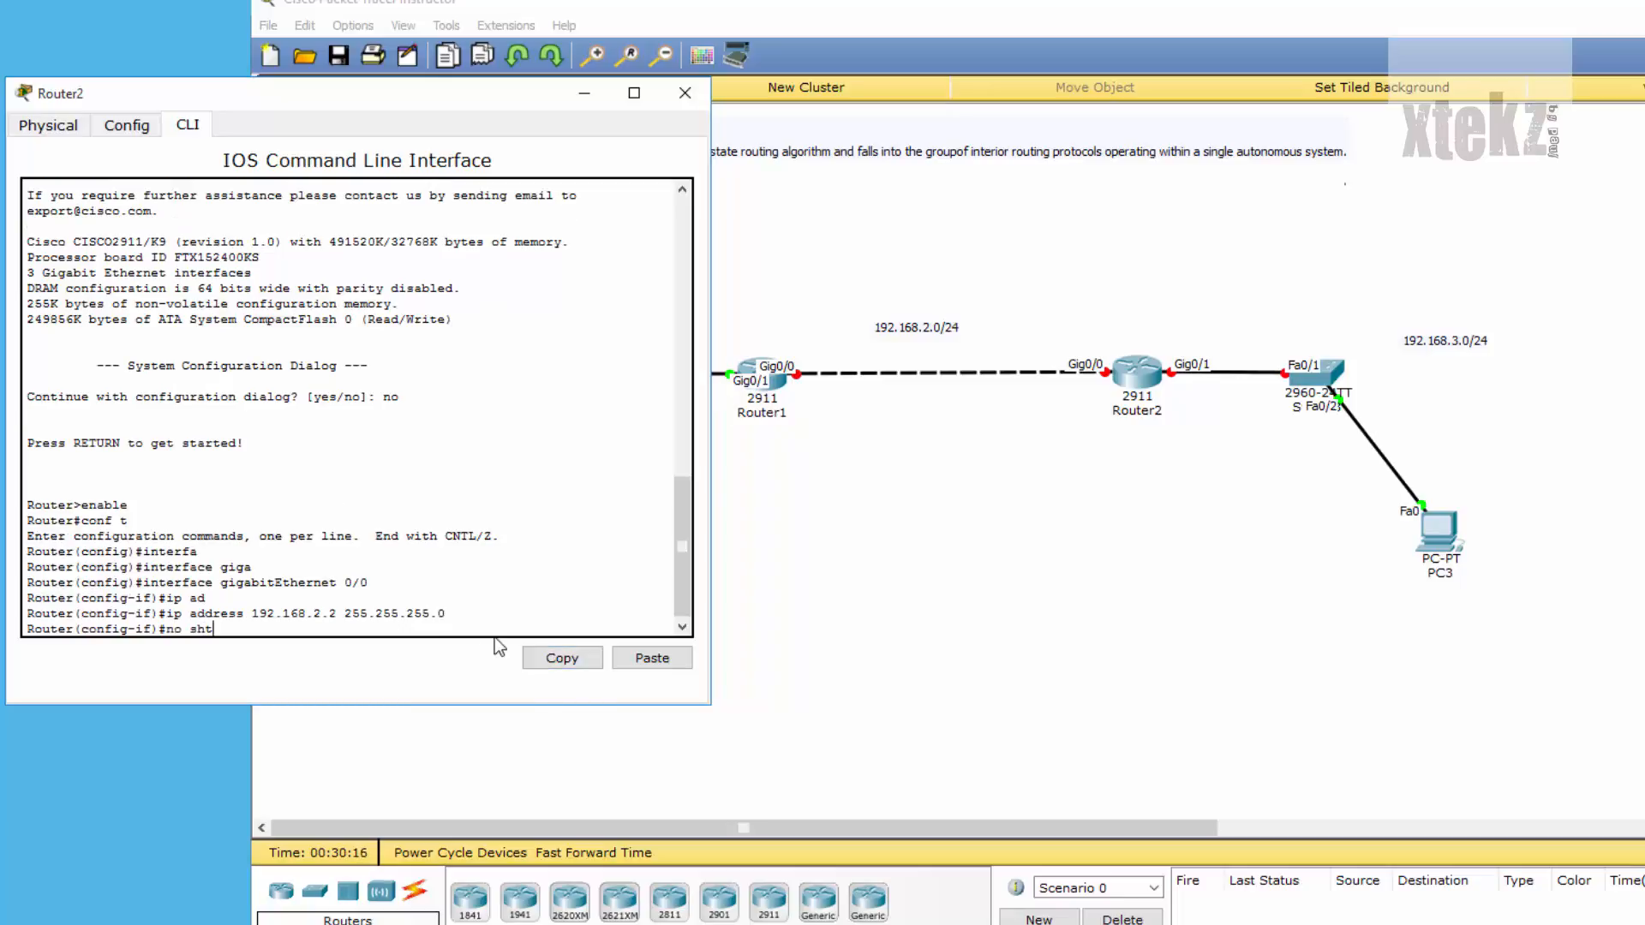
key("Return")
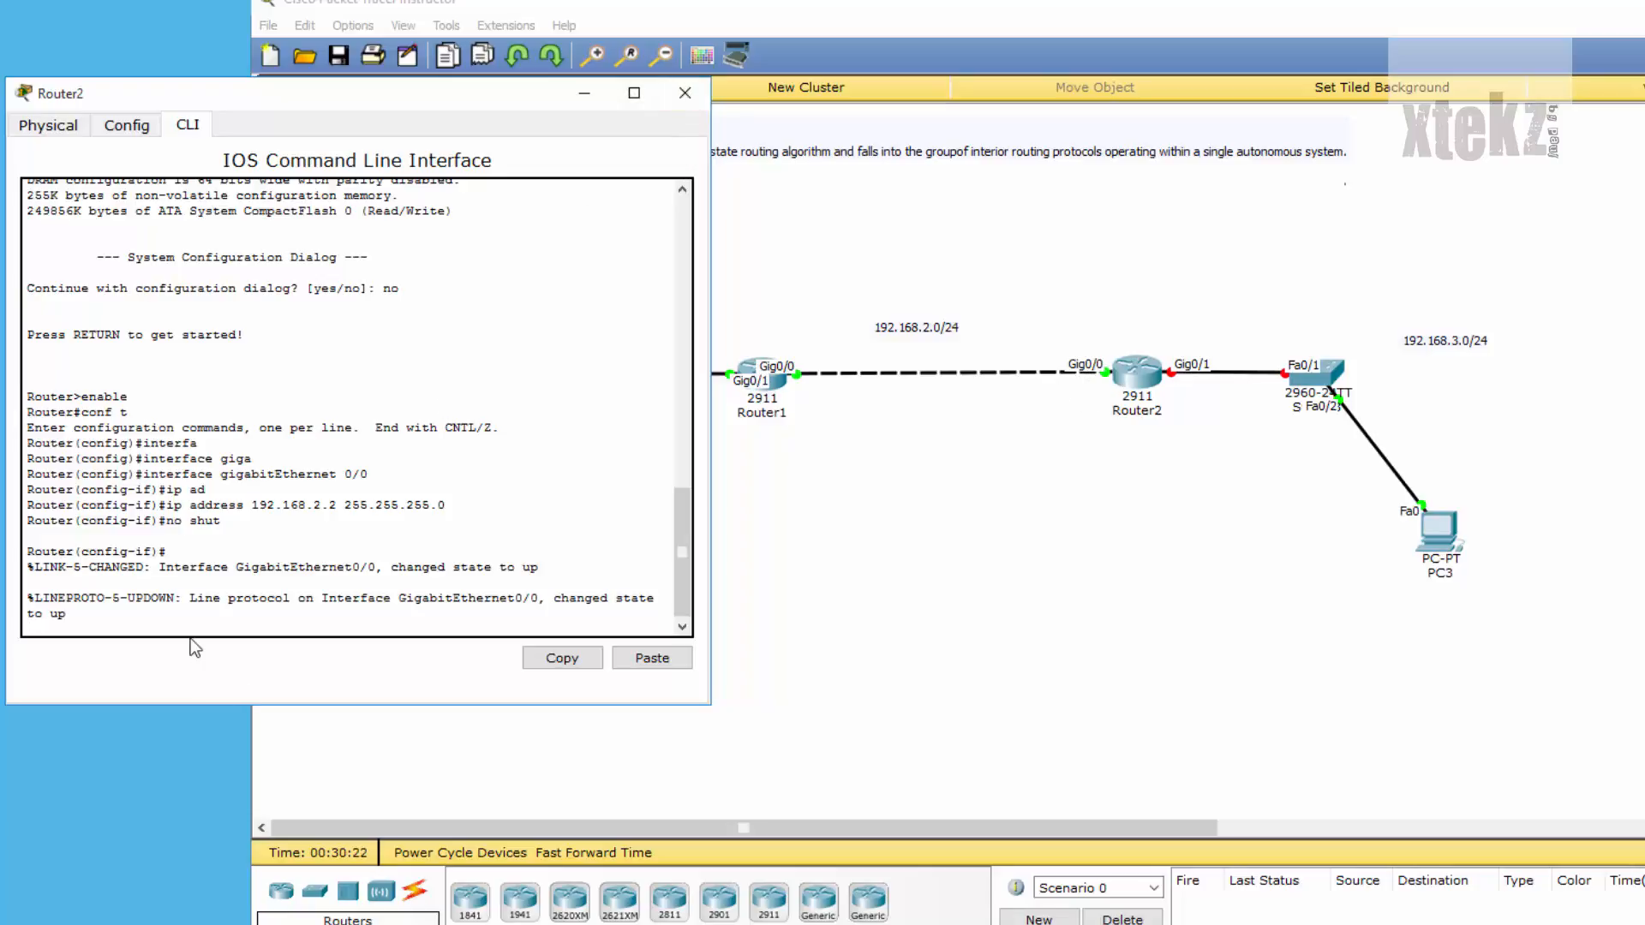
key("Return")
type("exit")
key("Return")
key("Return")
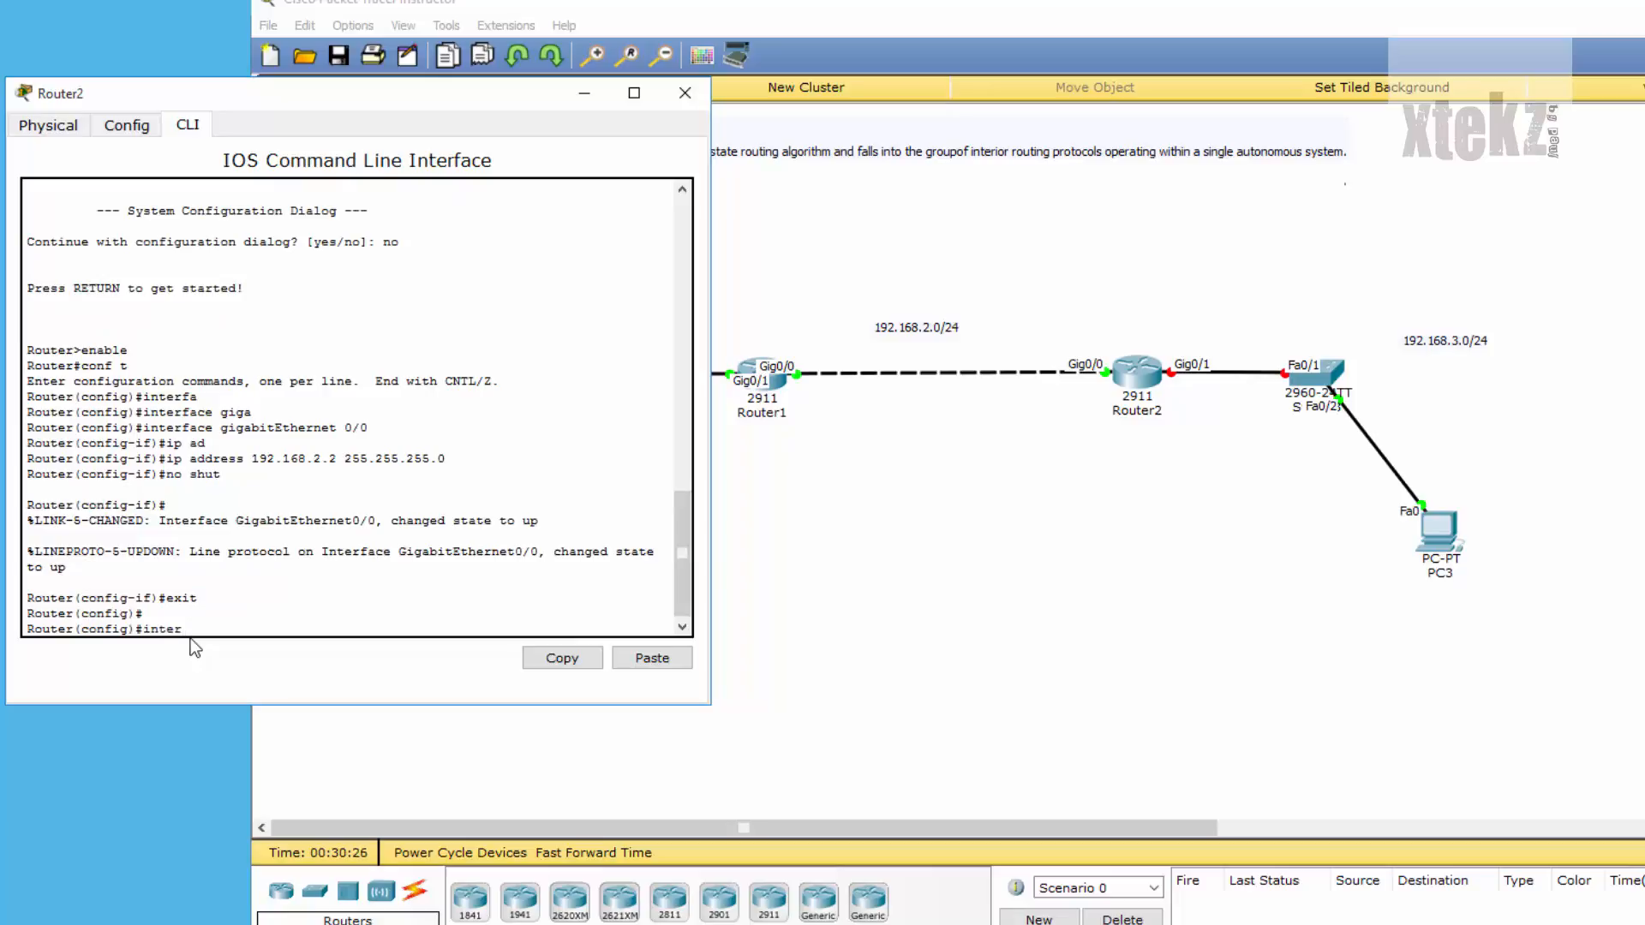
- Enter interface configuration for gigabitEthernet 0/1 on Router2
type("inter gi")
key("Tab")
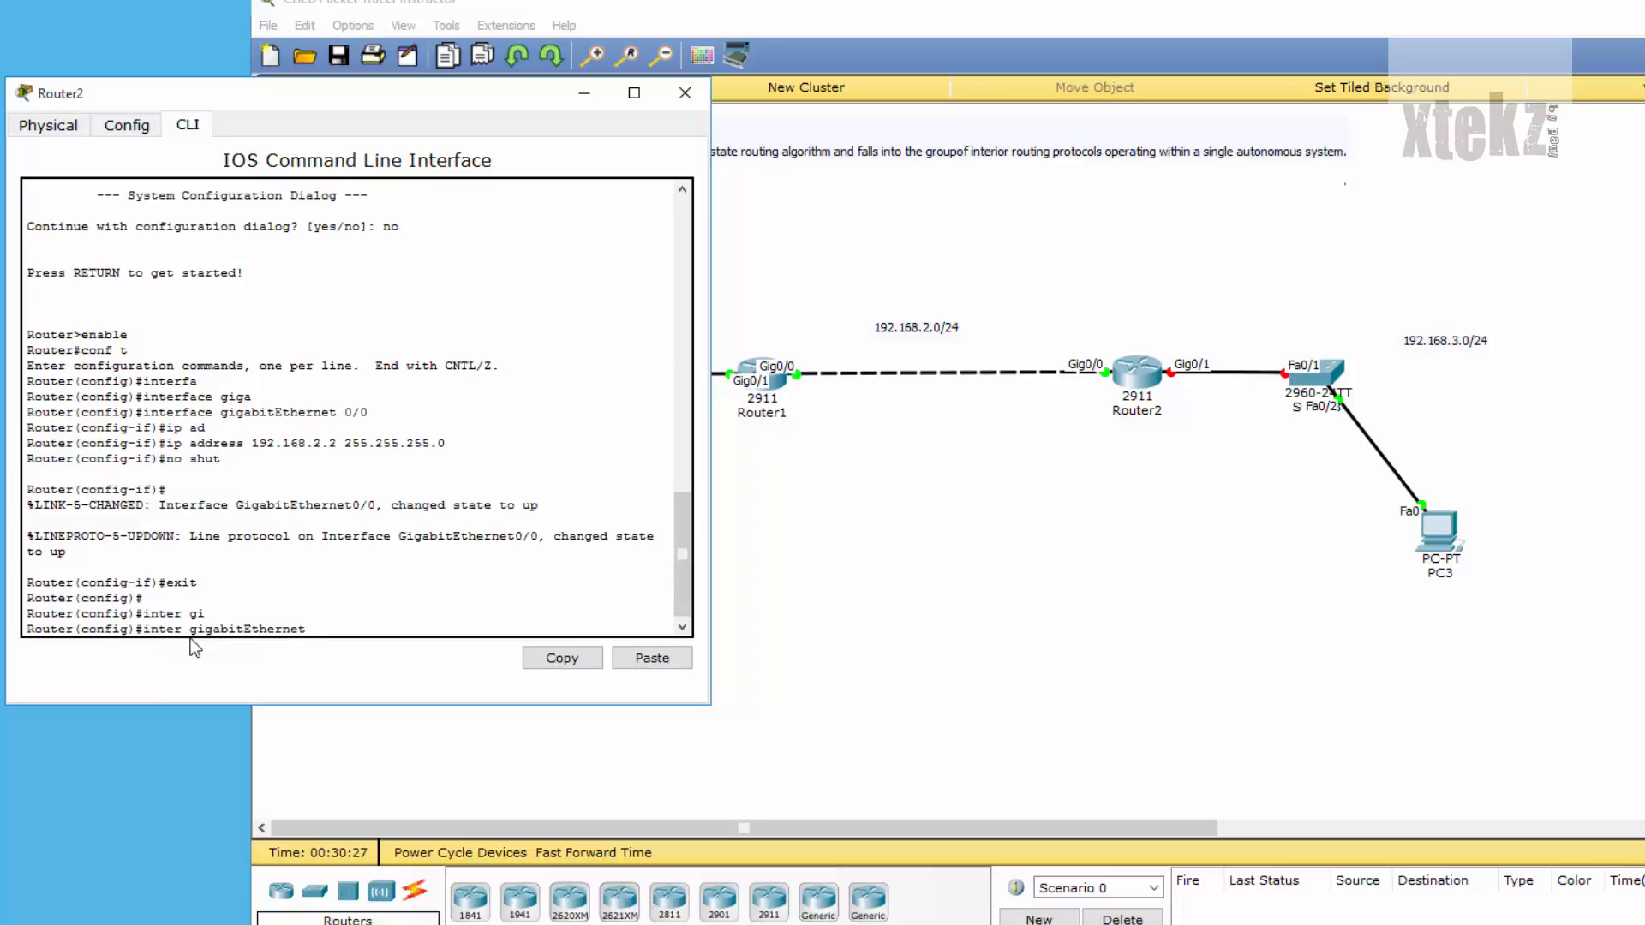
type("0/1")
key("Return")
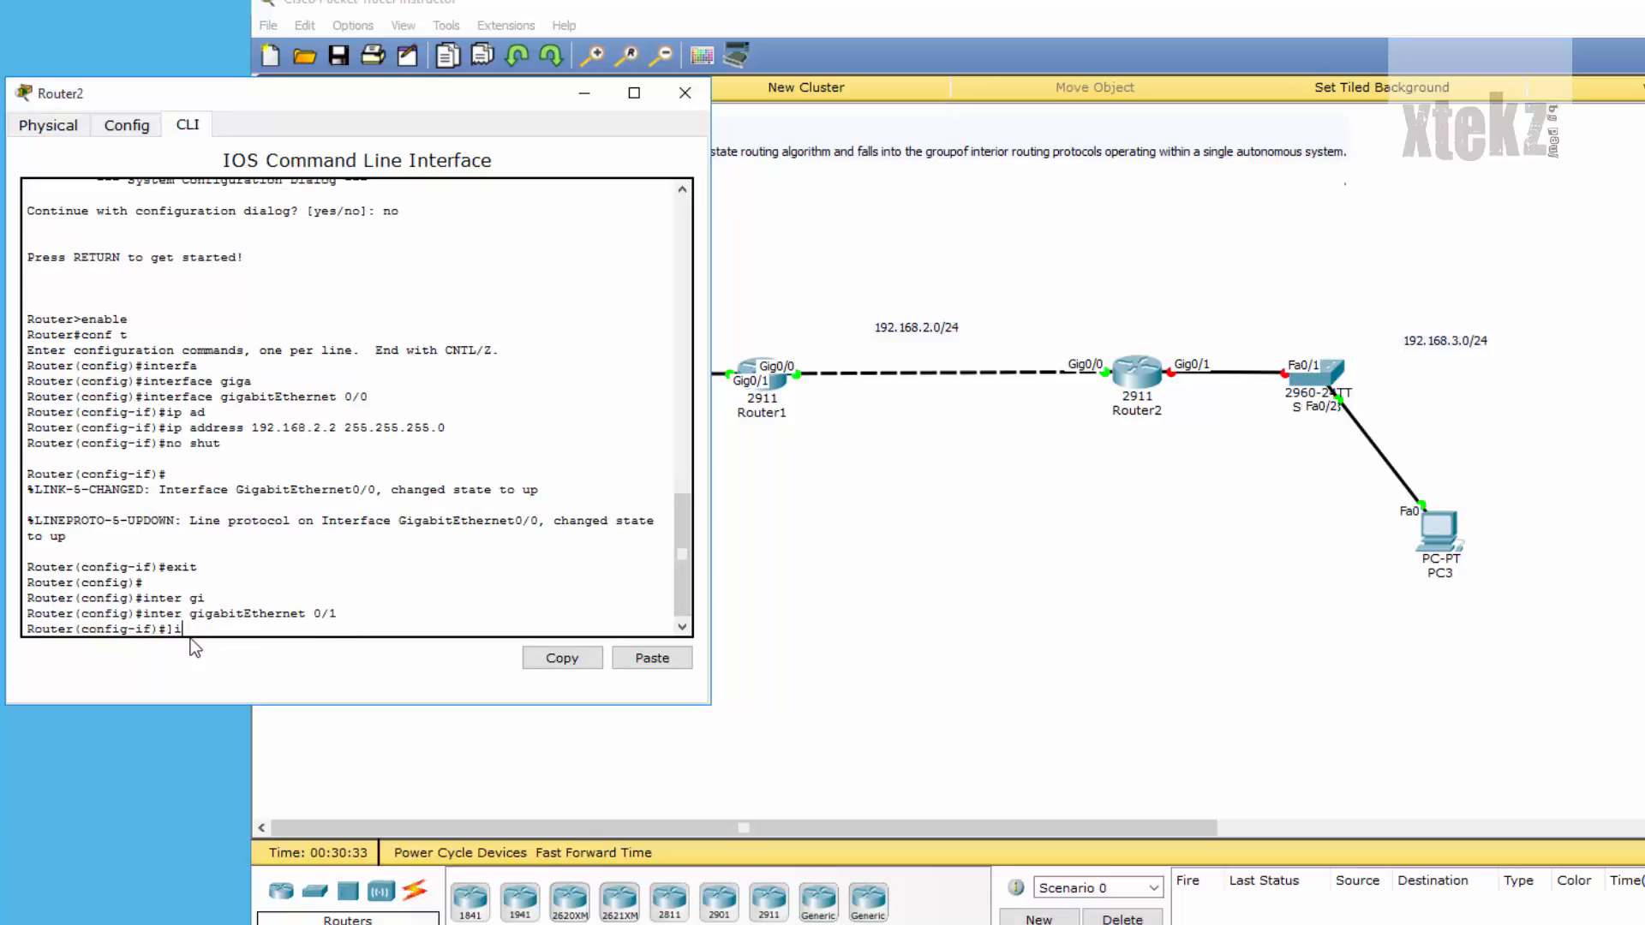
- Assign IP address 192.168.3.1 with mask 255.255.255.0 to Router2's gigabitEthernet 0/1 interface
type("ip ad")
key("Tab")
type("192")
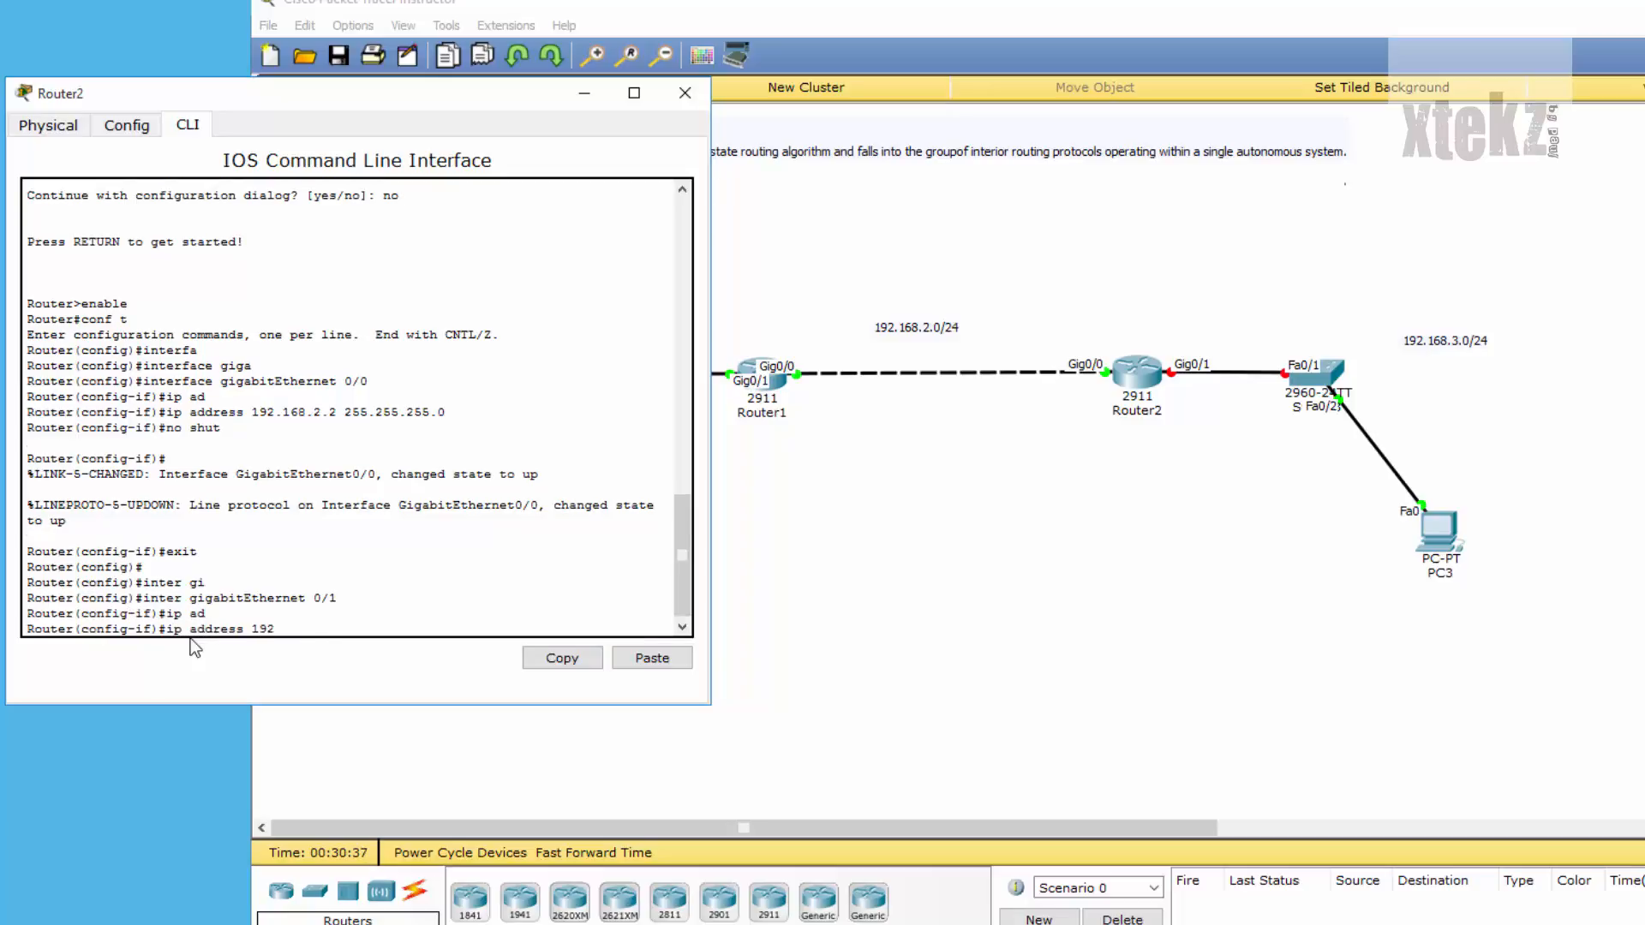
type(".168.3.1")
type("255.255.255.2")
key("Return")
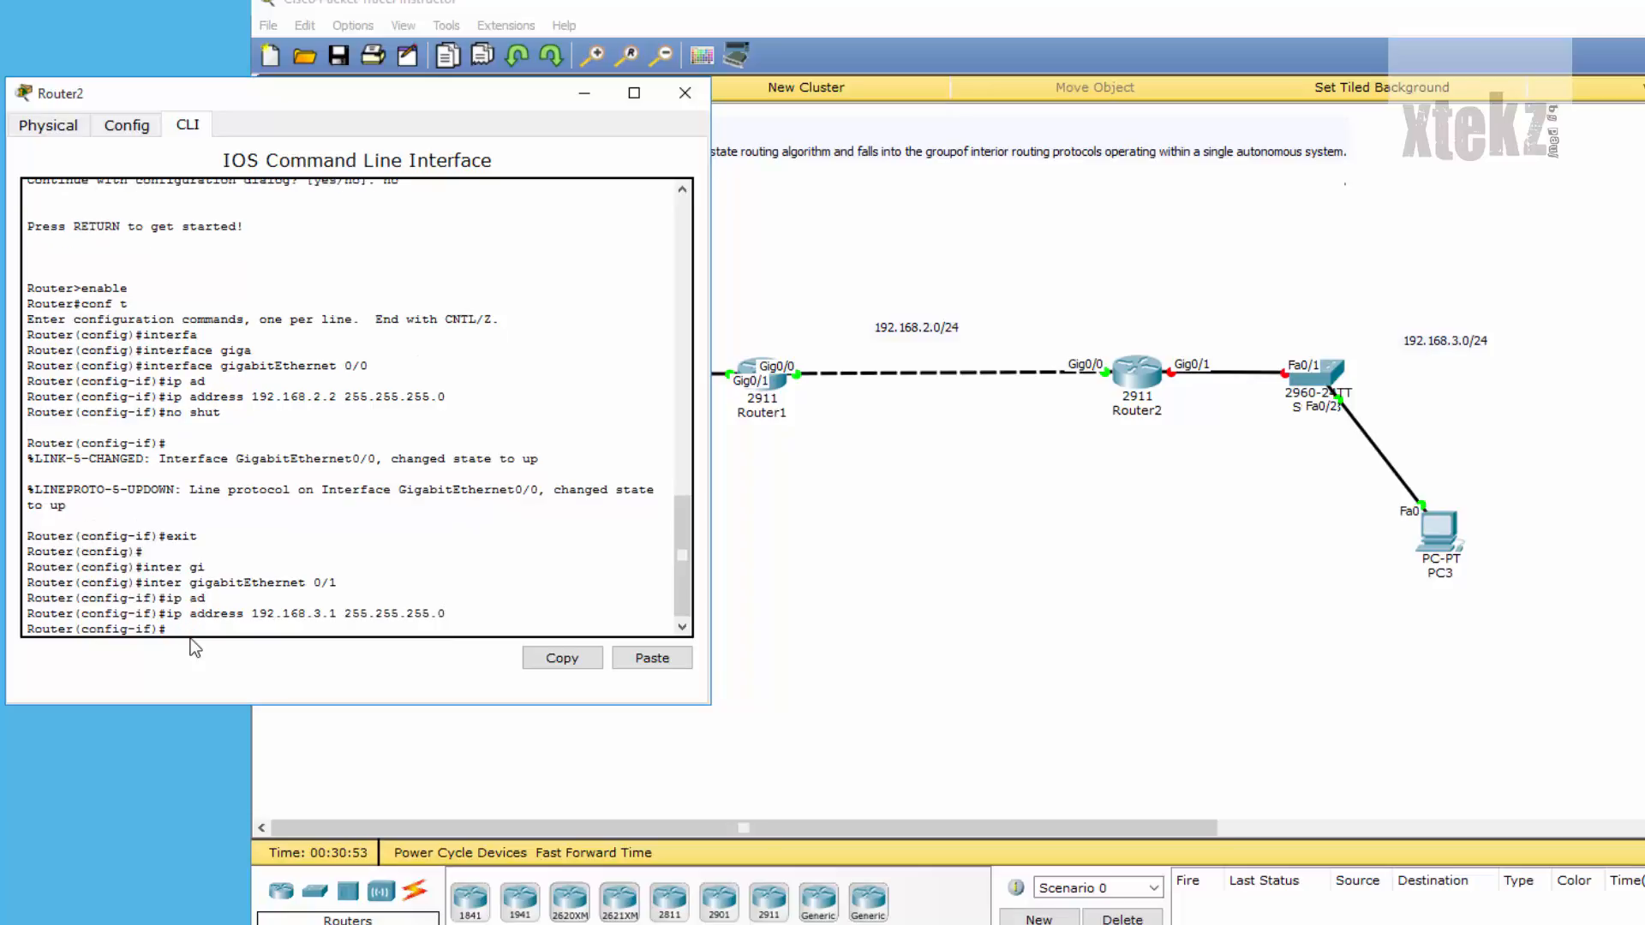
- Enable Router2's gigabitEthernet 0/1 interface with "no shut", exit to global configuration mode and close Router2's window
type("no shut")
key("Return")
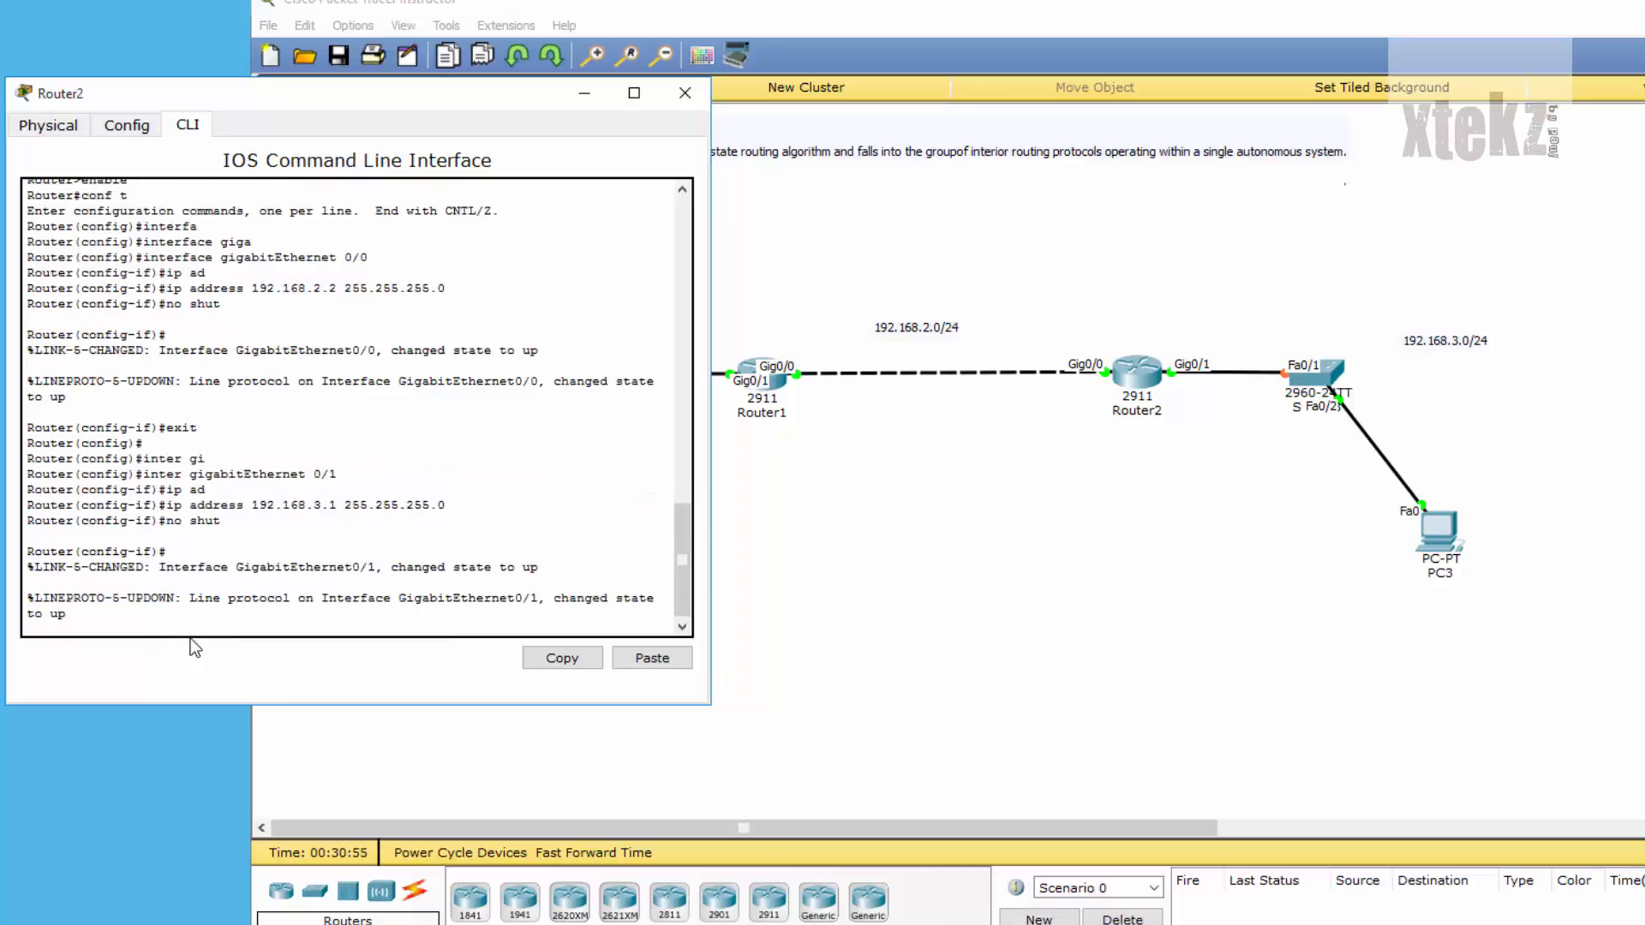
type("exit")
key("Return")
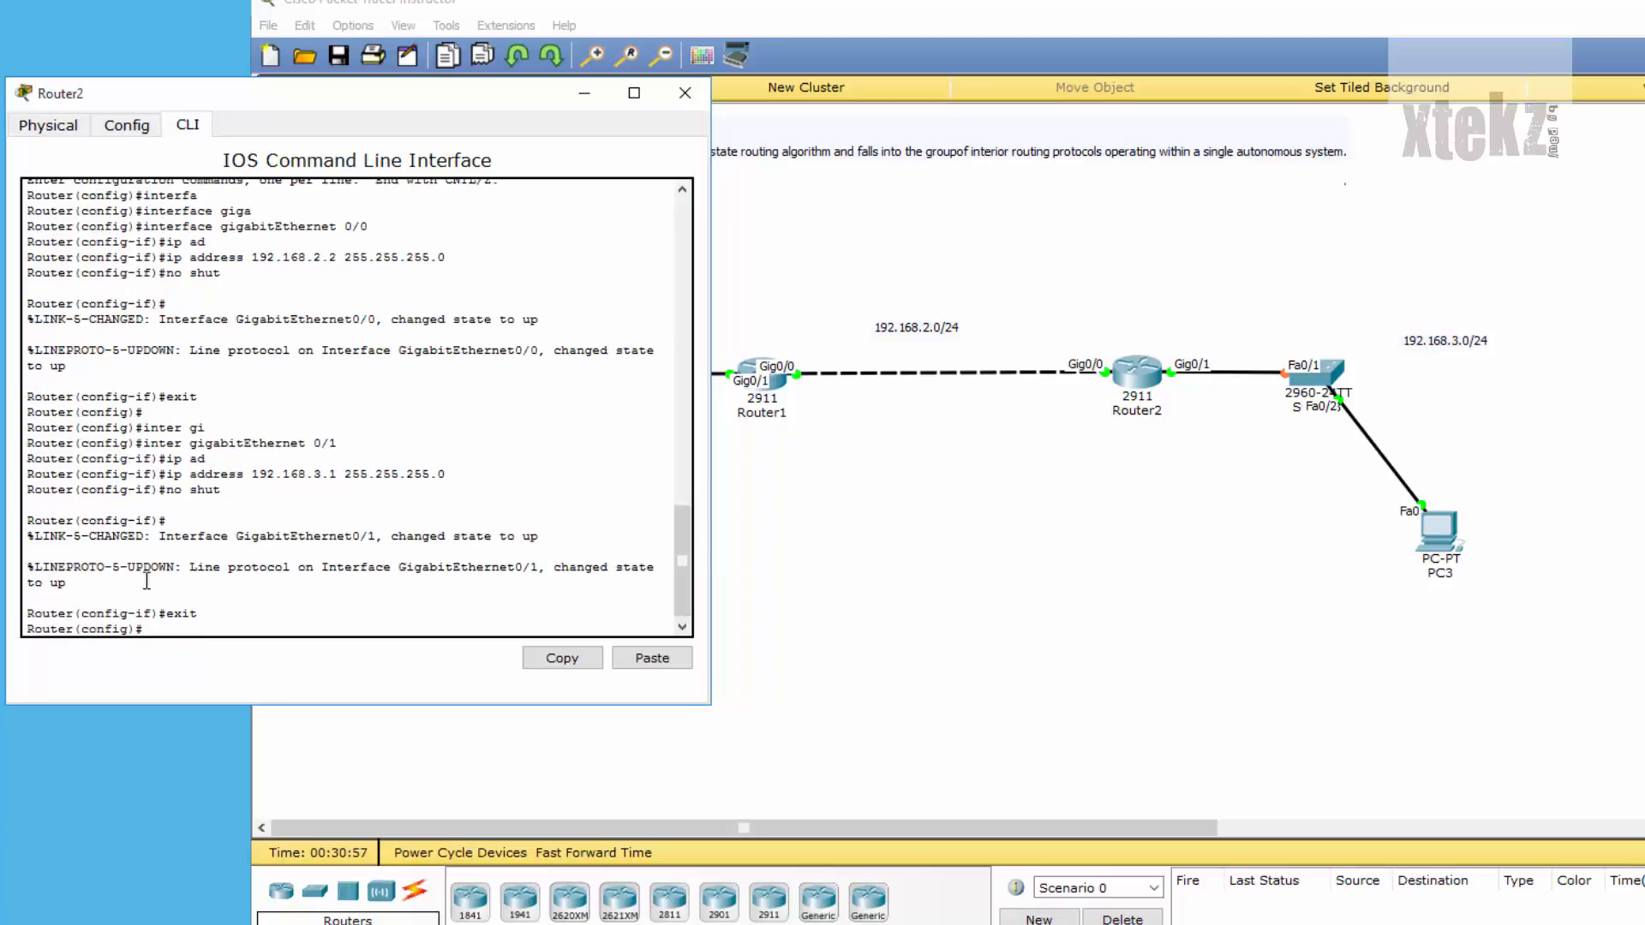
left_click(685, 92)
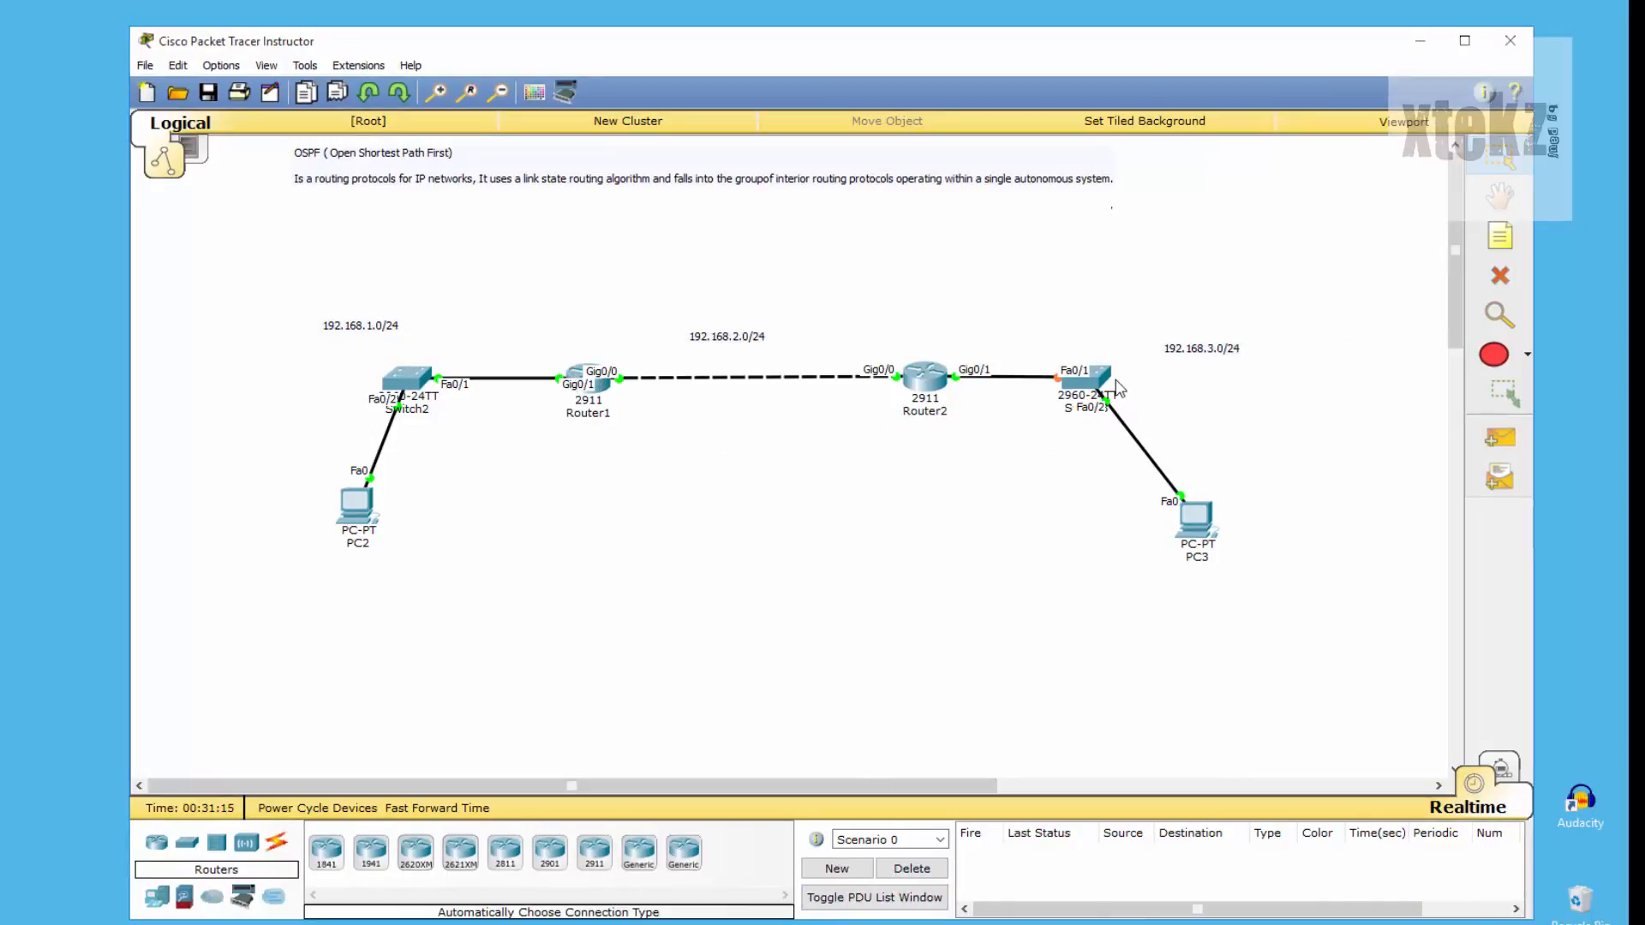
- Reopen Router1's command line at a fresh global configuration prompt and place its window clear of Router1 in the topology
left_click_drag(943, 48, 806, 28)
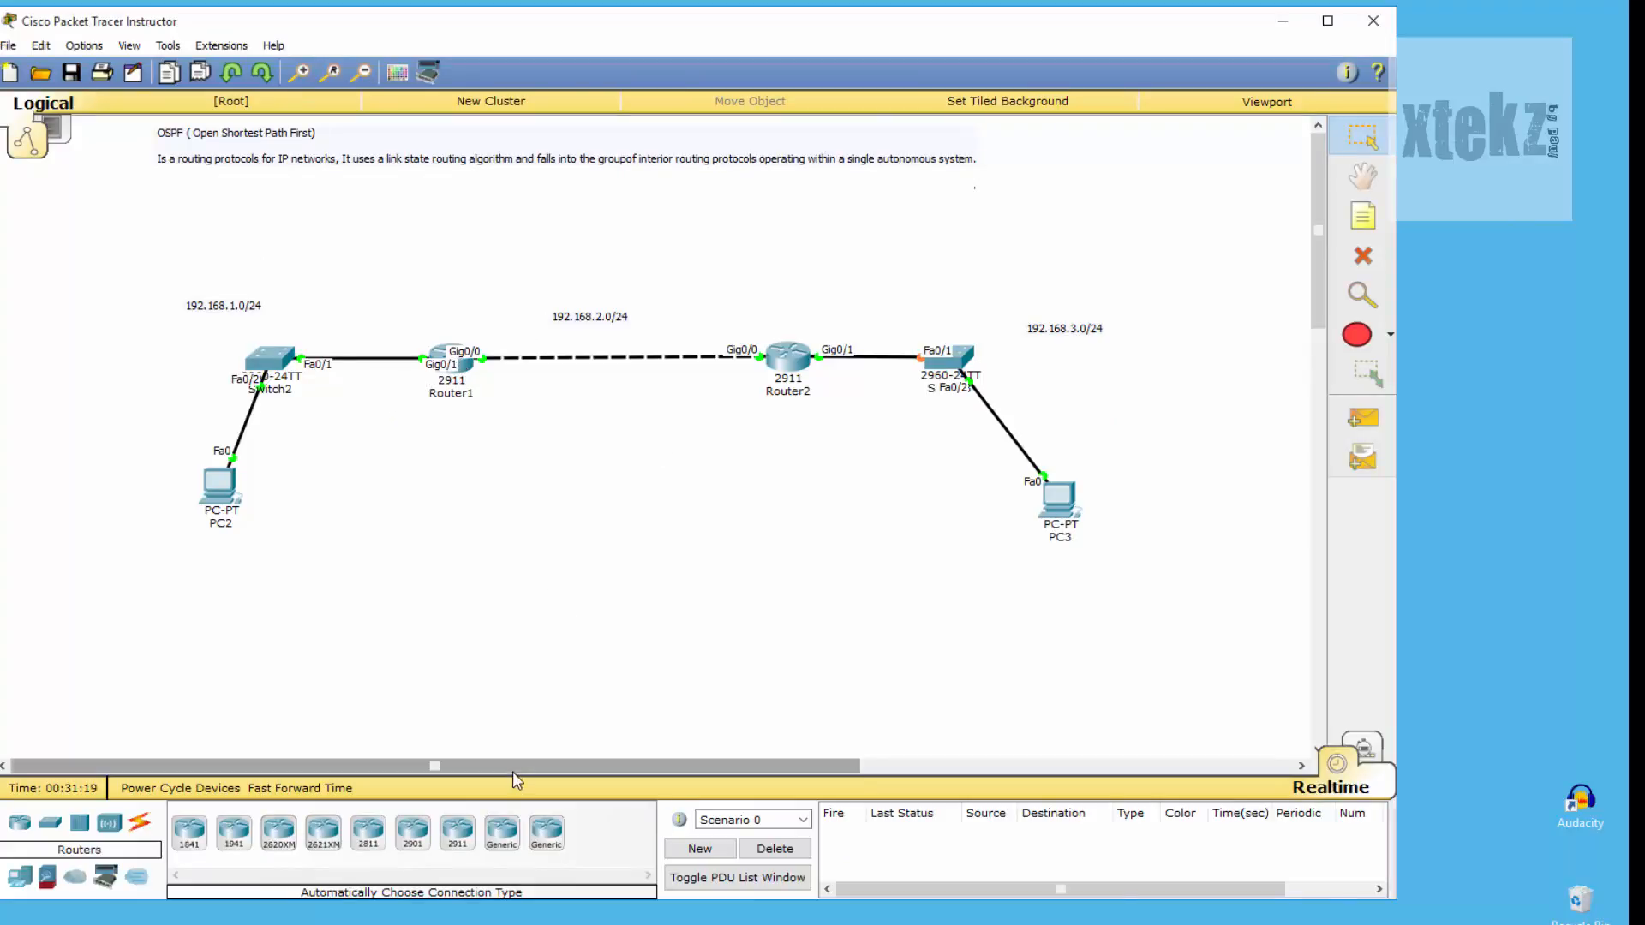
left_click_drag(512, 767, 400, 721)
left_click(451, 363)
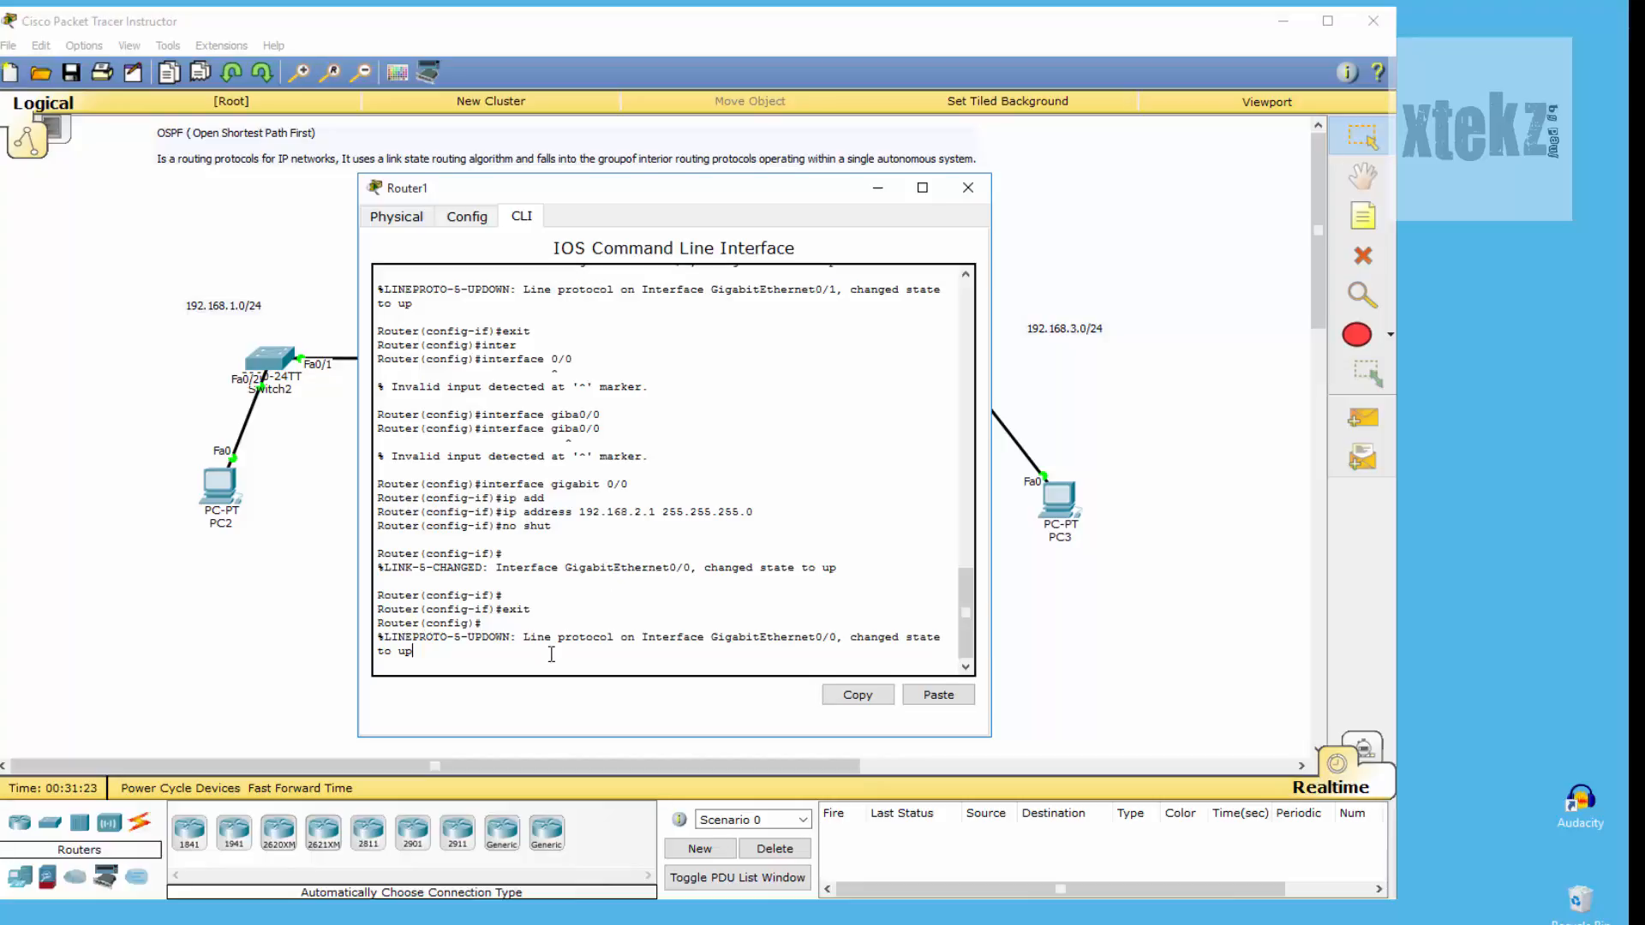
key("Return")
key("Return")
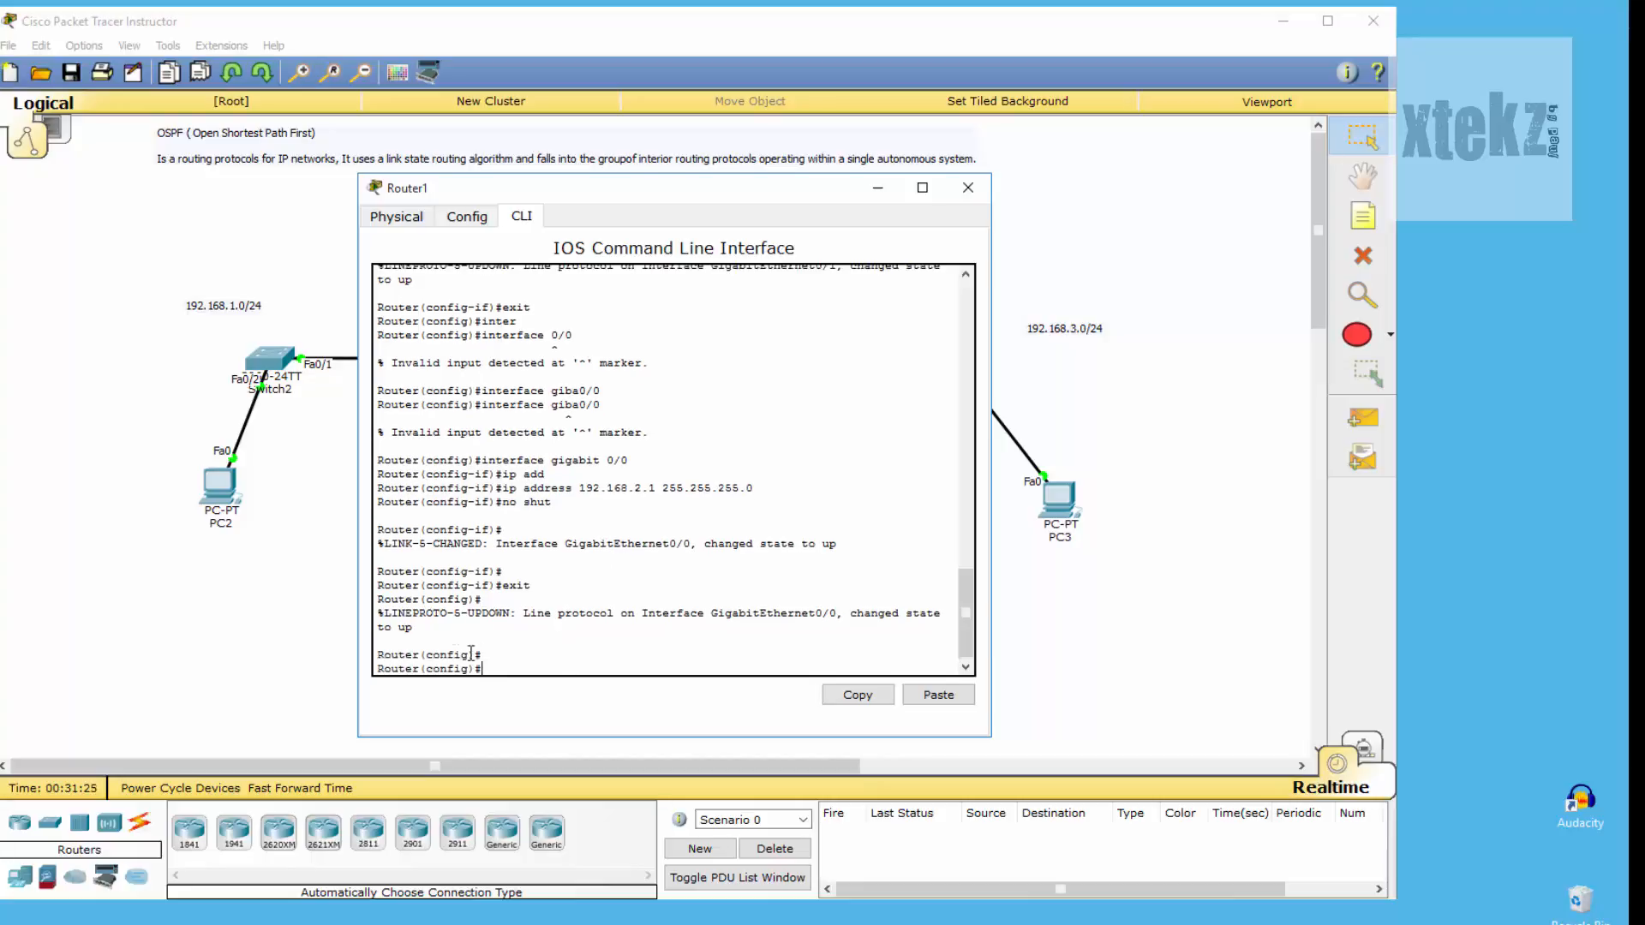
left_click_drag(397, 614, 712, 628)
left_click_drag(708, 202, 269, 256)
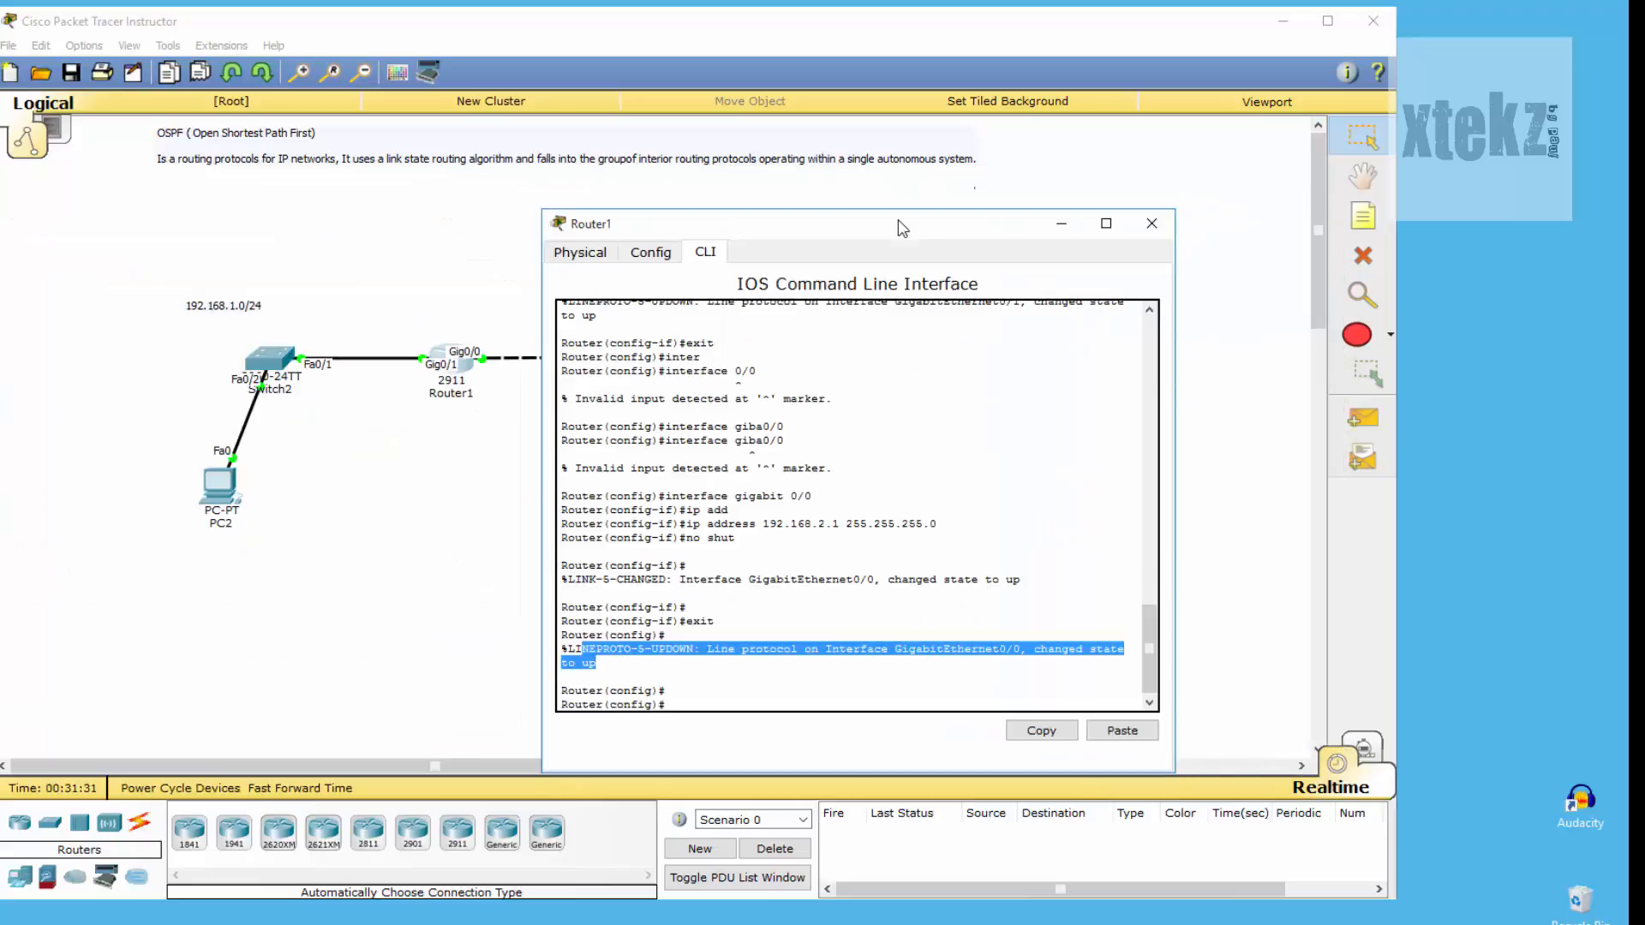
left_click(700, 645)
left_click_drag(700, 644, 688, 643)
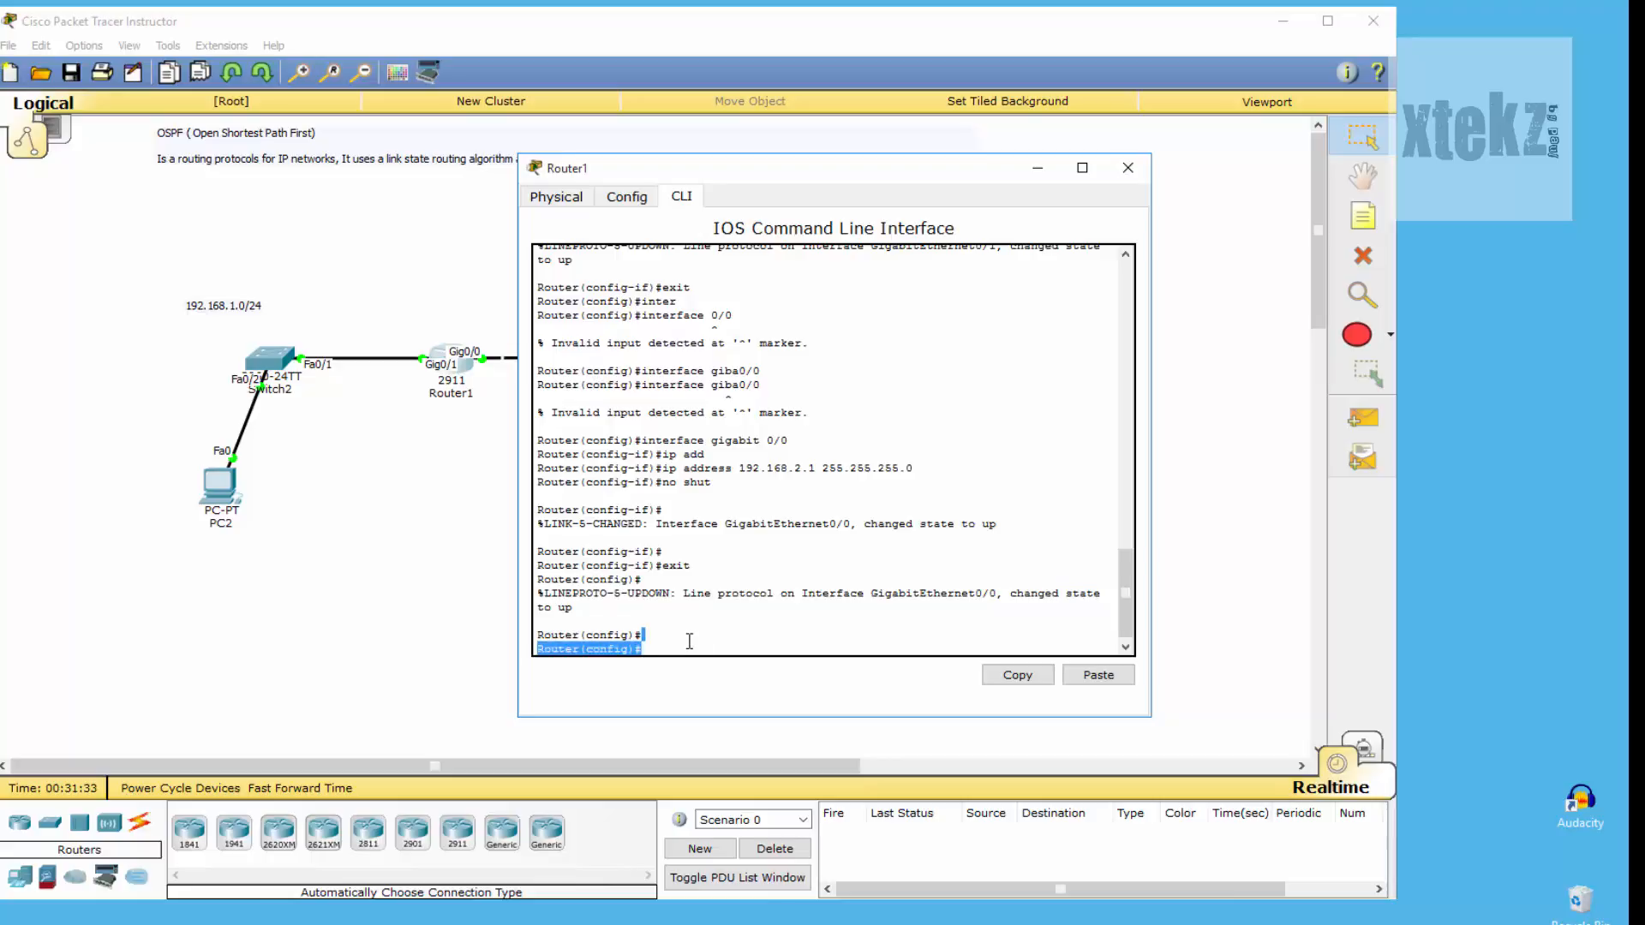
- Start OSPF process 1 on Router1 with "router ospf 1"
left_click(681, 651)
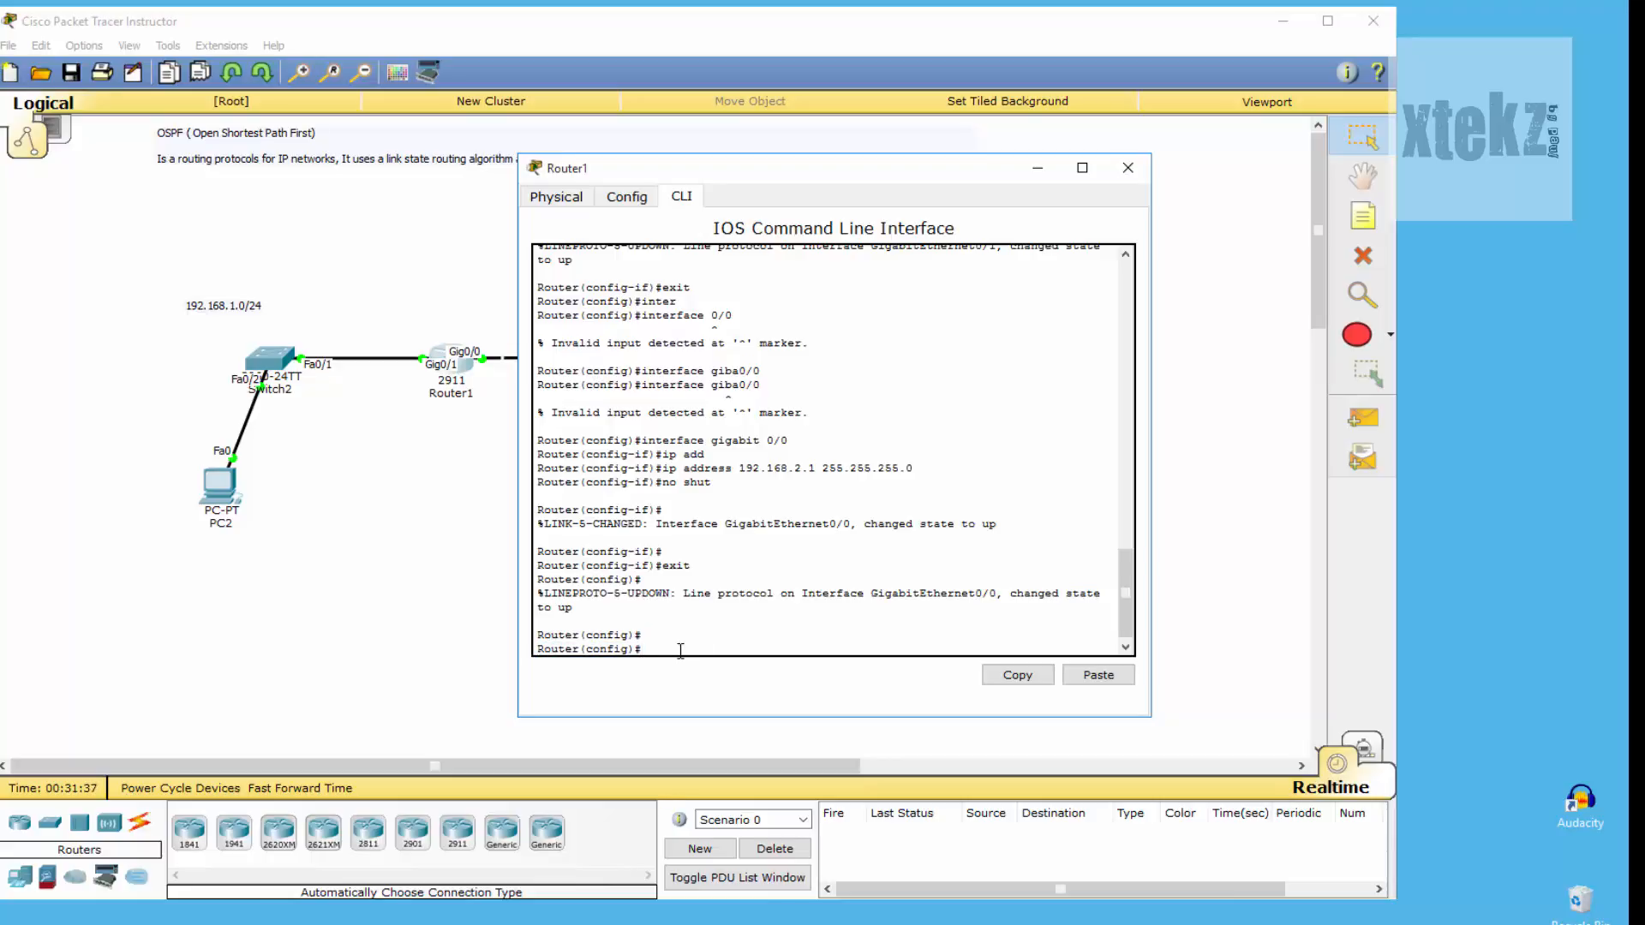
type("route")
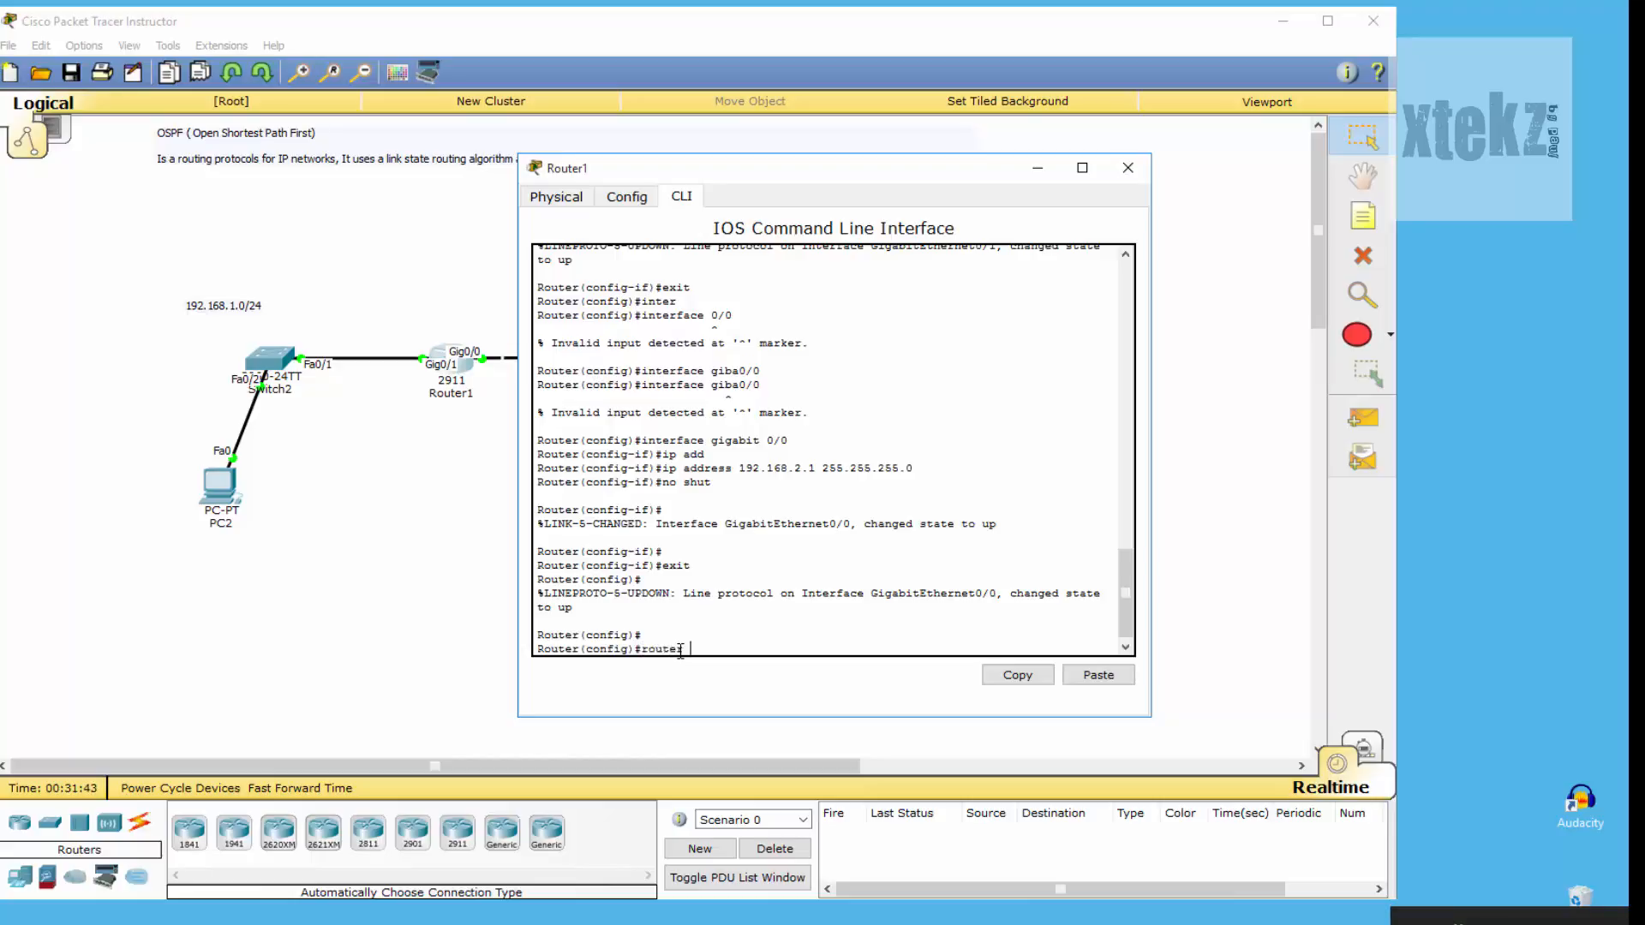
type("r op")
type("spf")
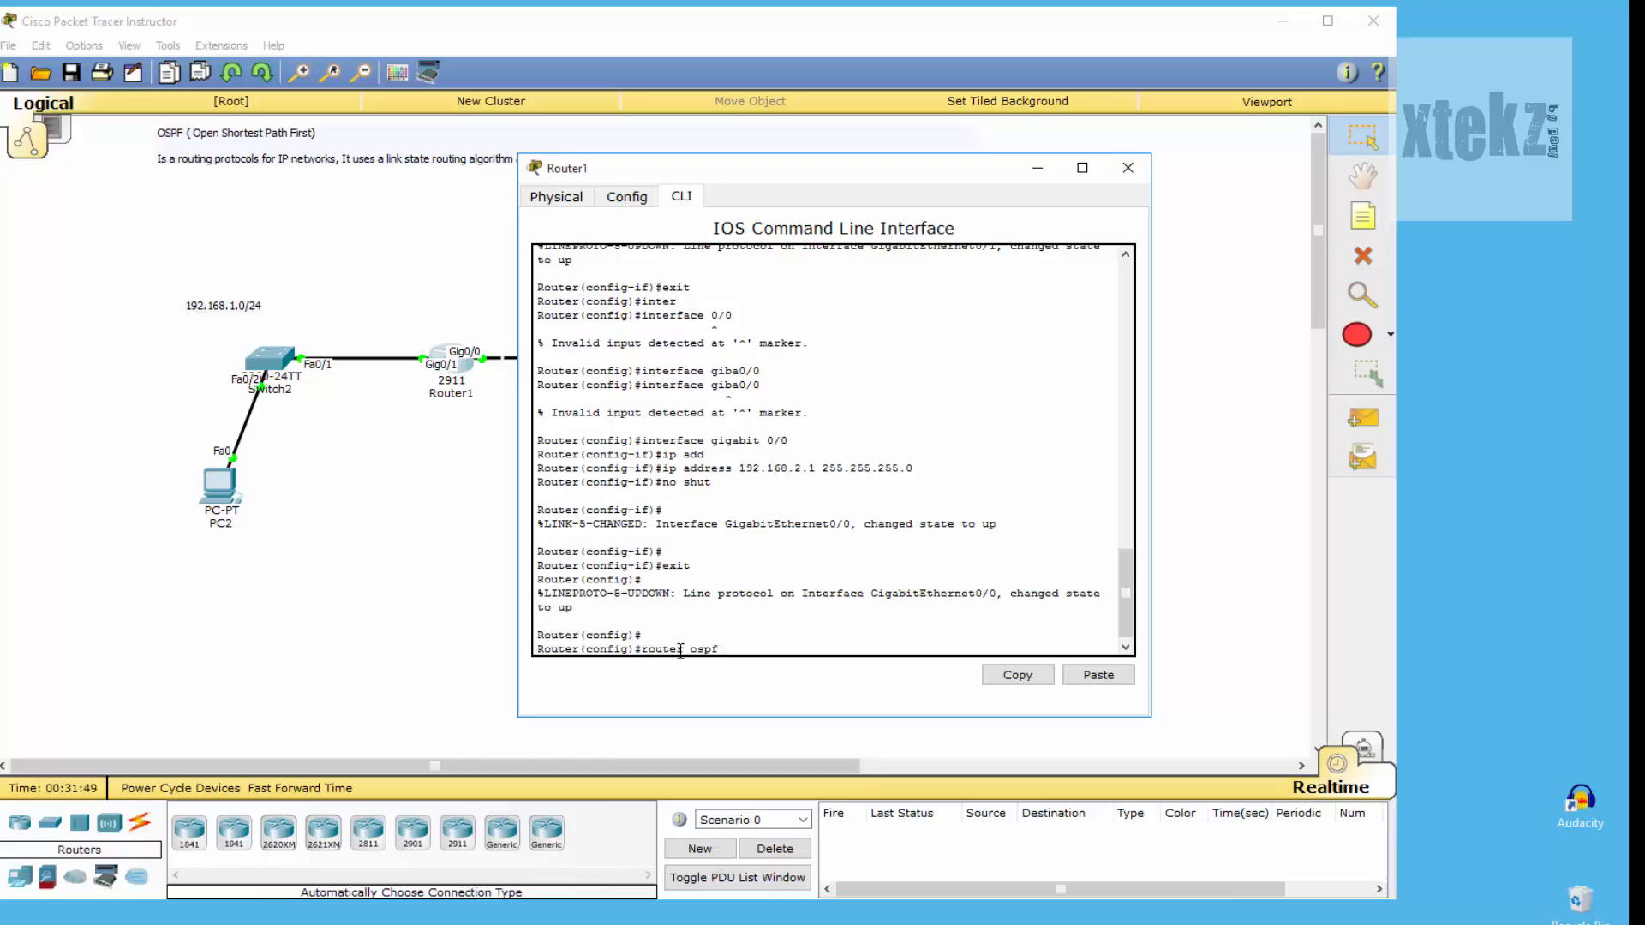
type(" 1")
key("Return")
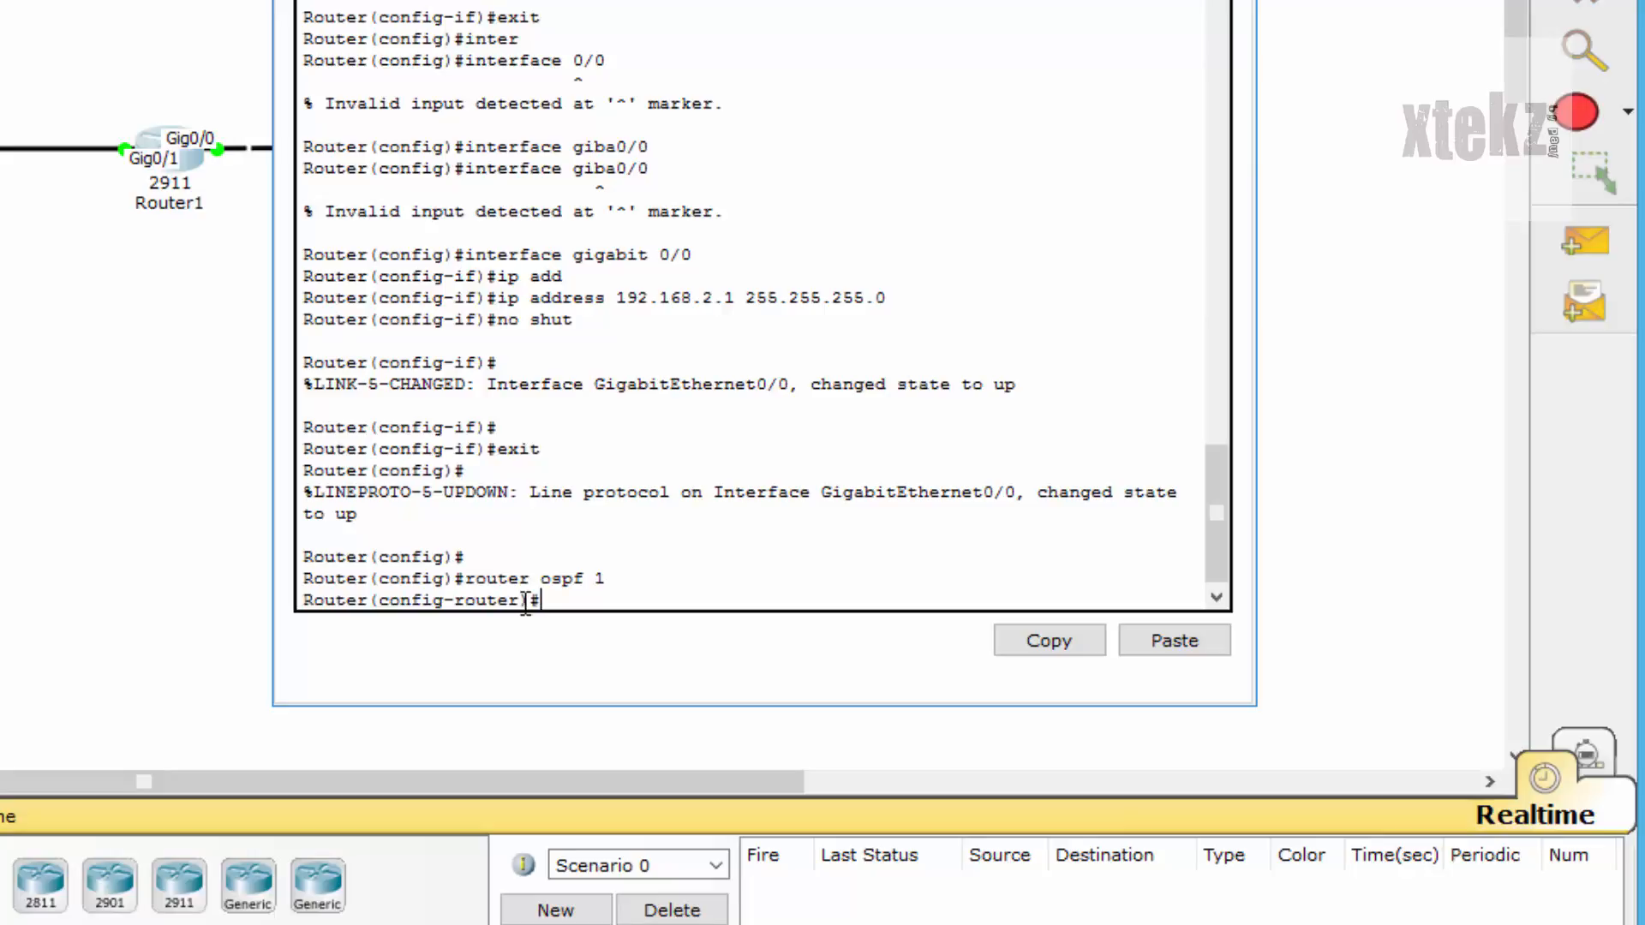
- Begin the OSPF statement "network 192.1668.2.0" at Router1's prompt and place the window clear of Router1 in the topology
type("network")
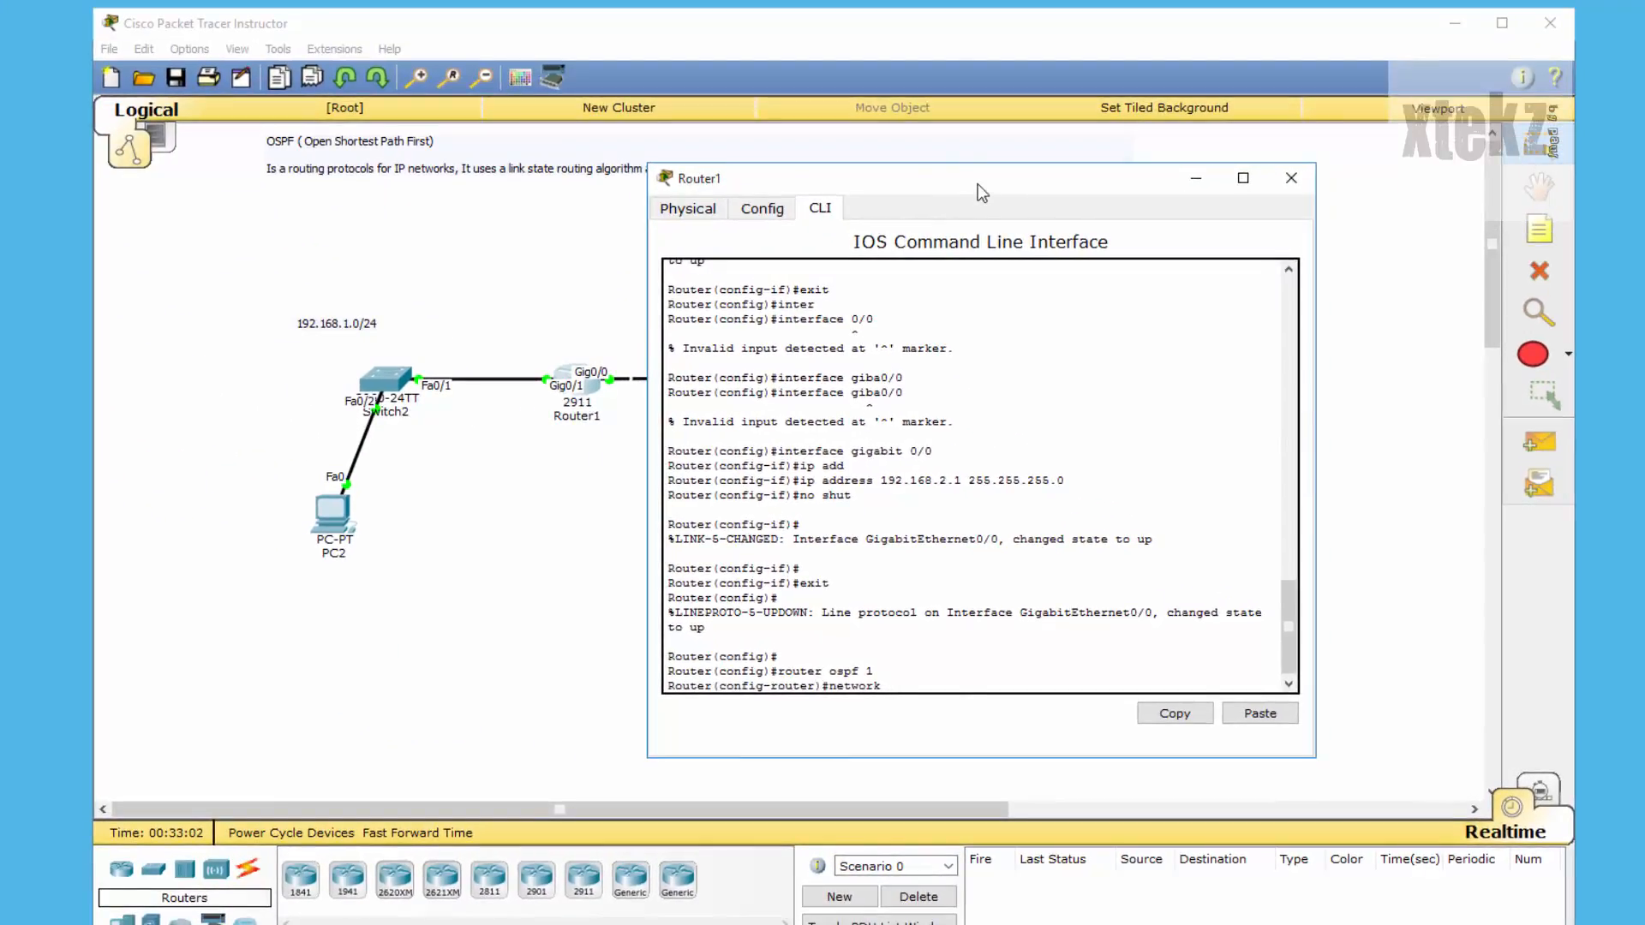
left_click_drag(1015, 185, 257, 200)
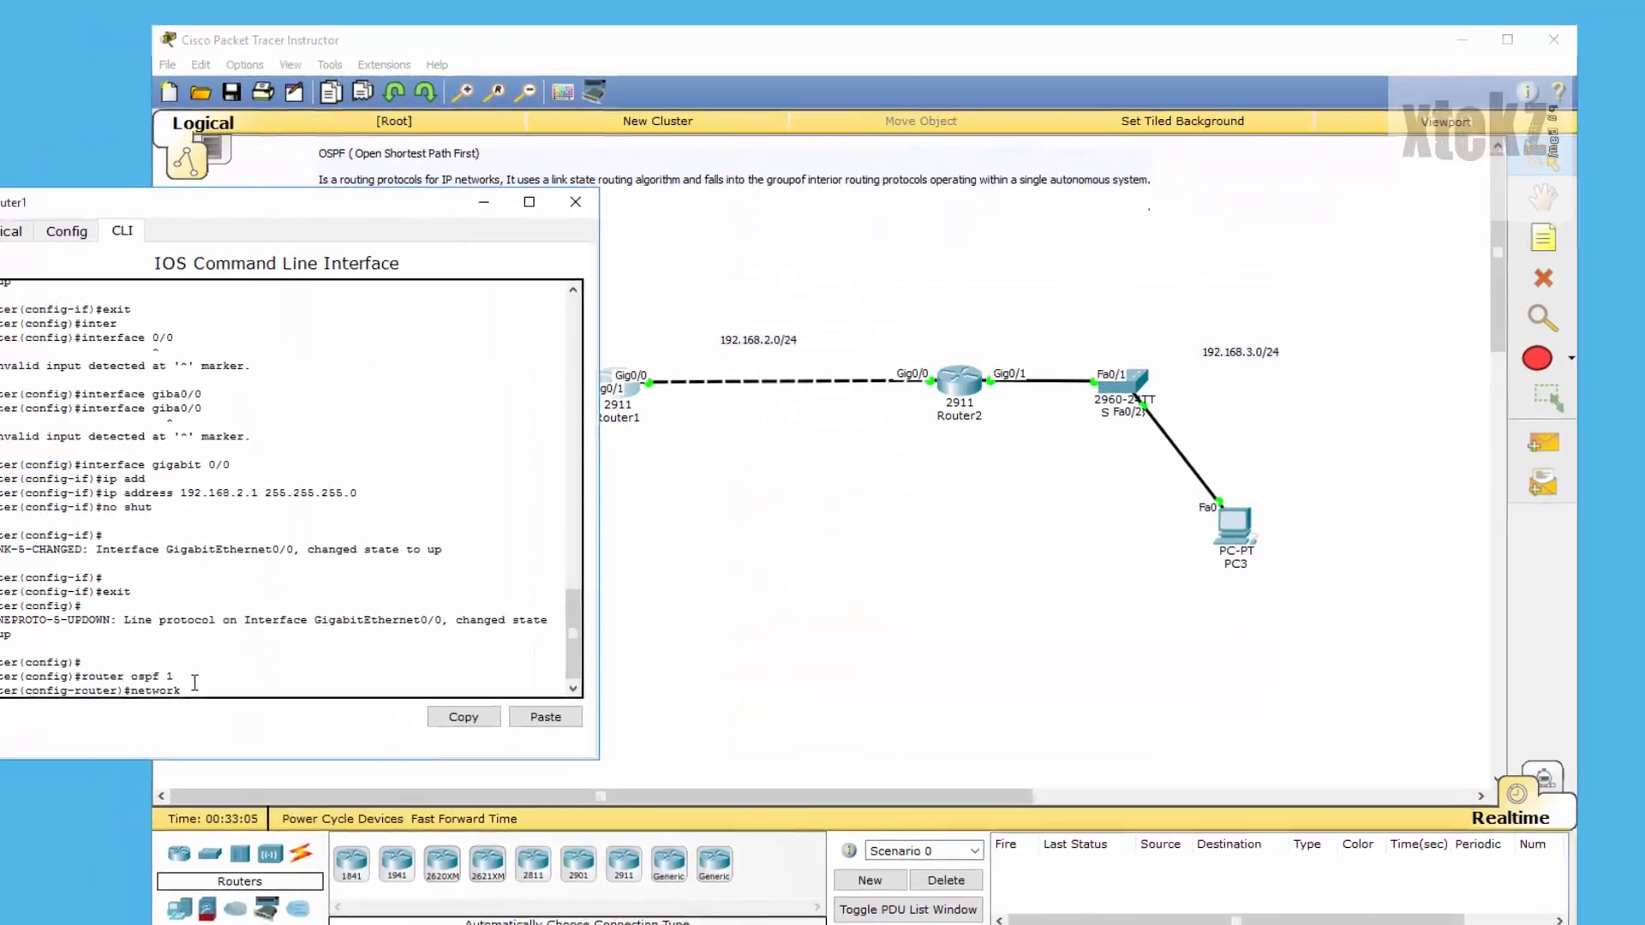
type("19")
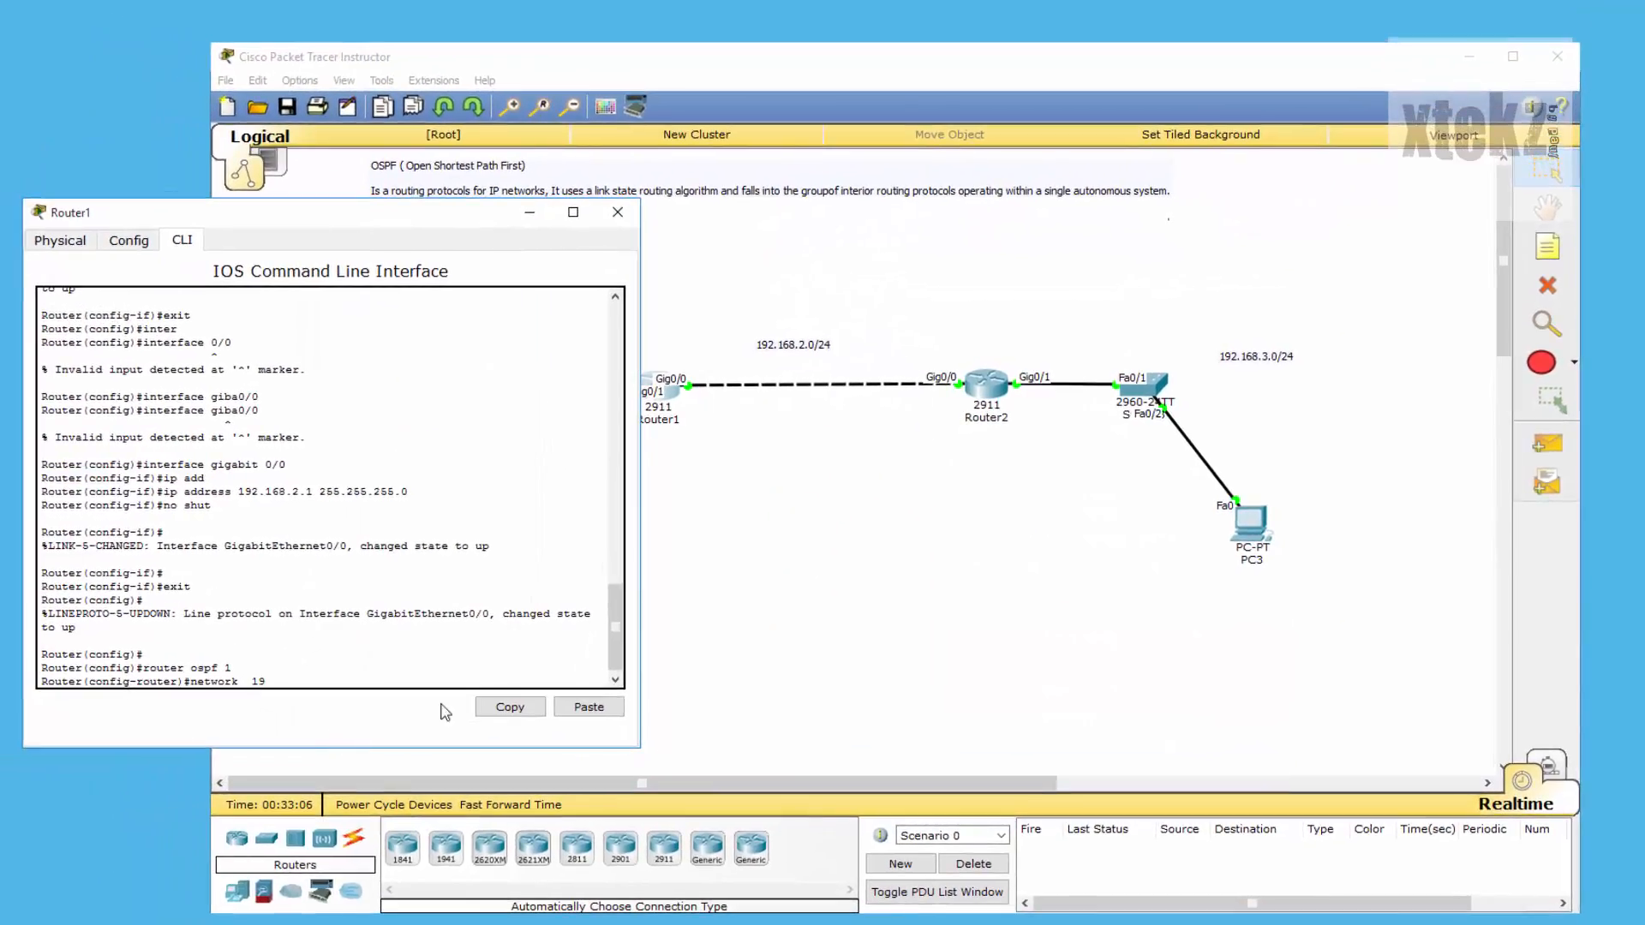
type("2.168.20")
key("BackSpace")
type(".0")
key("BackSpace")
key("BackSpace")
key("BackSpace")
key("BackSpace")
key("BackSpace")
key("BackSpace")
key("BackSpace")
key("BackSpace")
key("BackSpace")
key("BackSpace")
key("BackSpace")
key("BackSpace")
key("BackSpace")
type("k 192.1668.20.0")
mouse_move(396, 212)
left_mouse_down()
mouse_move(521, 205)
mouse_move(419, 189)
left_mouse_up()
left_click_drag(357, 656, 291, 645)
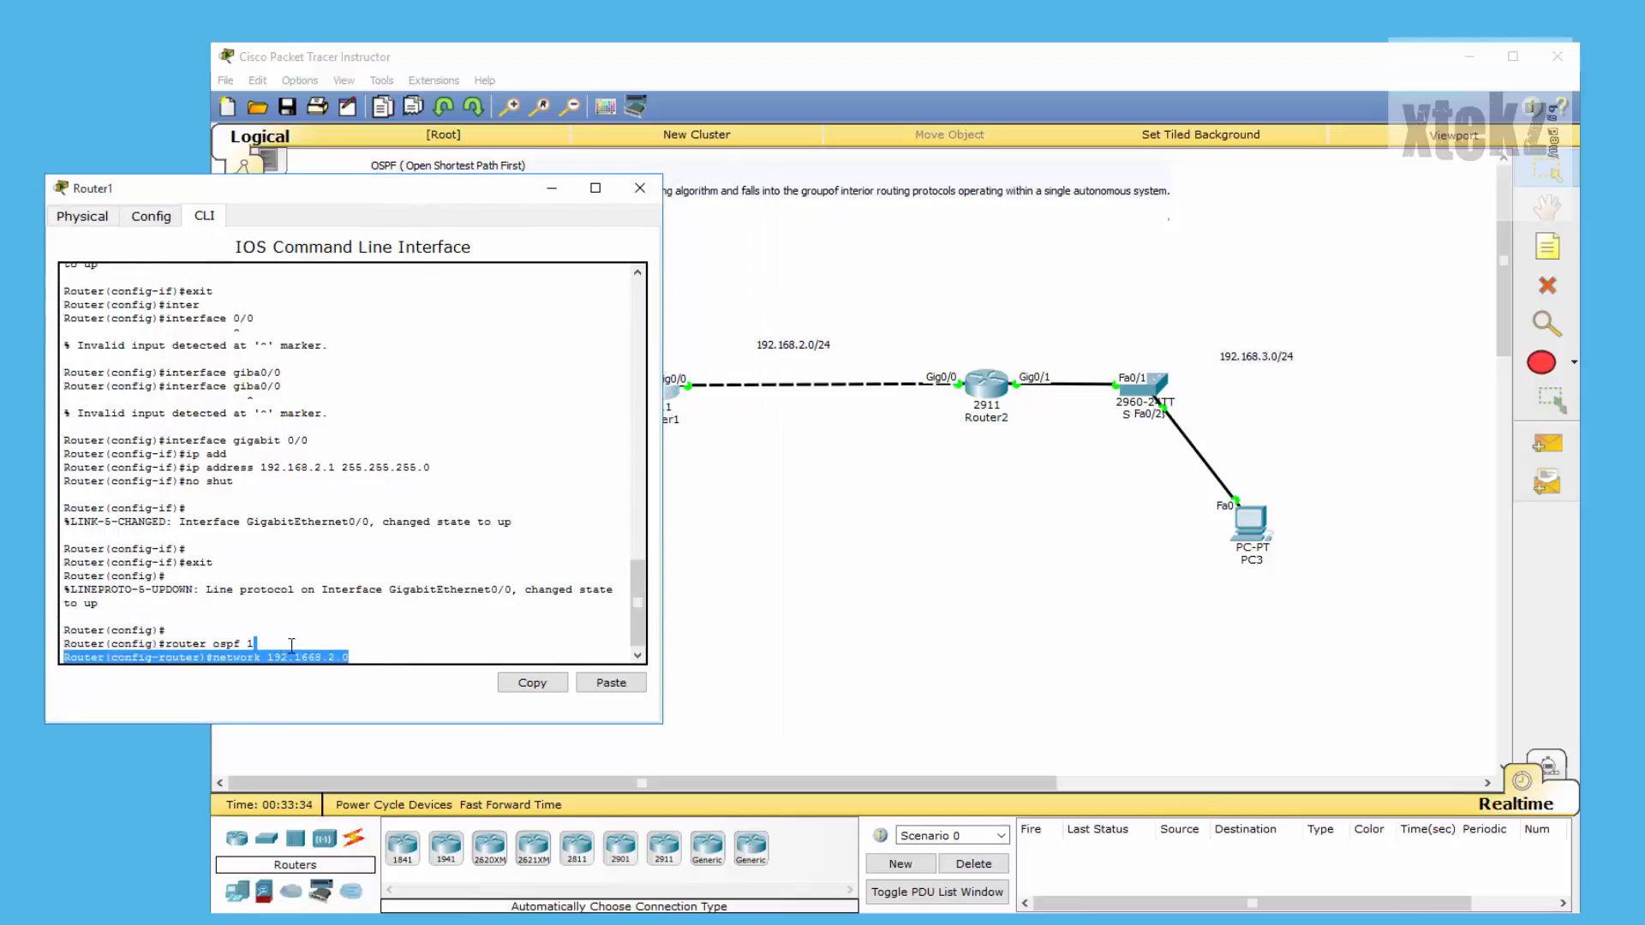
left_click(291, 645)
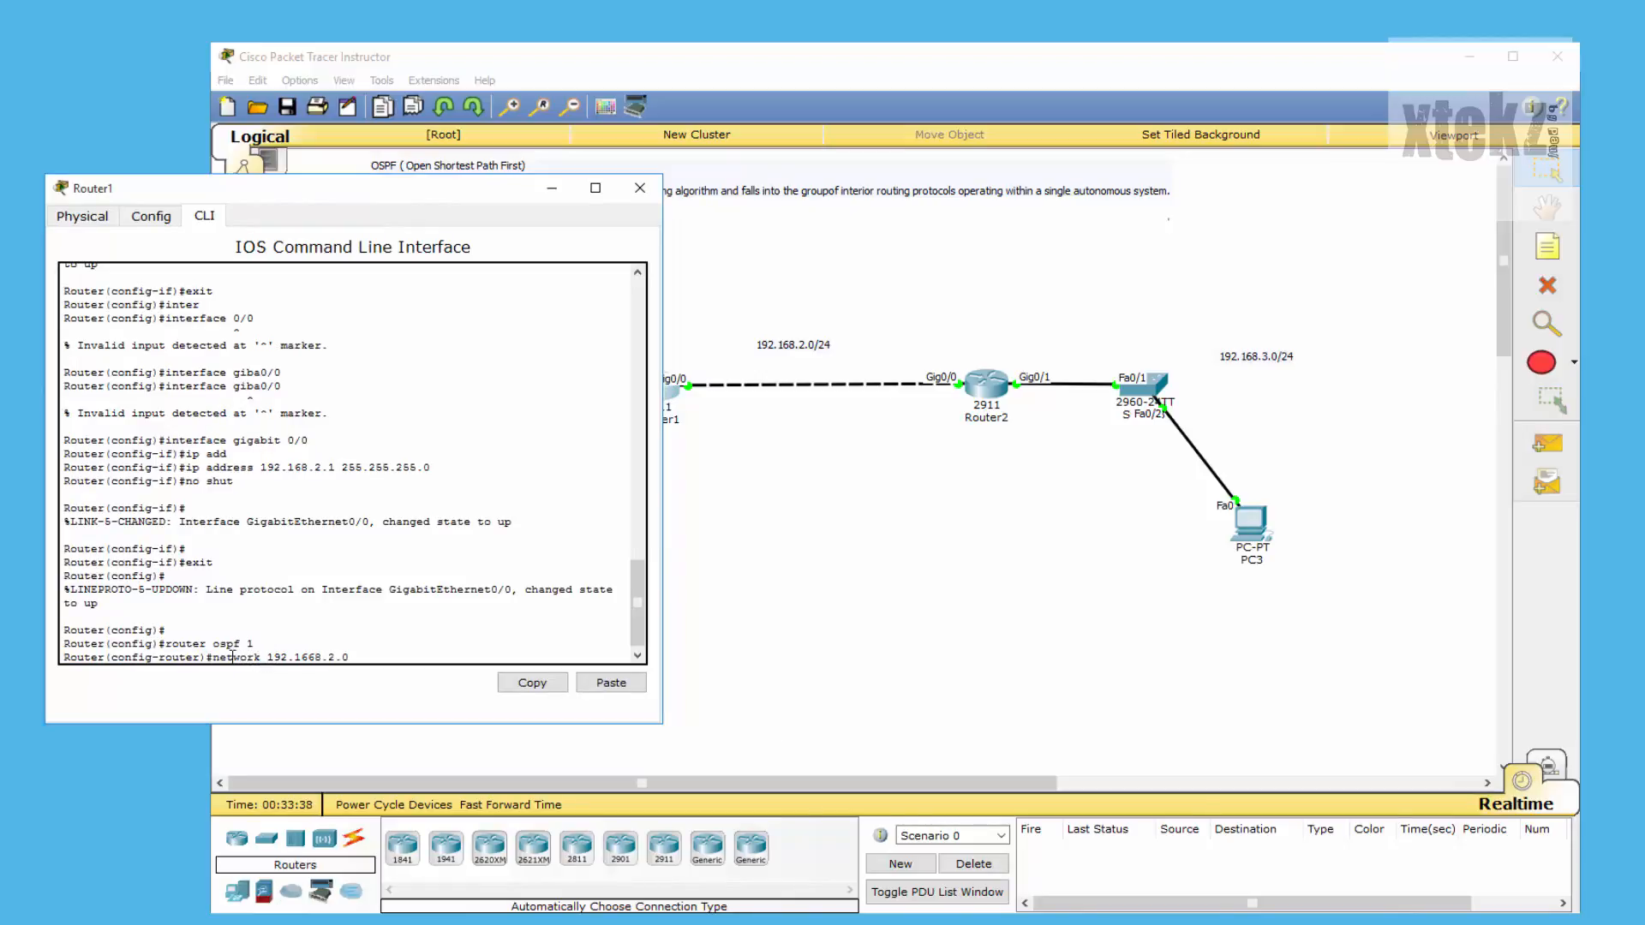
left_click_drag(233, 658, 352, 657)
left_click(296, 658)
left_click_drag(455, 205, 397, 227)
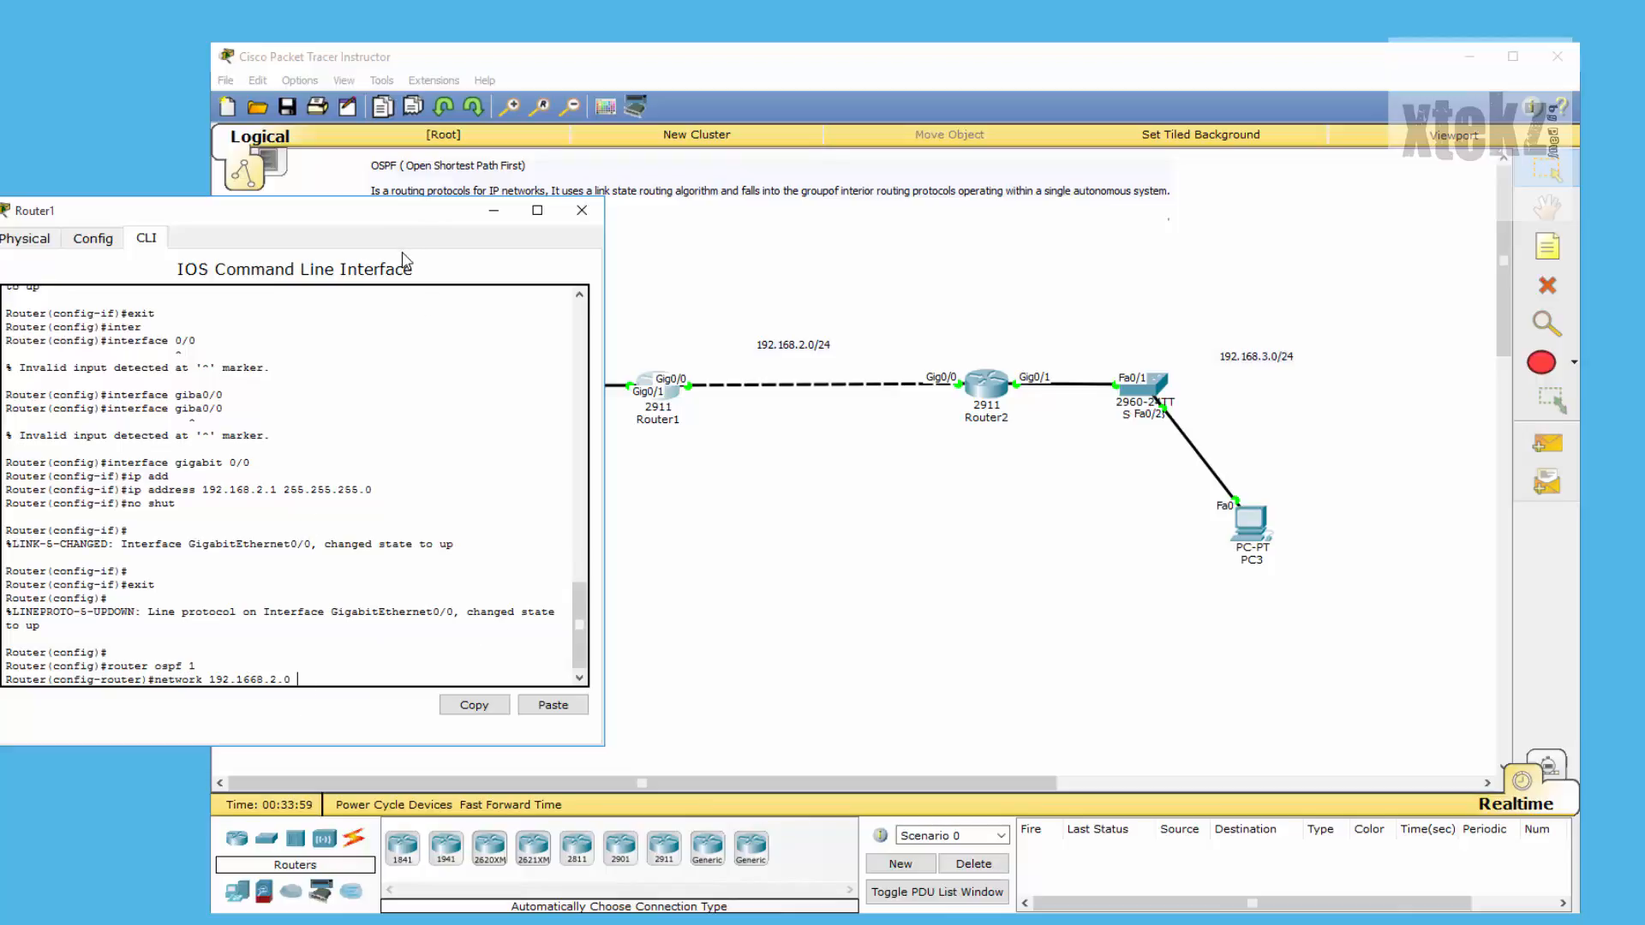
- Complete Router1's network statement with the wildcard mask 0.0.0.255 instead of a subnet mask and submit it
type("255.255.255.0")
key("Left")
key("BackSpace")
key("BackSpace")
key("BackSpace")
key("BackSpace")
key("BackSpace")
key("BackSpace")
key("BackSpace")
key("BackSpace")
key("BackSpace")
type("0.0.0.255")
key("Return")
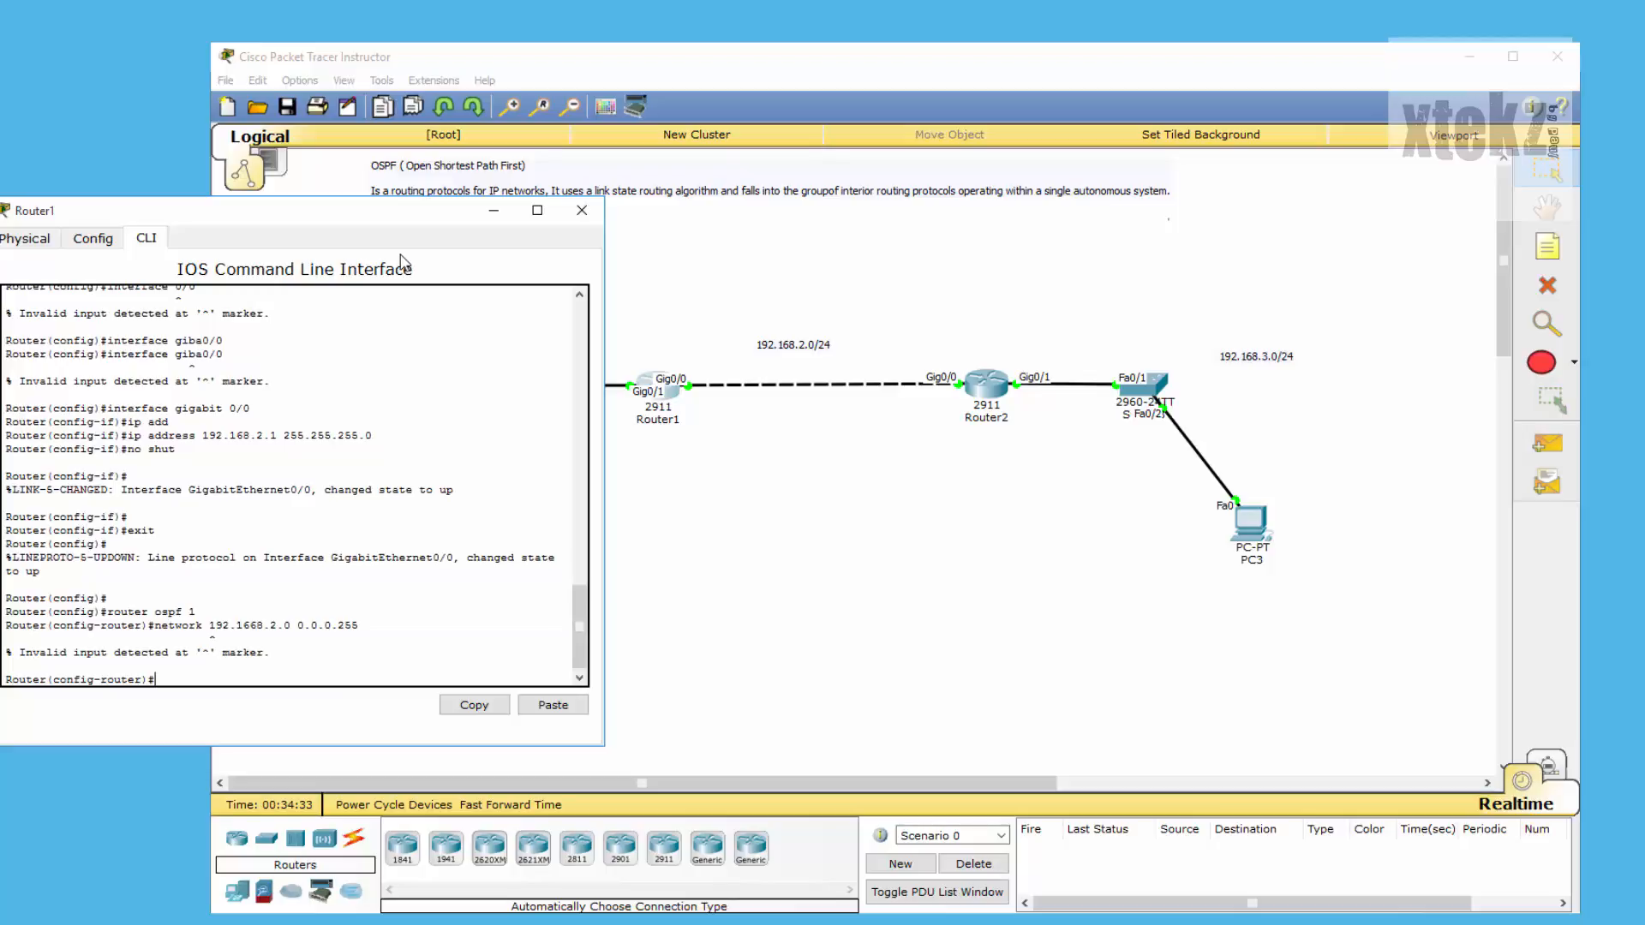
- Correct Router1's recalled statement to network 192.168.2.0 with wildcard 0.0.0.255, add area 0 and submit it
key("Up")
key("BackSpace")
key("Return")
key("Up")
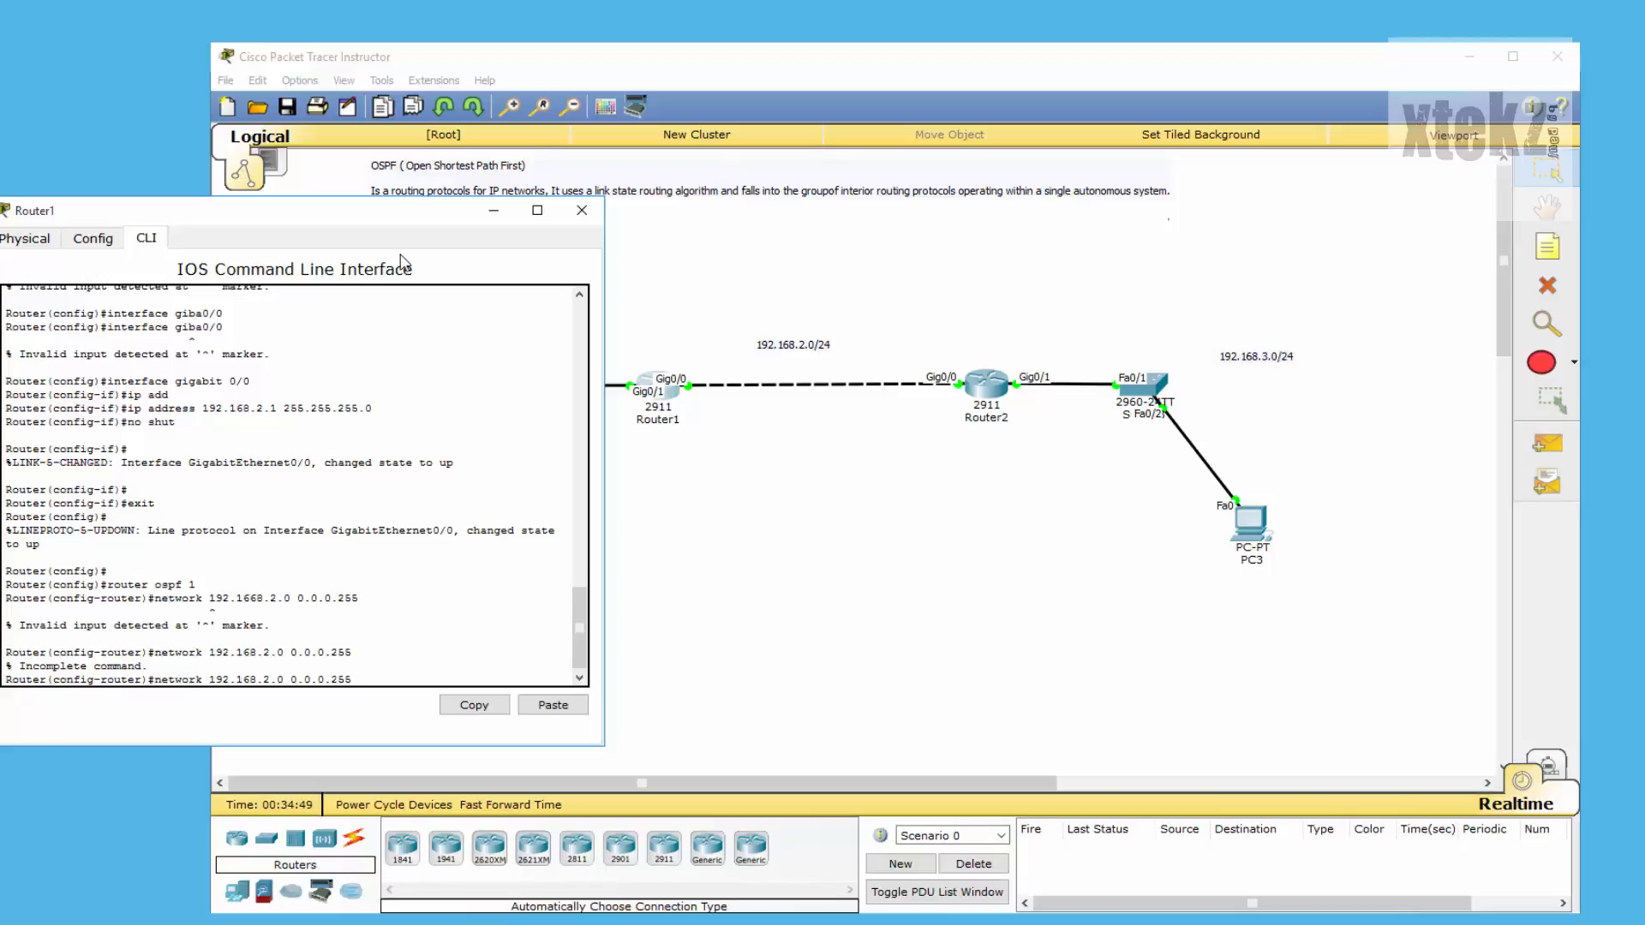
type("area 0")
key("Return")
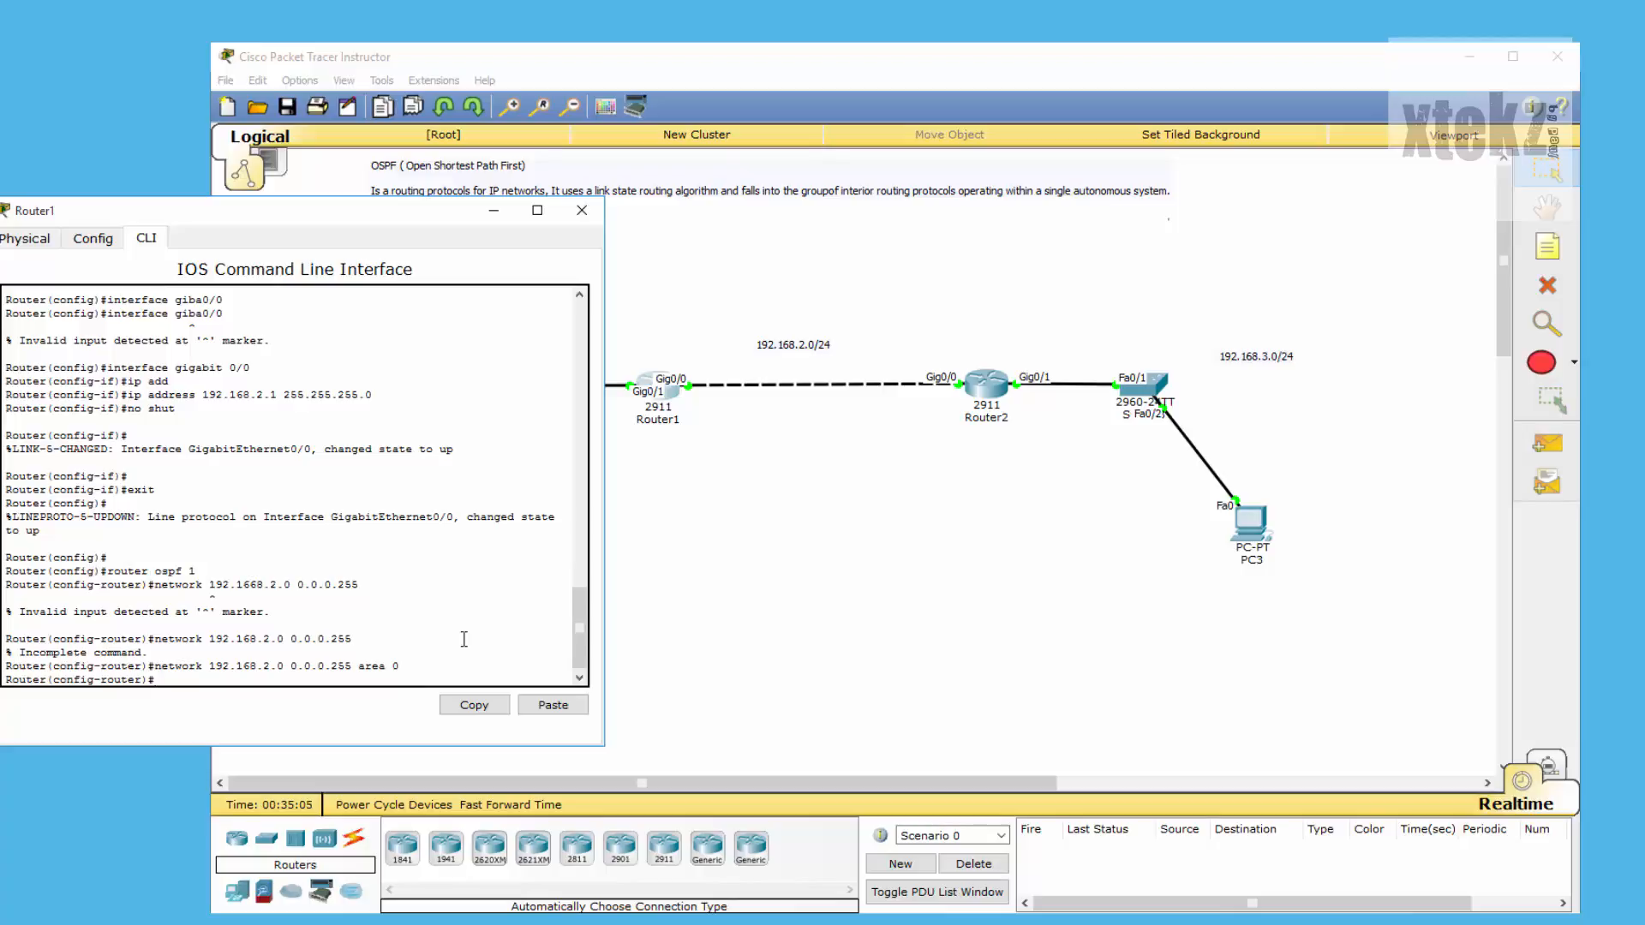
- Add the OSPF statement "network 192.168.1.1 0.0.0.0 area 0" on Router1
left_click_drag(387, 221, 298, 205)
left_click(825, 491)
left_click(150, 241)
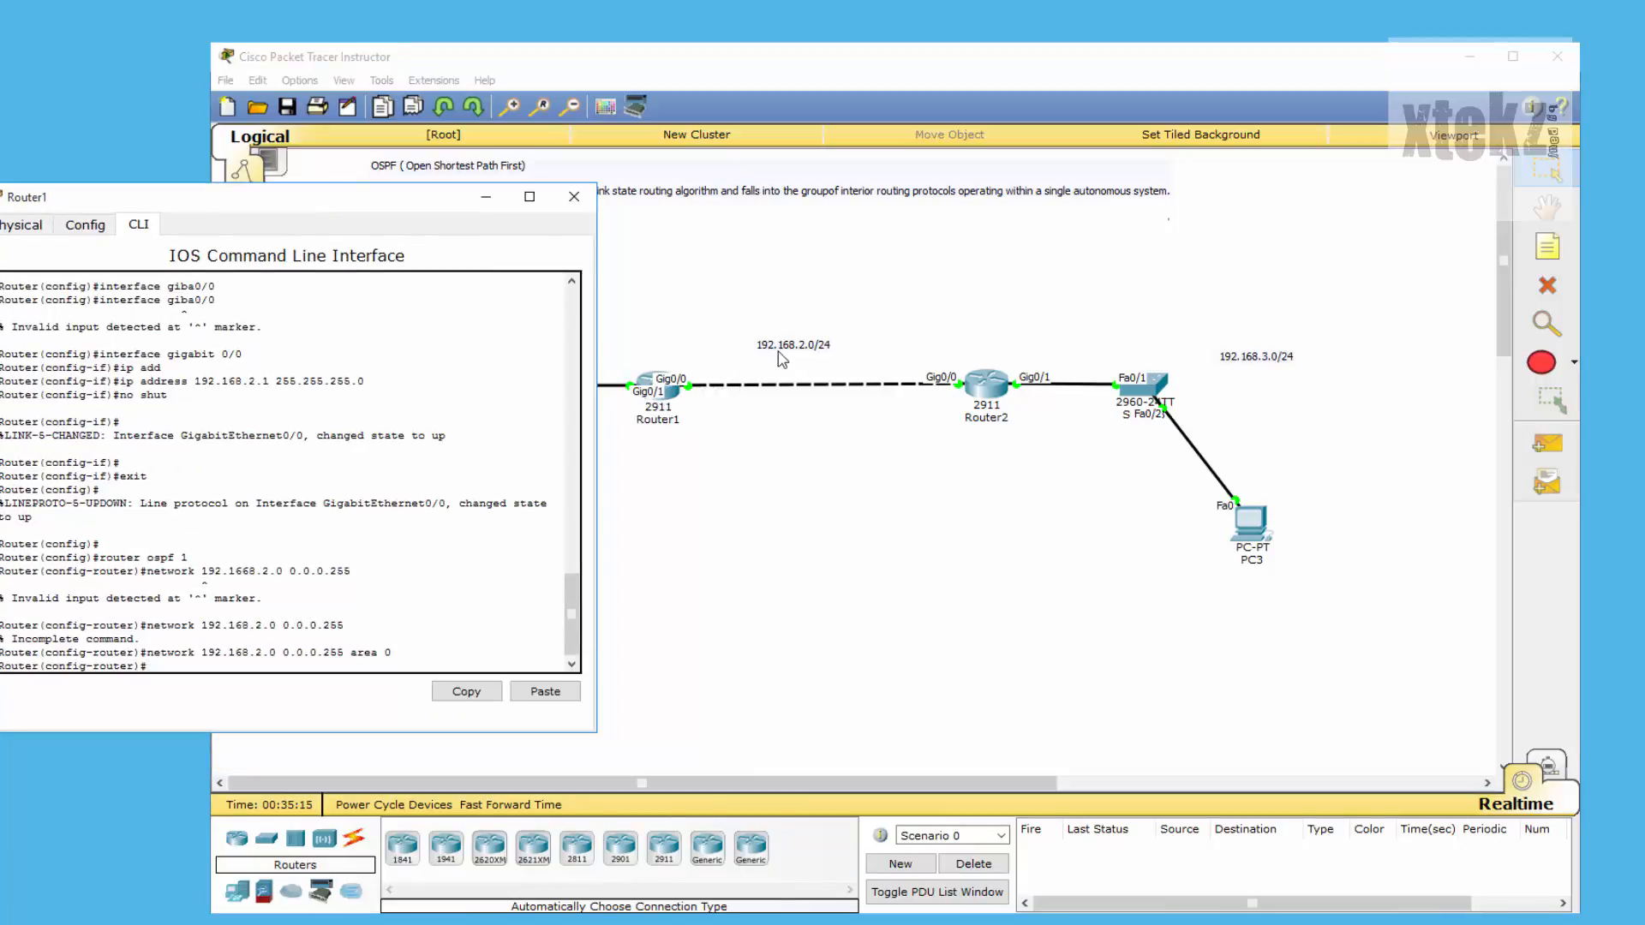
left_click_drag(390, 206, 439, 184)
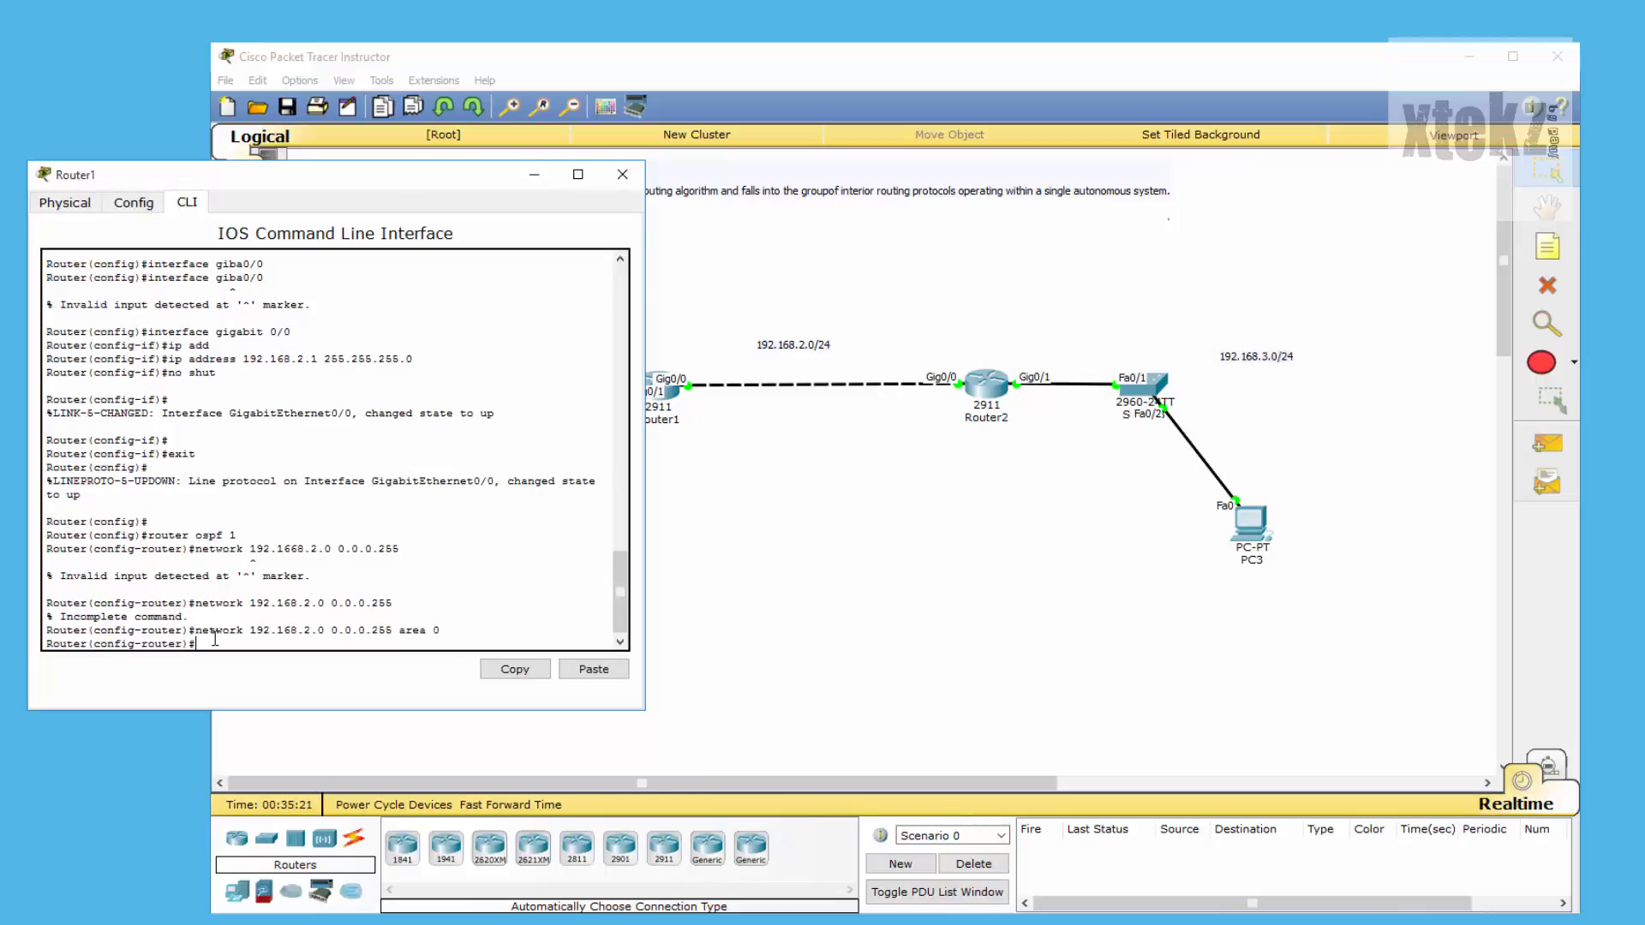
type("etwo")
key("Tab")
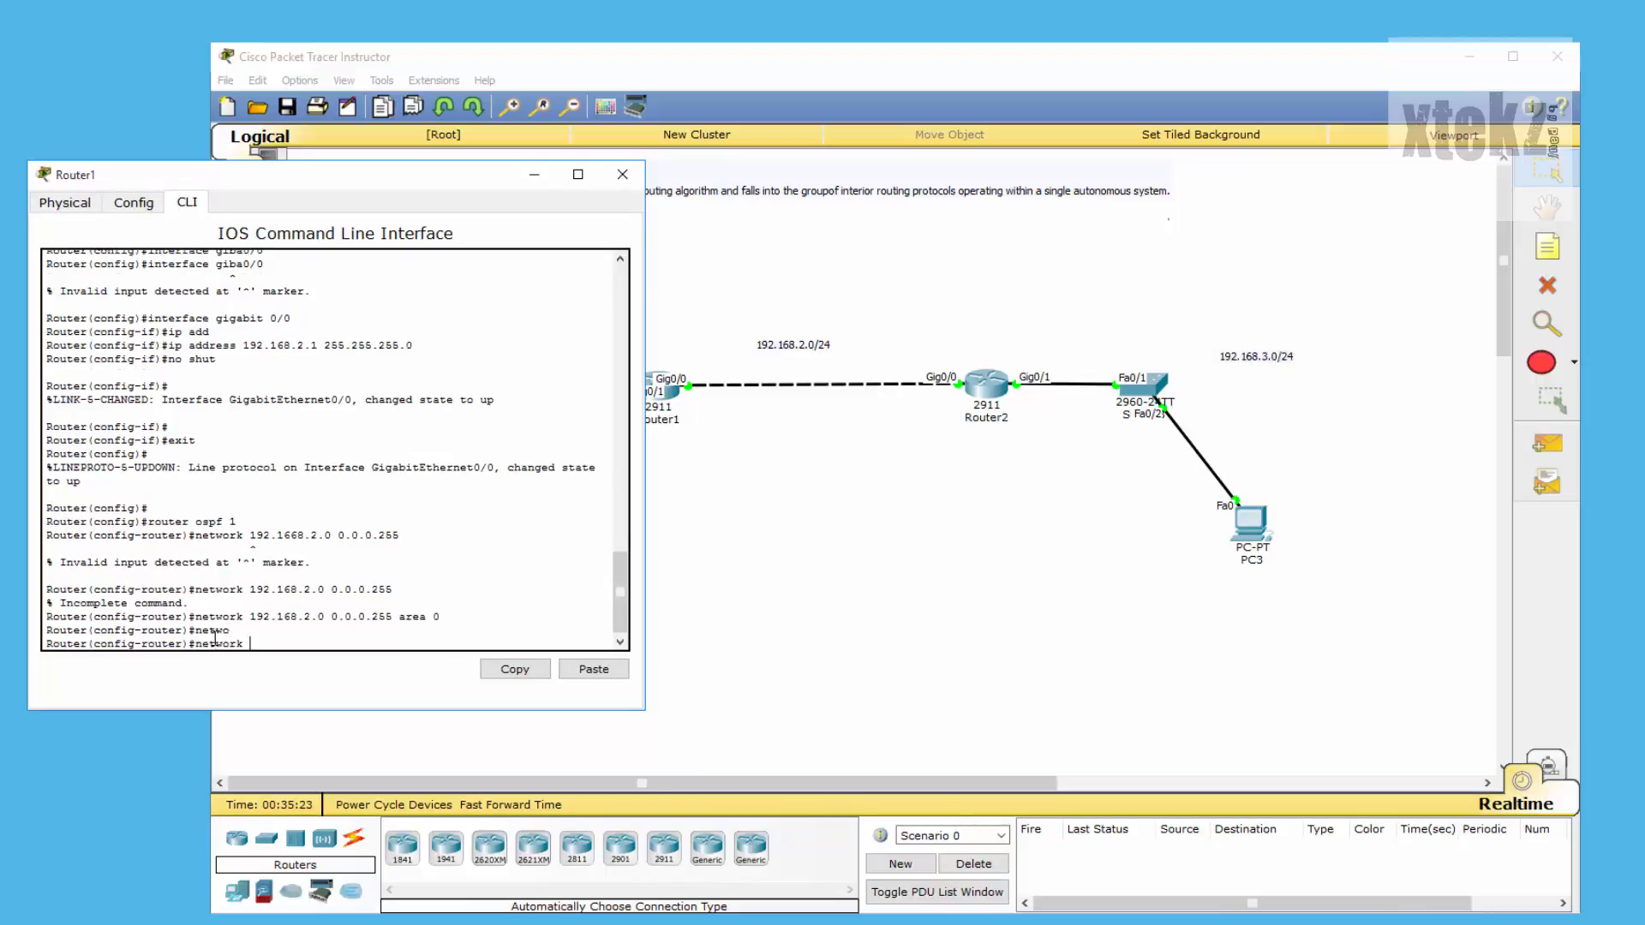
type("192.168.1.1 00")
key("BackSpace")
type(".2")
type(".0.0.")
type("0 are")
key("BackSpace")
key("Return")
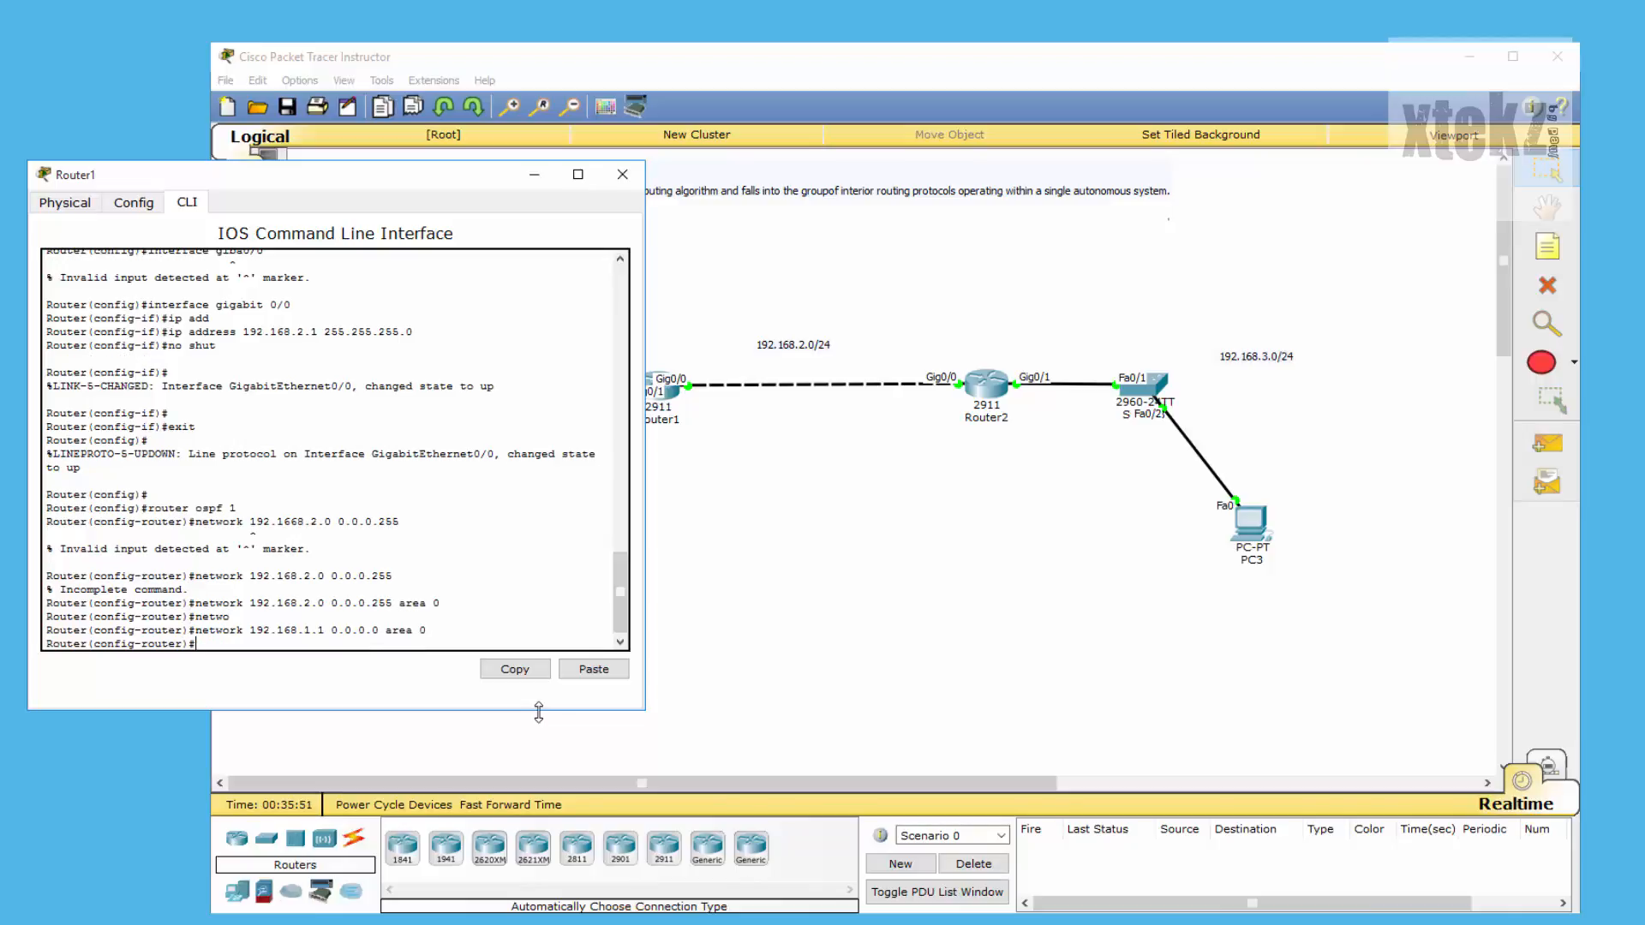
- Write "network 192.168.2.1 0.0.0.0 area 0" at Router1's prompt and move the window down to uncover the router links
type("network 192.168.2.1 0.0.0.0 area 0")
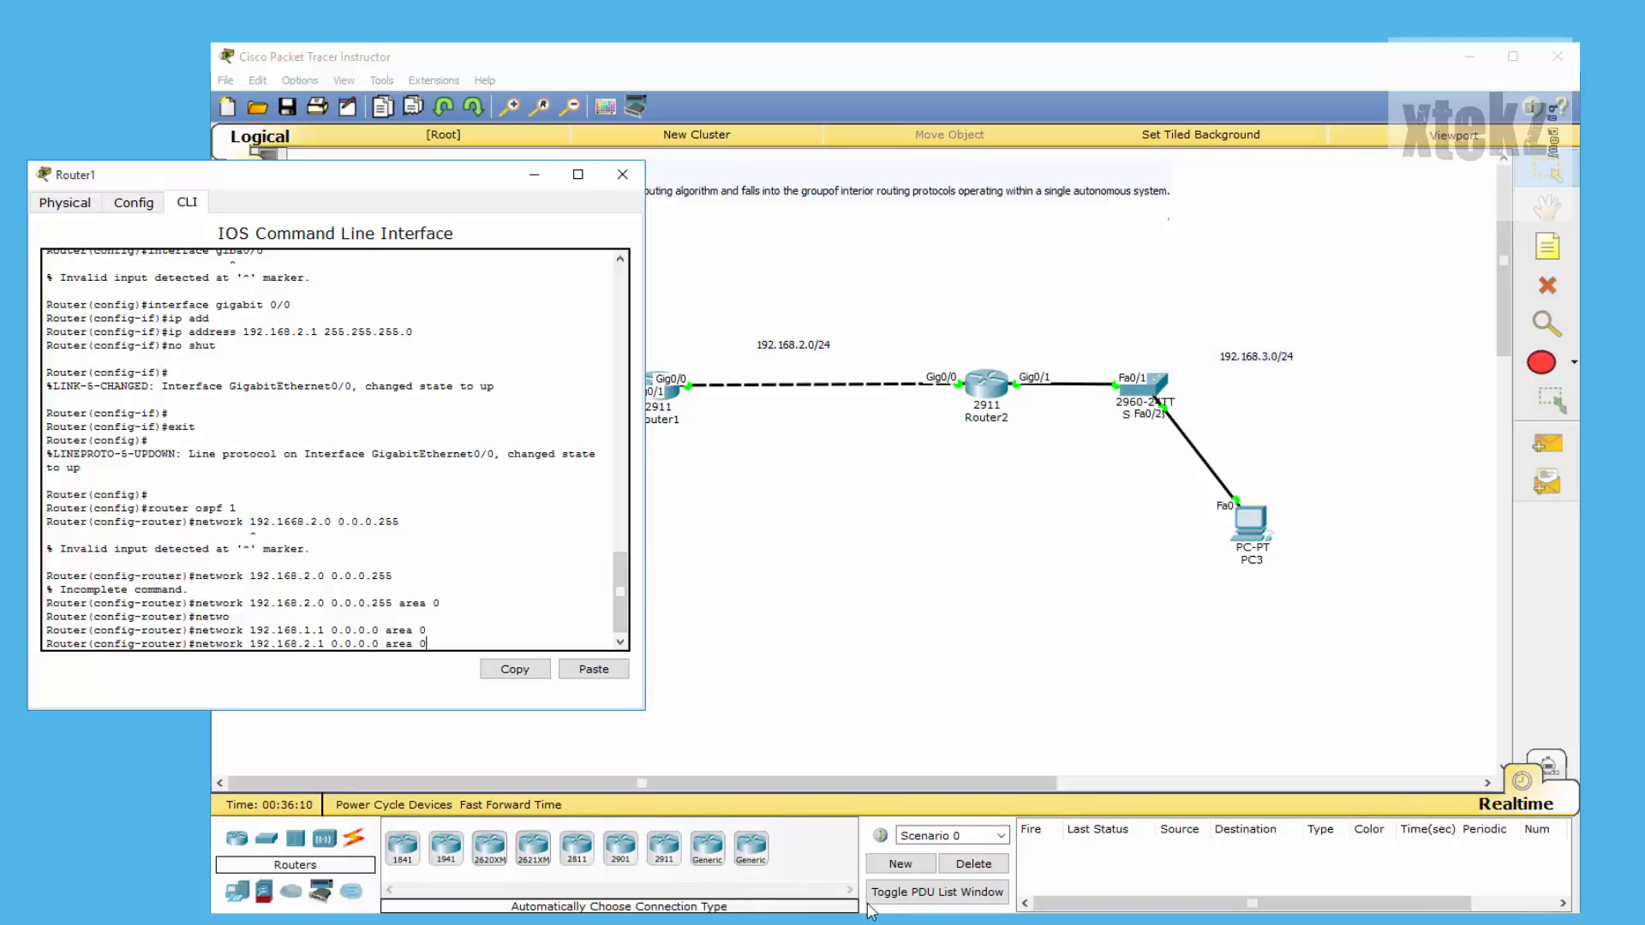
left_click_drag(625, 598, 625, 610)
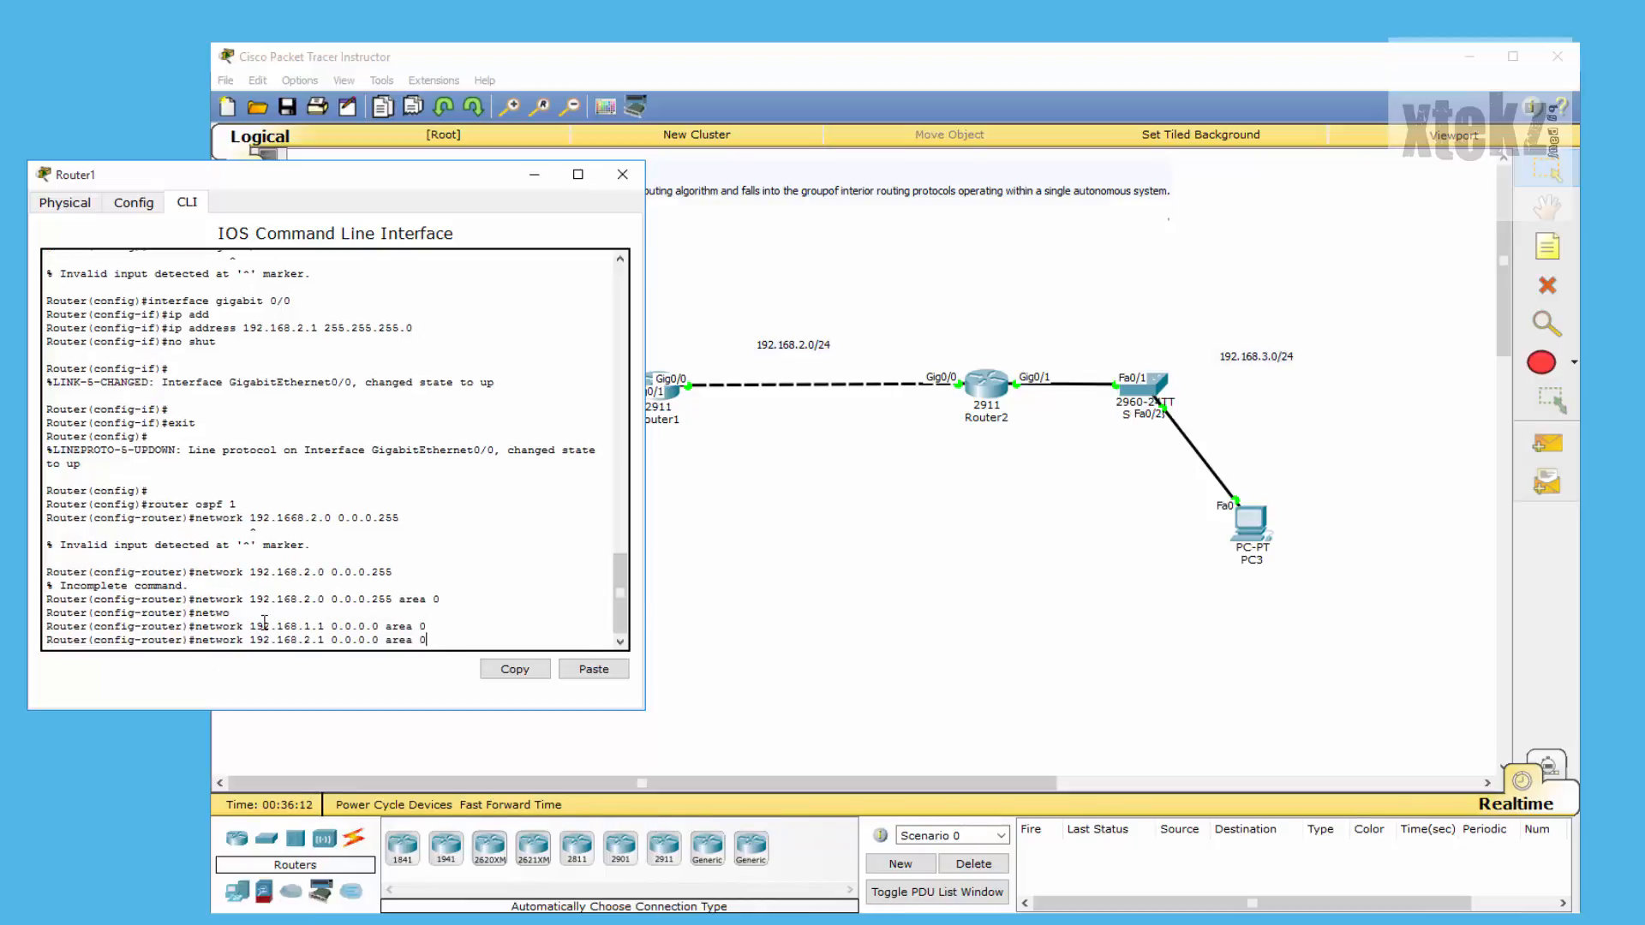
left_click_drag(259, 626, 268, 623)
left_click(319, 623)
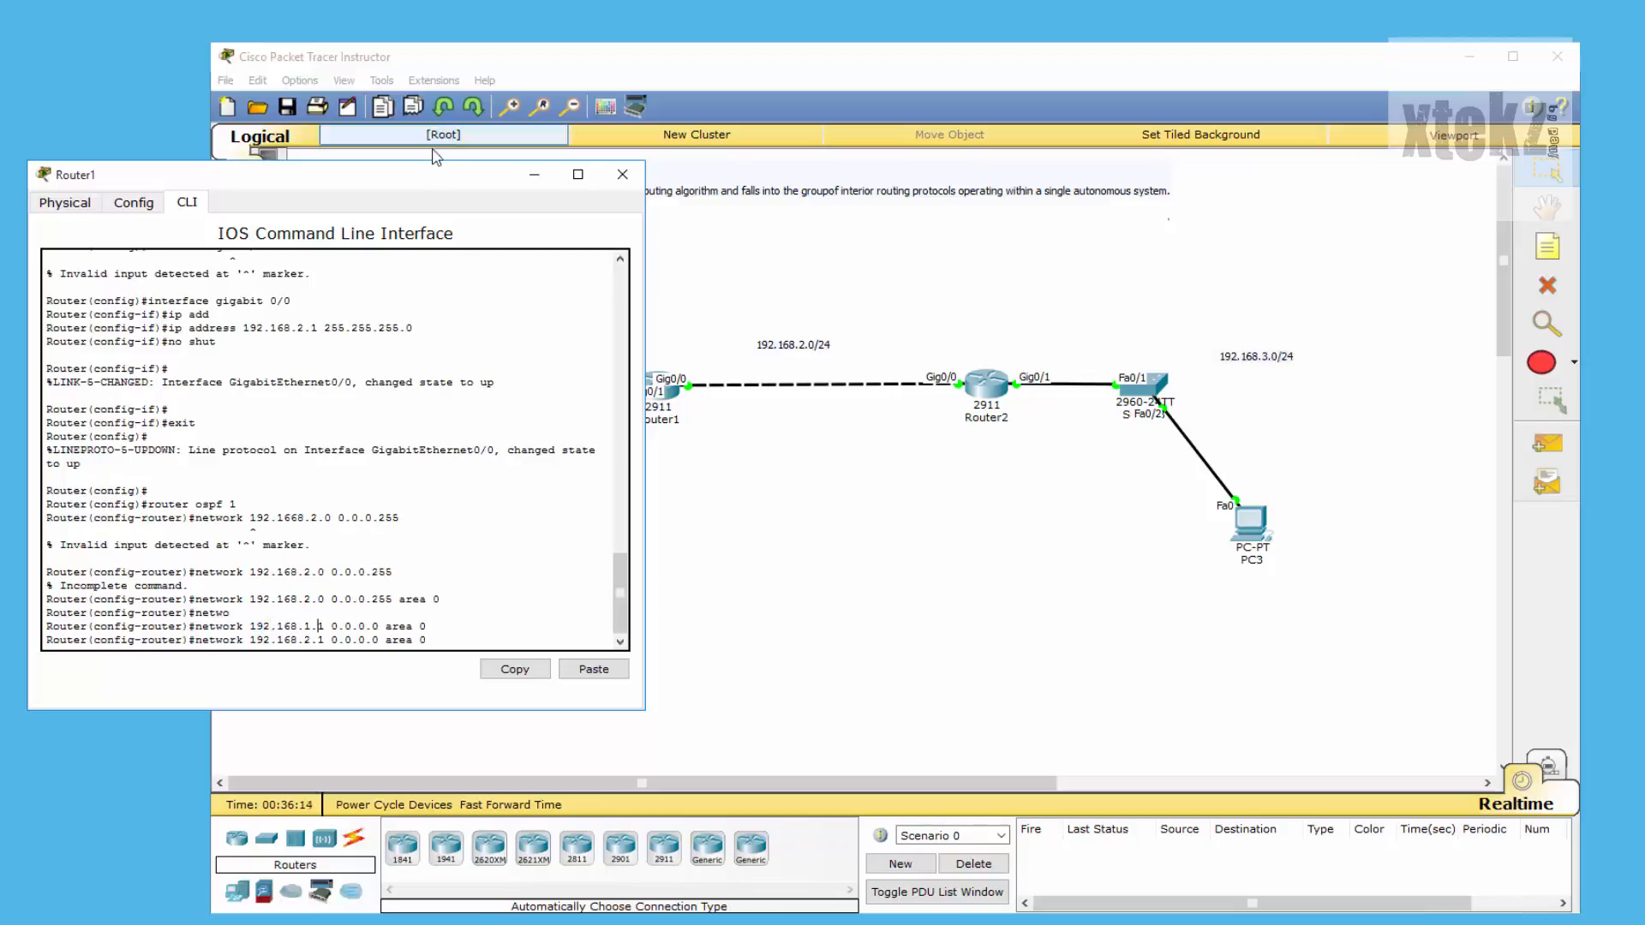
left_click_drag(425, 180, 514, 347)
left_click_drag(377, 203, 707, 433)
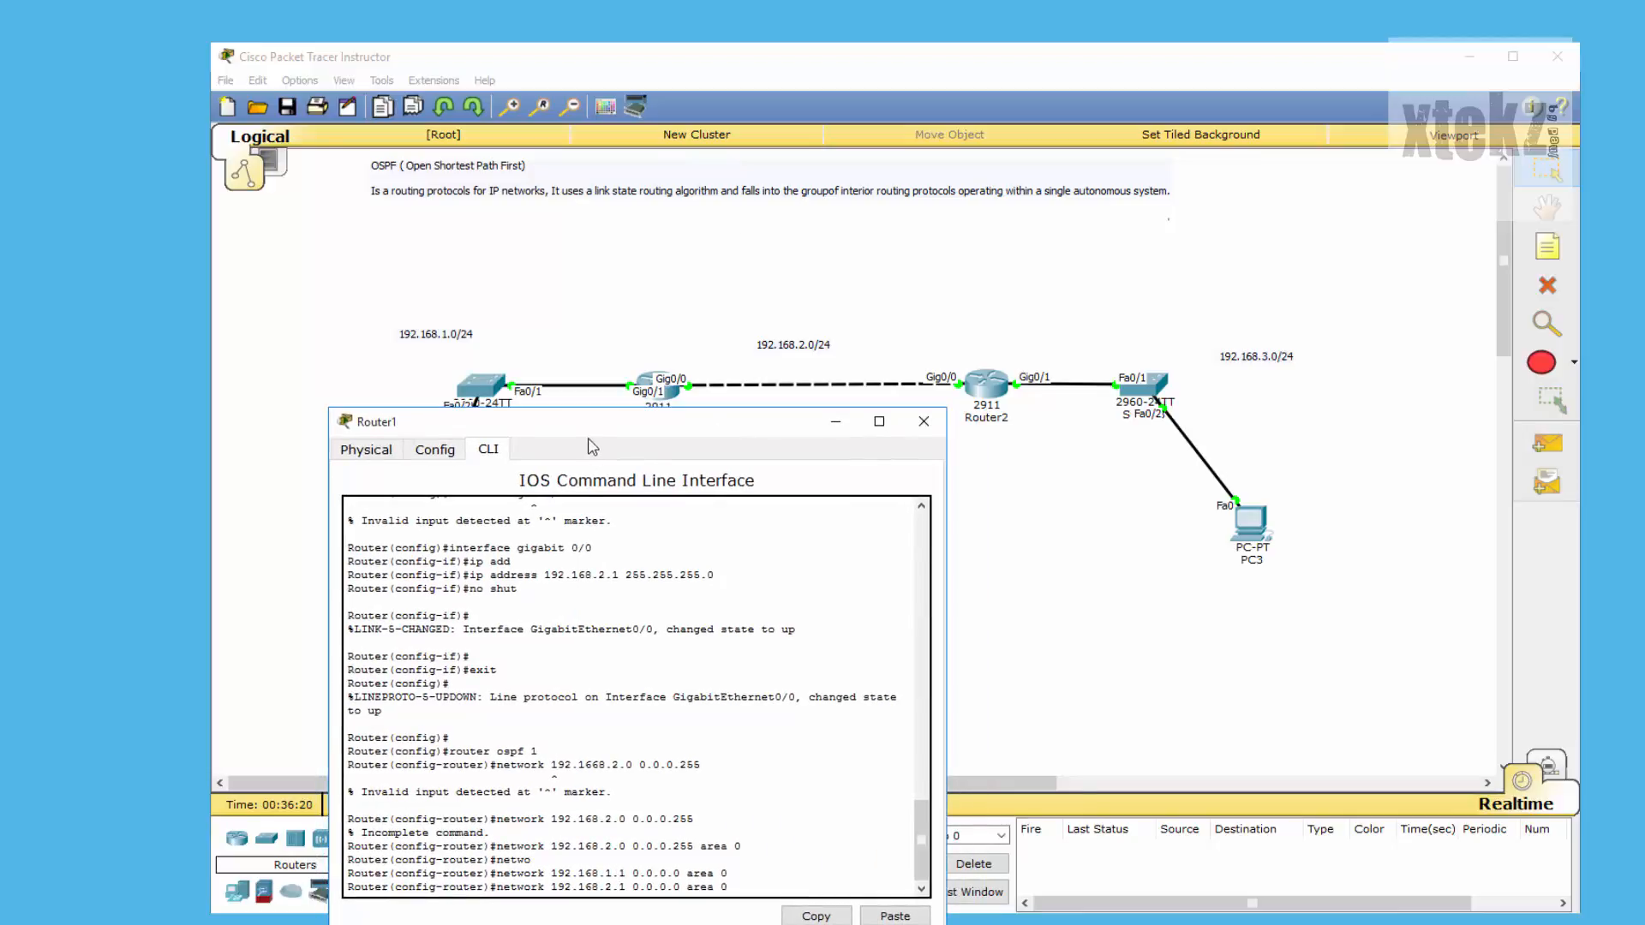
- Review Router1's host-address network statements and compare them with the 192.168.2.0 wildcard statement
key("Left")
key("Left")
key("Left")
double_click(569, 874)
left_click_drag(552, 888, 629, 886)
left_click(785, 826)
left_click_drag(638, 416, 620, 418)
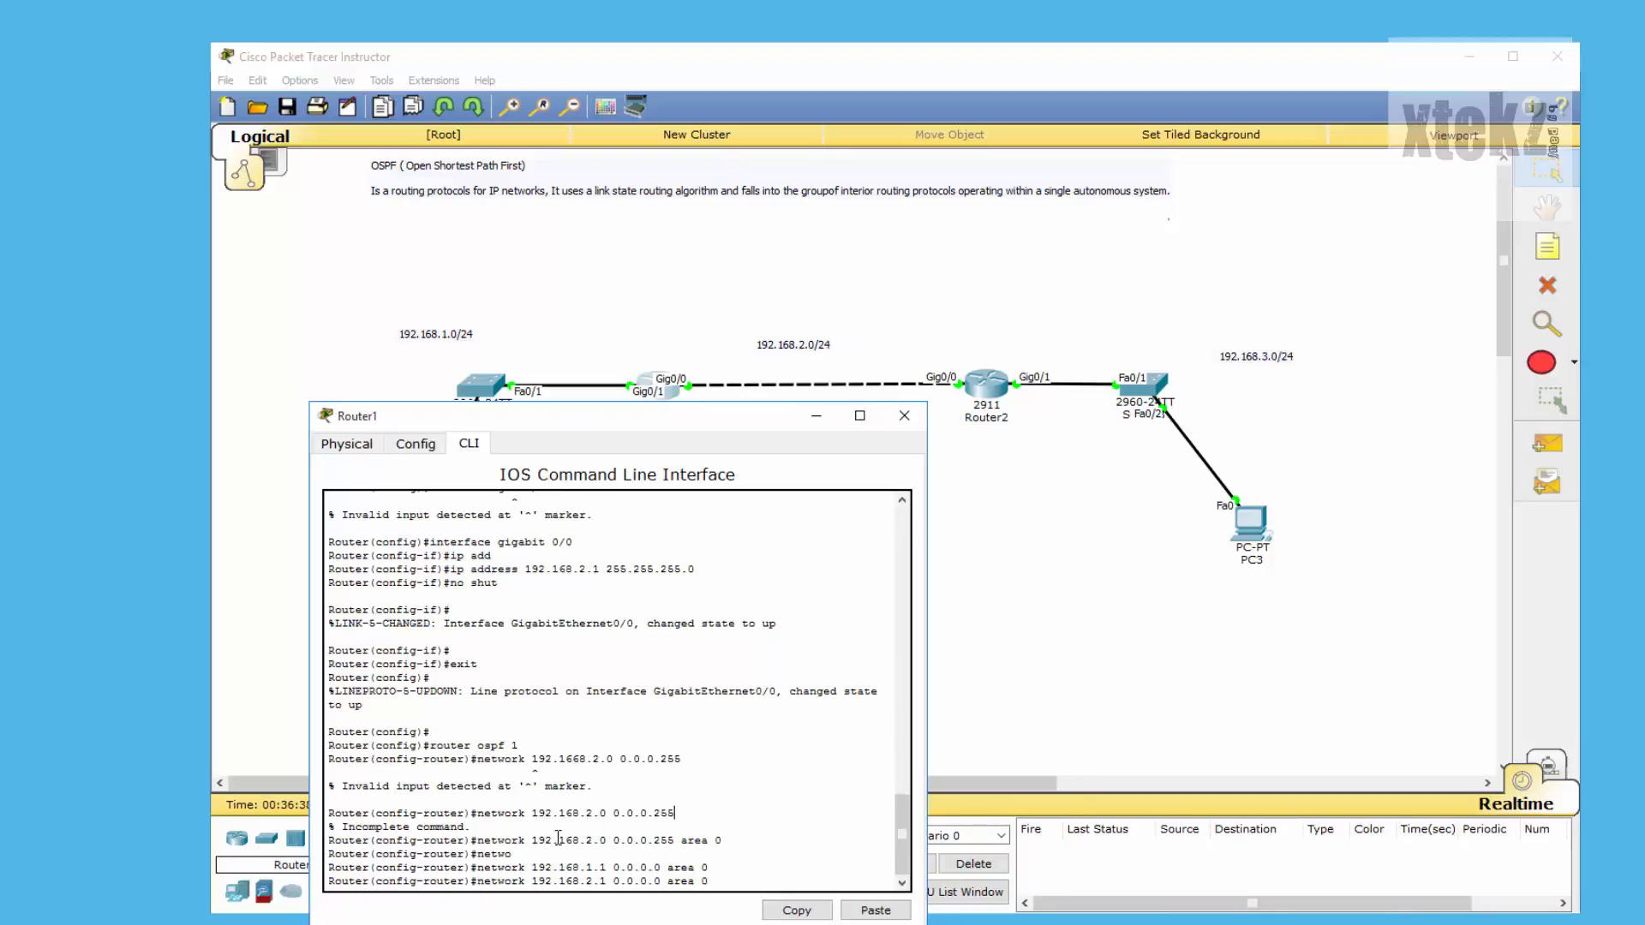
left_click_drag(468, 841, 761, 837)
left_click_drag(653, 420, 603, 289)
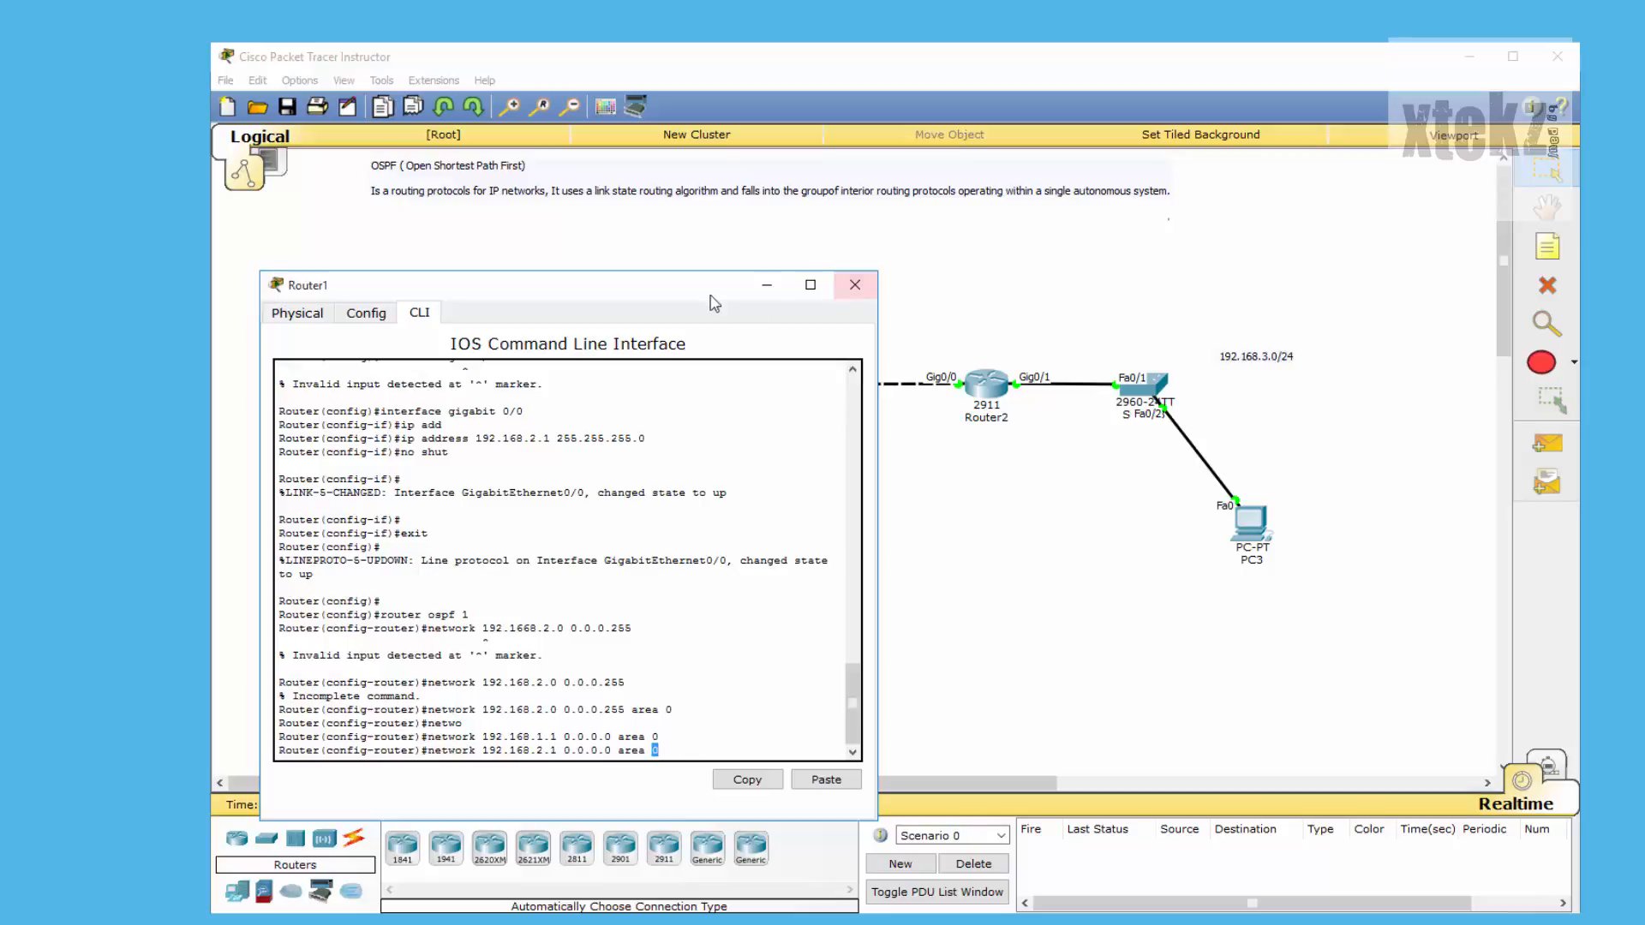
- Open Router2's command line and start OSPF process 1 with "router ospf 1"
left_click_drag(653, 289, 650, 264)
left_click(992, 399)
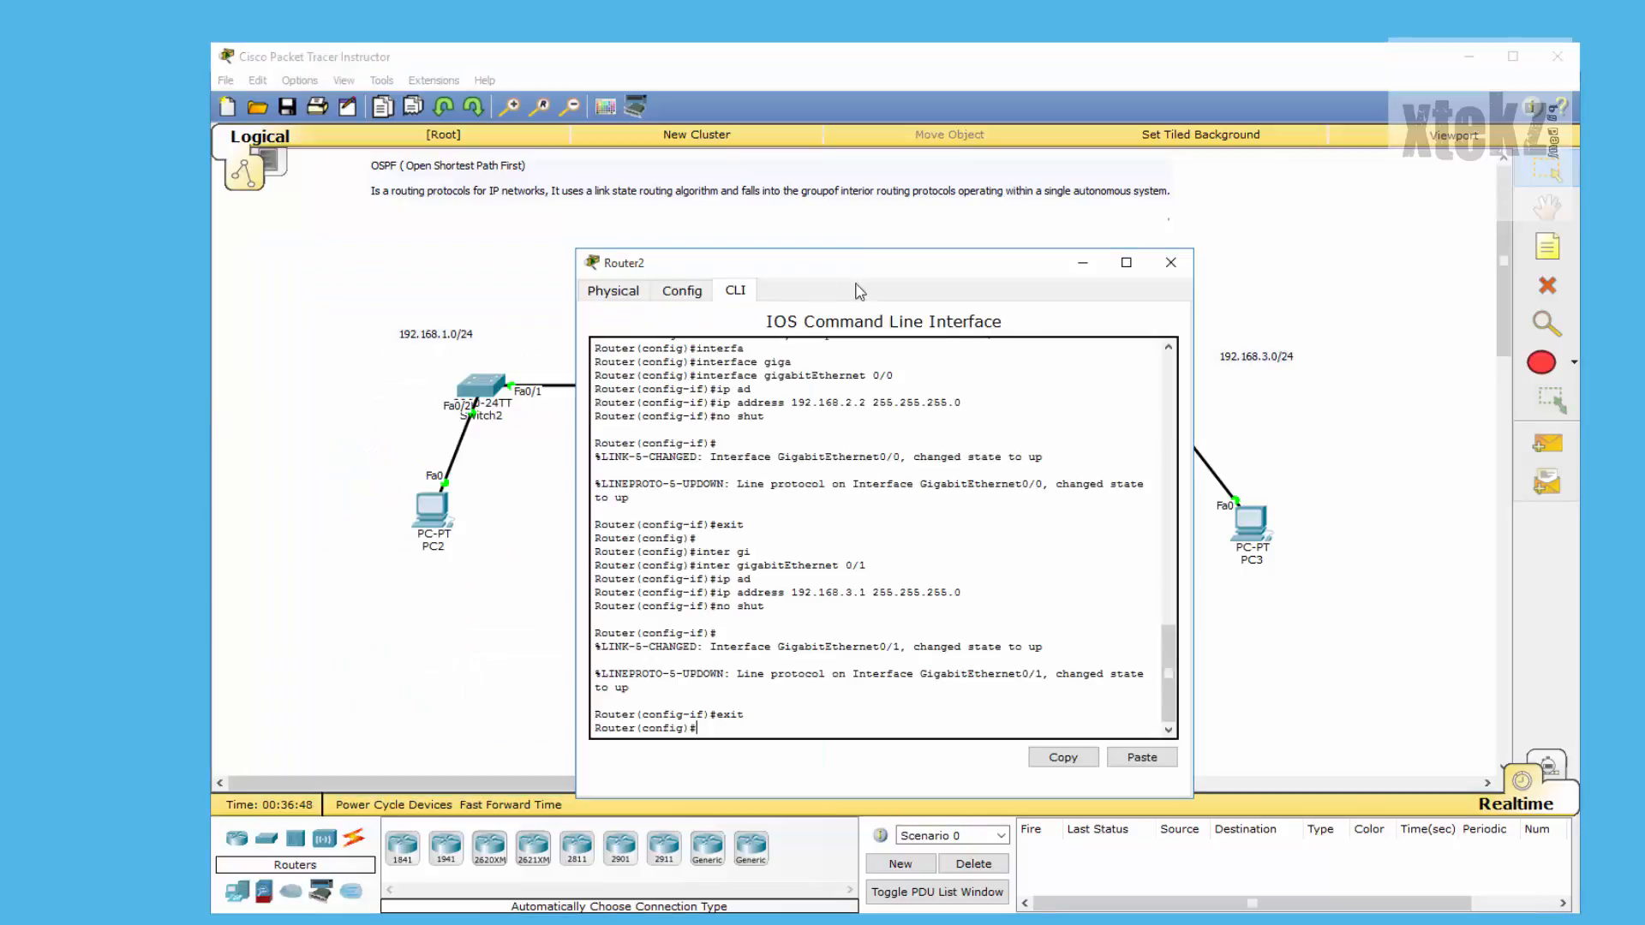
left_click_drag(867, 272, 955, 257)
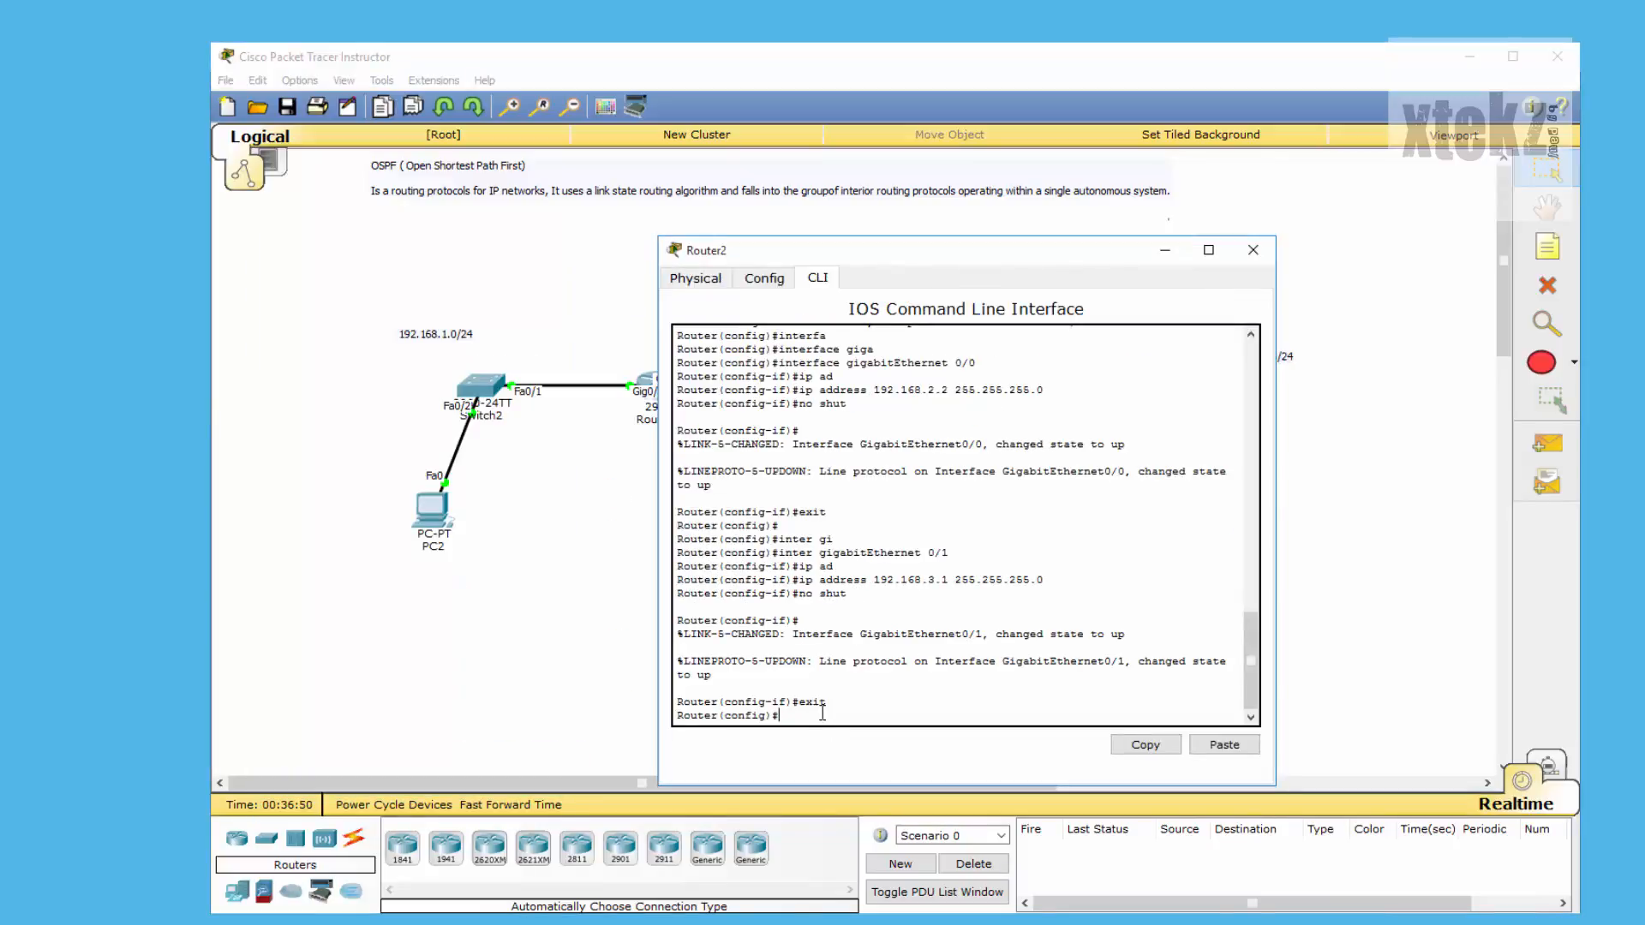
type("ter ospf 1")
key("Return")
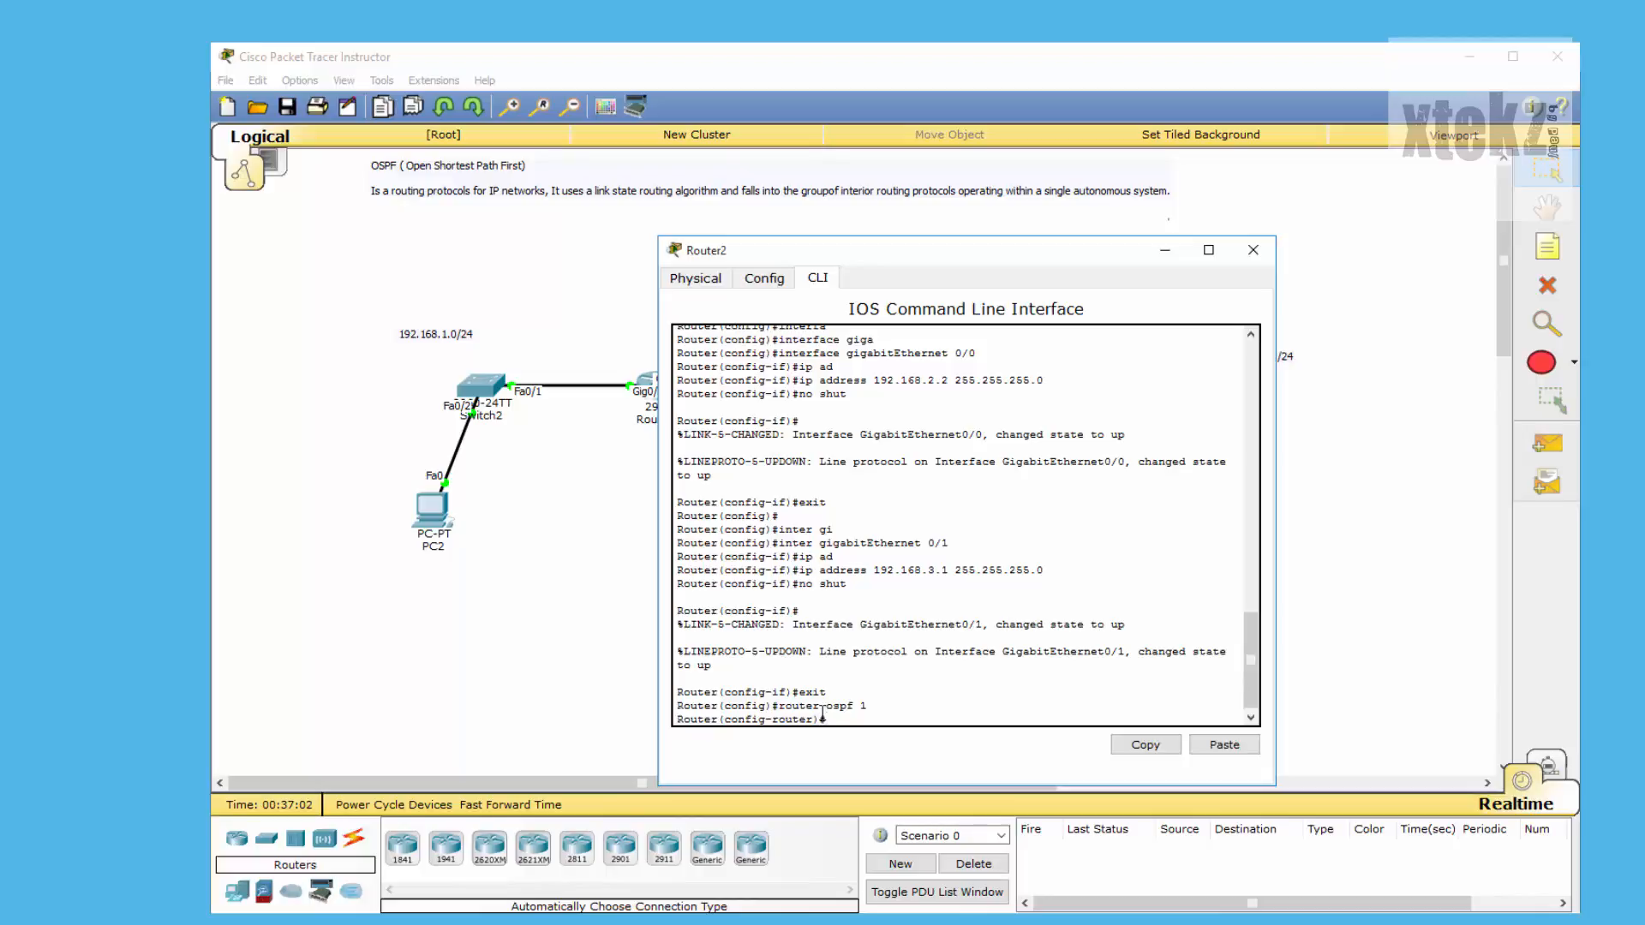
- Add the OSPF statement "network 192.168.2.2 0.0.0.0 area 0" on Router2 and move its window off Router2 in the topology
type("netwo")
key("Tab")
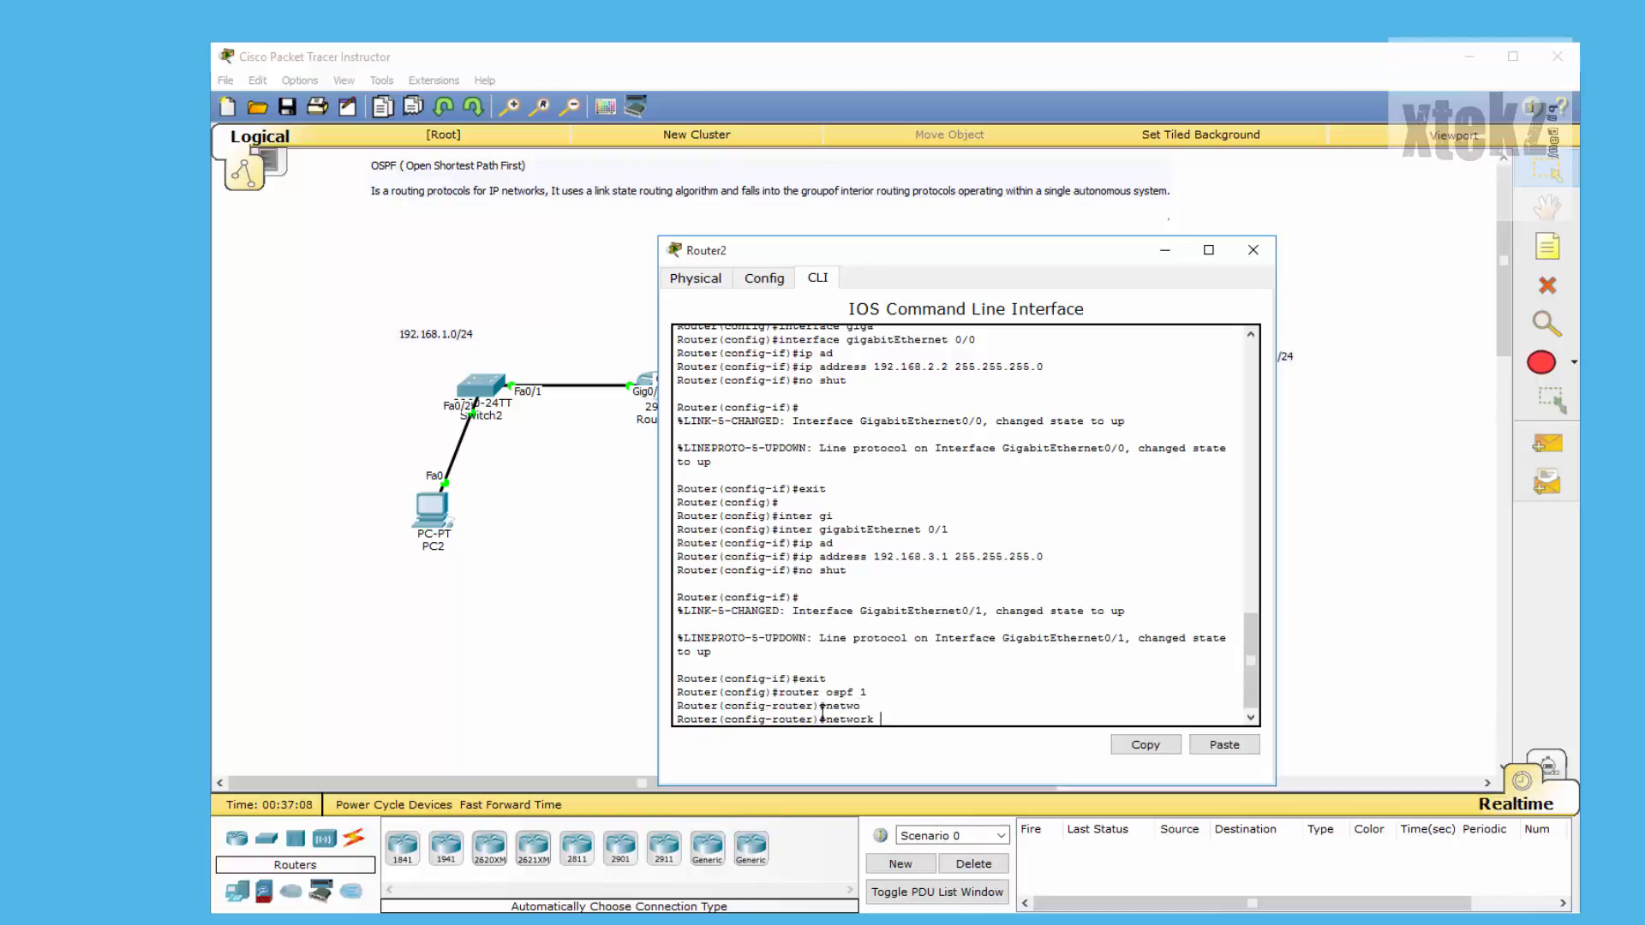
type("192.168.2")
left_click_drag(999, 250, 634, 234)
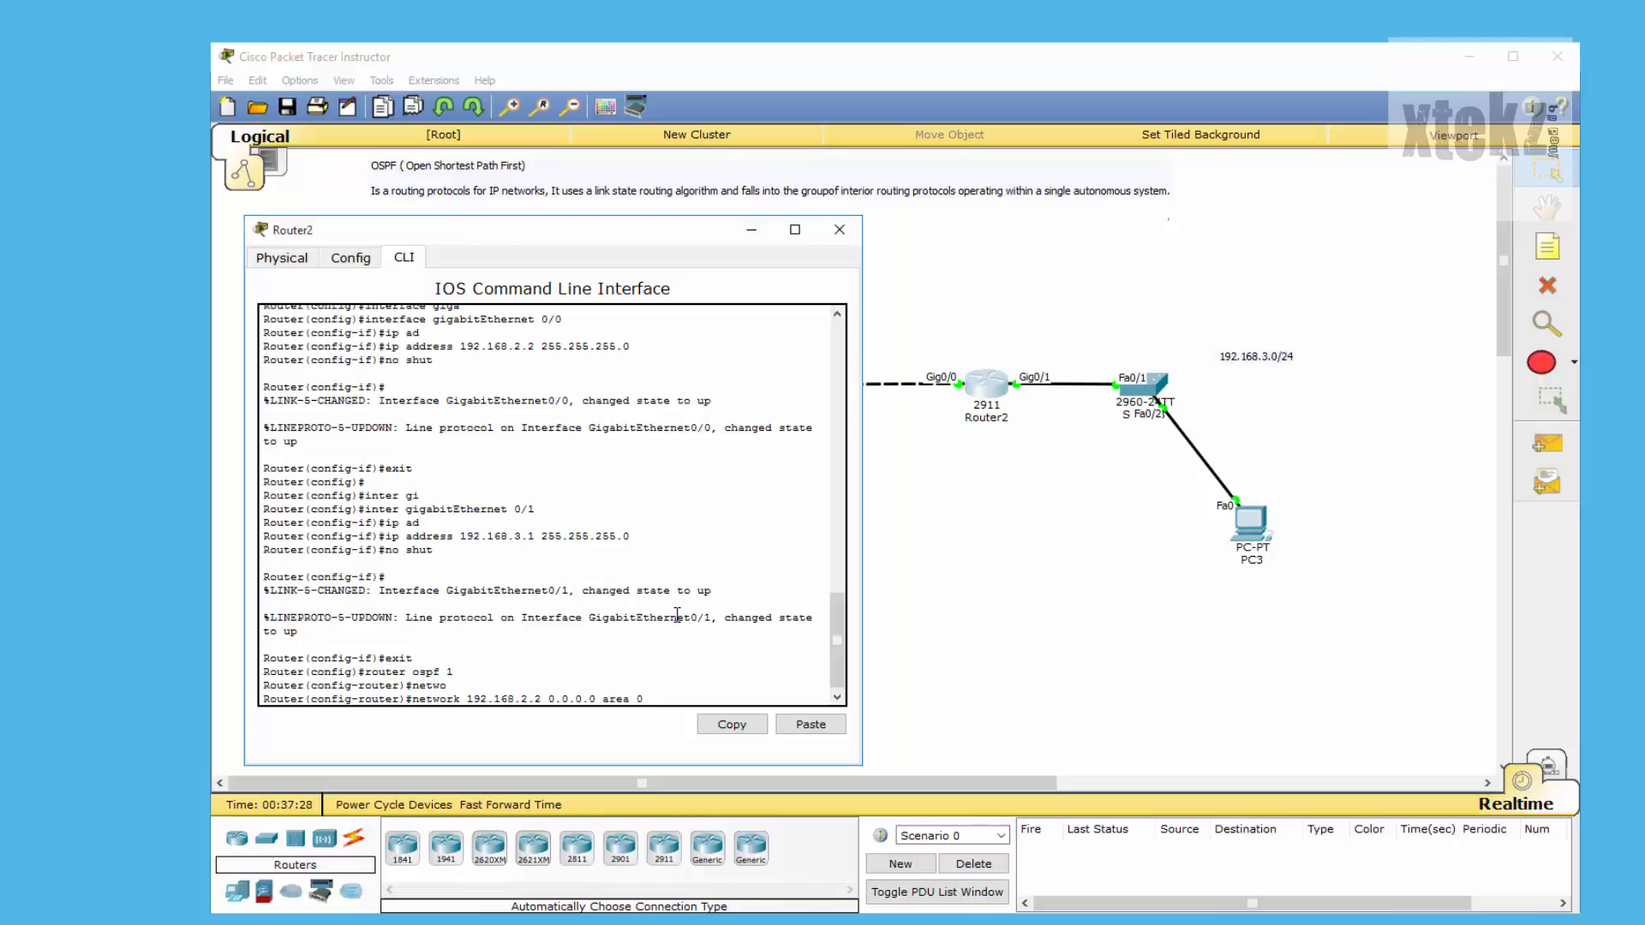
key("Return")
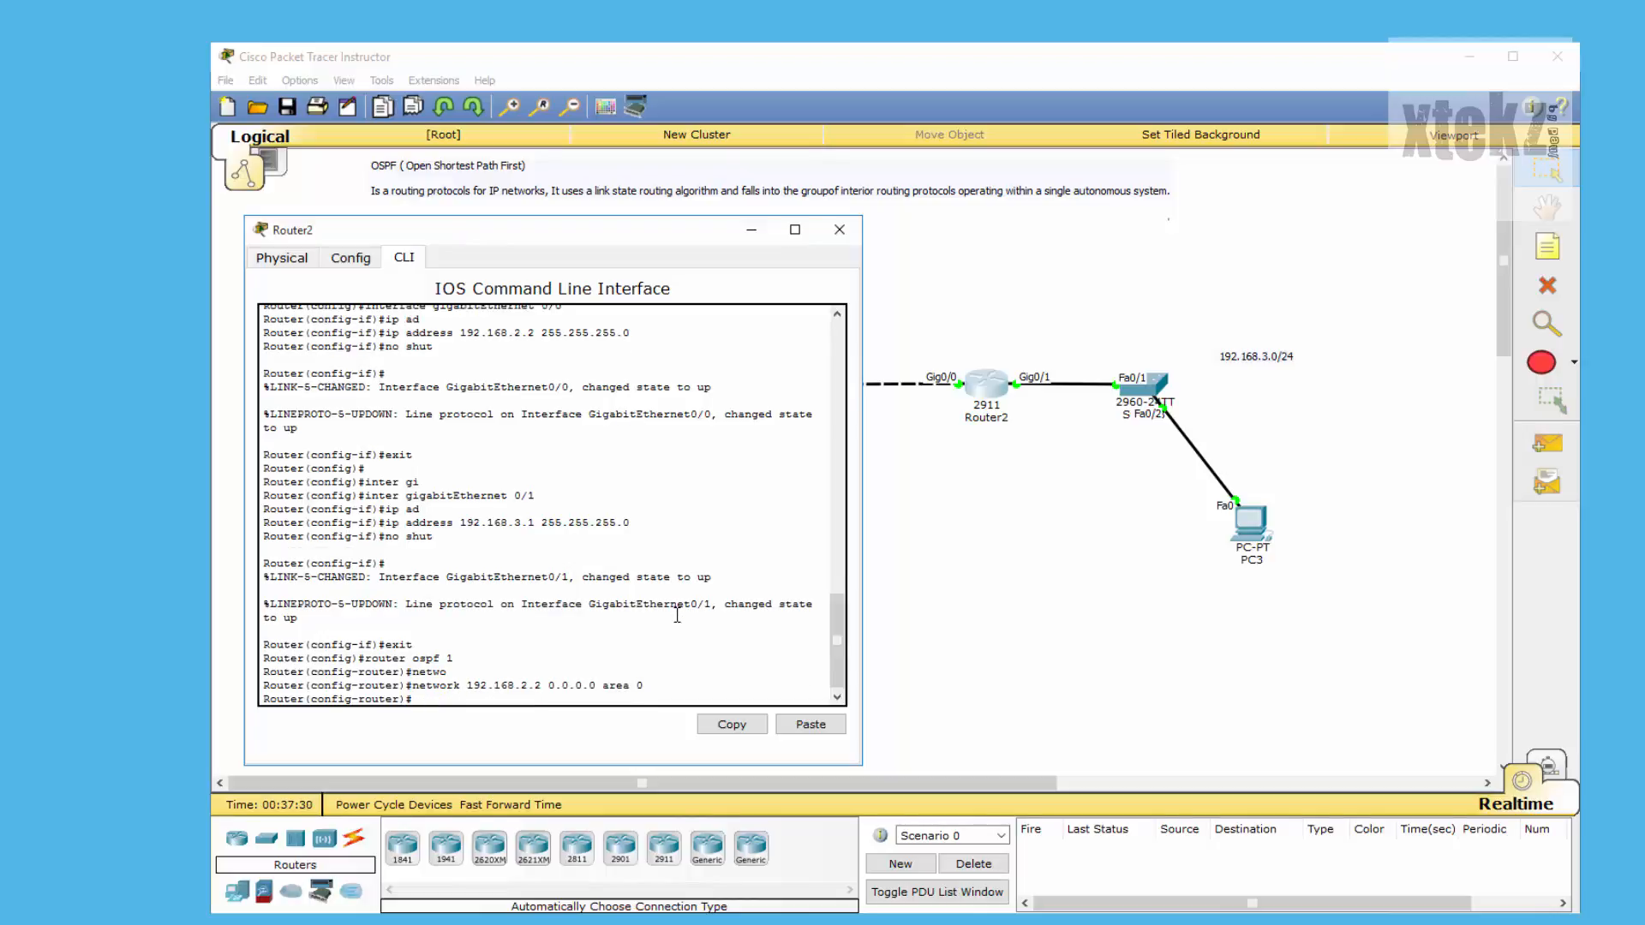
- Add an OSPF network statement for 192.168.3.1 with wildcard 0.0.0.0 in area 0 on Router2
type("net")
key("Tab")
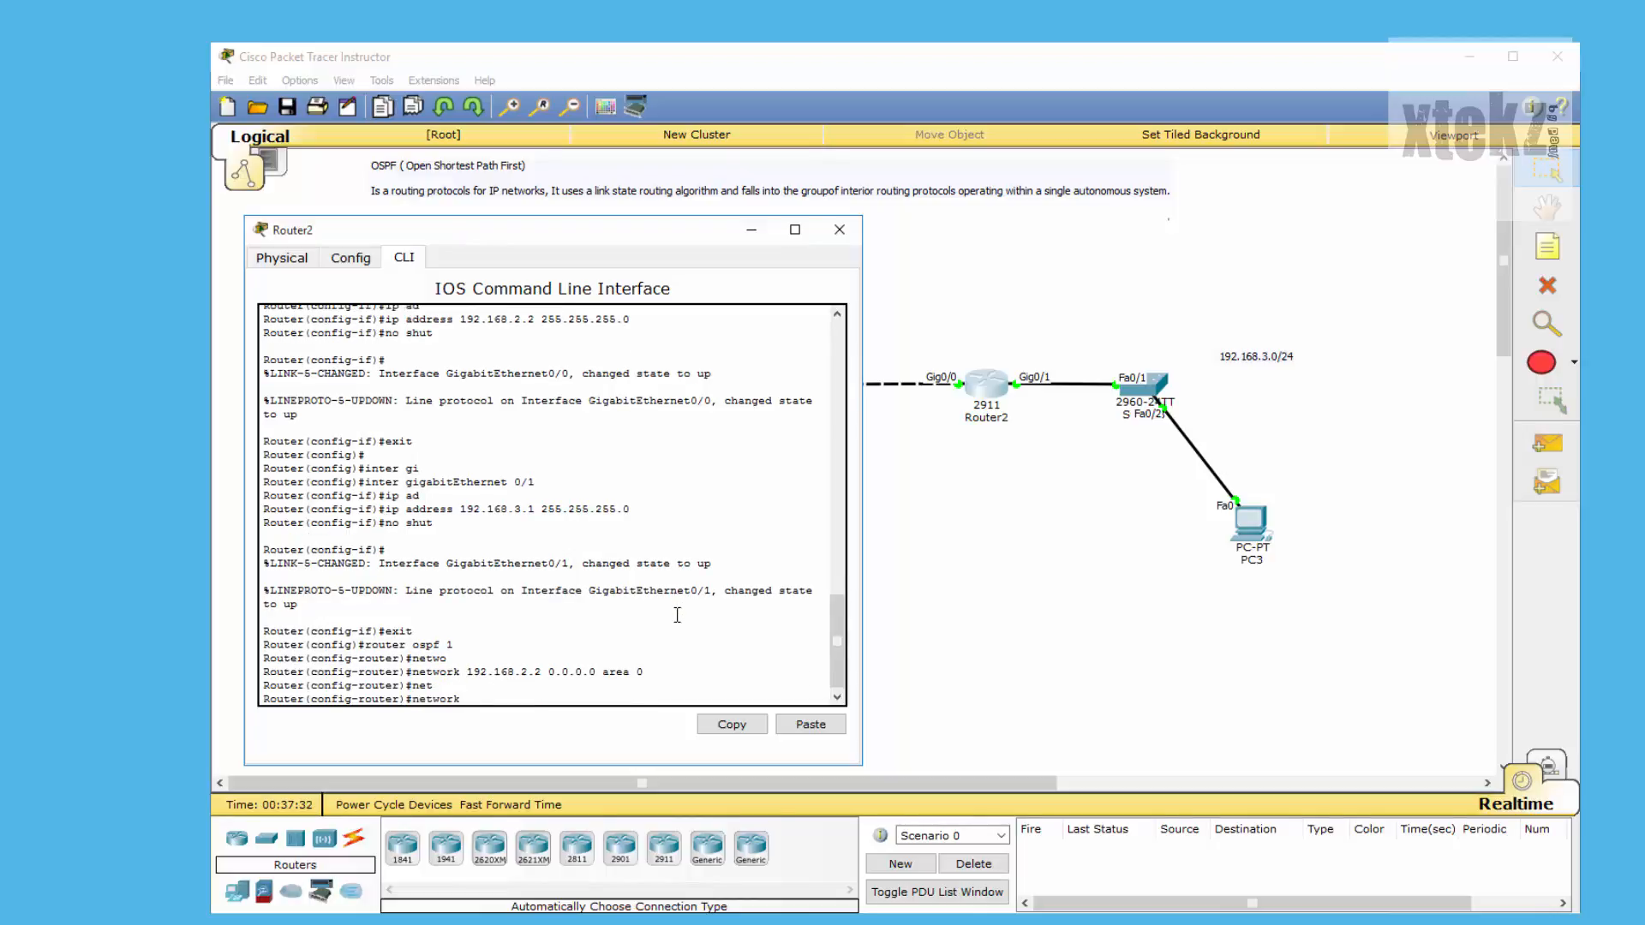
type("192.168.3.1")
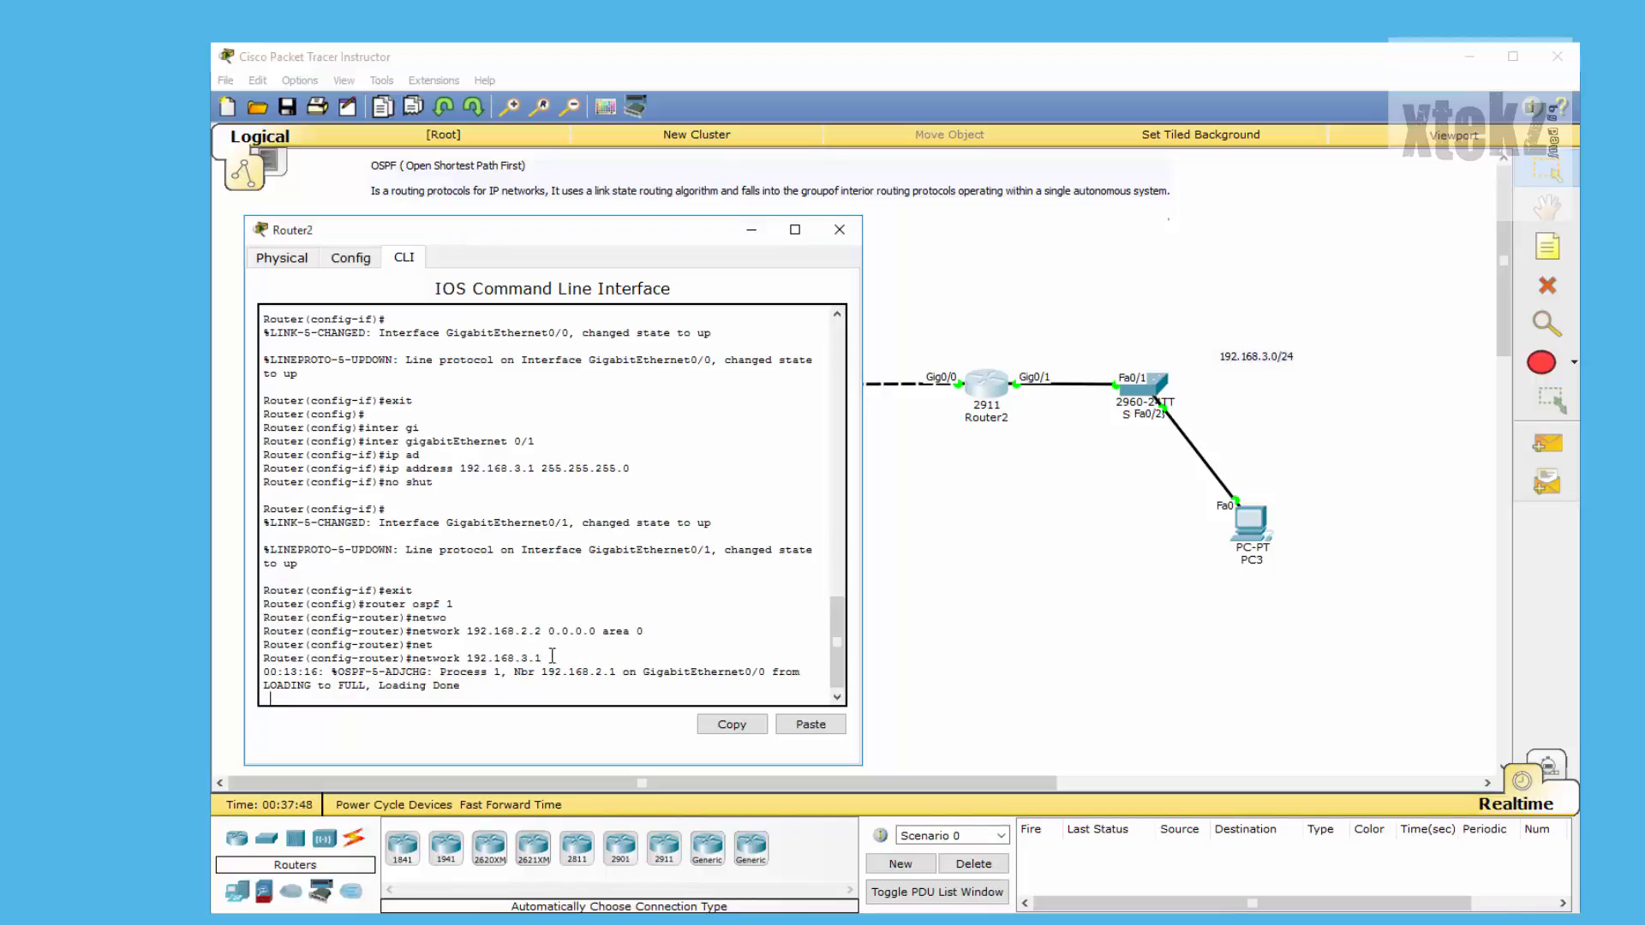
key("BackSpace")
key("BackSpace")
type("0.0.0")
key("Return")
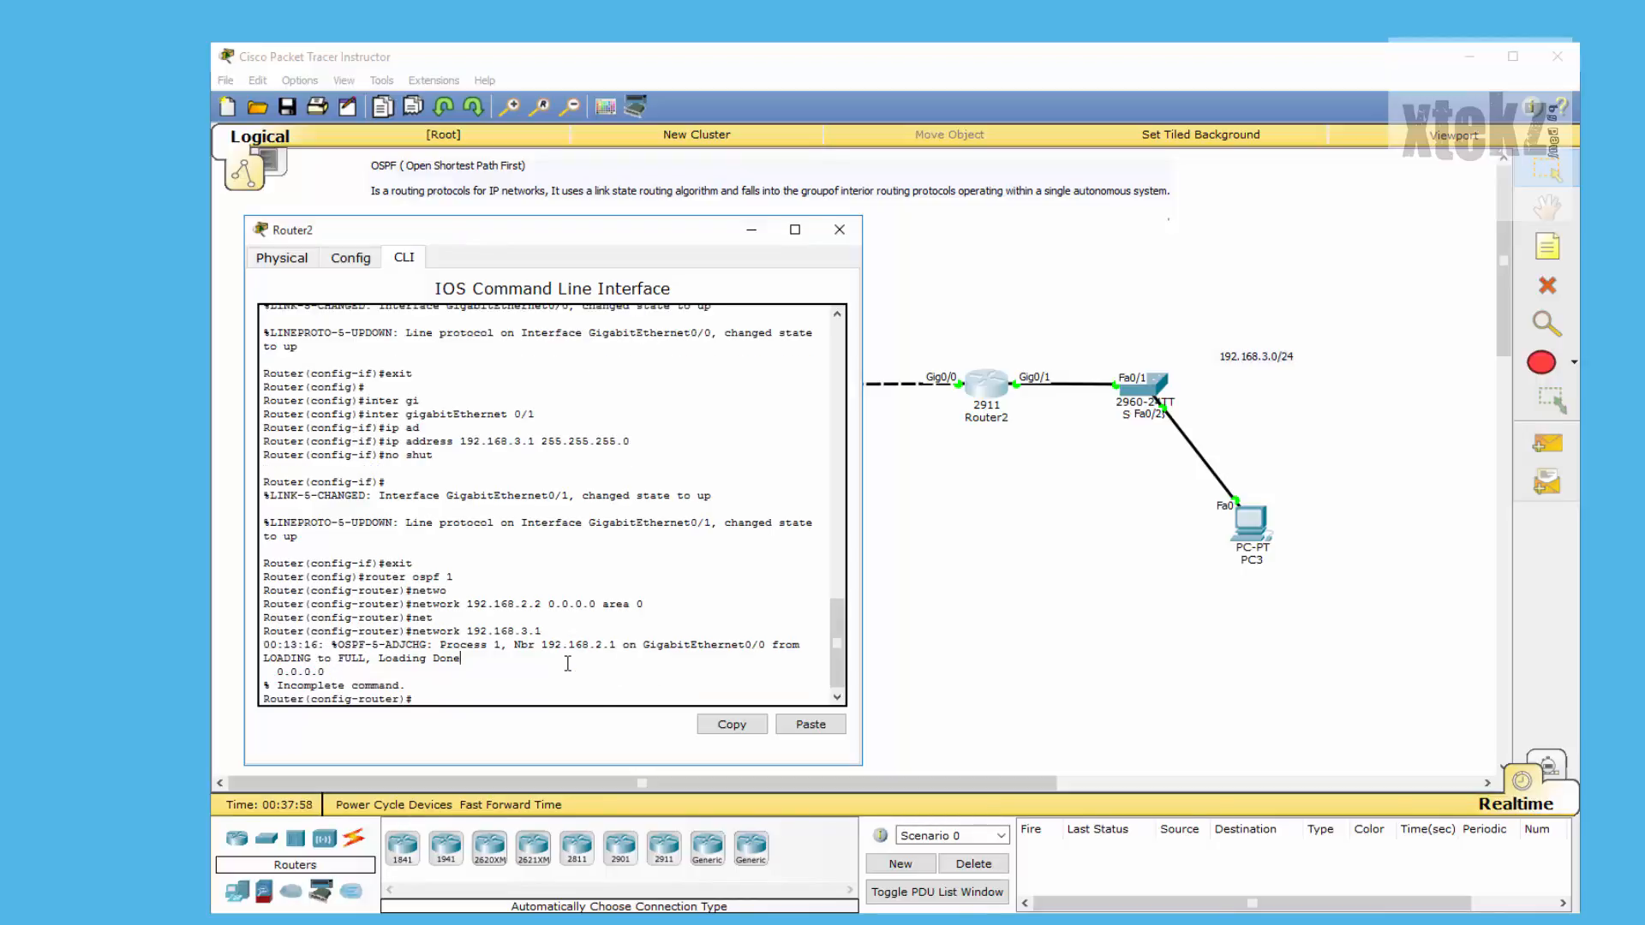
key("Up")
type("area 0")
key("Return")
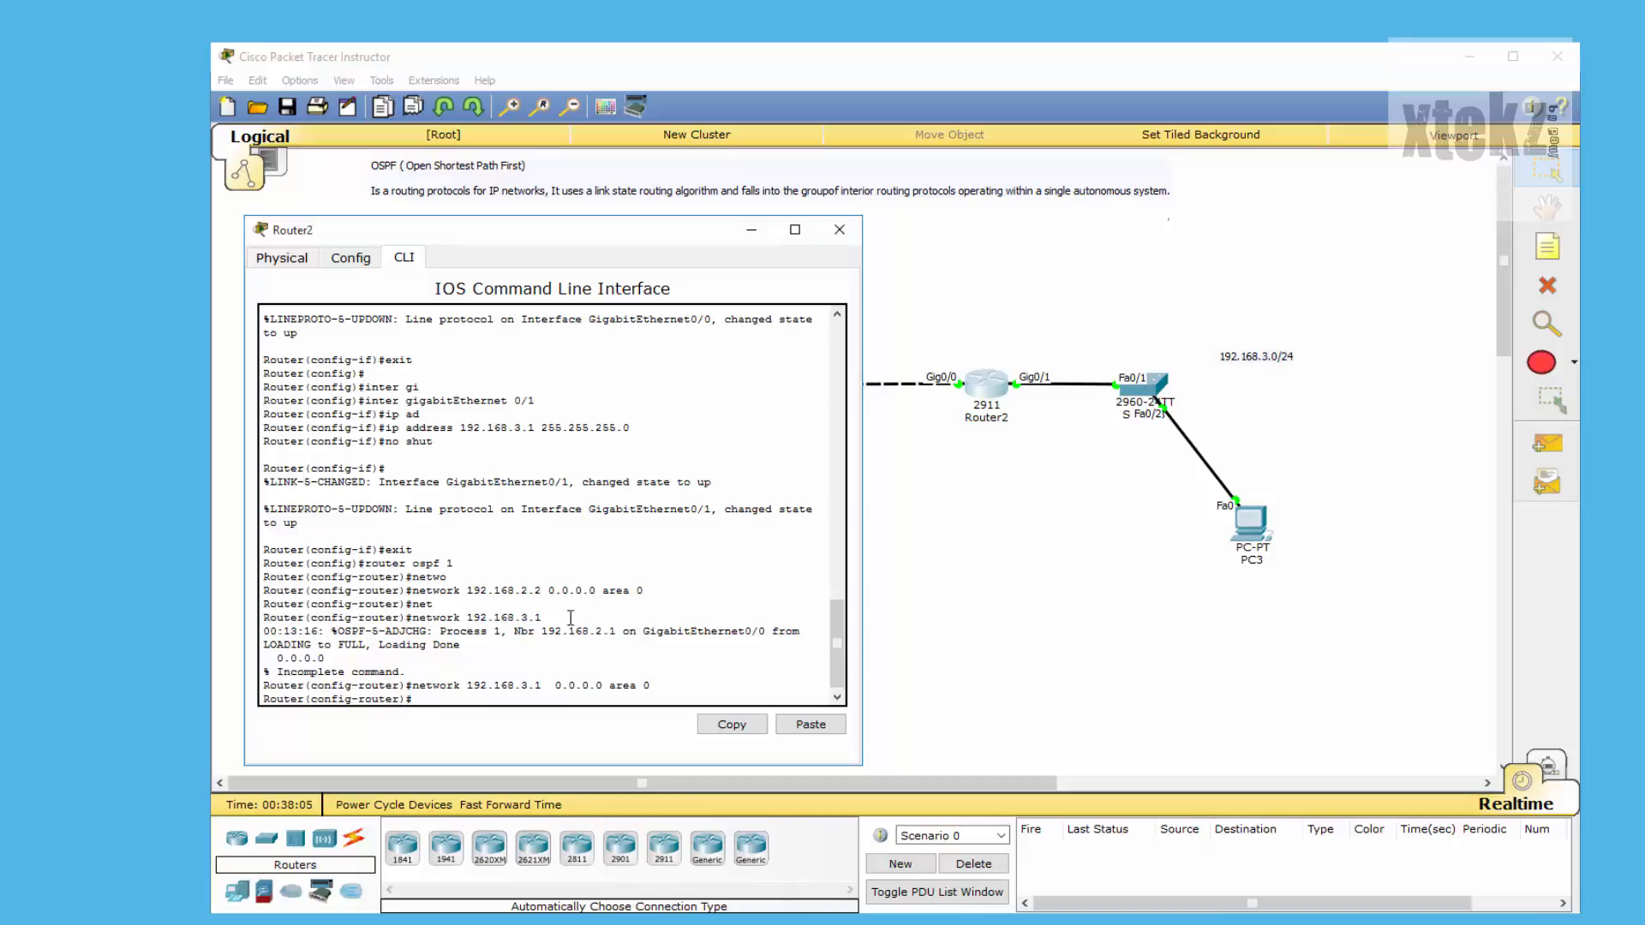
- Examine the OSPF adjacency message and neighbor address in Router2's command line, and bring the whole topology into view
left_click_drag(538, 623, 722, 642)
left_click(532, 642)
left_click_drag(544, 632, 617, 632)
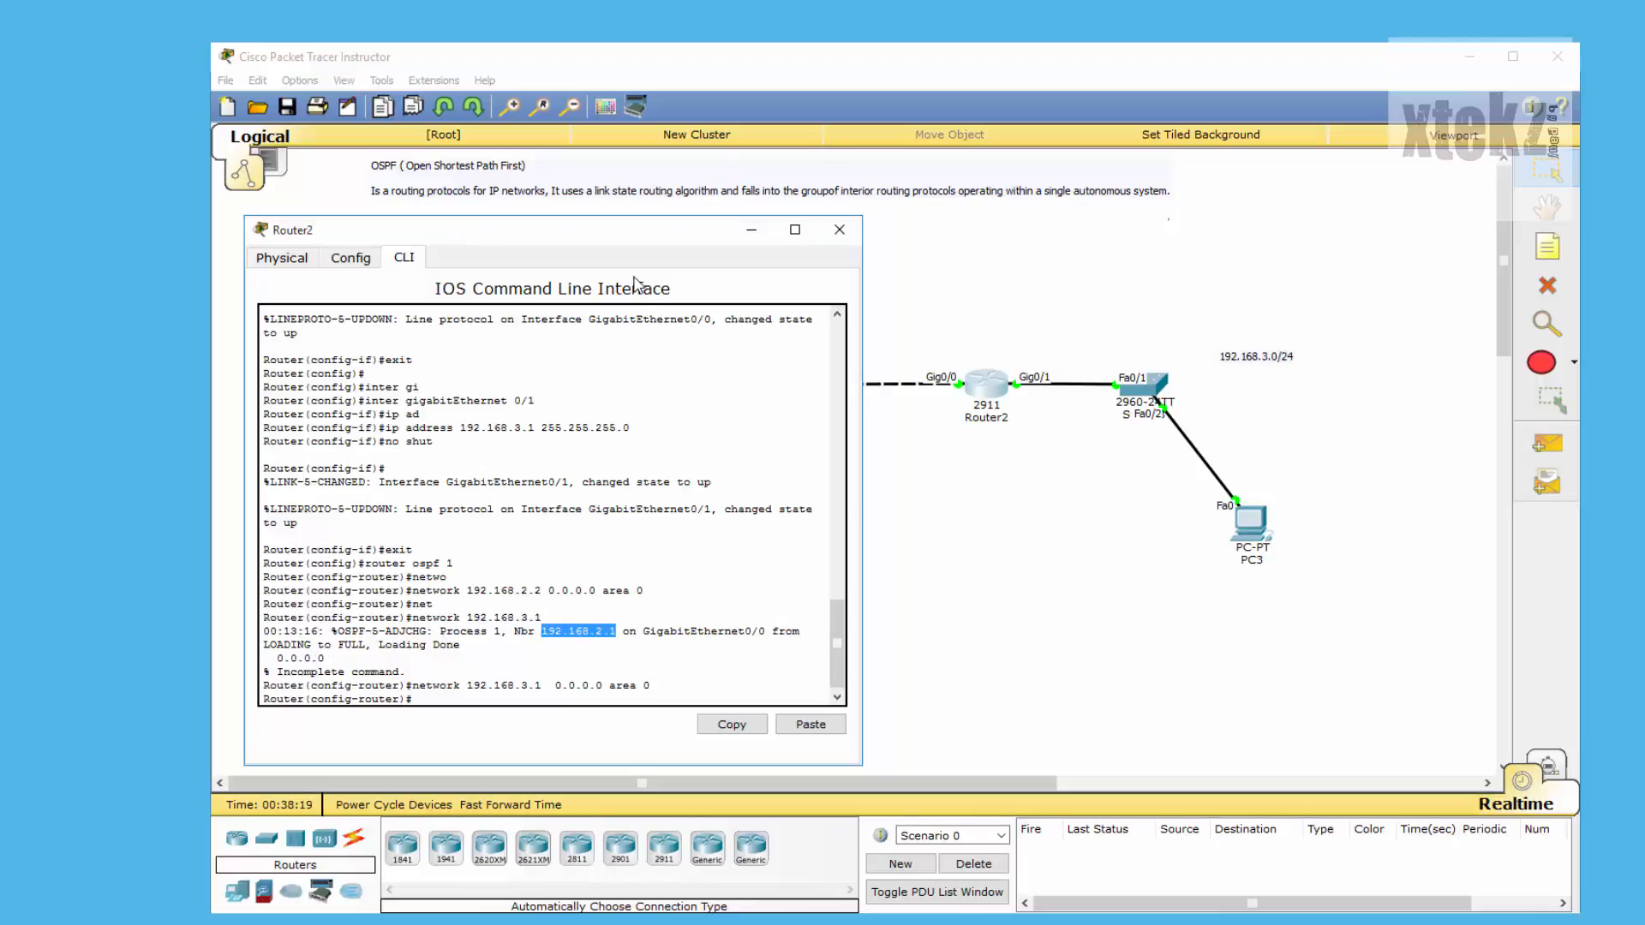
left_click_drag(557, 236, 301, 242)
left_click(588, 434)
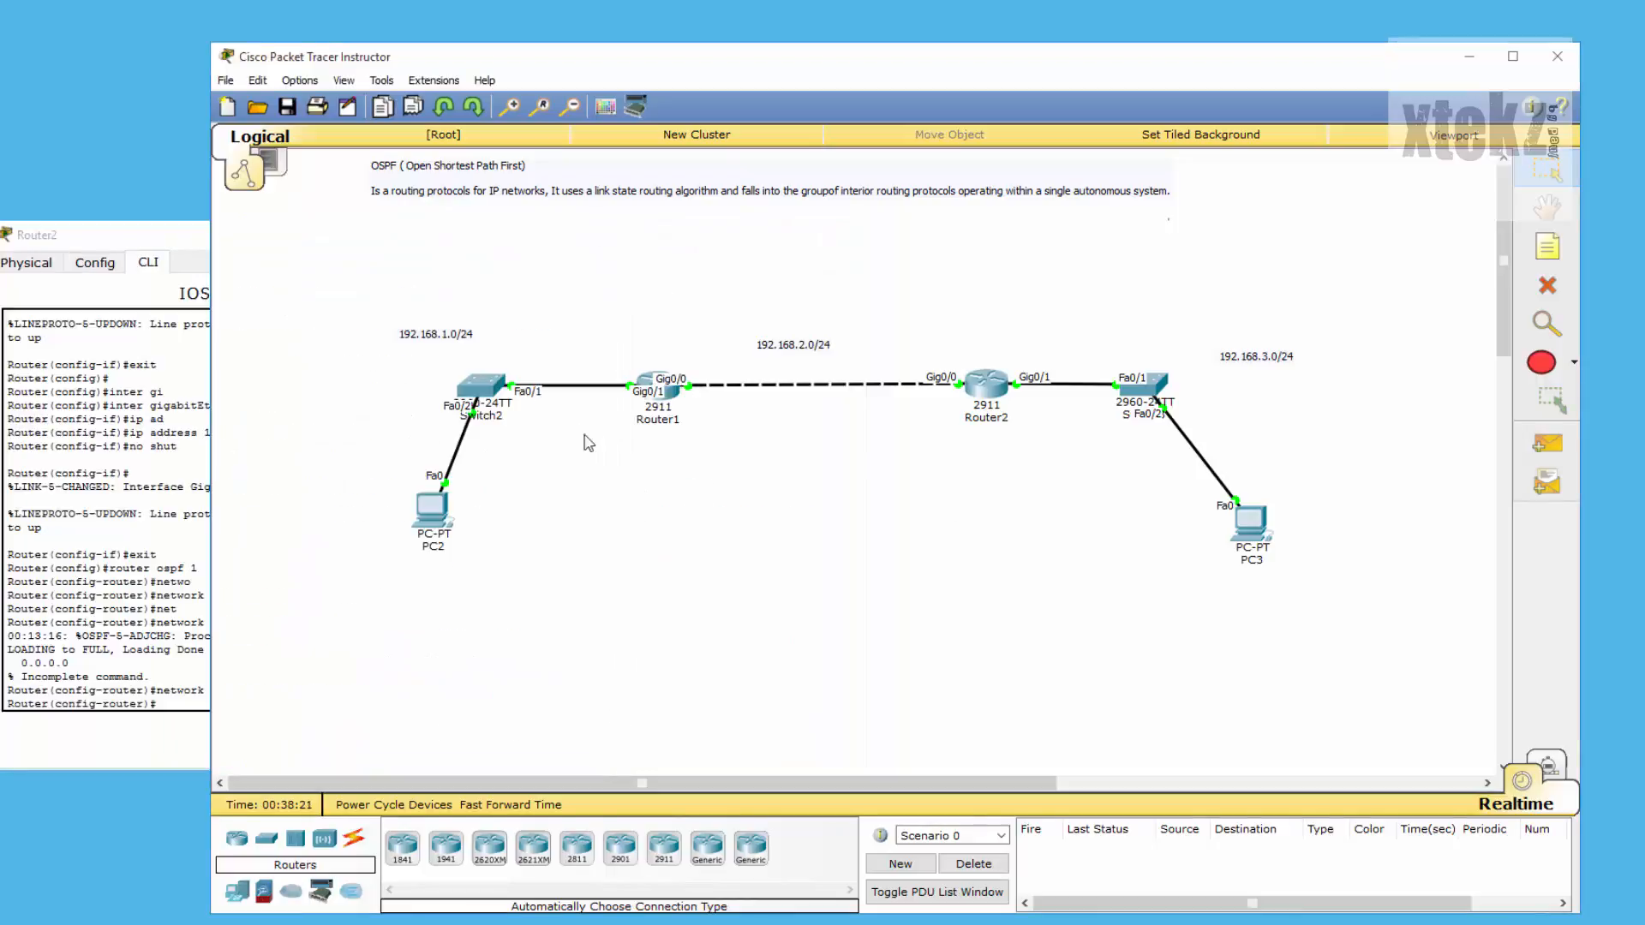
- Exit OSPF router configuration mode on Router2 and close its window
left_click(133, 259)
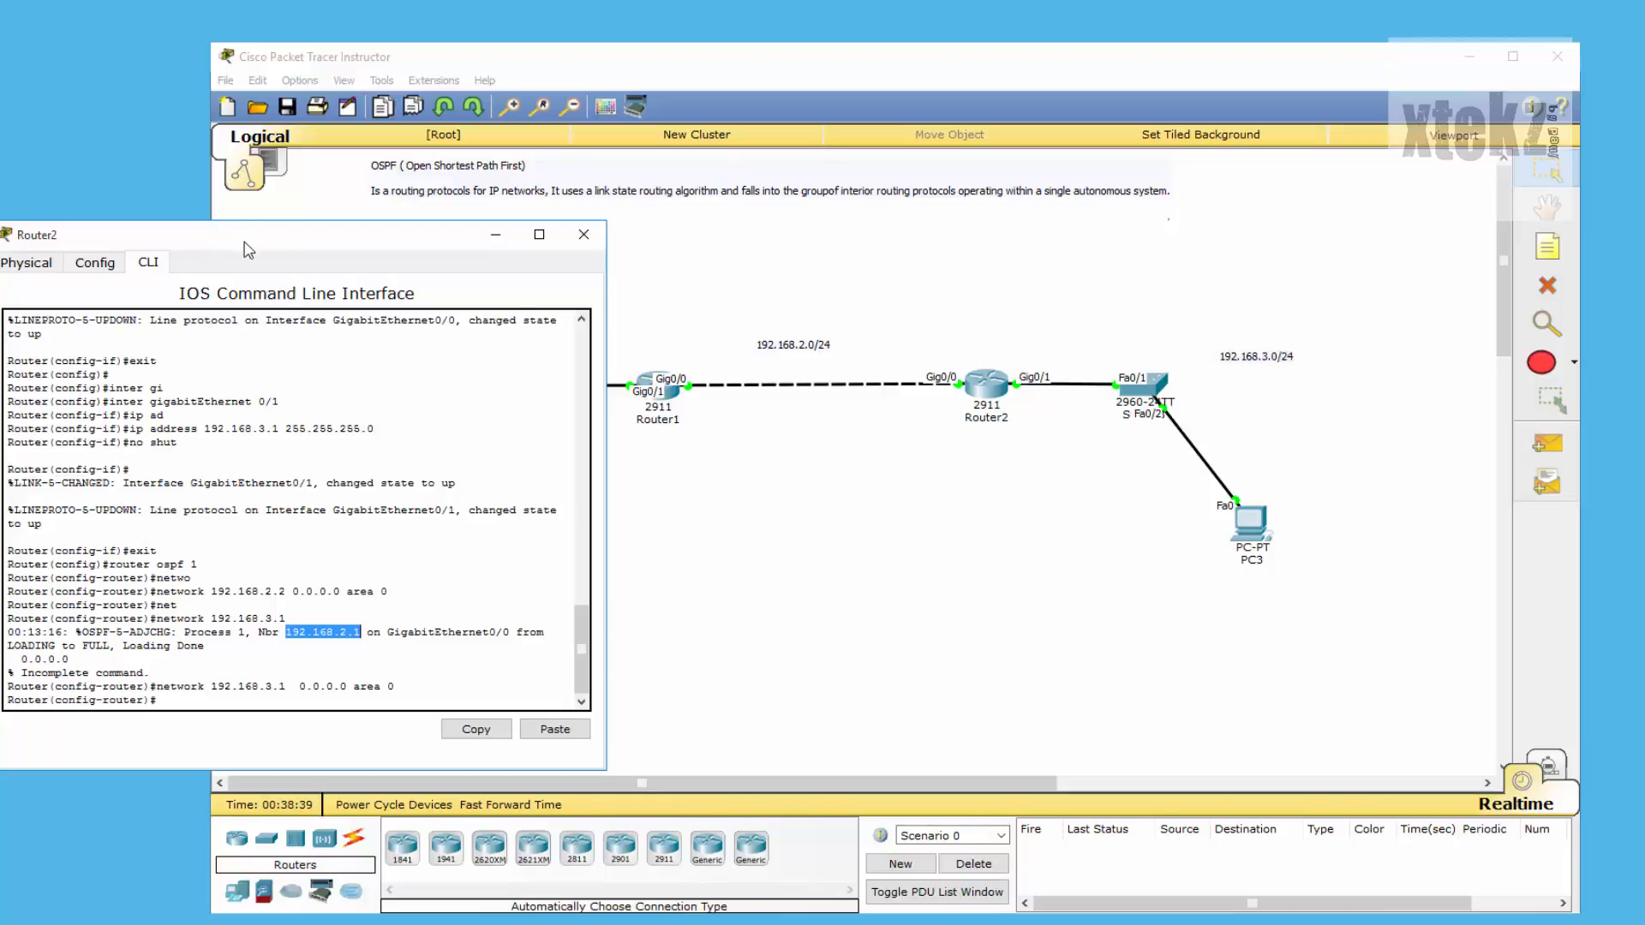
left_click_drag(249, 250, 118, 377)
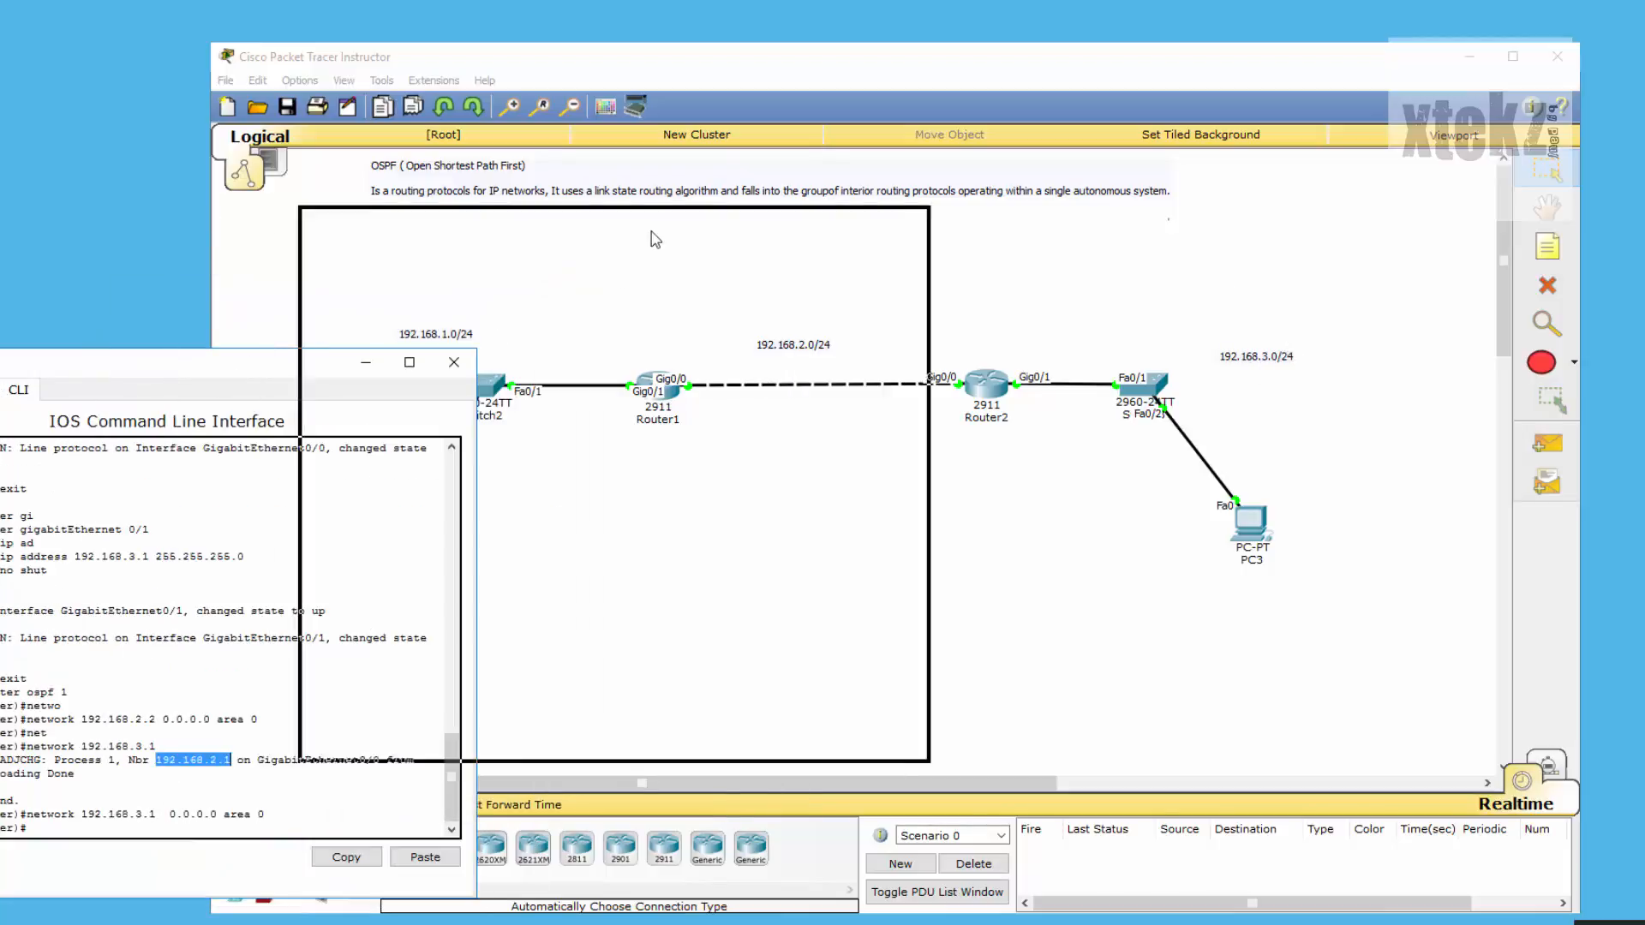
left_click_drag(656, 239, 657, 241)
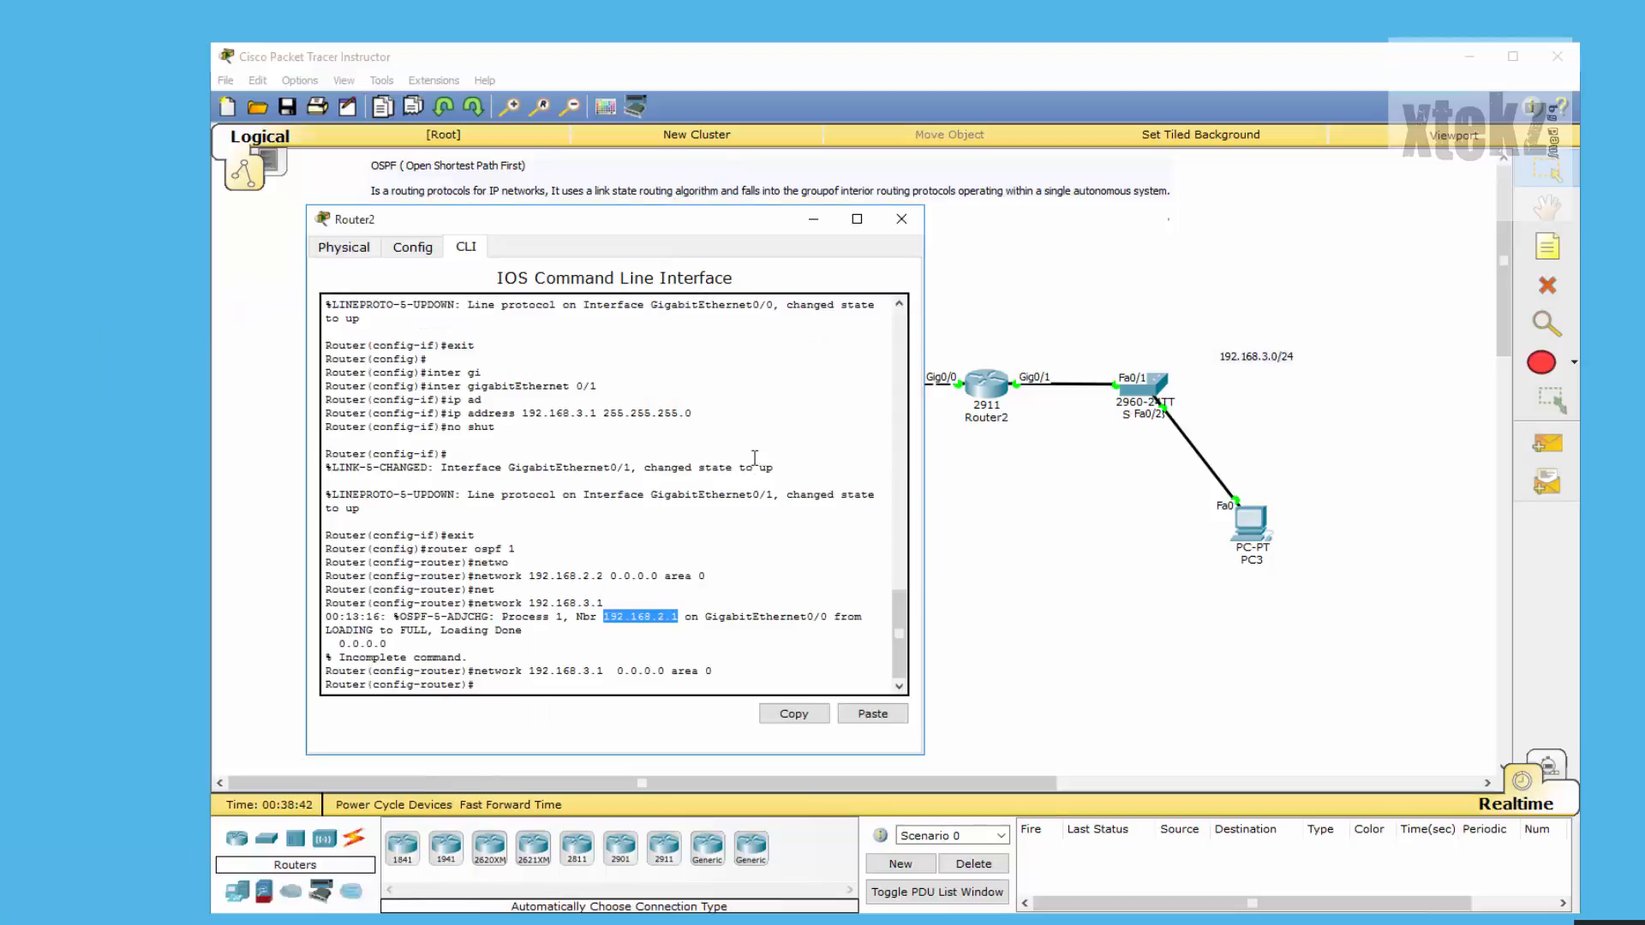
left_click(556, 685)
type("exit")
key("Return")
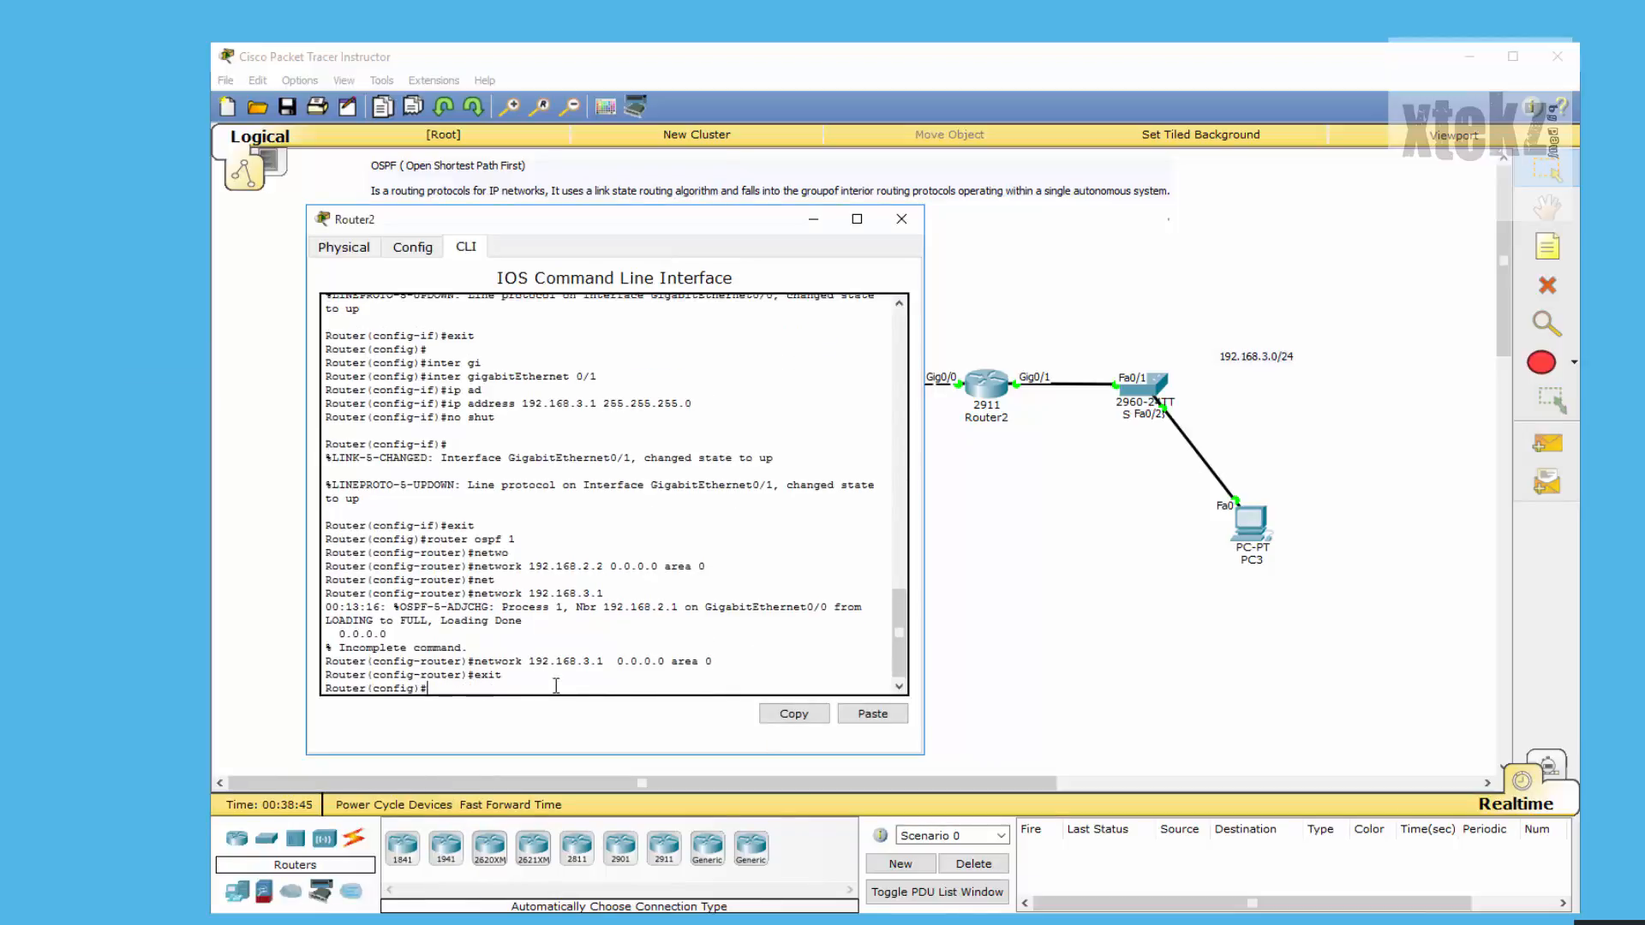
key("Return")
left_click(899, 219)
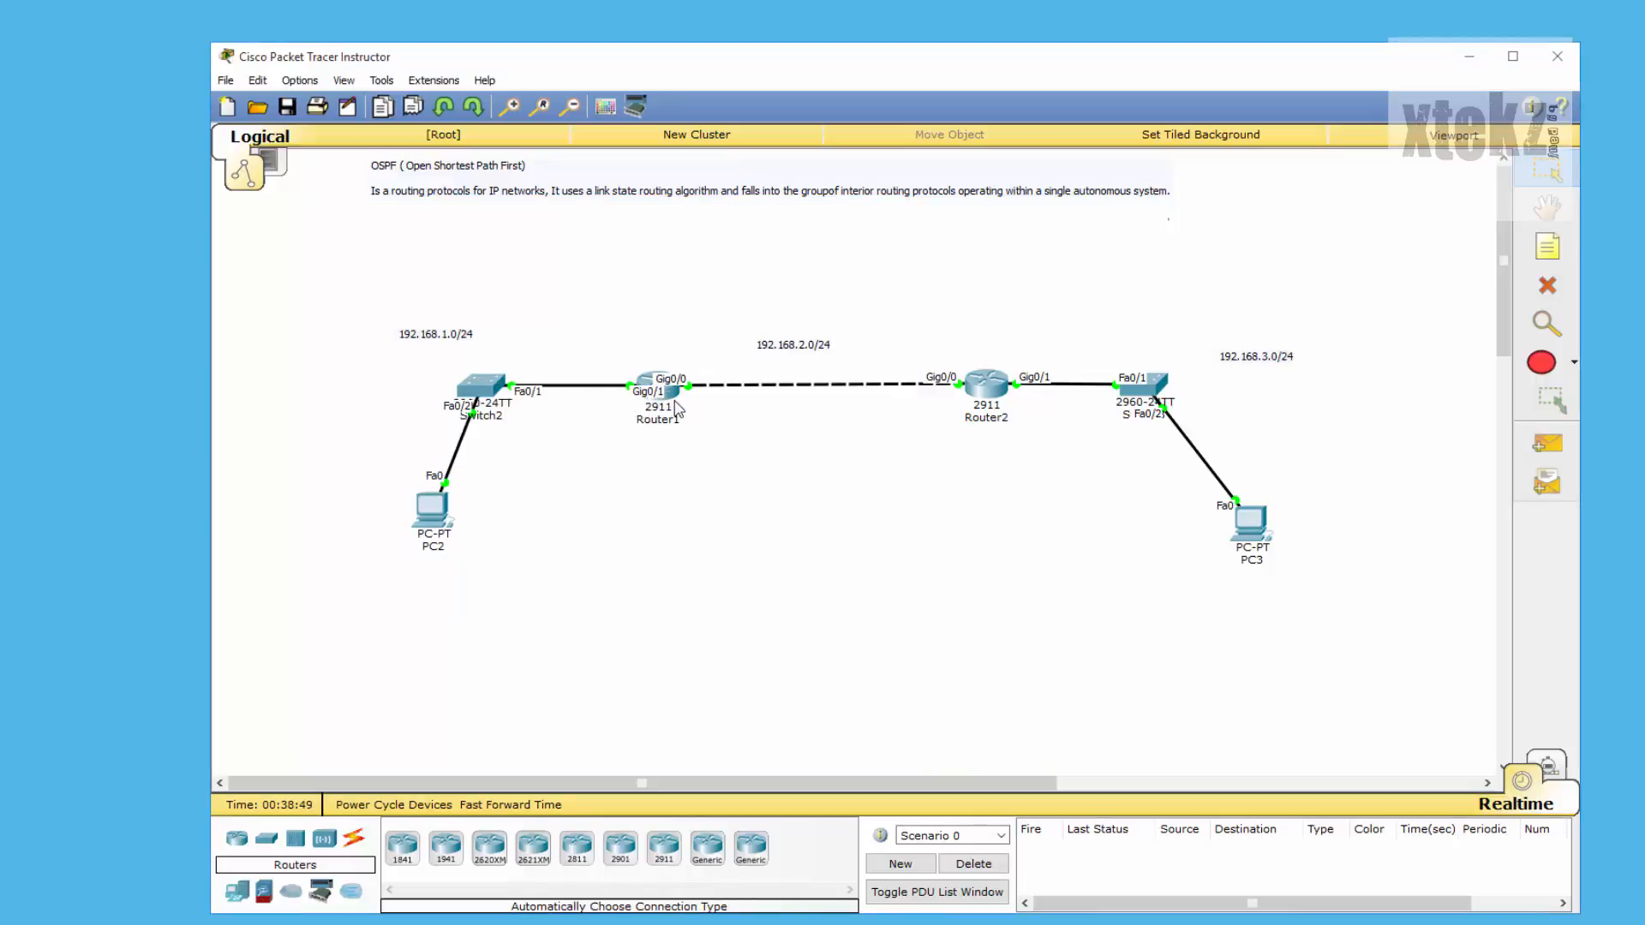
- Open Router1's command line and exit from OSPF router configuration mode back to privileged EXEC mode
left_click(656, 382)
left_click_drag(677, 269, 814, 208)
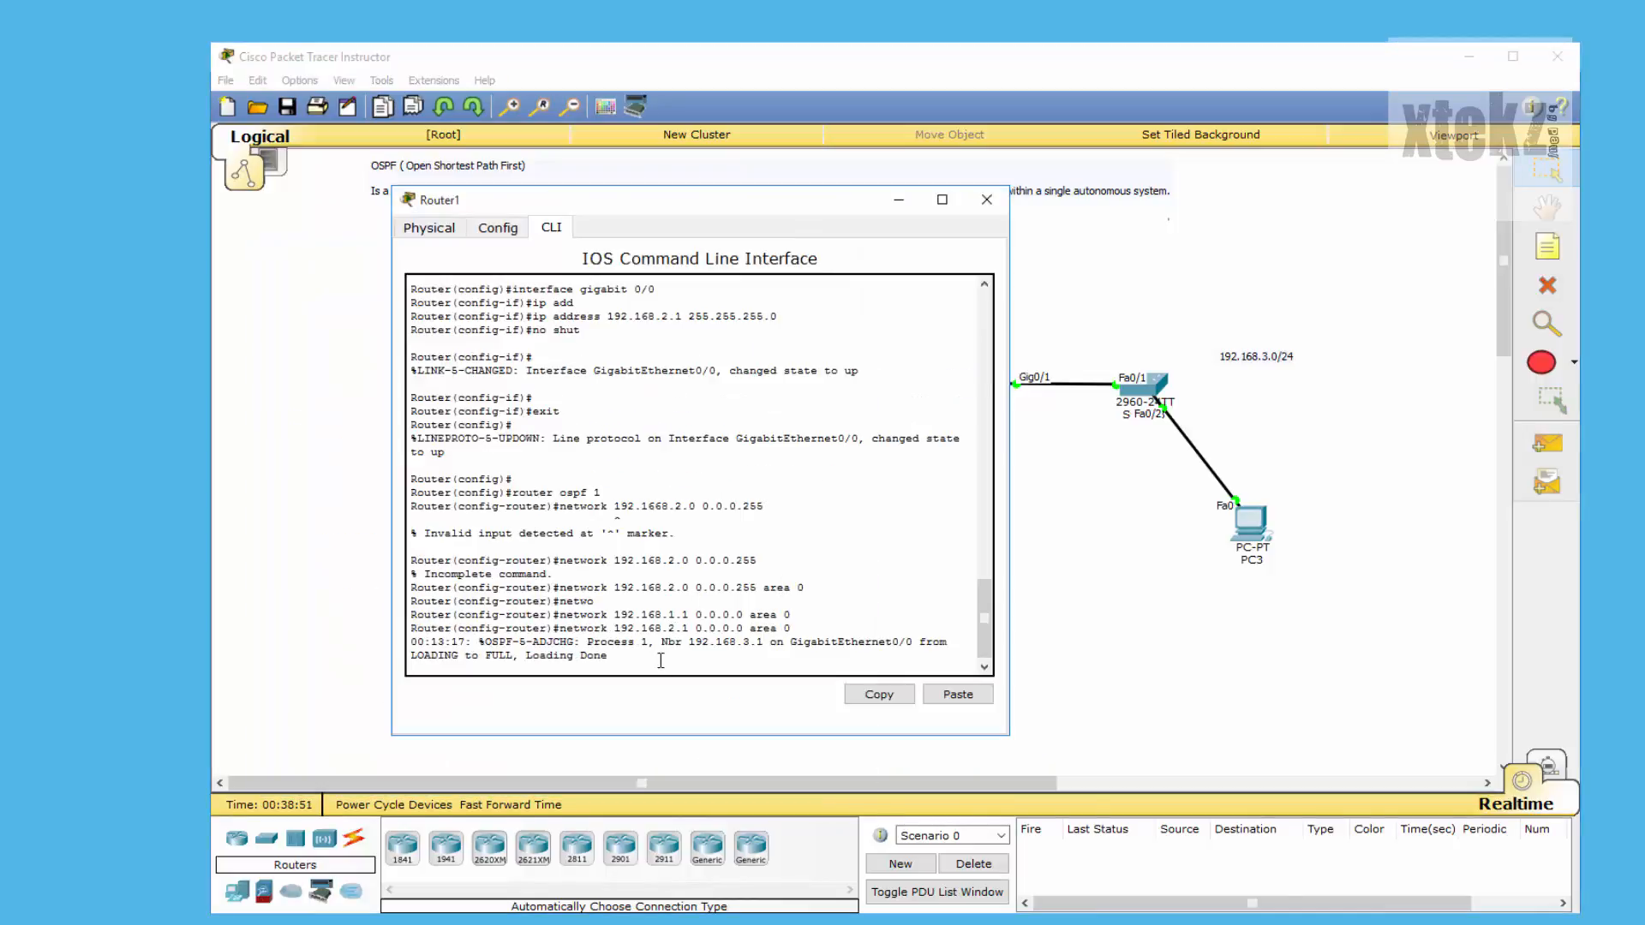
key("Return")
key("Return")
type("ex")
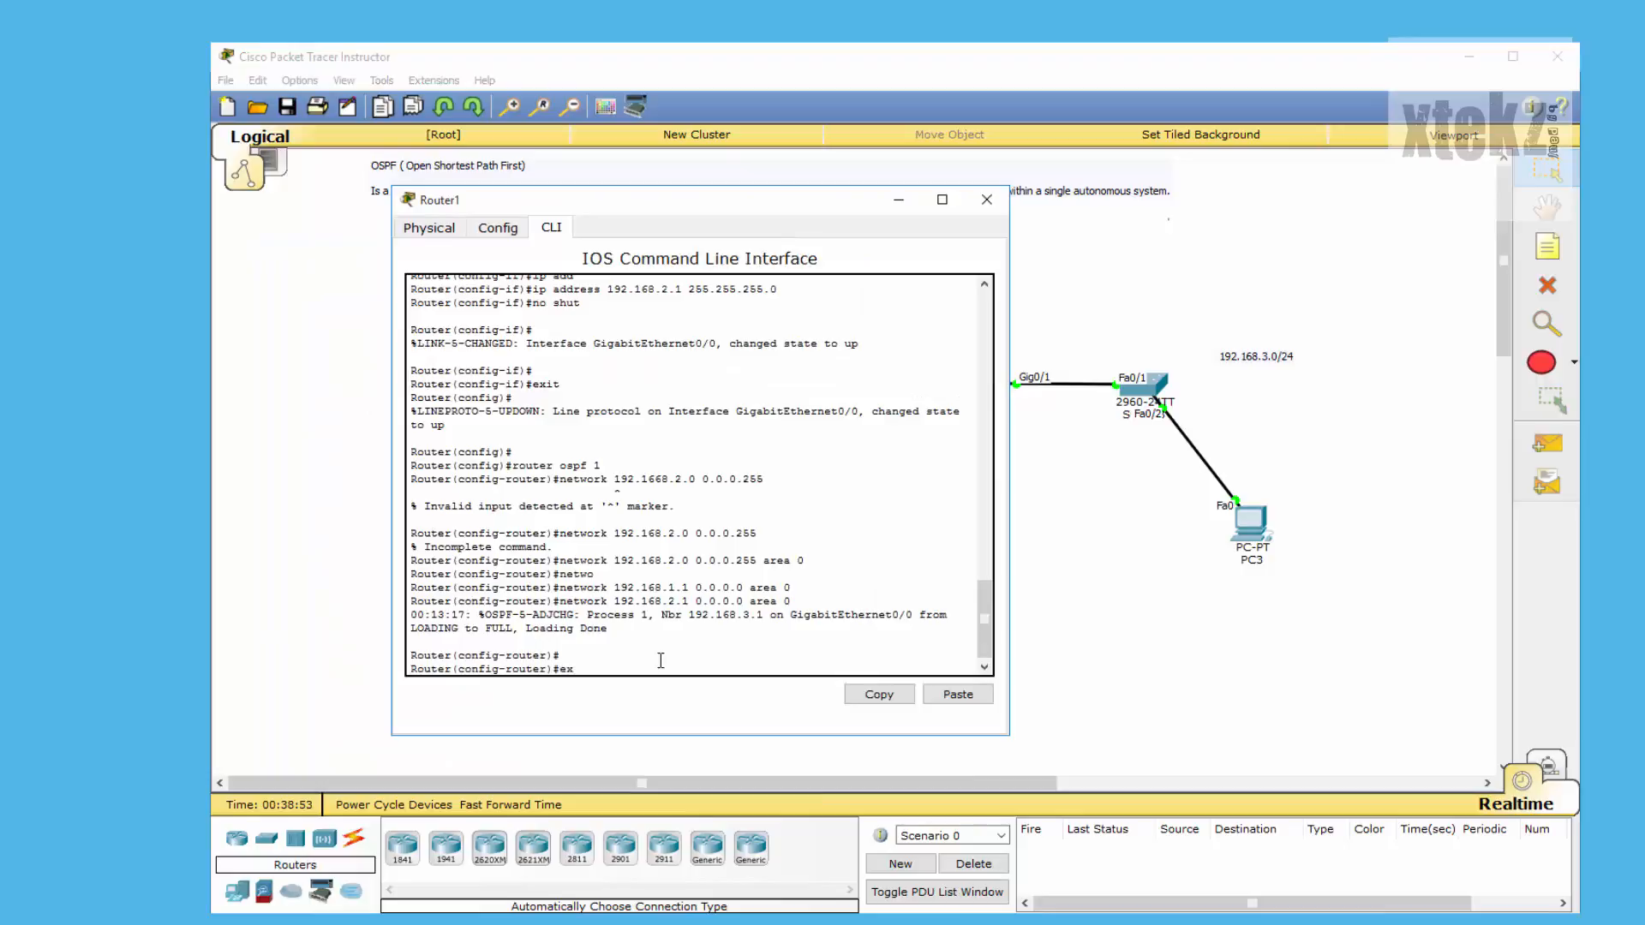
type("it")
key("Return")
type("exit")
key("Return")
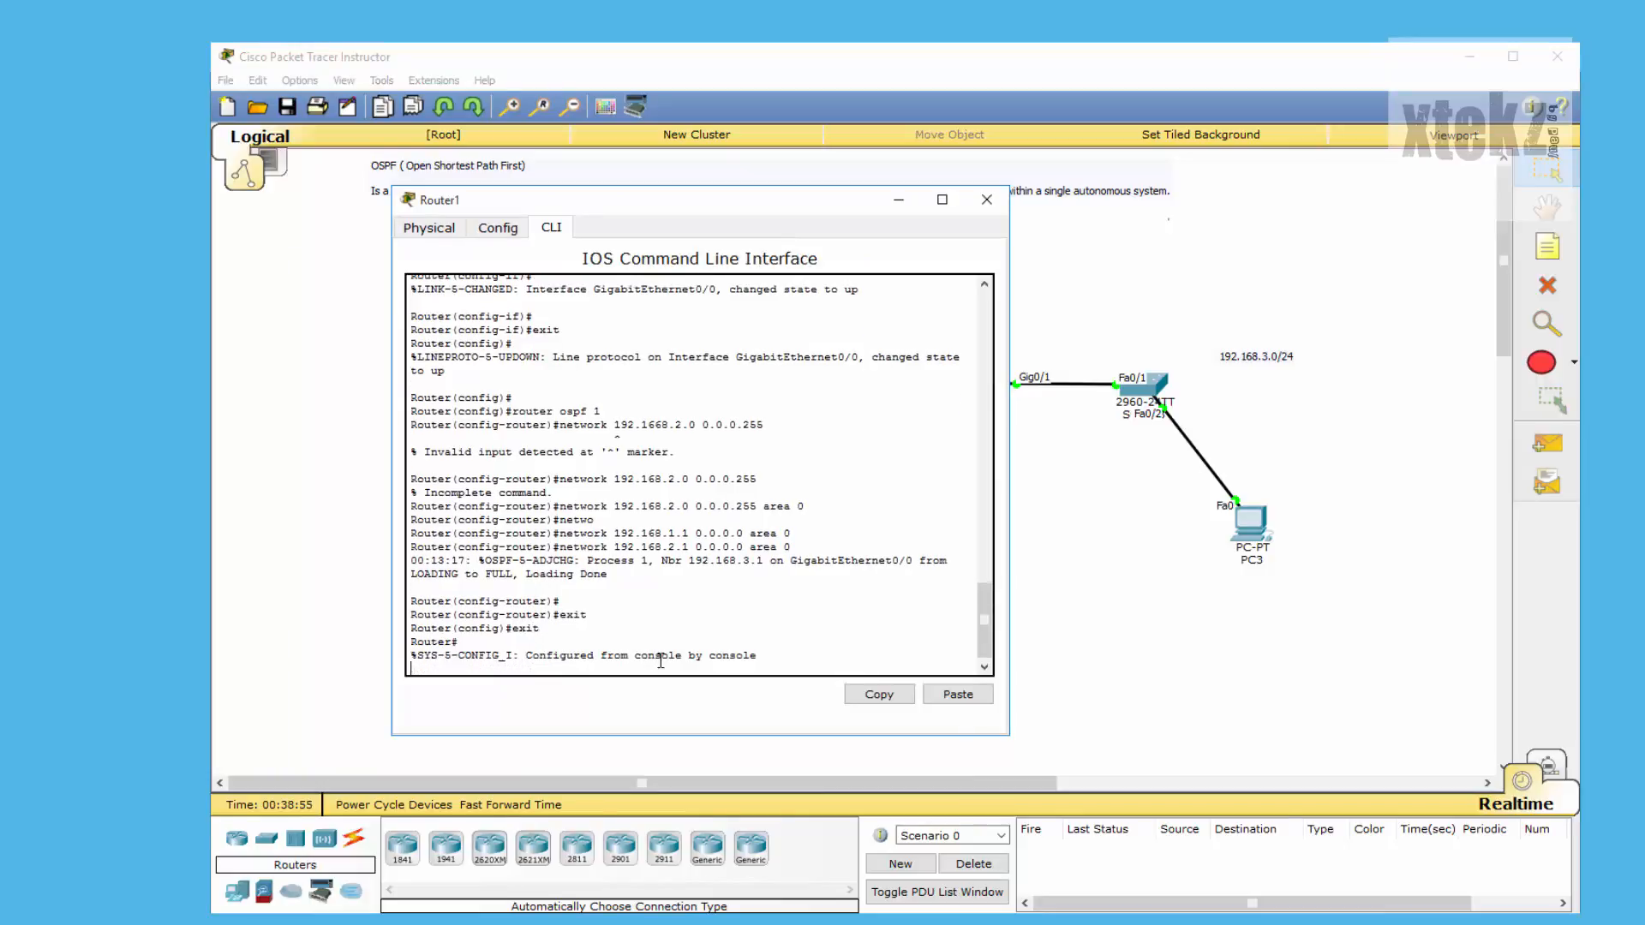
key("Return")
key("Return")
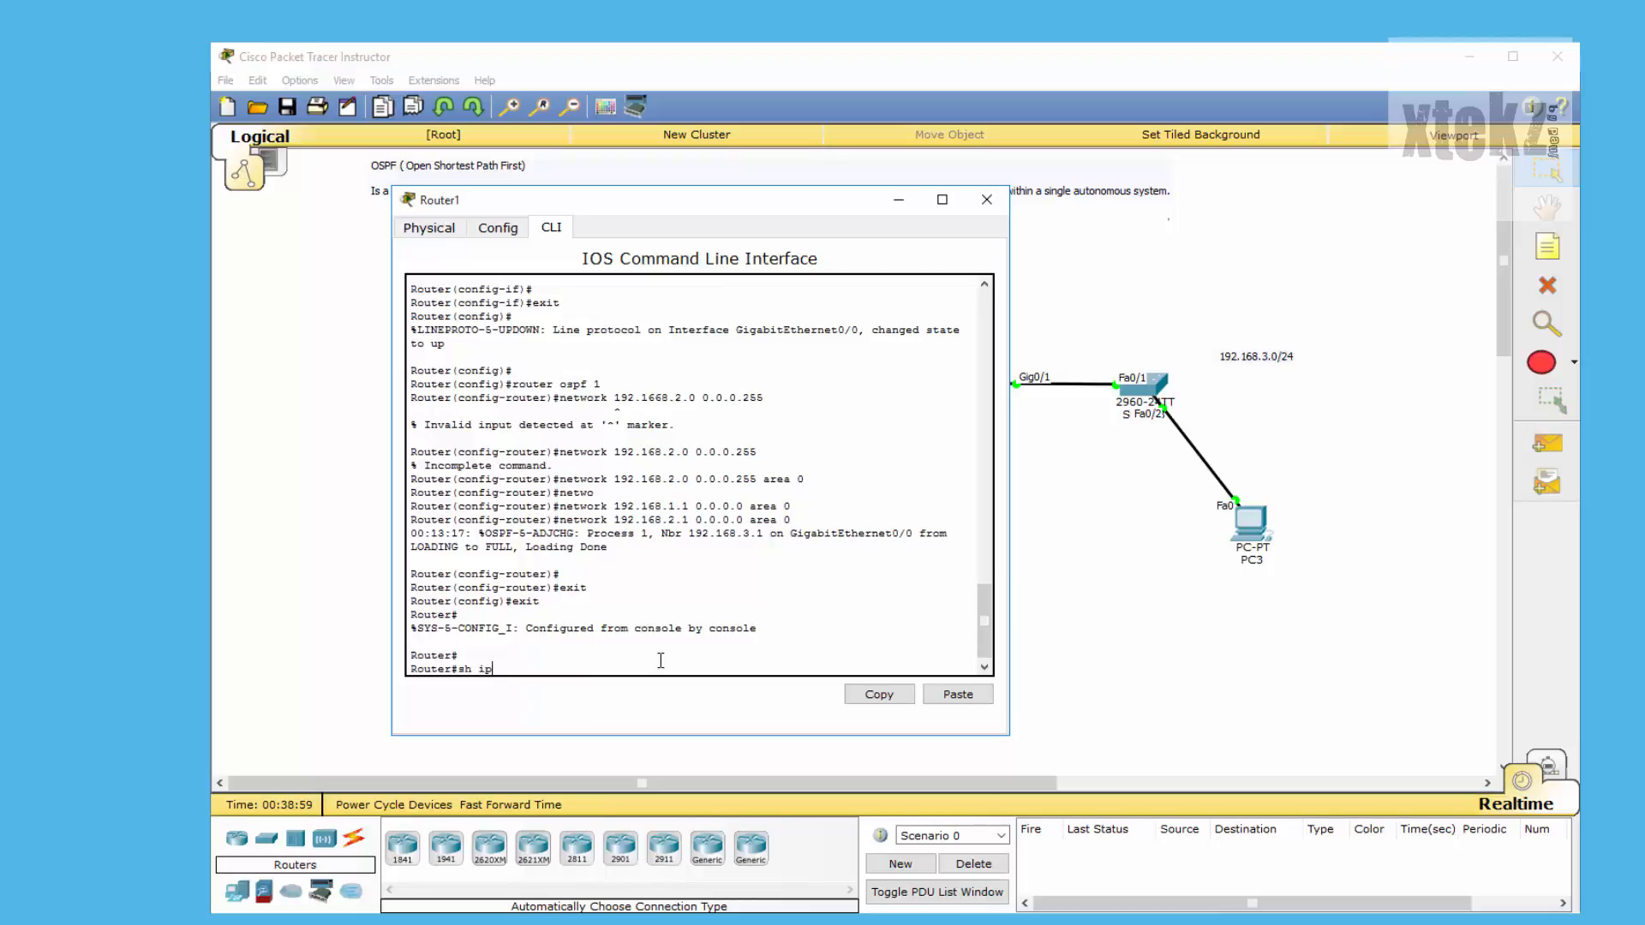
- List Router1's OSPF neighbors with "sh ip ospf neighbor"
type("sh ip os")
key("Tab")
type("nb")
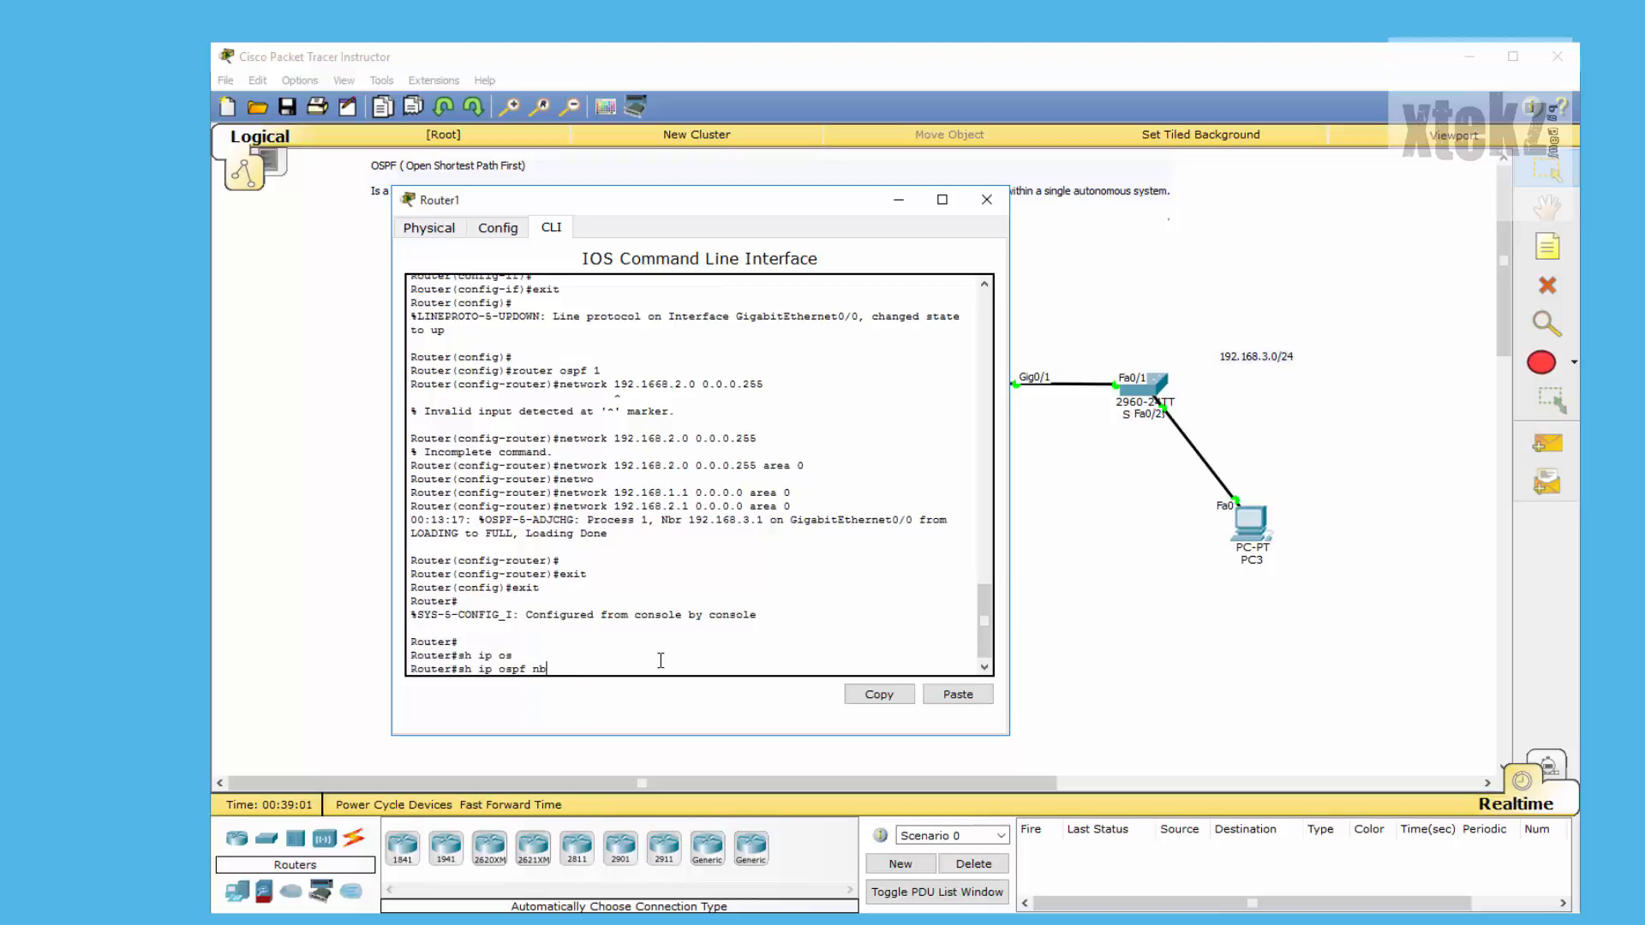
type("r")
key("Return")
type("sh ip ospf nbr")
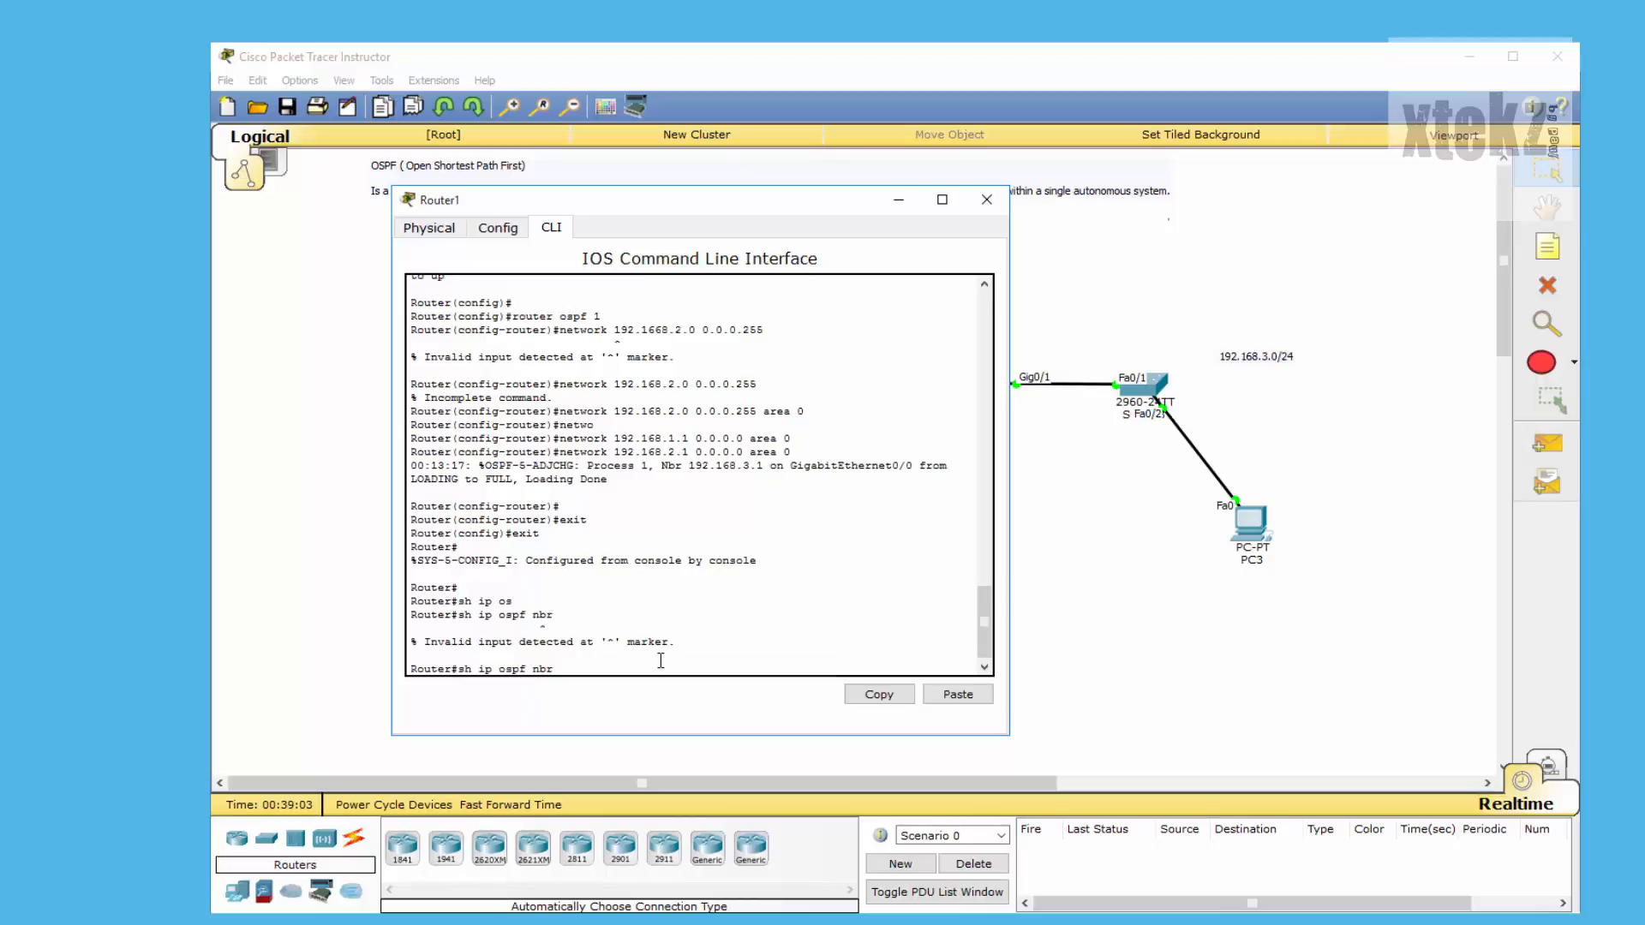
key("Tab")
key("Return")
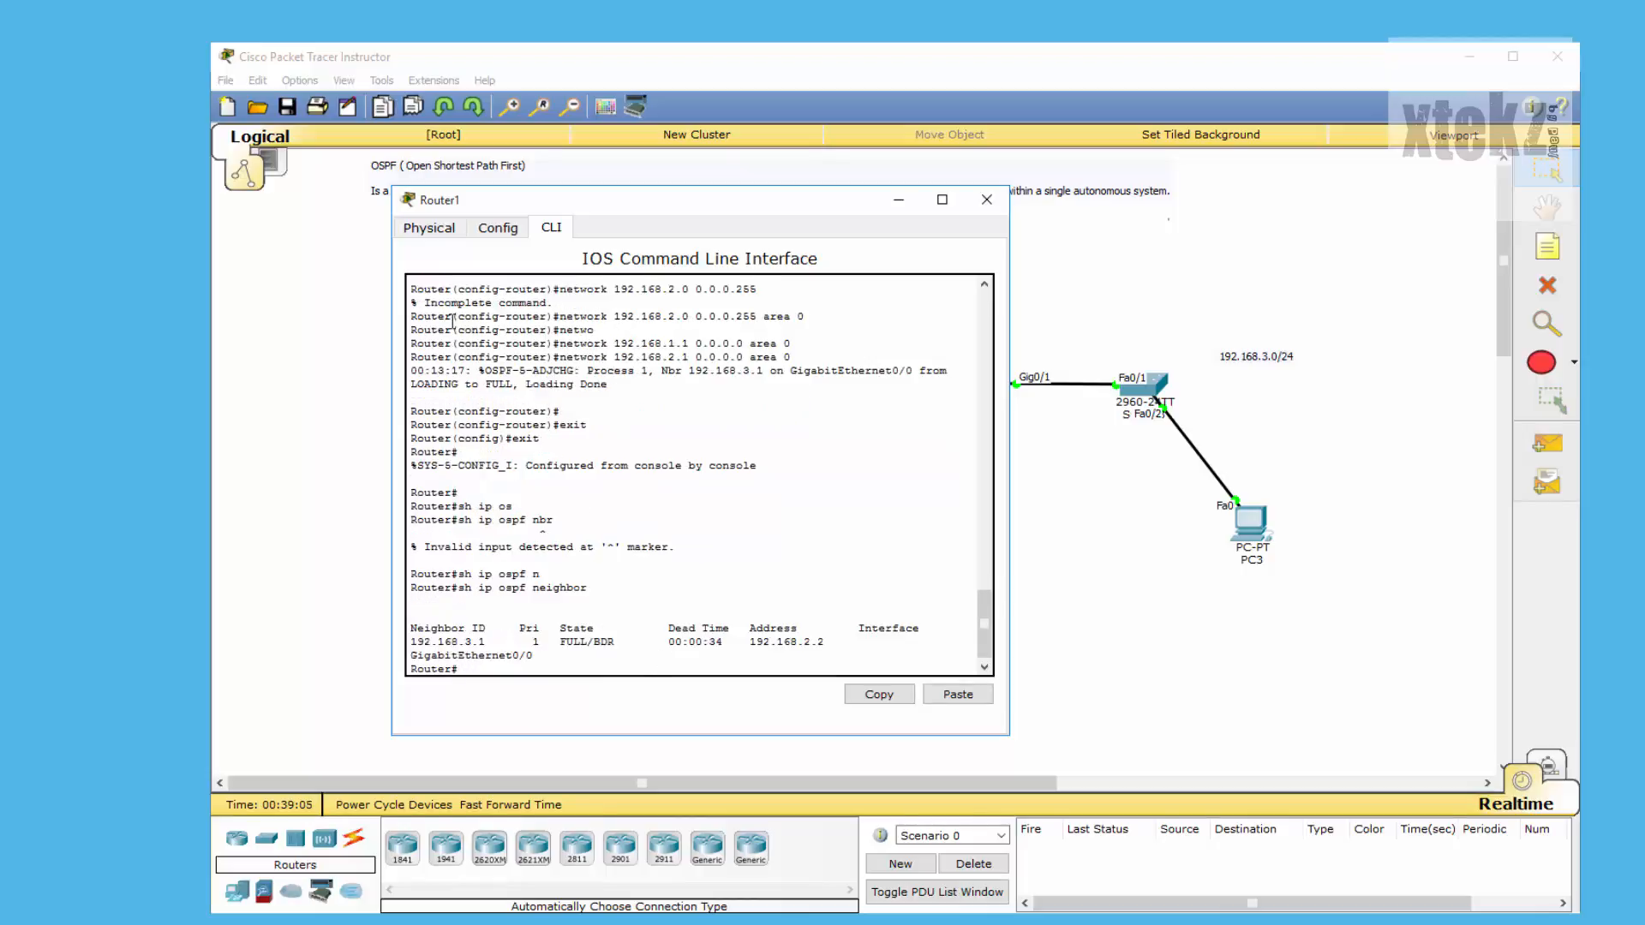
- Examine the neighbor ID and address in Router1's OSPF neighbor table against the Router2 side of the topology, and close the window
left_click_drag(638, 200, 179, 169)
left_click(443, 187)
left_click(198, 172)
left_click_drag(1039, 296, 1328, 698)
left_click(106, 169)
left_click_drag(1077, 307, 1331, 572)
left_click(140, 183)
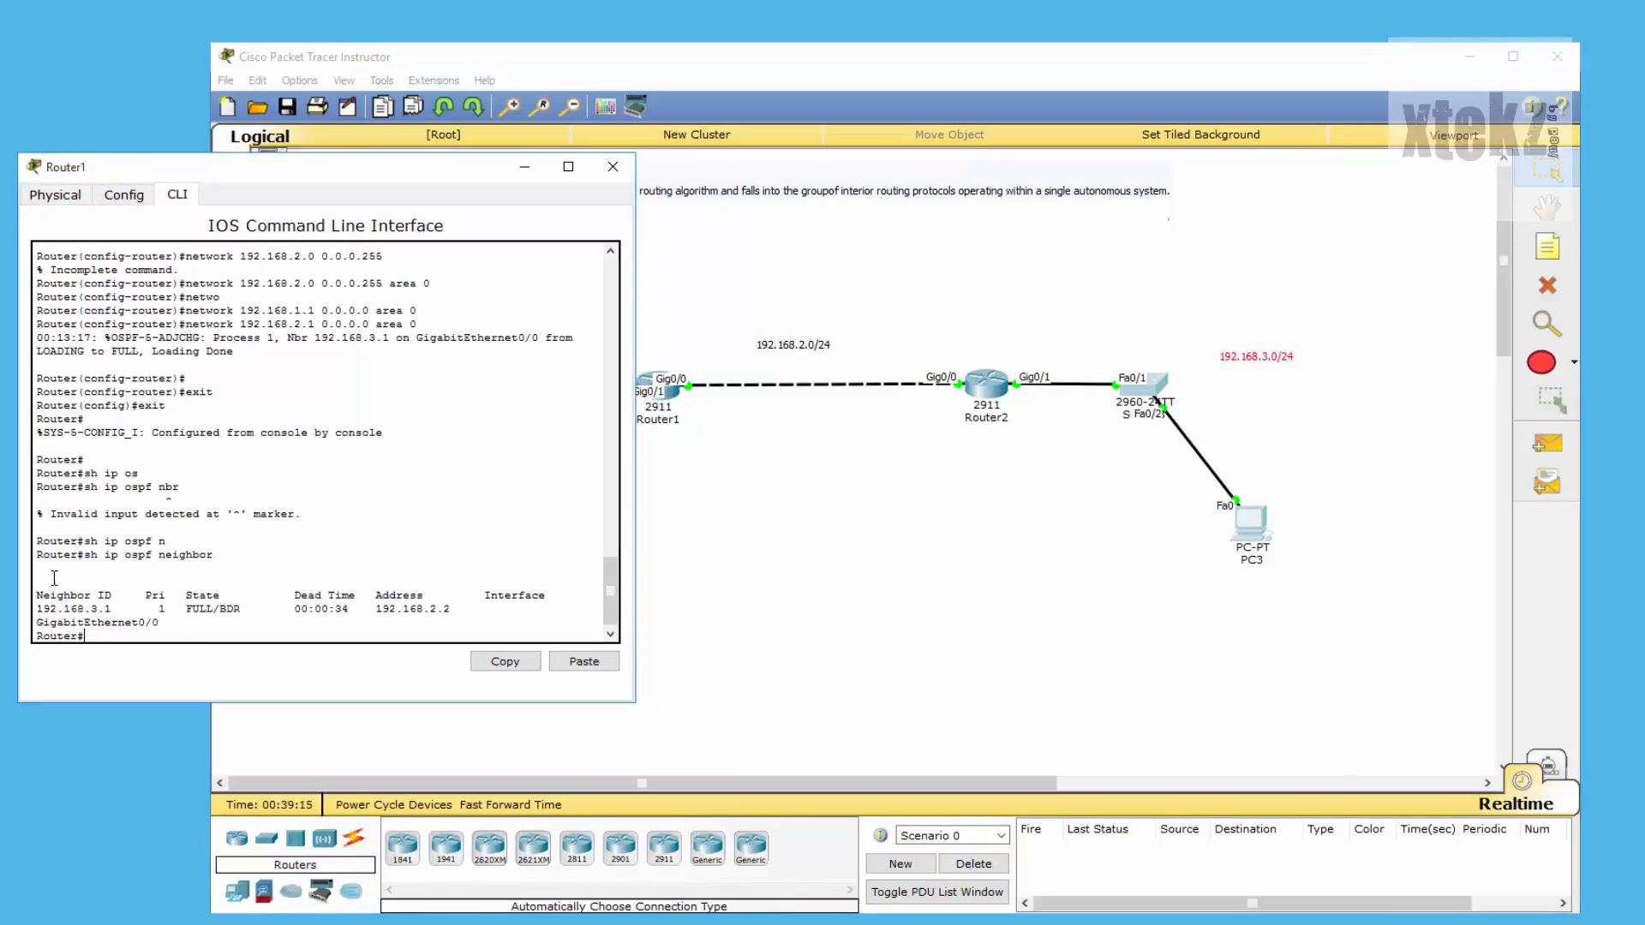
left_click_drag(43, 609, 118, 609)
left_click(391, 608)
left_click(612, 167)
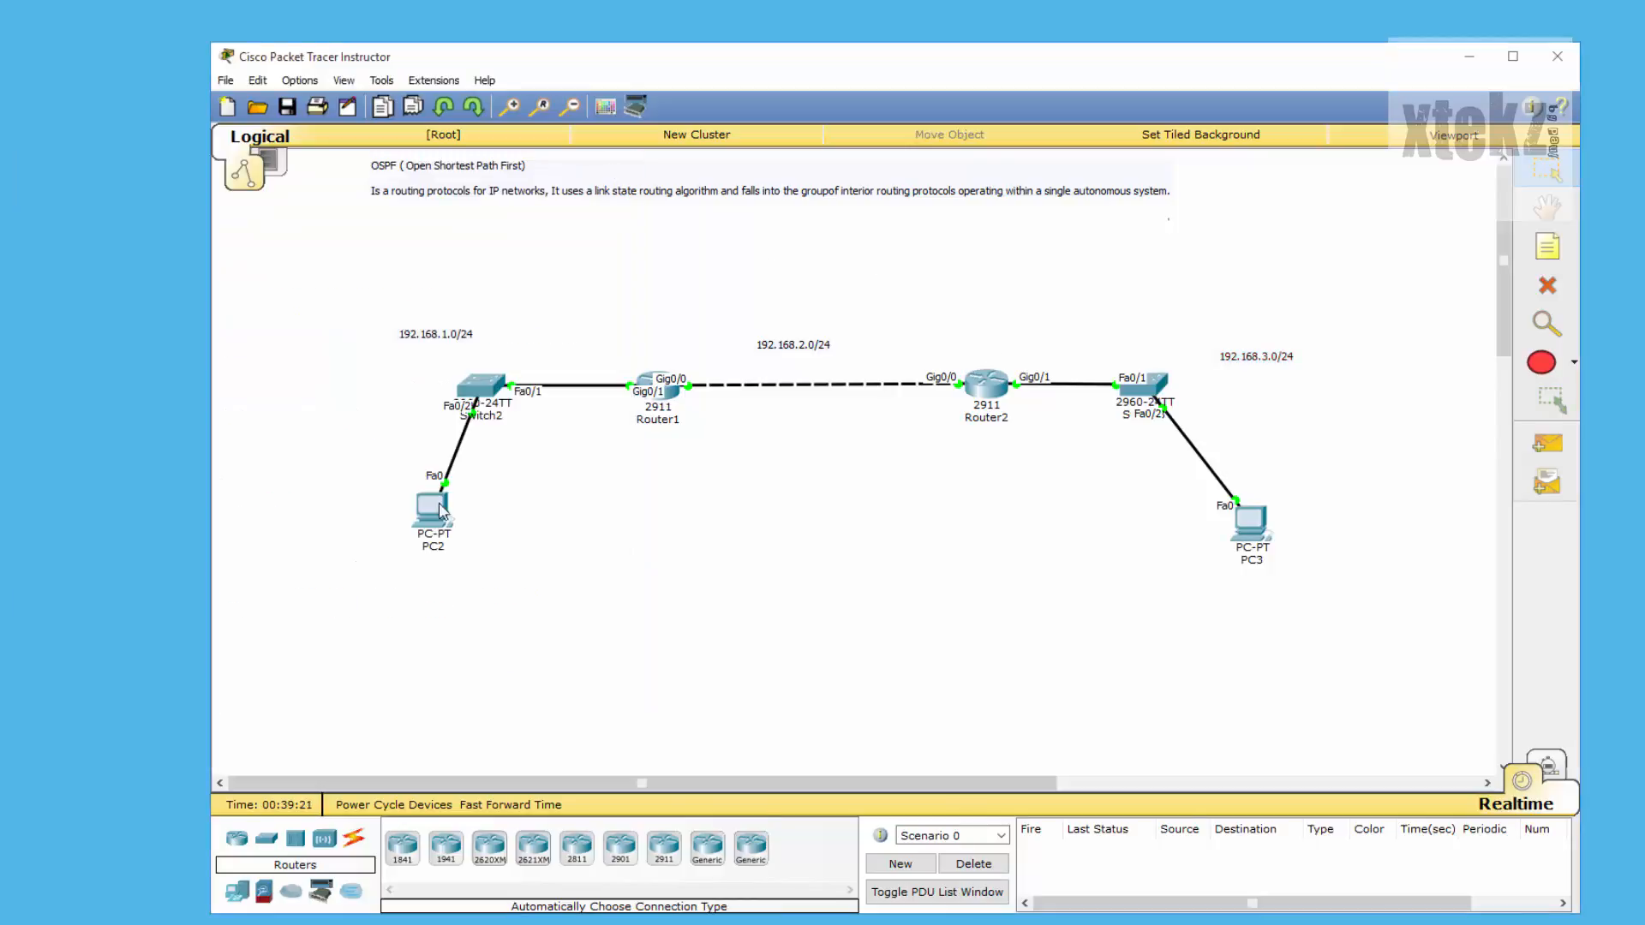
- Give PC2 the static IP address 192.168.1.2, subnet mask 255.255.255.0 and default gateway 192.168.1.1, and close its window
left_click(435, 509)
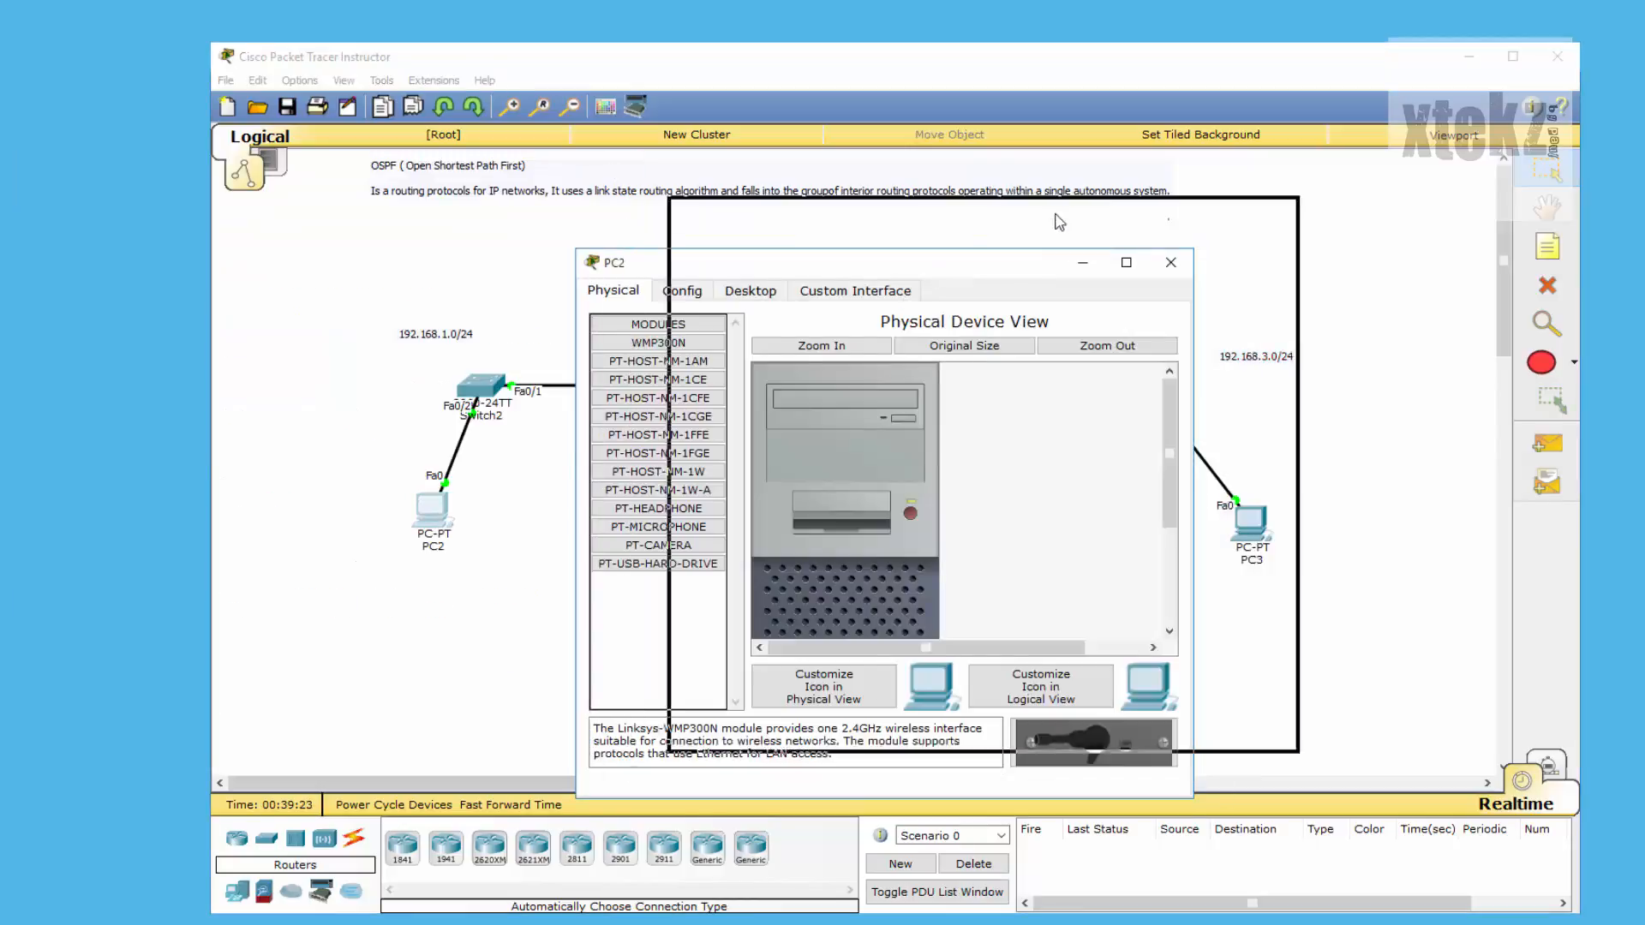
left_click_drag(1060, 222, 1060, 216)
left_click(787, 232)
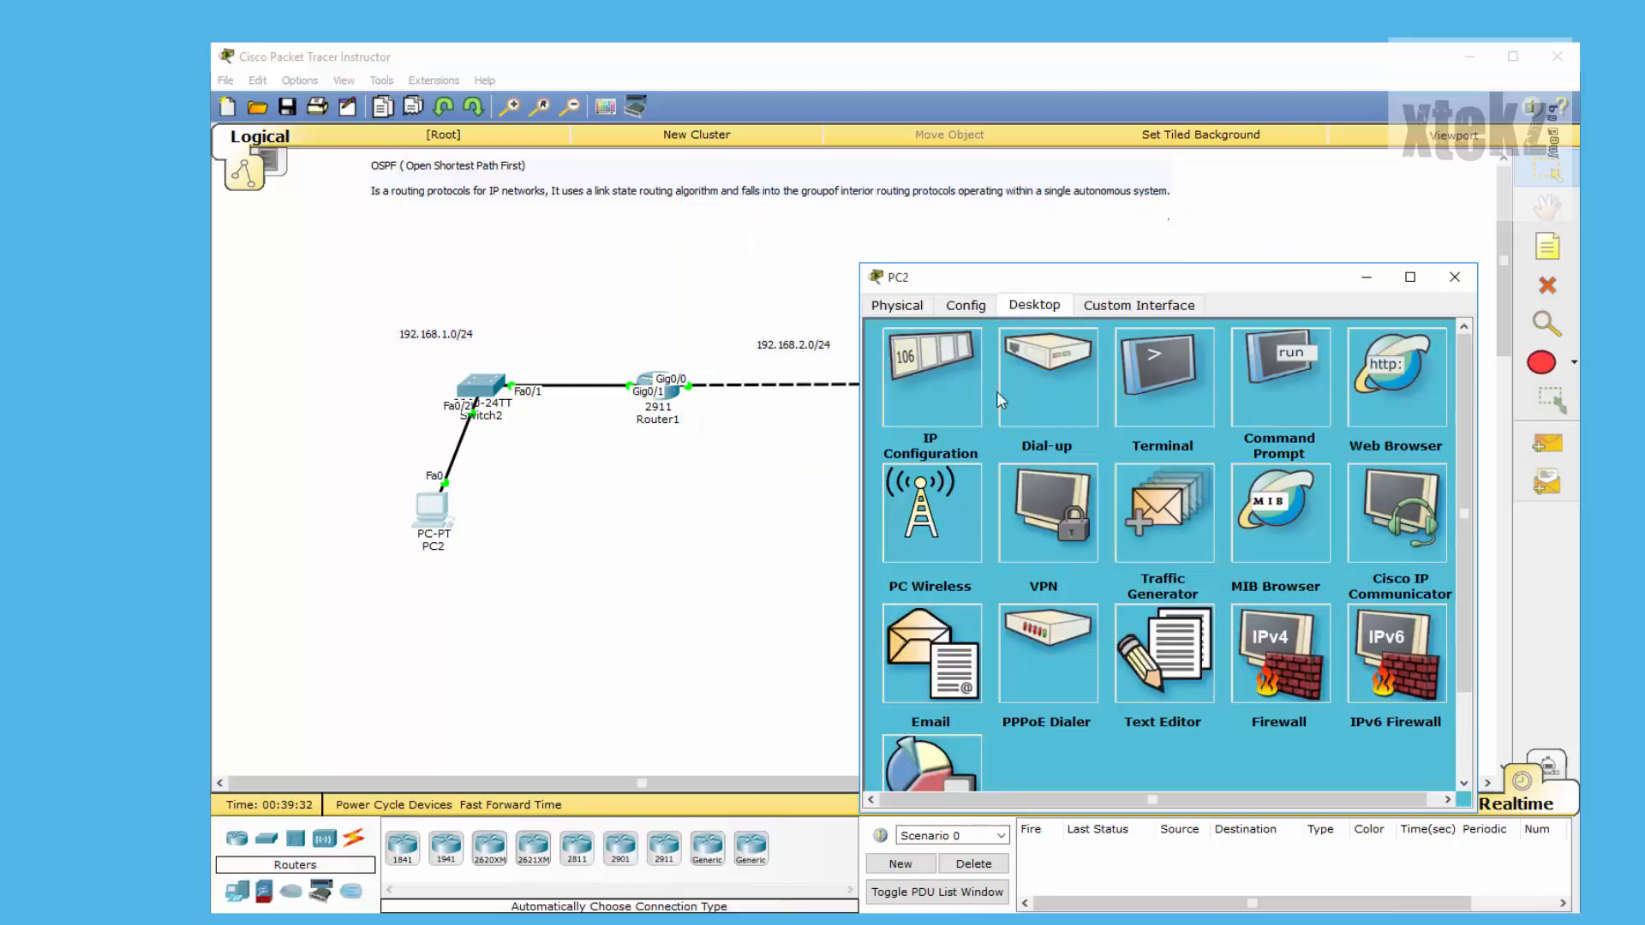
left_click(927, 377)
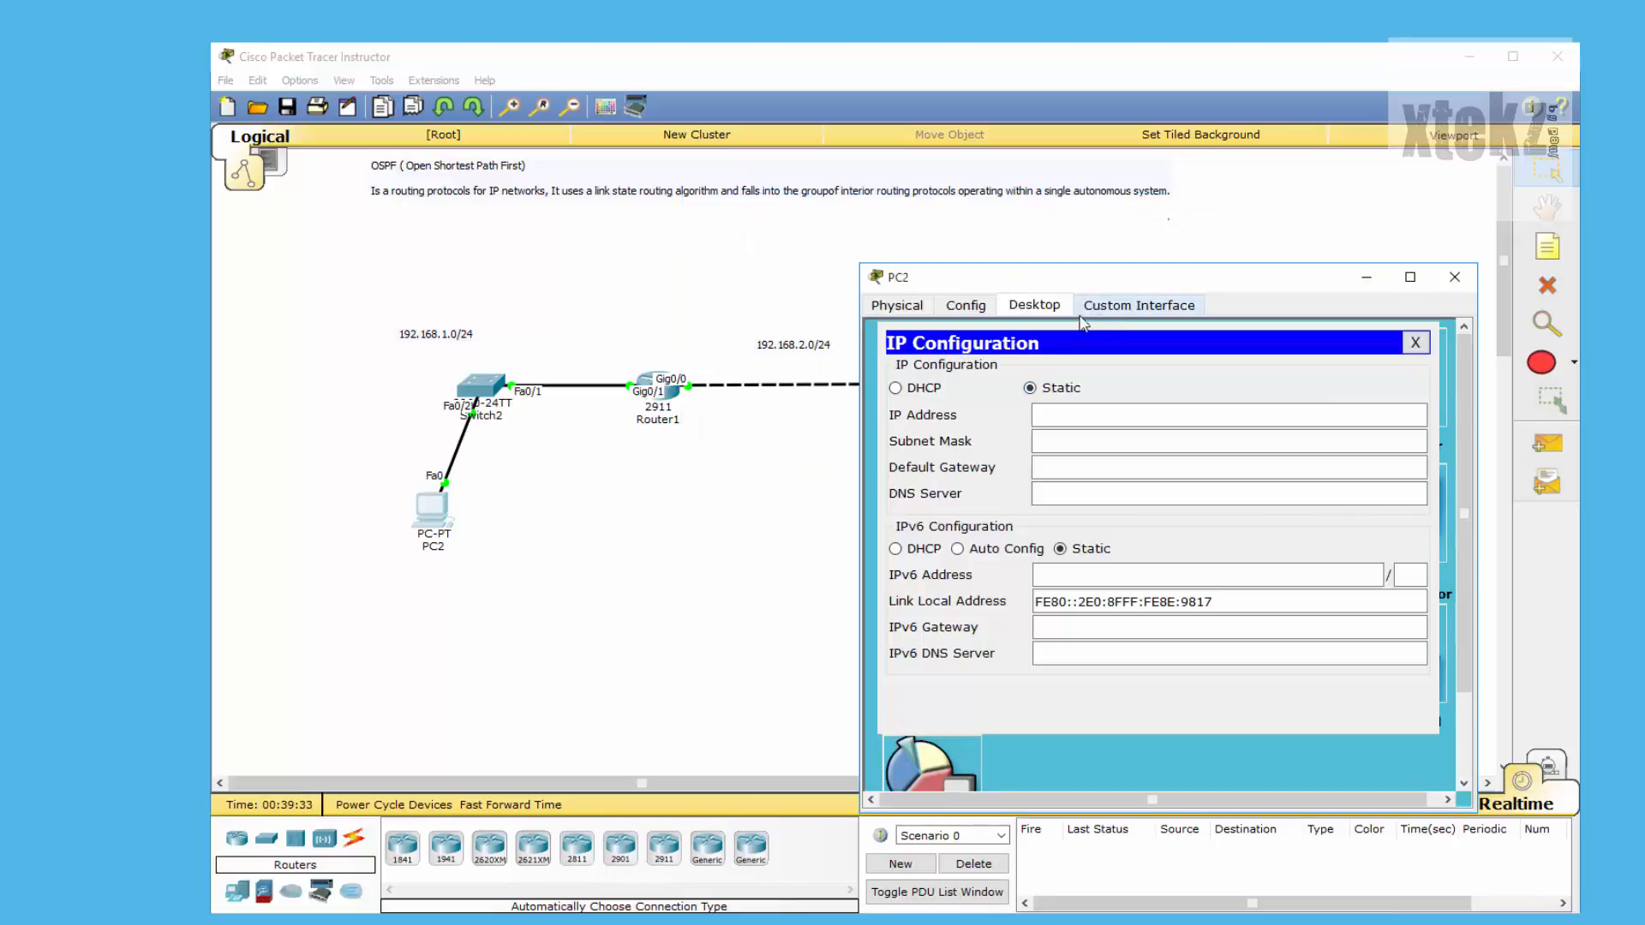
left_click(1091, 423)
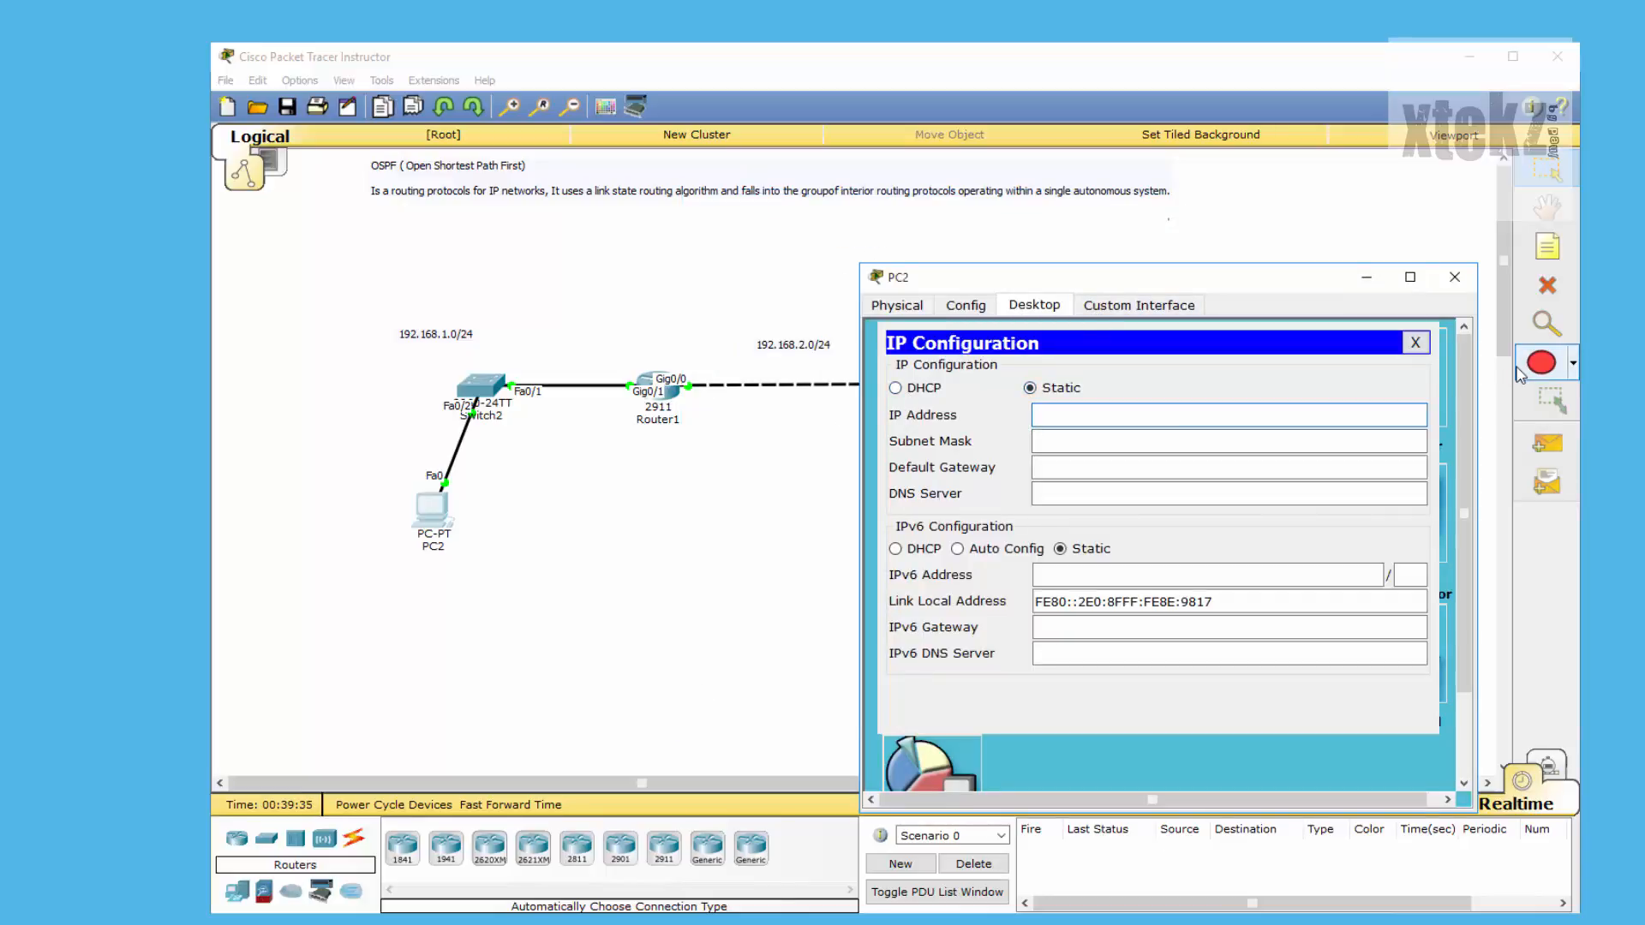
type("192.168.1.2")
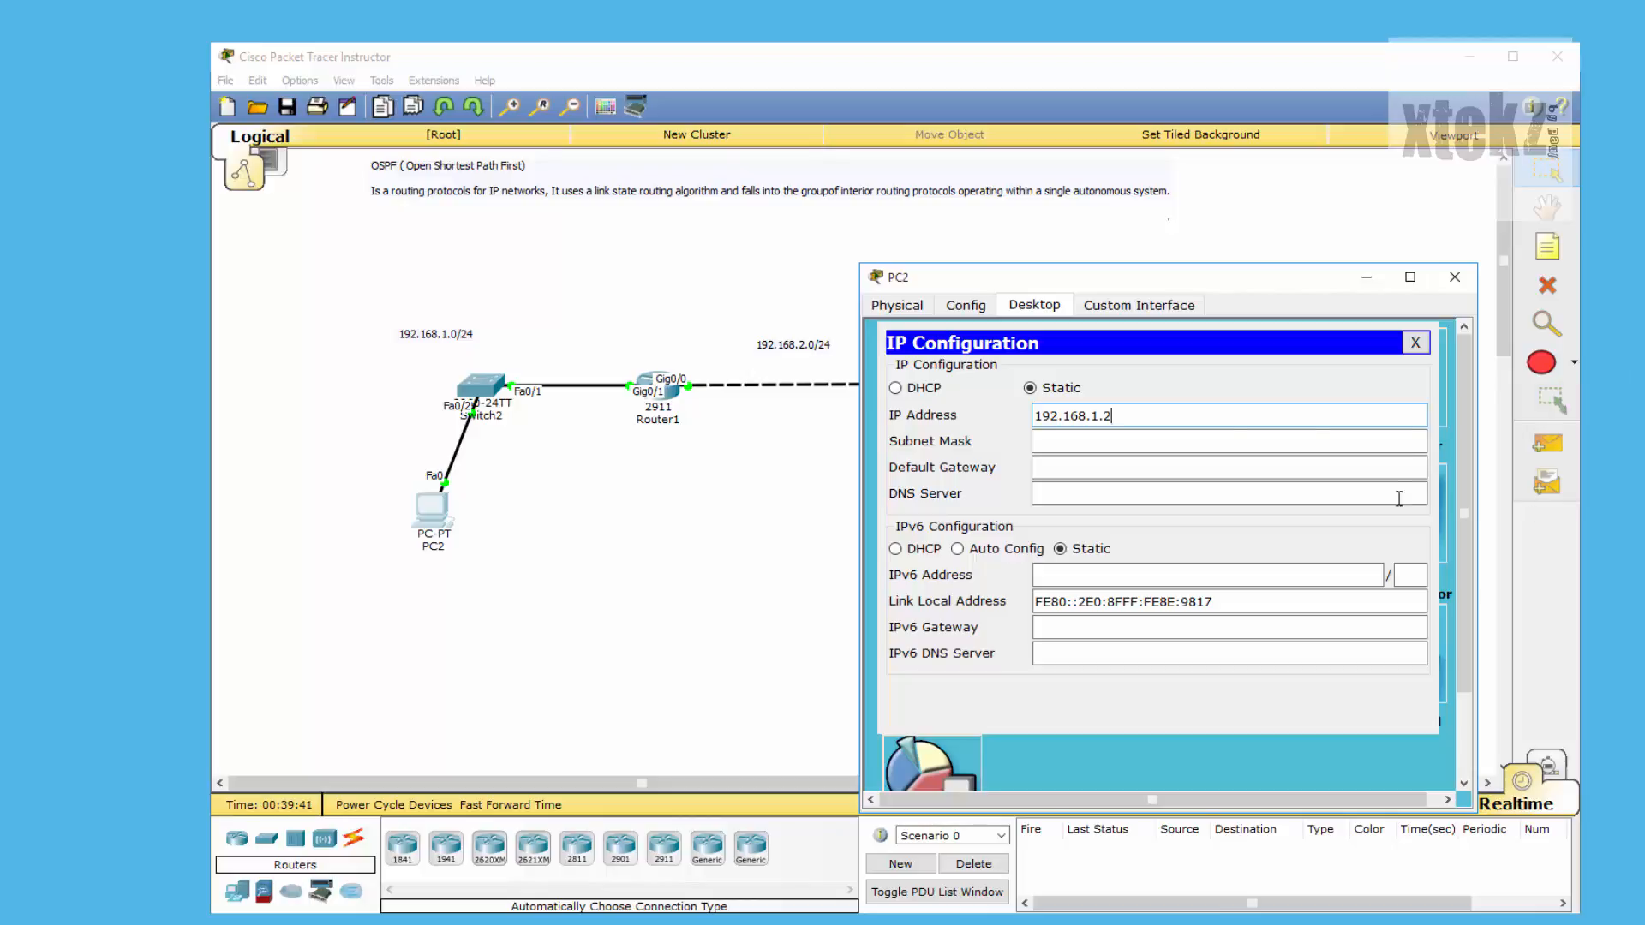
left_click(1206, 443)
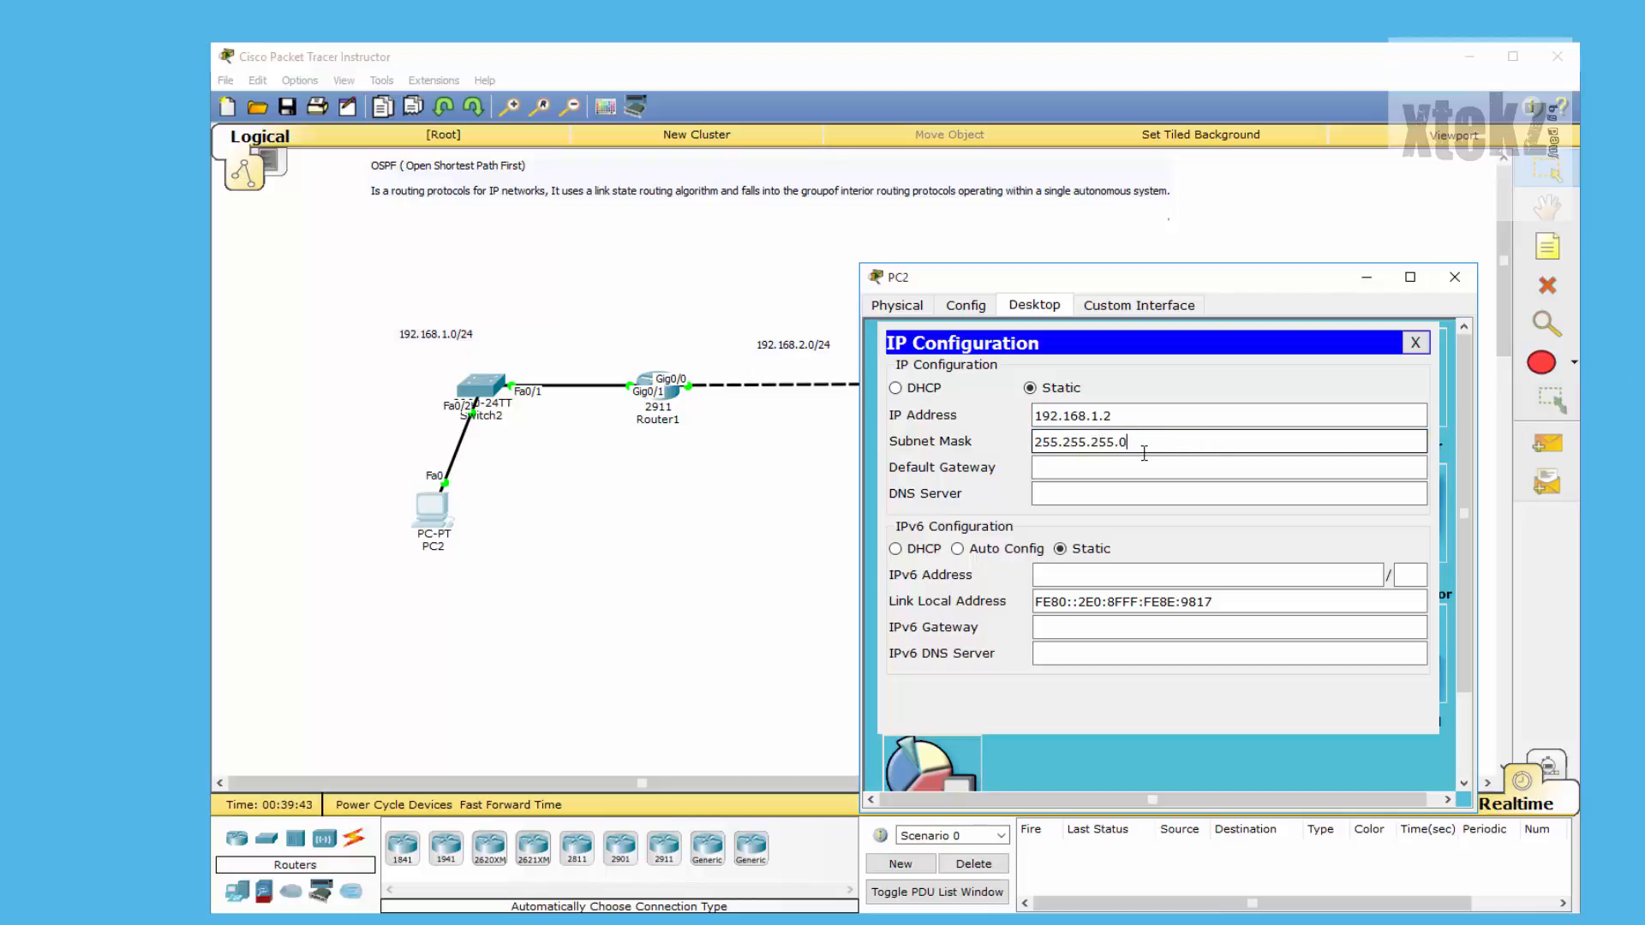
left_click(1088, 469)
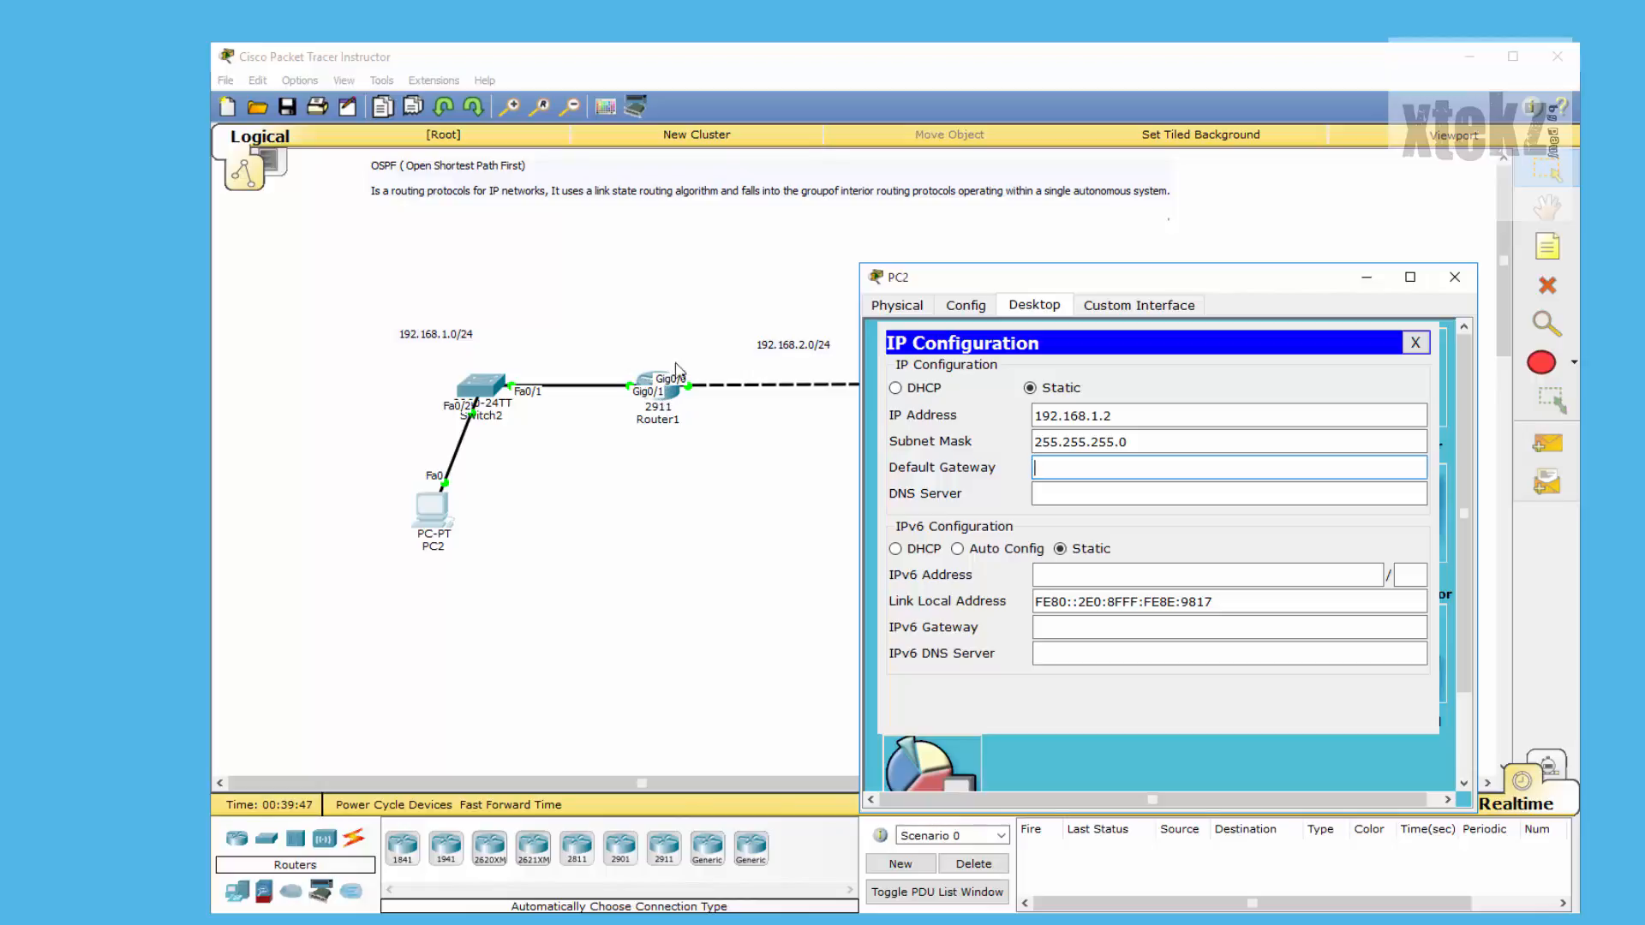
type("192.168.1.1")
left_click_drag(1063, 283, 503, 299)
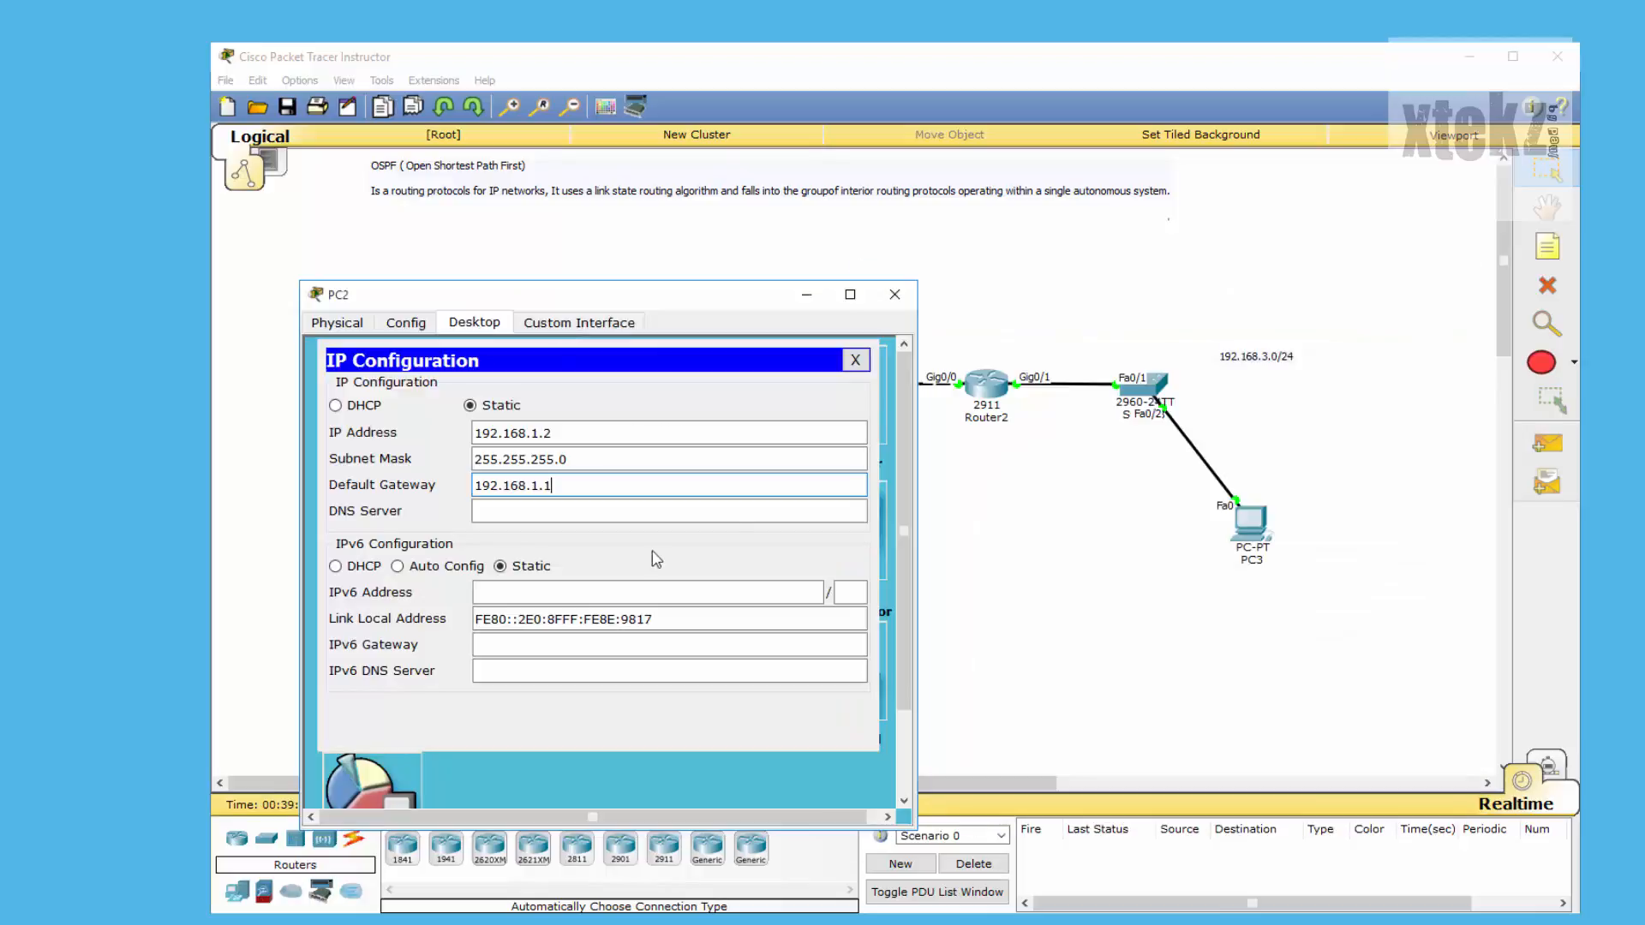
left_click_drag(722, 303, 578, 260)
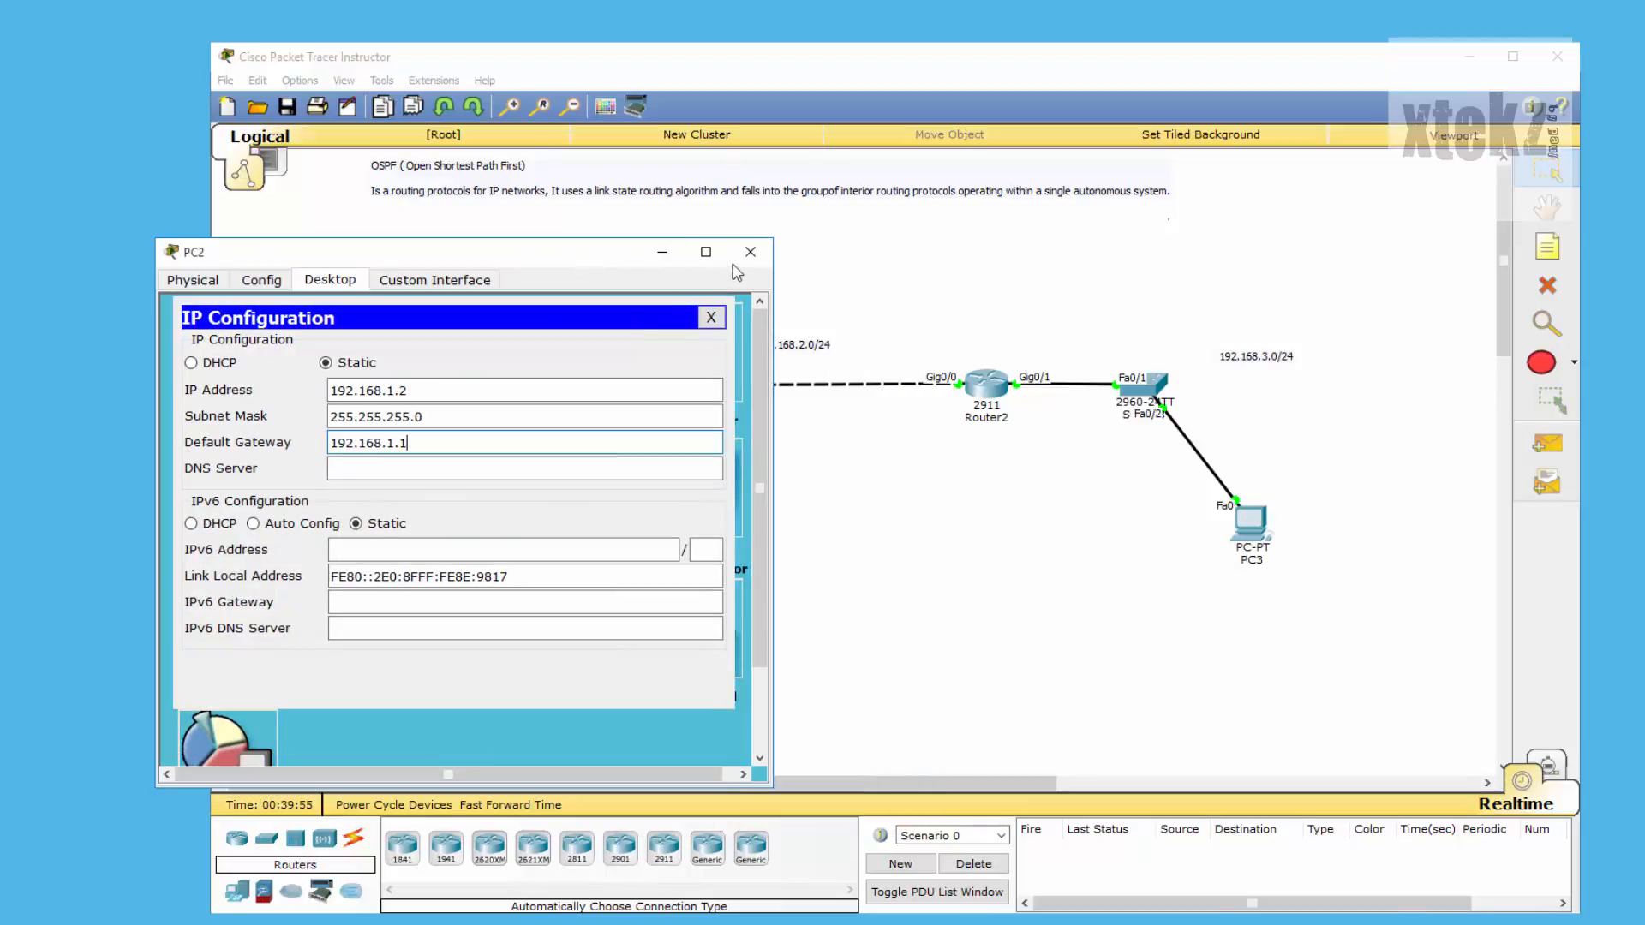
left_click(751, 253)
- Give PC3 the static IP address 192.168.3.2, subnet mask 255.255.255.0 and default gateway 192.168.3.1, and close its window
left_click(1253, 538)
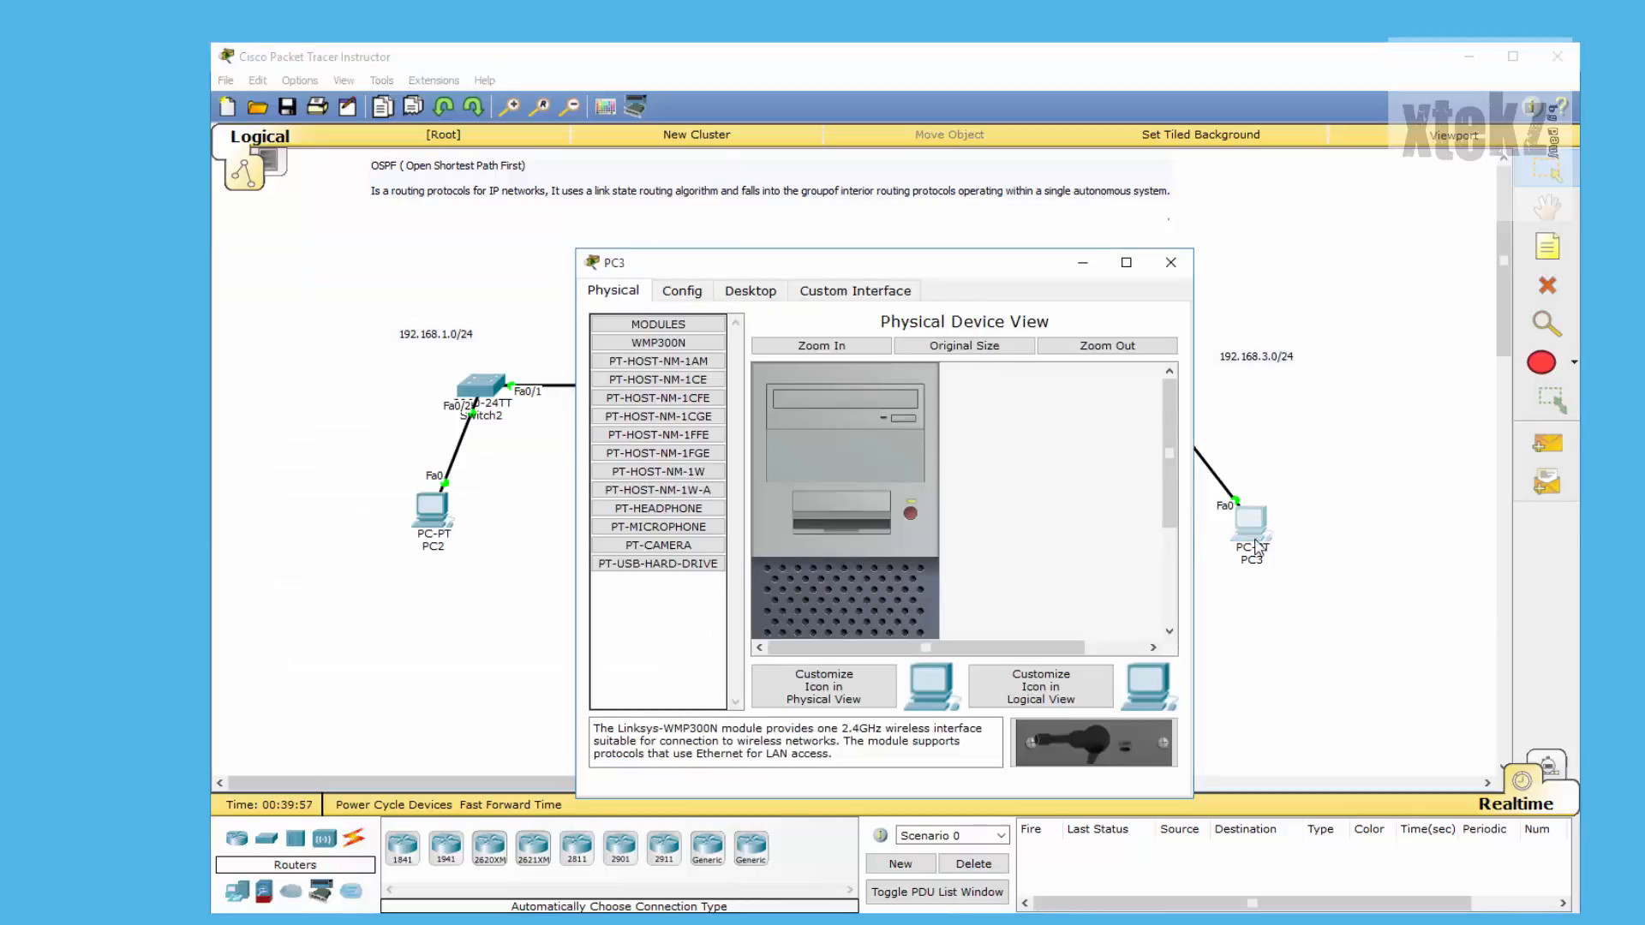
left_click(690, 292)
left_click(767, 291)
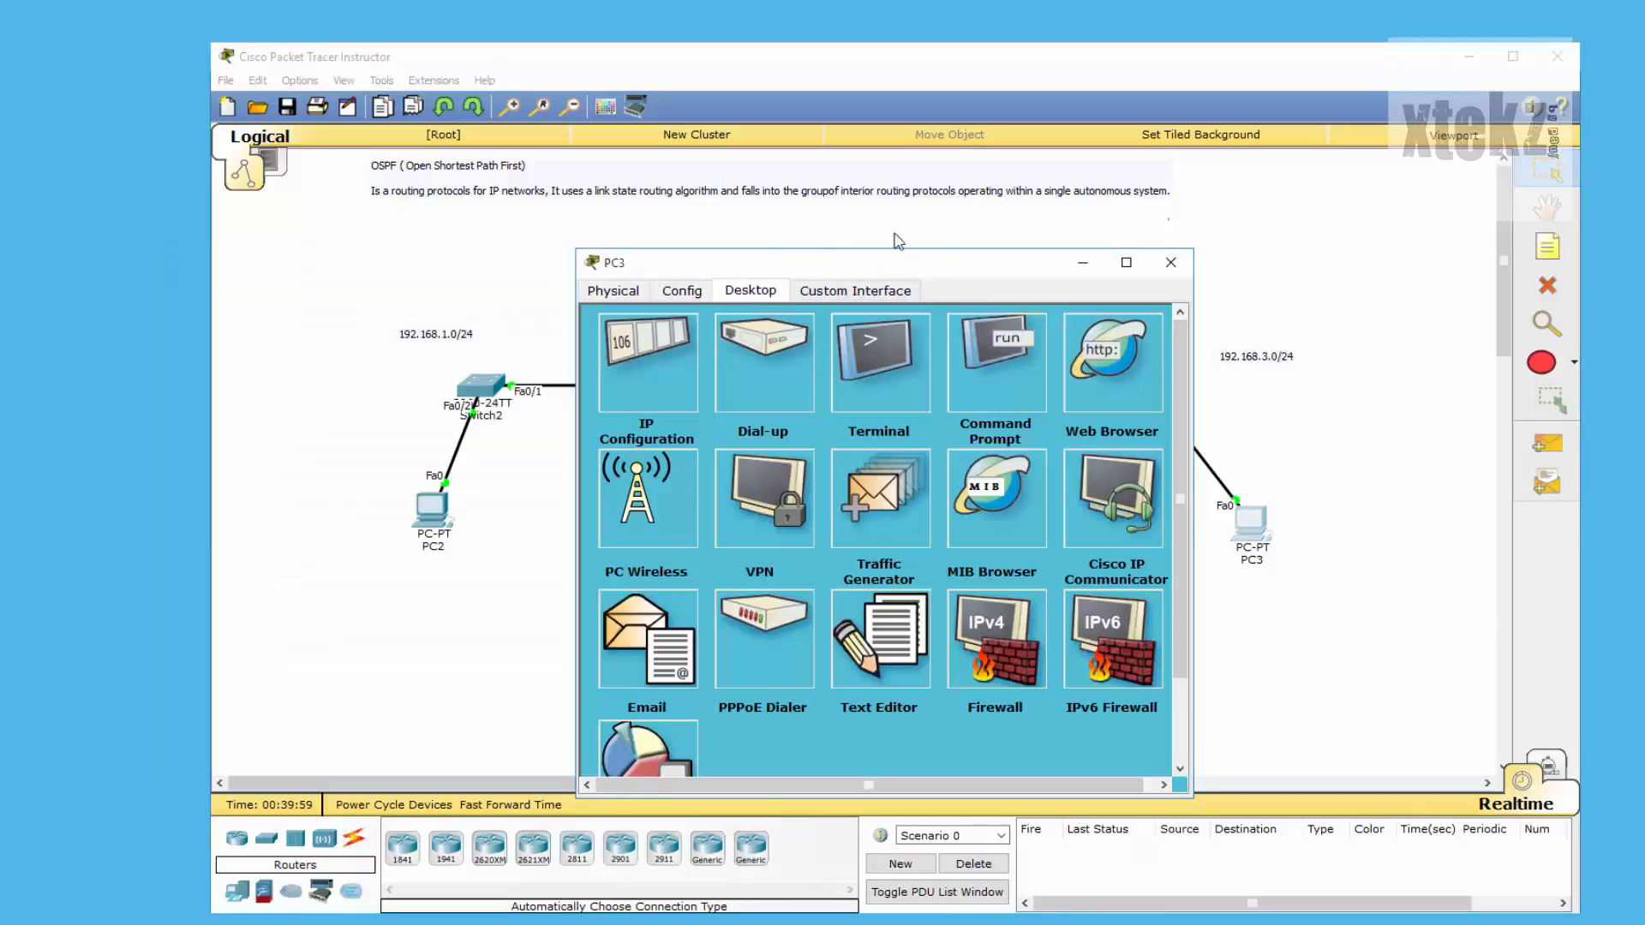
left_click_drag(874, 262, 577, 220)
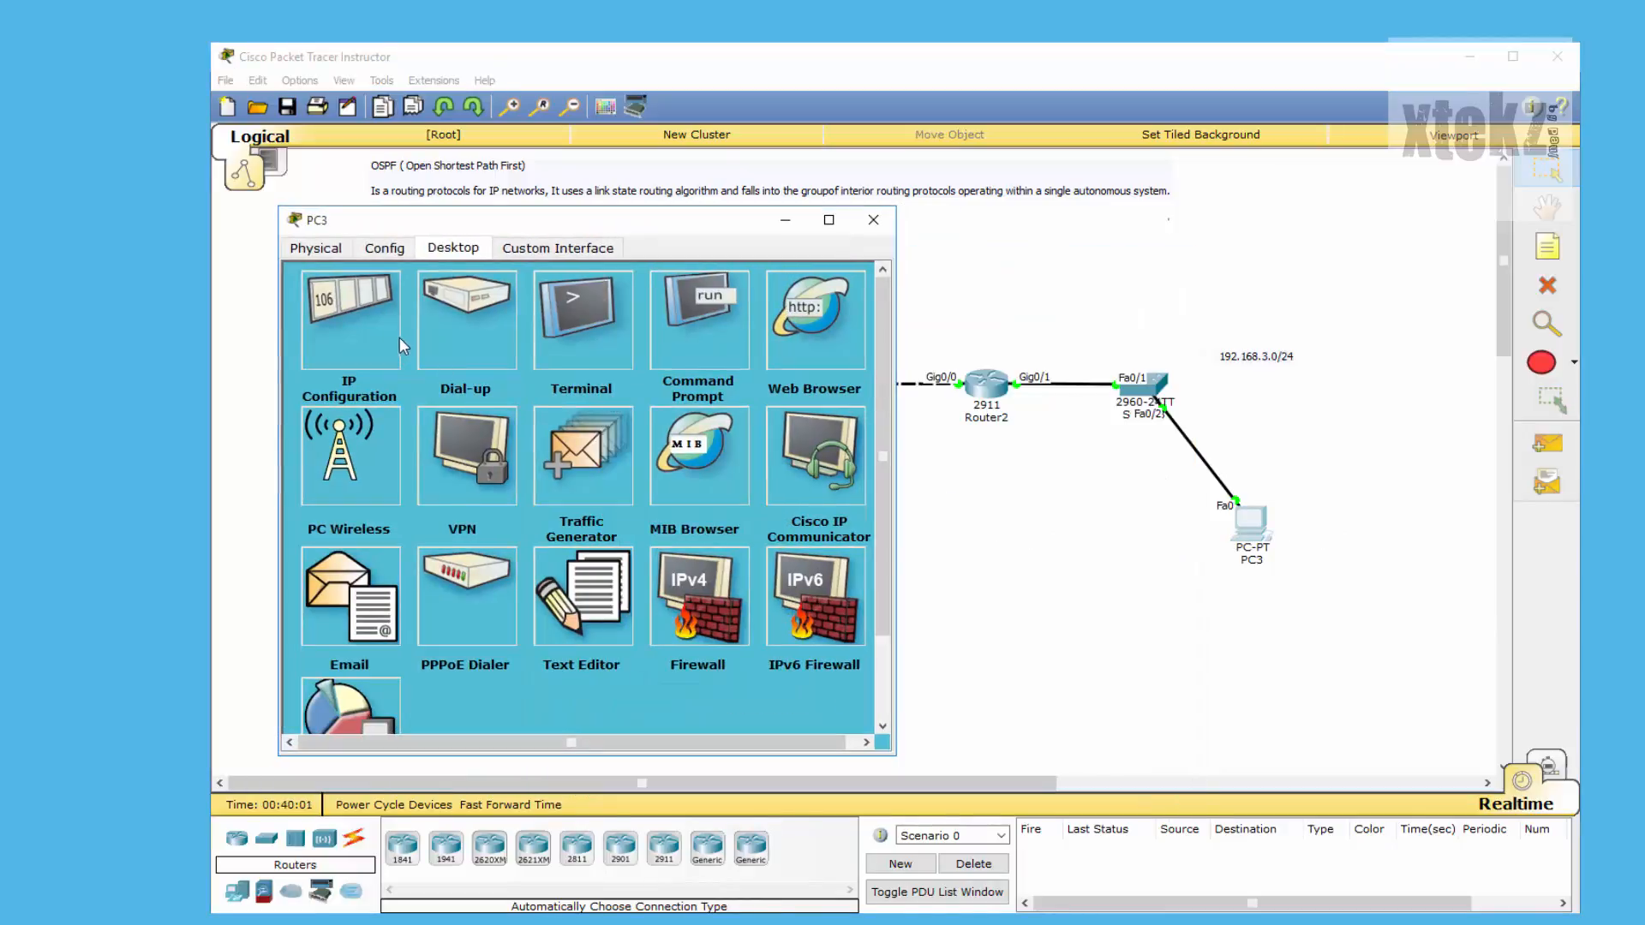
left_click(380, 326)
left_click(486, 357)
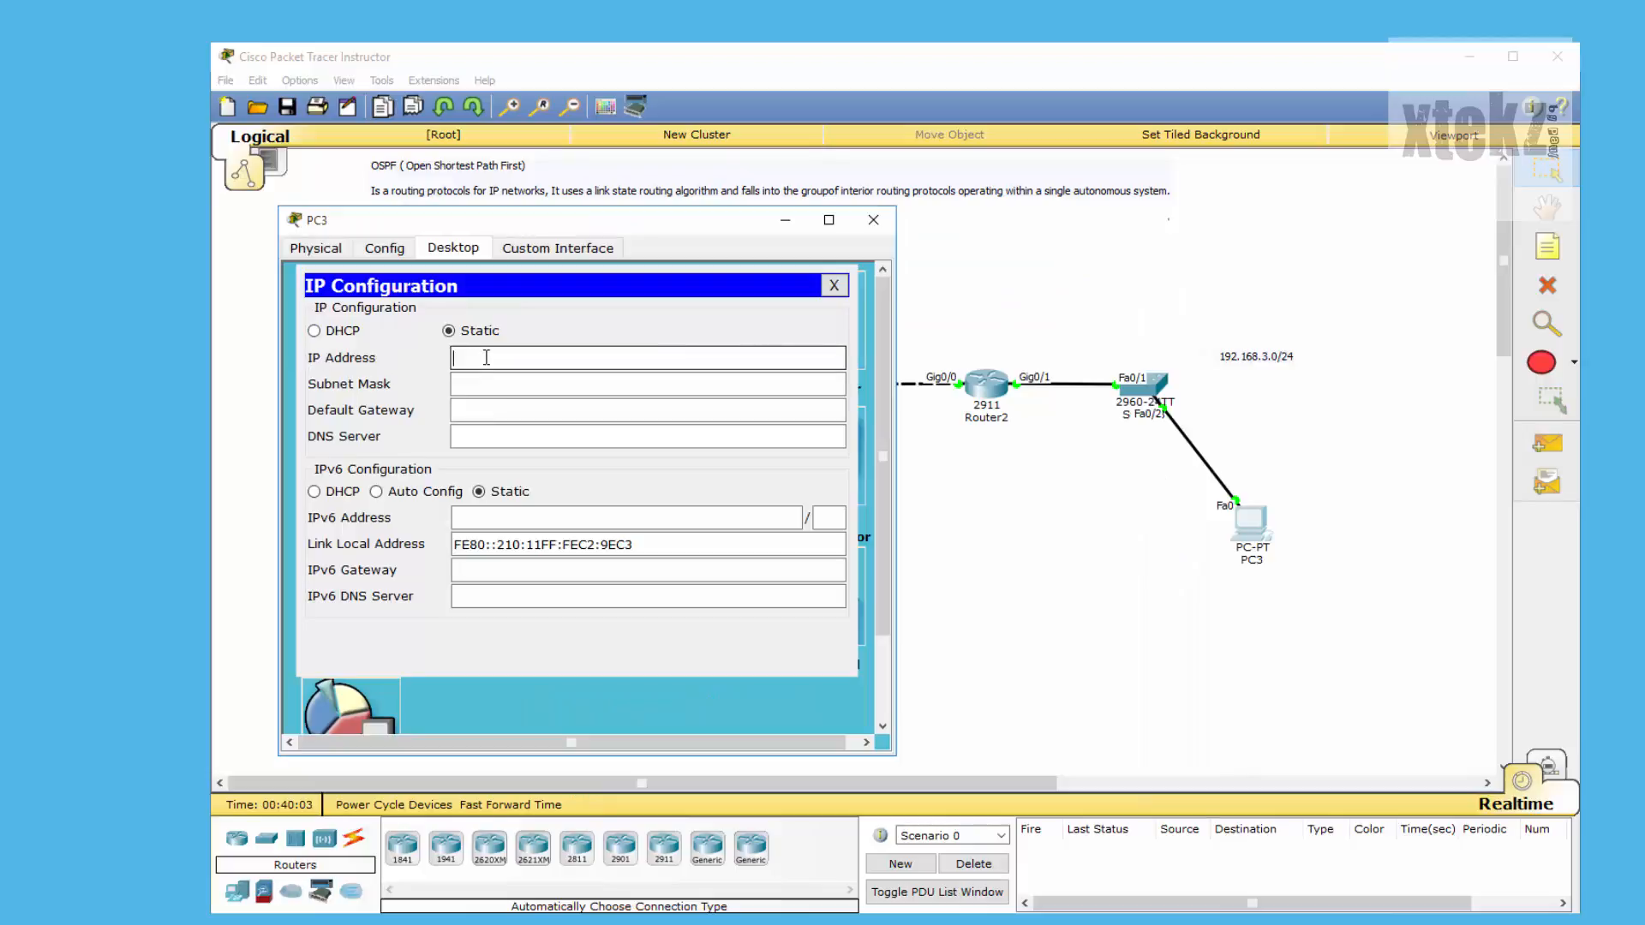
type("192.168.3.2")
key("Tab")
key("Tab")
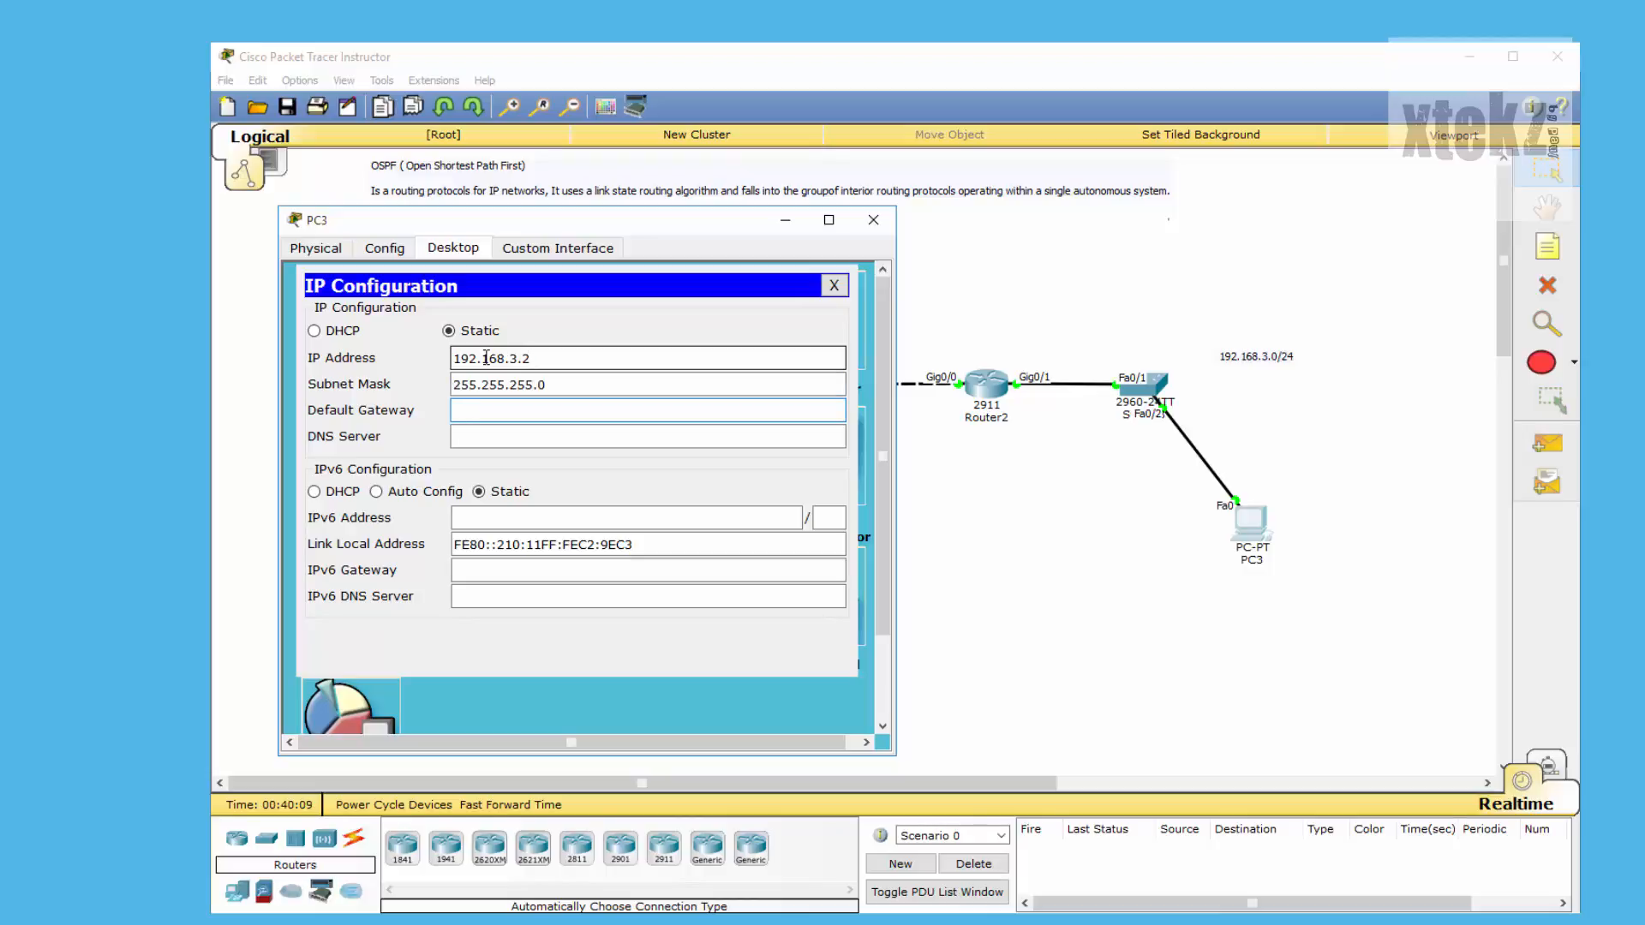
type("192.168.3.1")
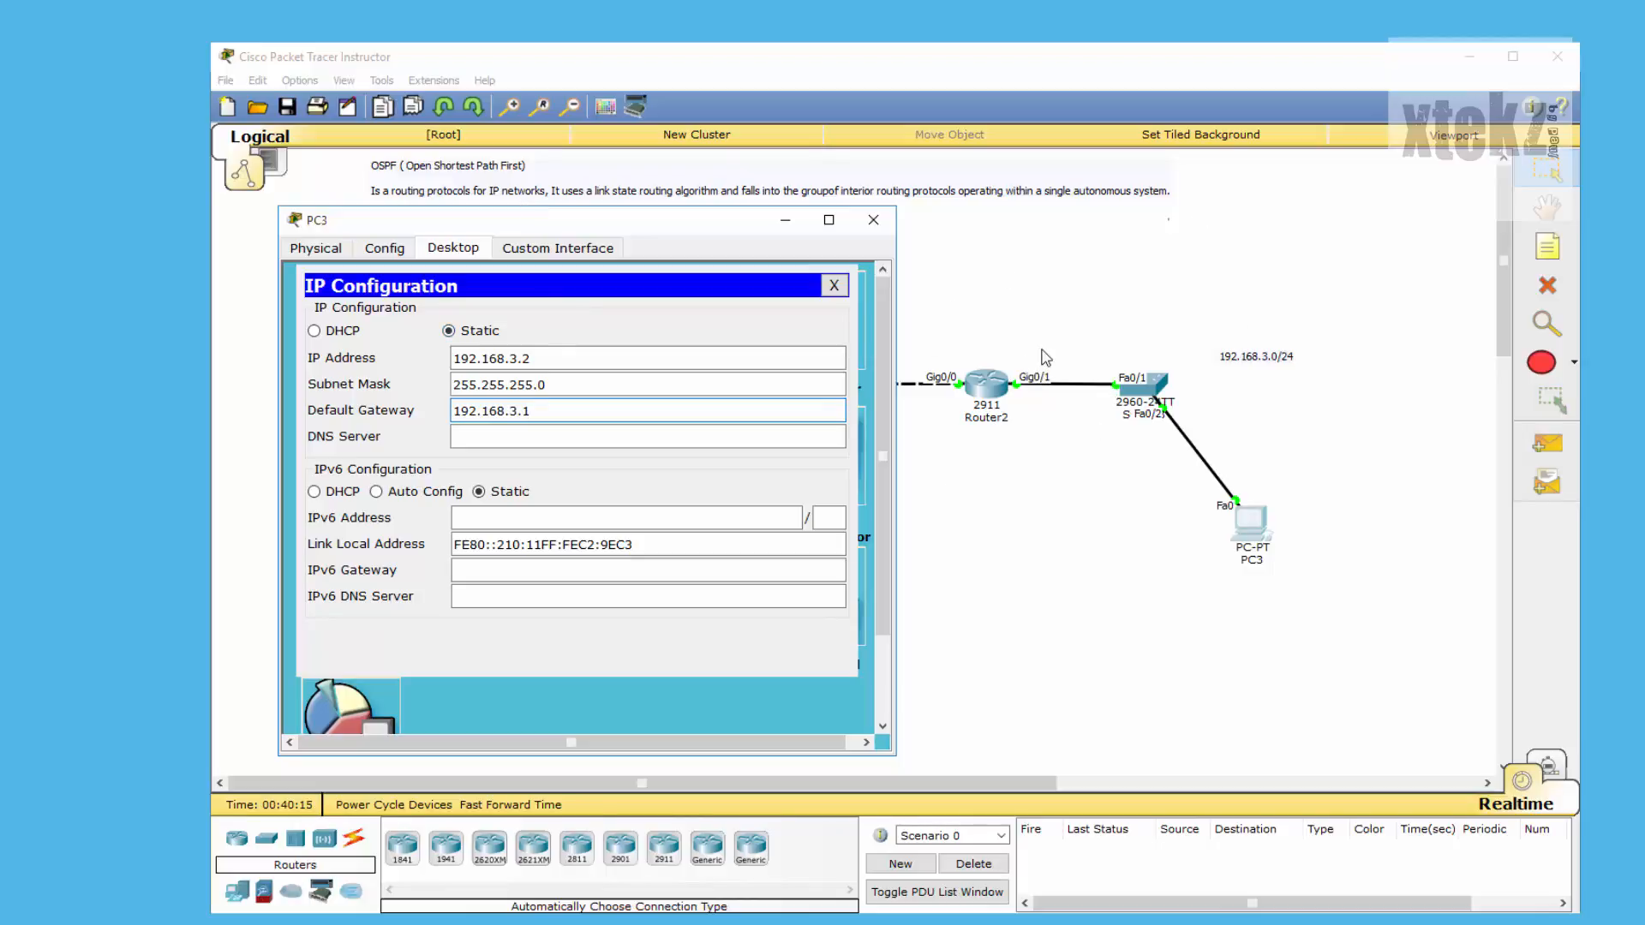
left_click(874, 219)
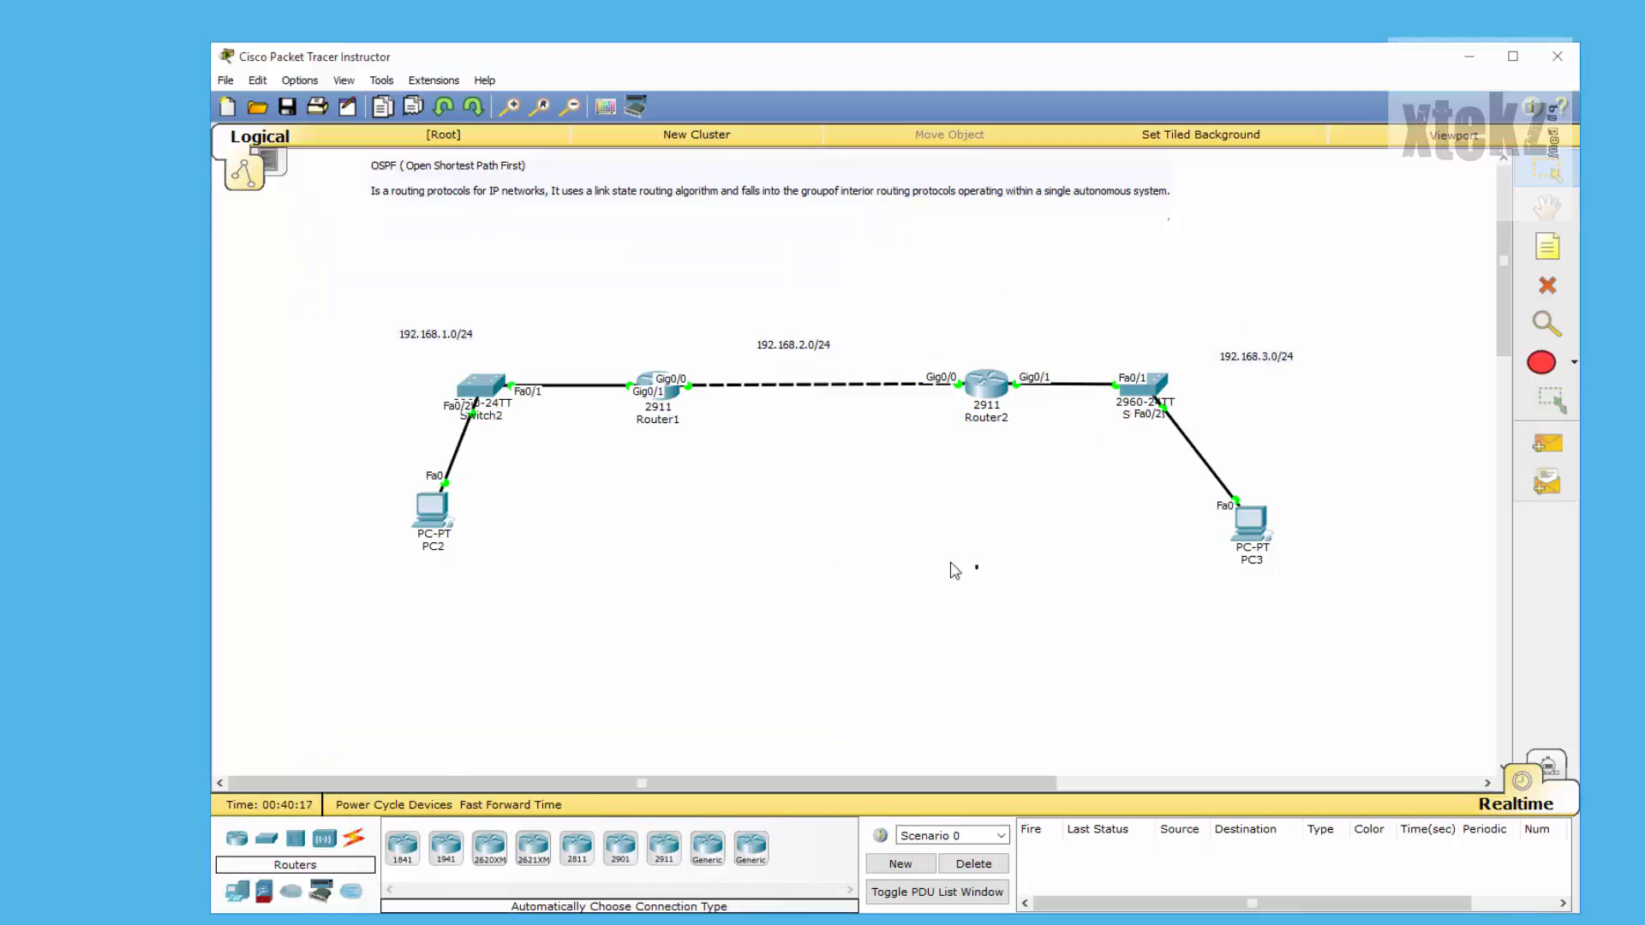
- Ping PC3 at 192.168.3.2 from PC2's command prompt, examine the ping output and close the PC2 window
left_click(431, 512)
left_click(896, 365)
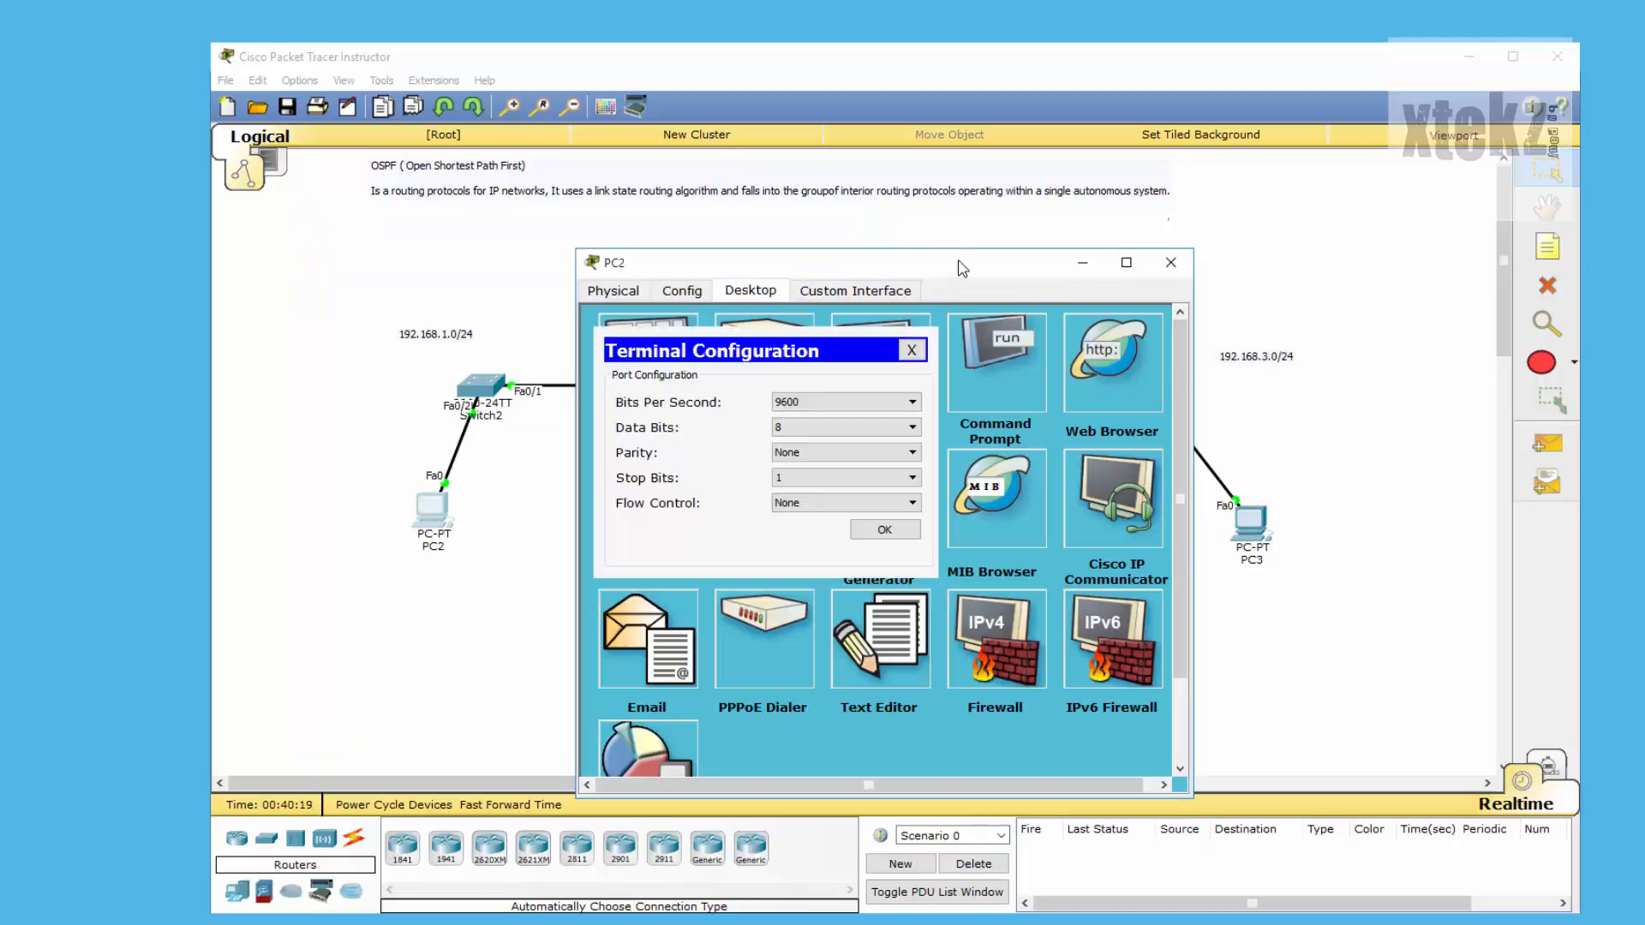
left_click(934, 349)
left_click(985, 362)
left_click_drag(1027, 266, 463, 236)
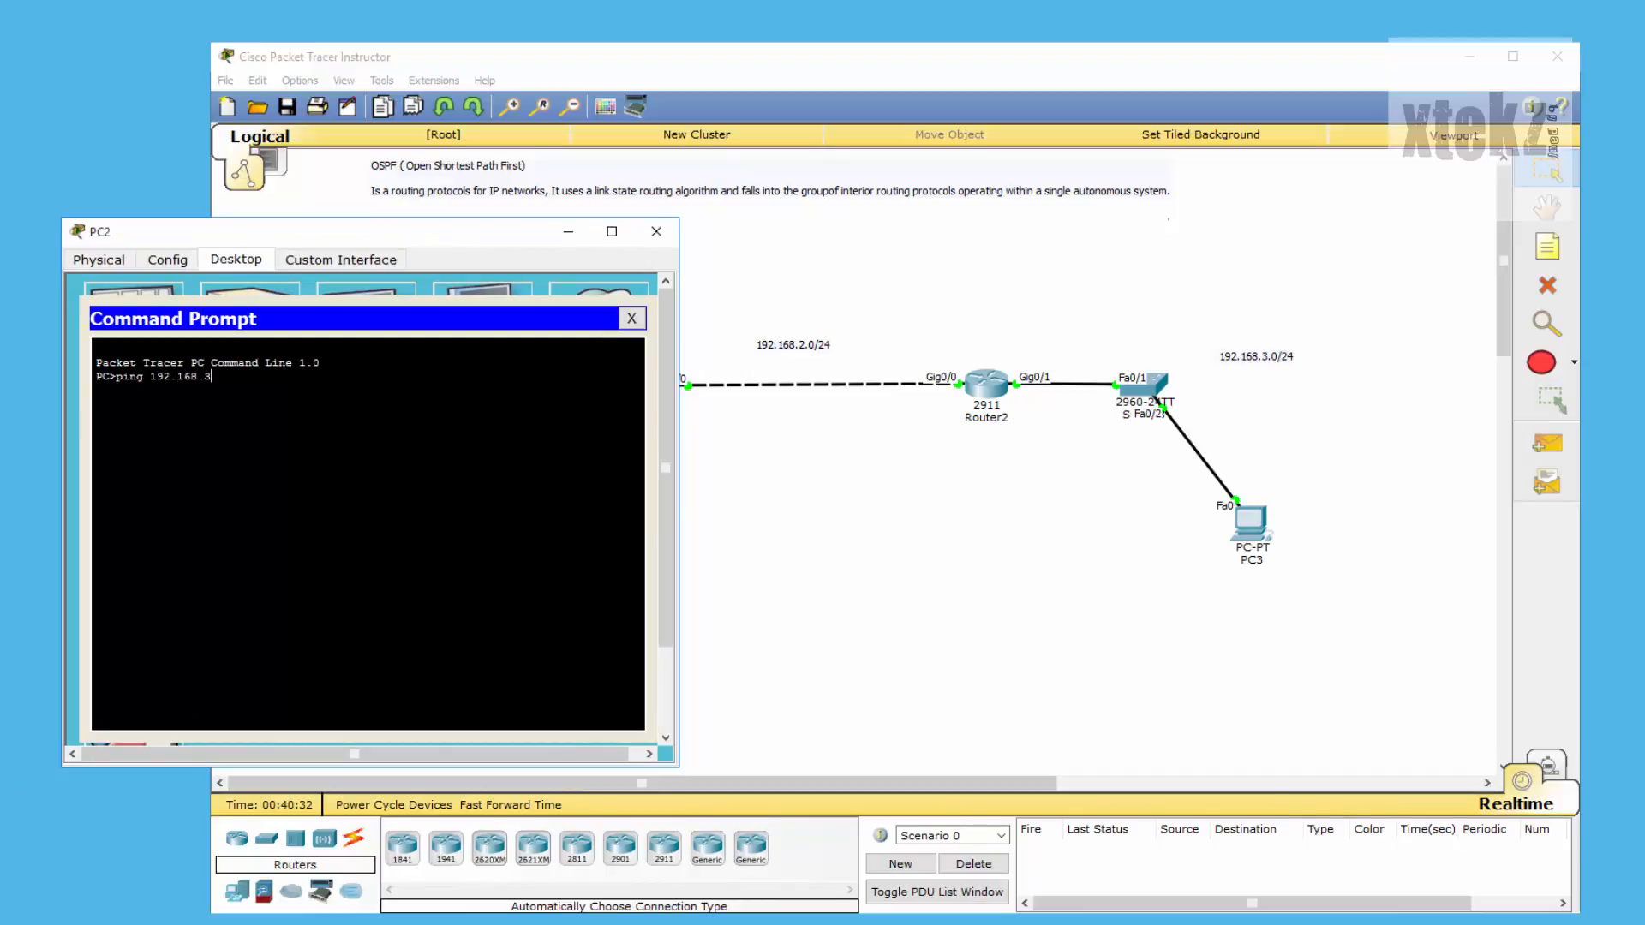
key("Return")
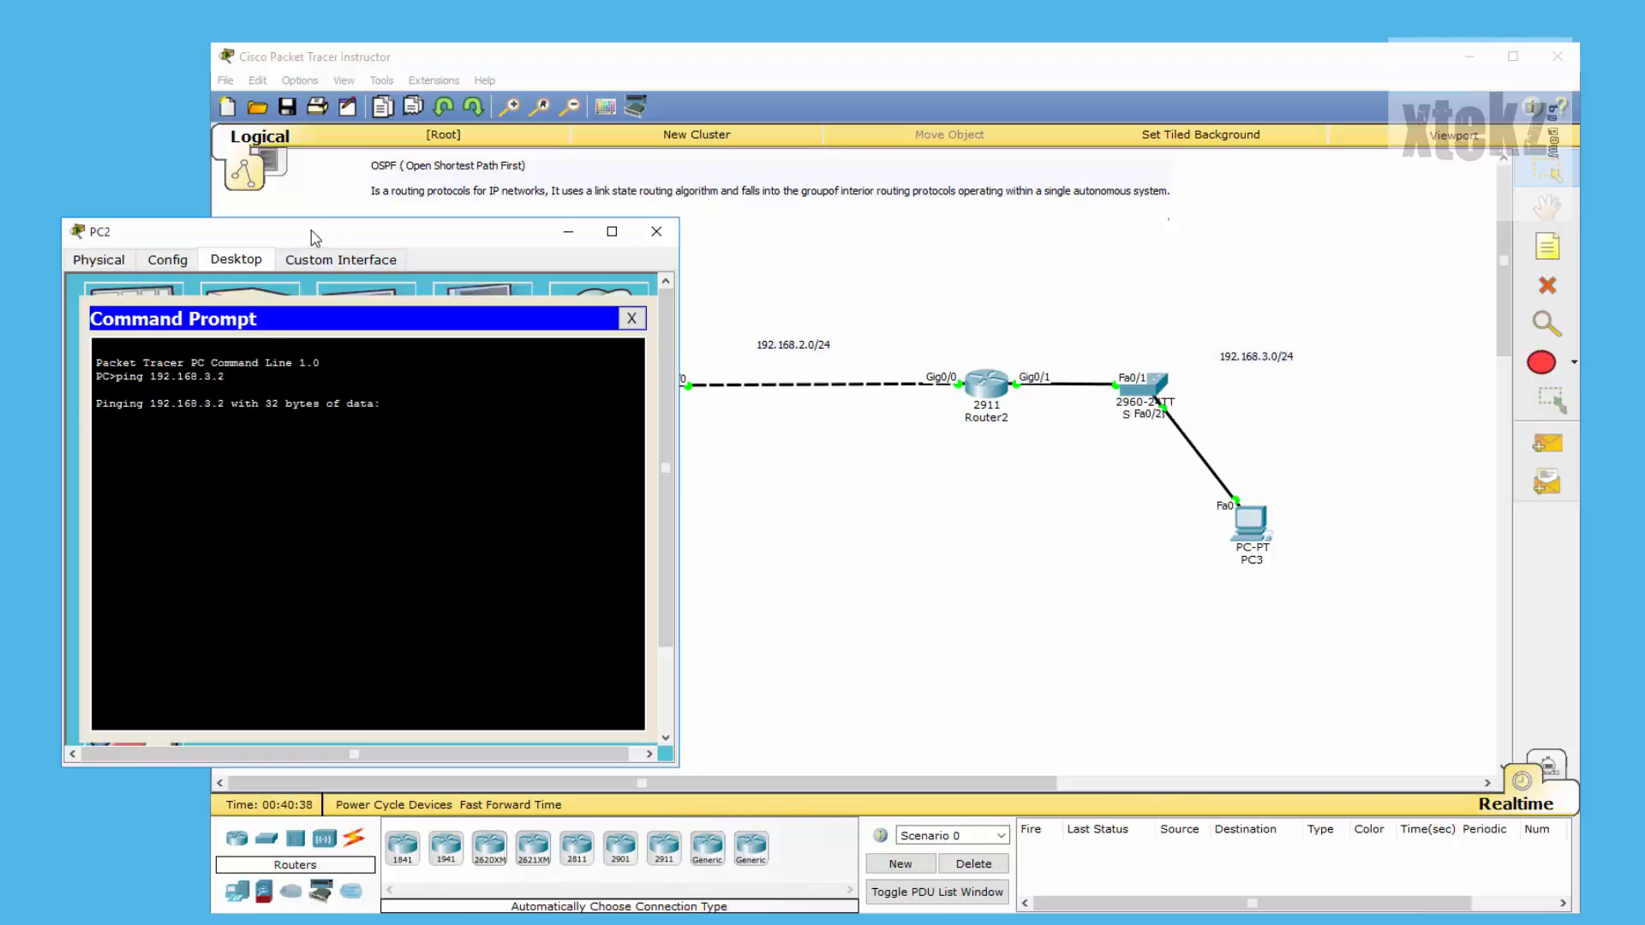
left_click_drag(312, 237, 387, 238)
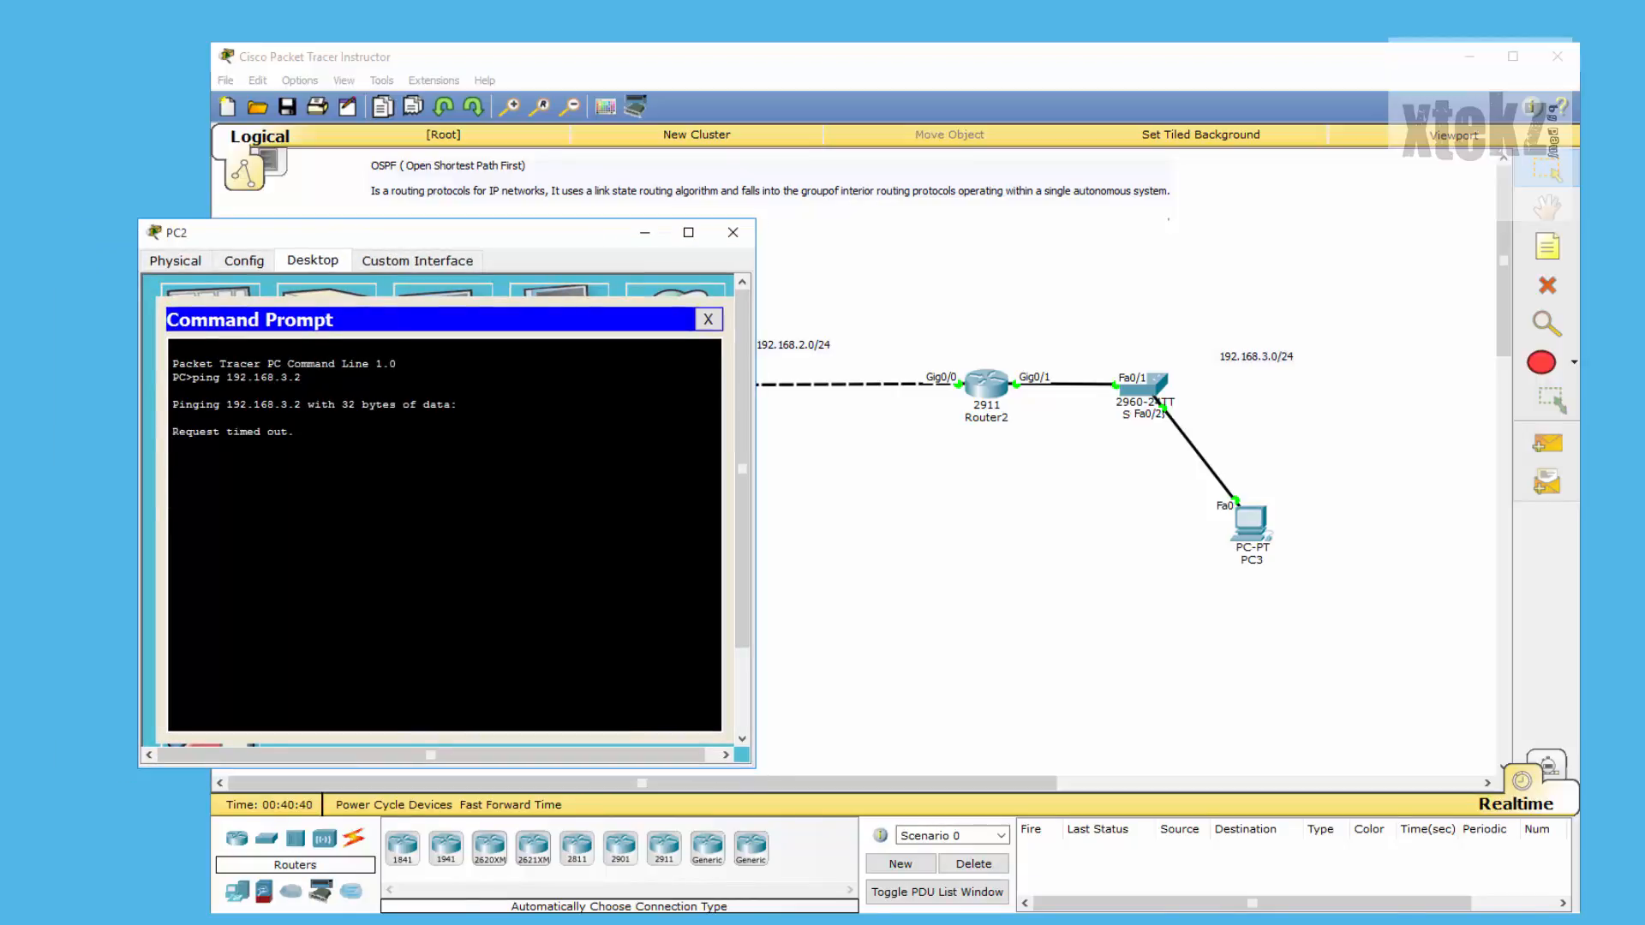
left_click_drag(507, 459, 200, 433)
left_click(296, 432)
left_click(409, 472)
left_click(733, 233)
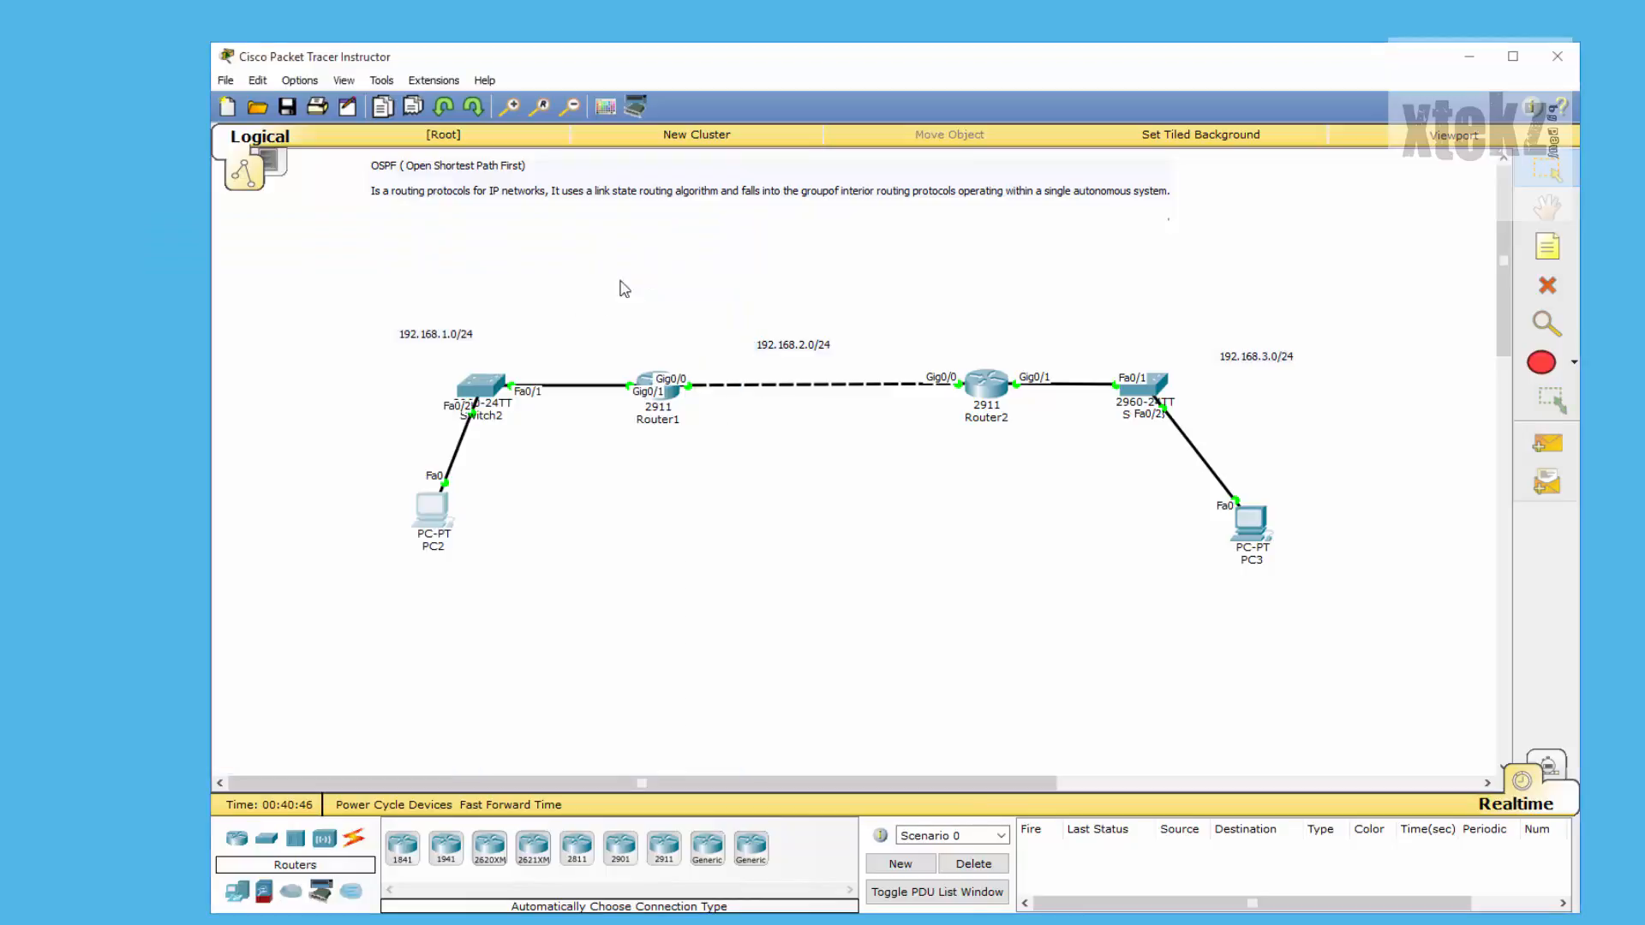
- Shift PC3 slightly outward and add two 2911 routers side by side below the Router1–Router2 link
left_click_drag(1246, 533, 1262, 528)
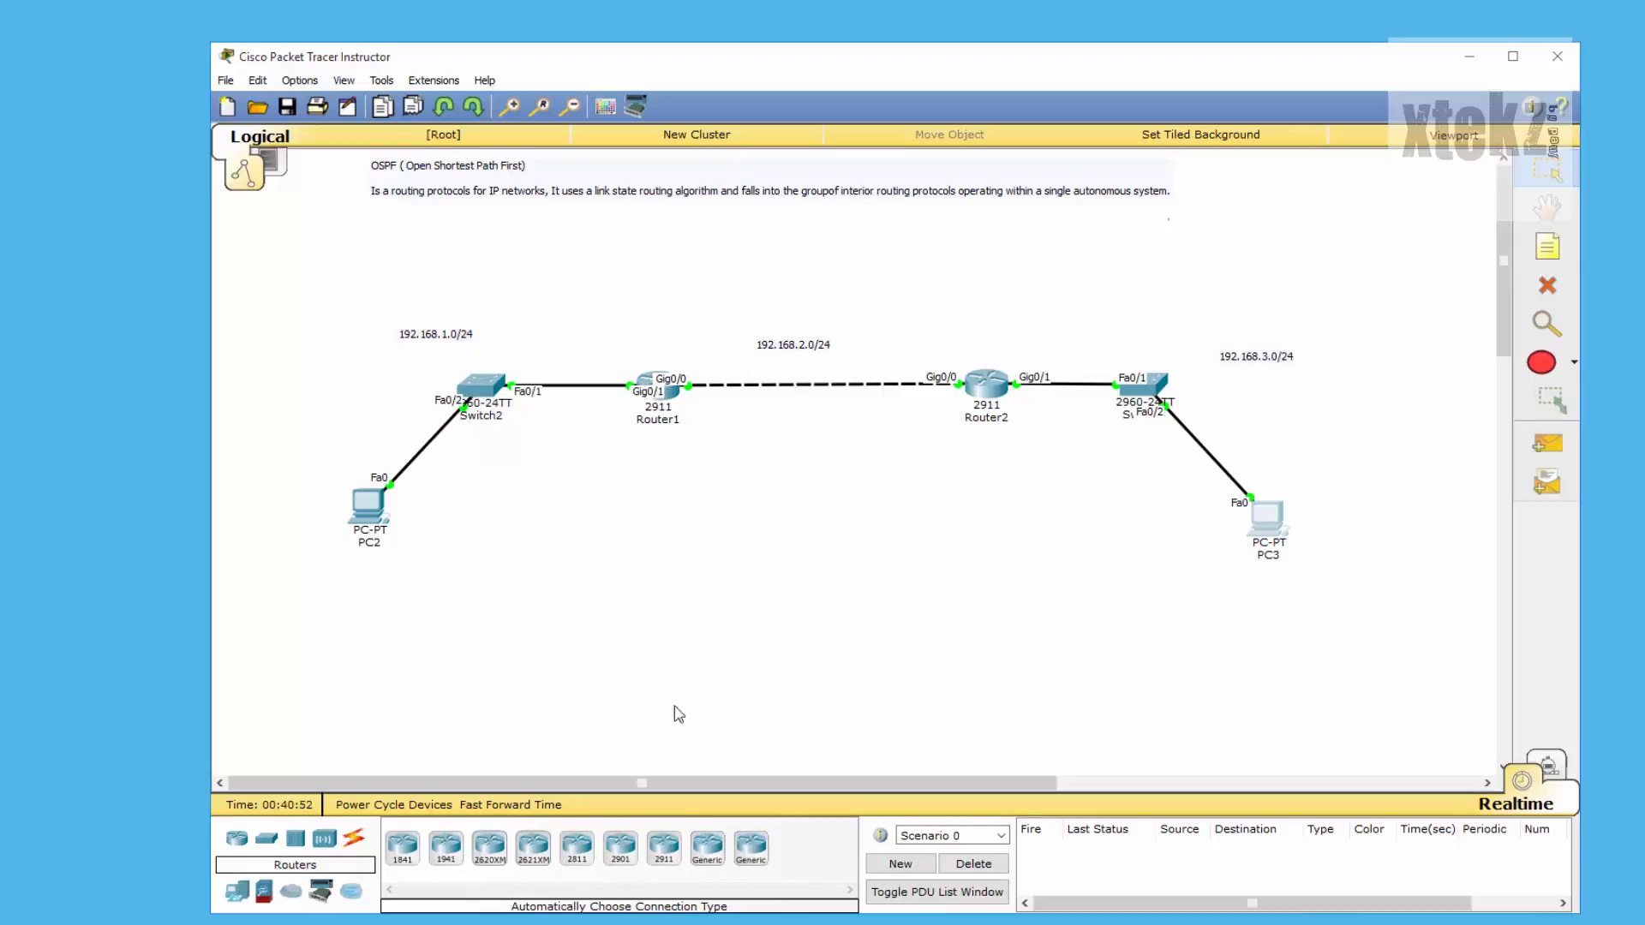
left_click(664, 848)
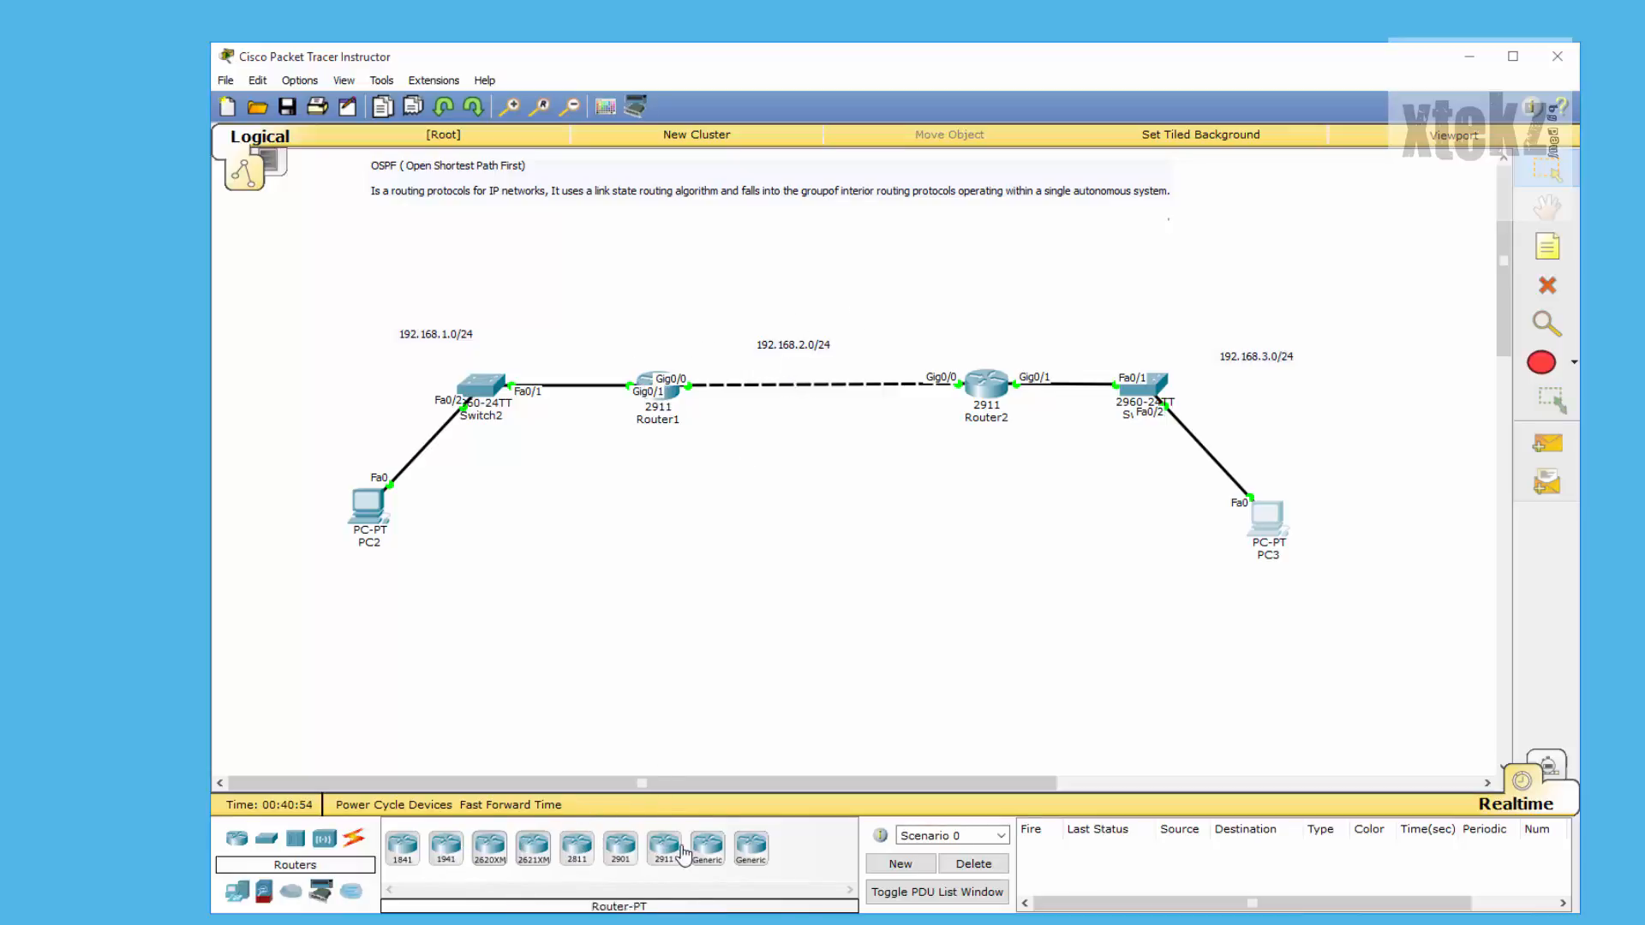
left_click(616, 641)
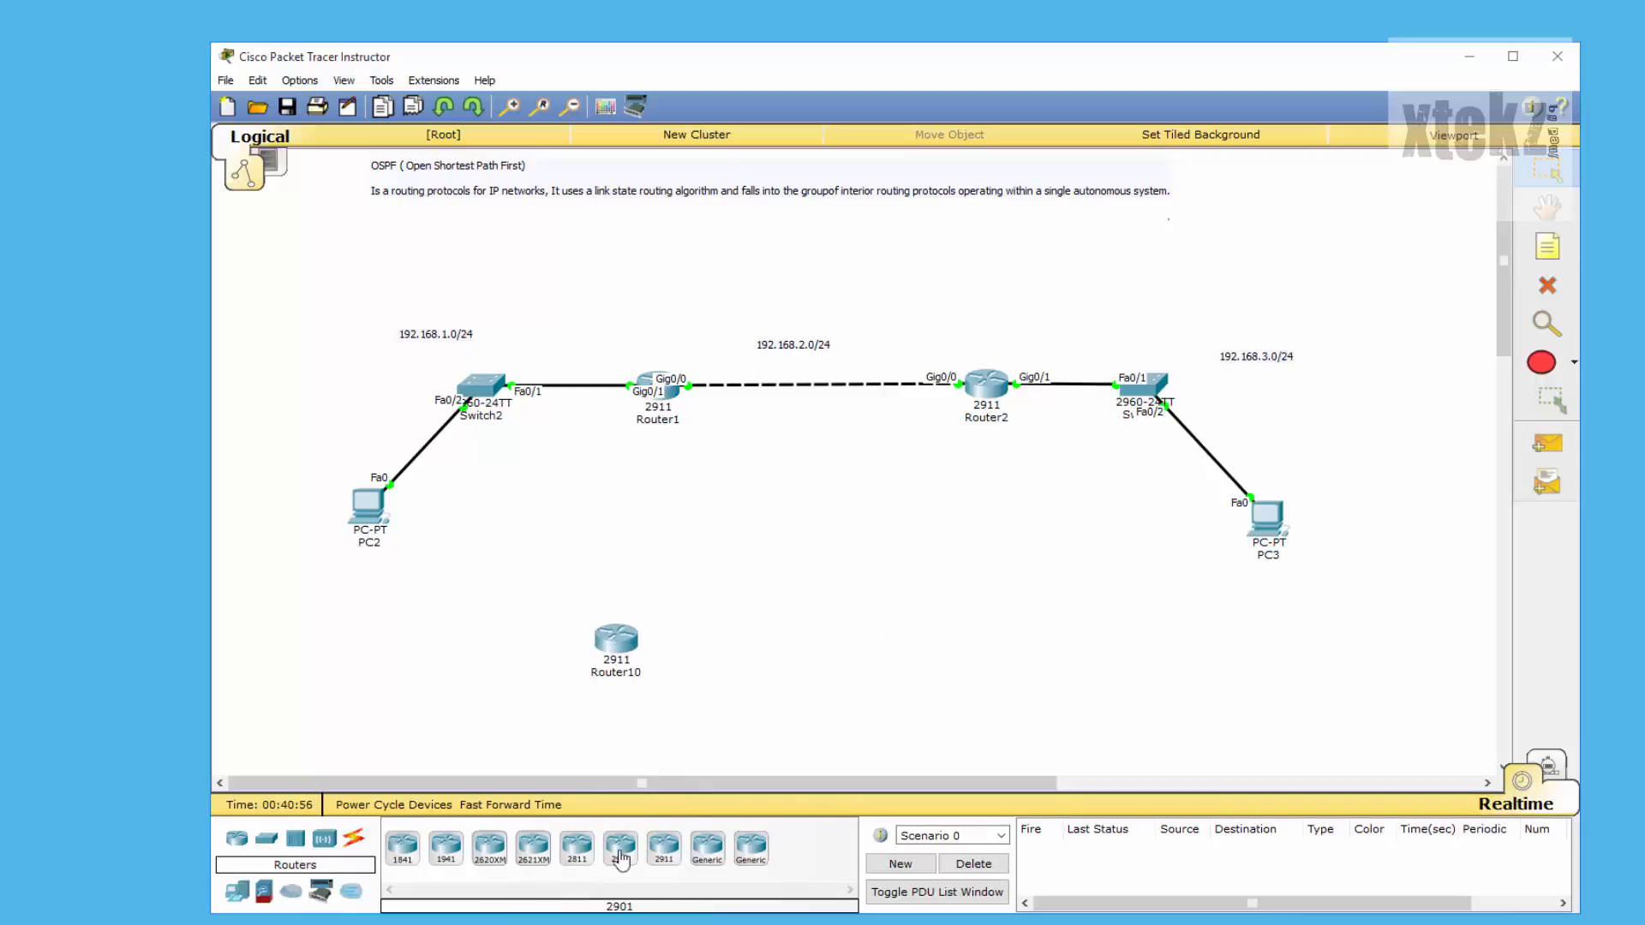
left_click(664, 848)
left_click(940, 641)
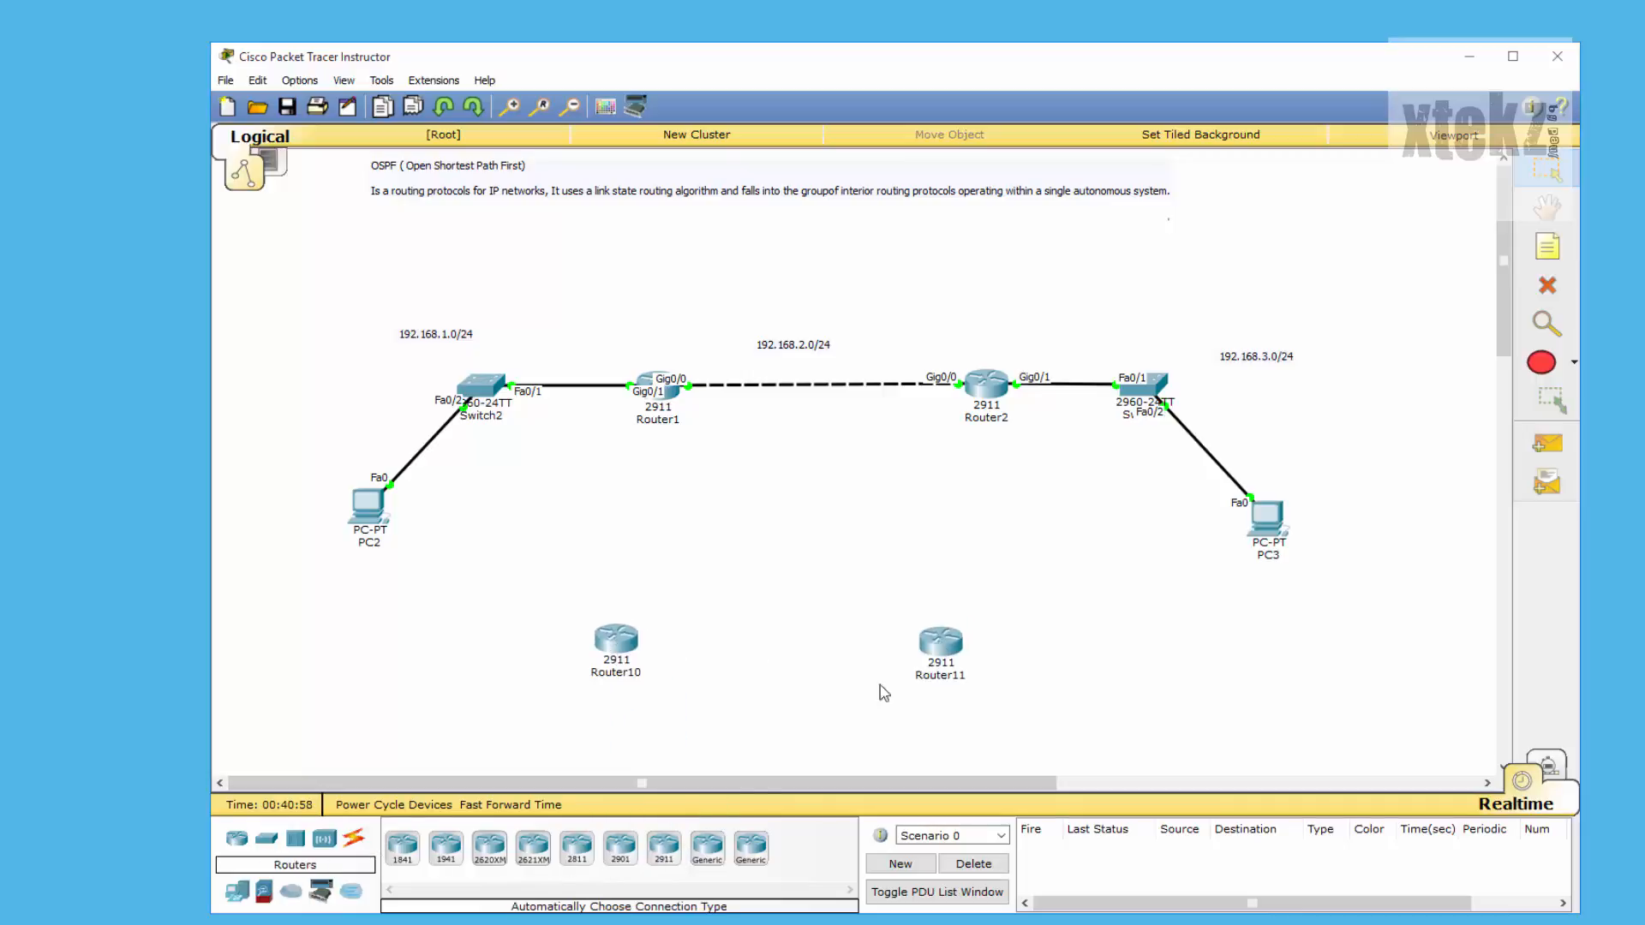
- Connect the new Router10 to Router1 with an automatically chosen cable, and close Router10's window
left_click(354, 840)
left_click(619, 639)
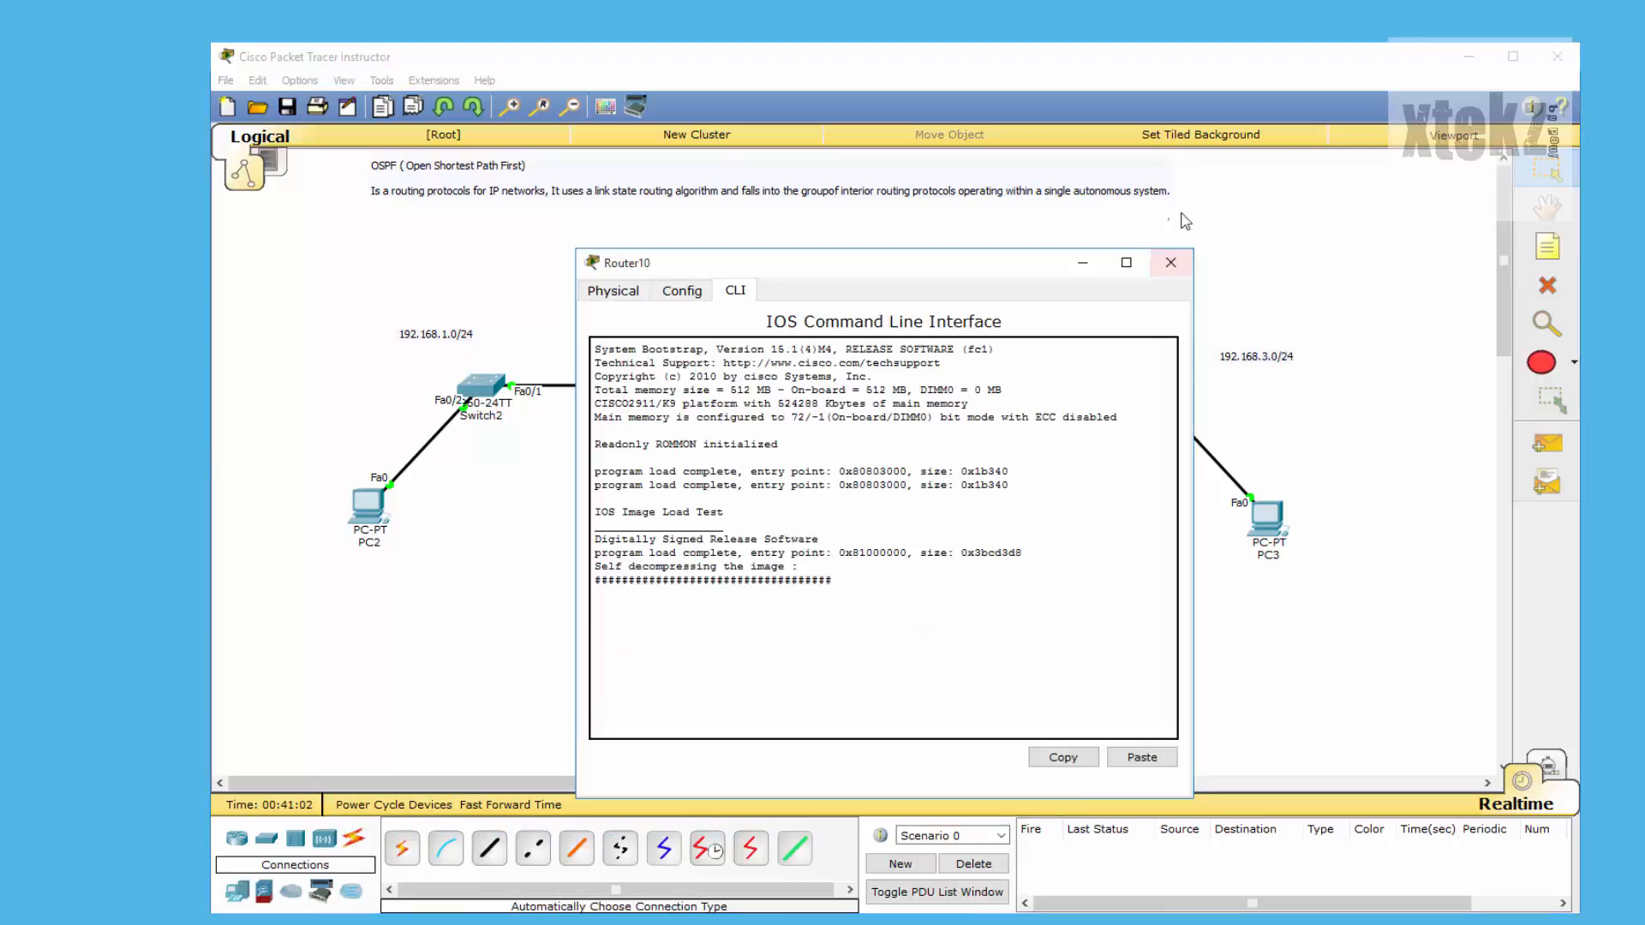
left_click(1183, 263)
left_click(399, 848)
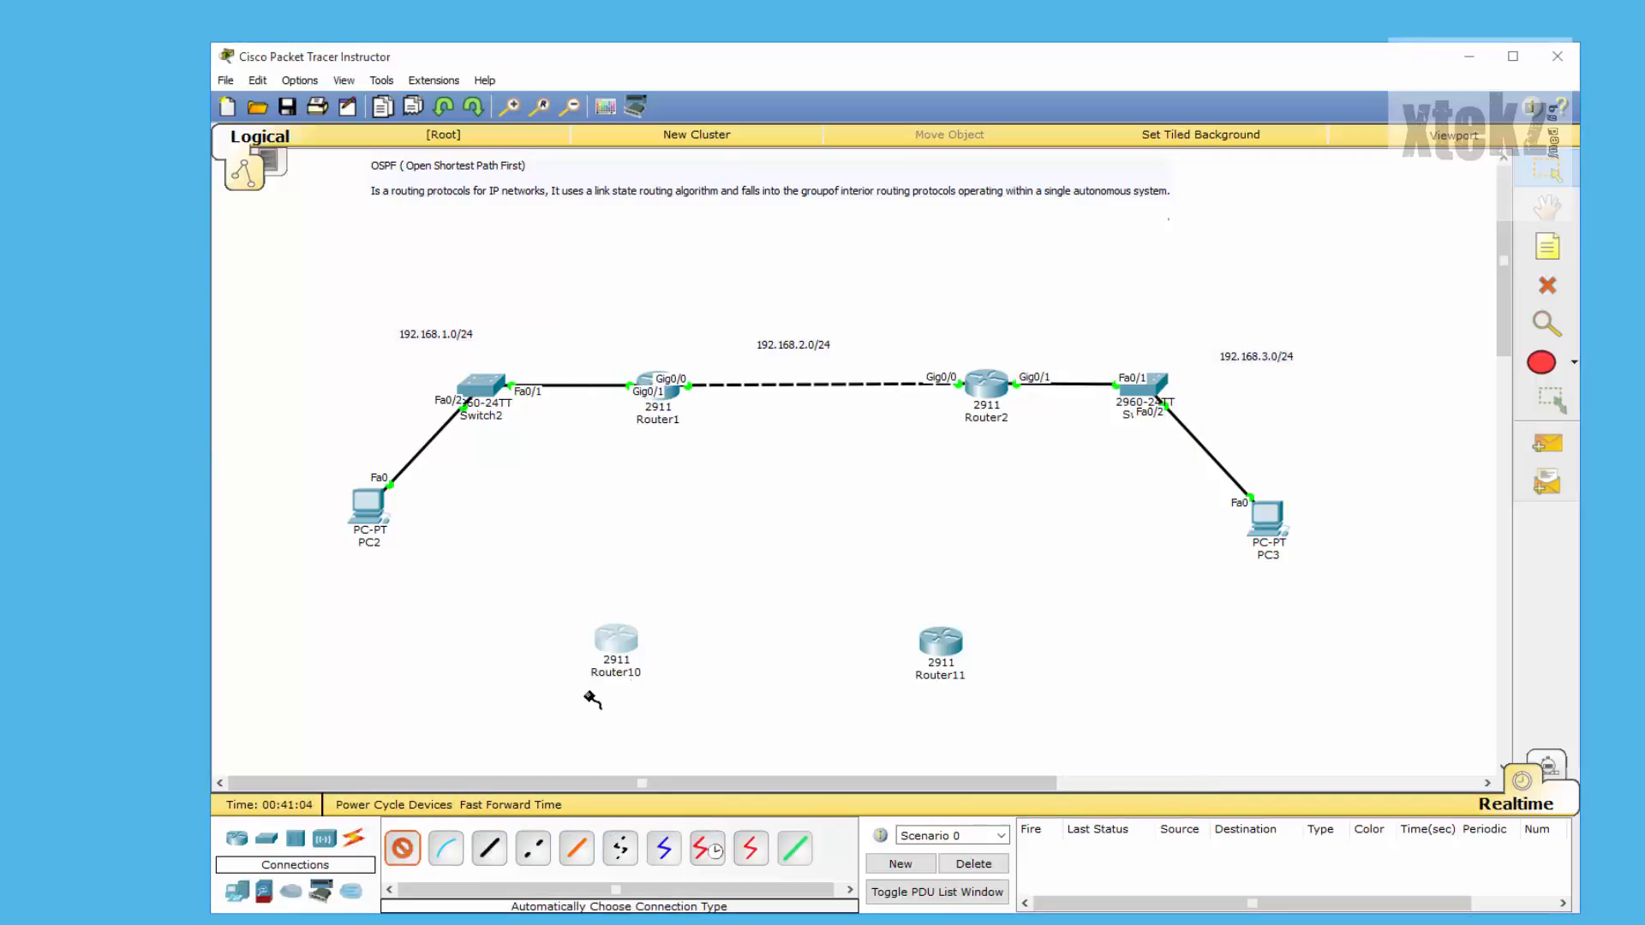
left_click(634, 641)
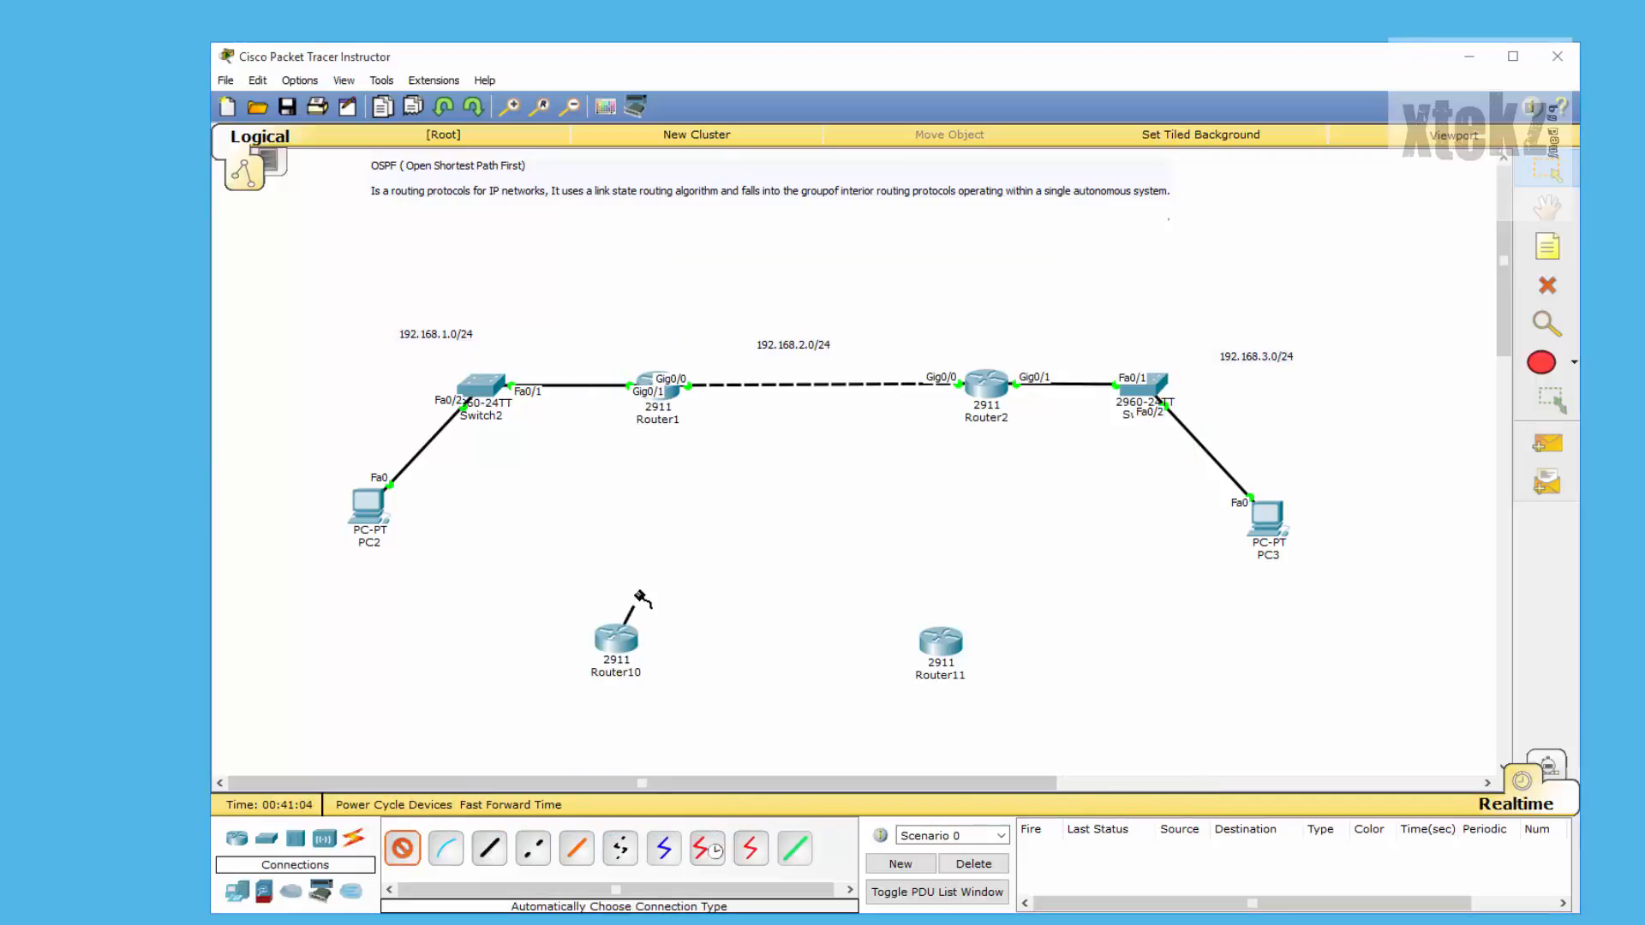
left_click(666, 384)
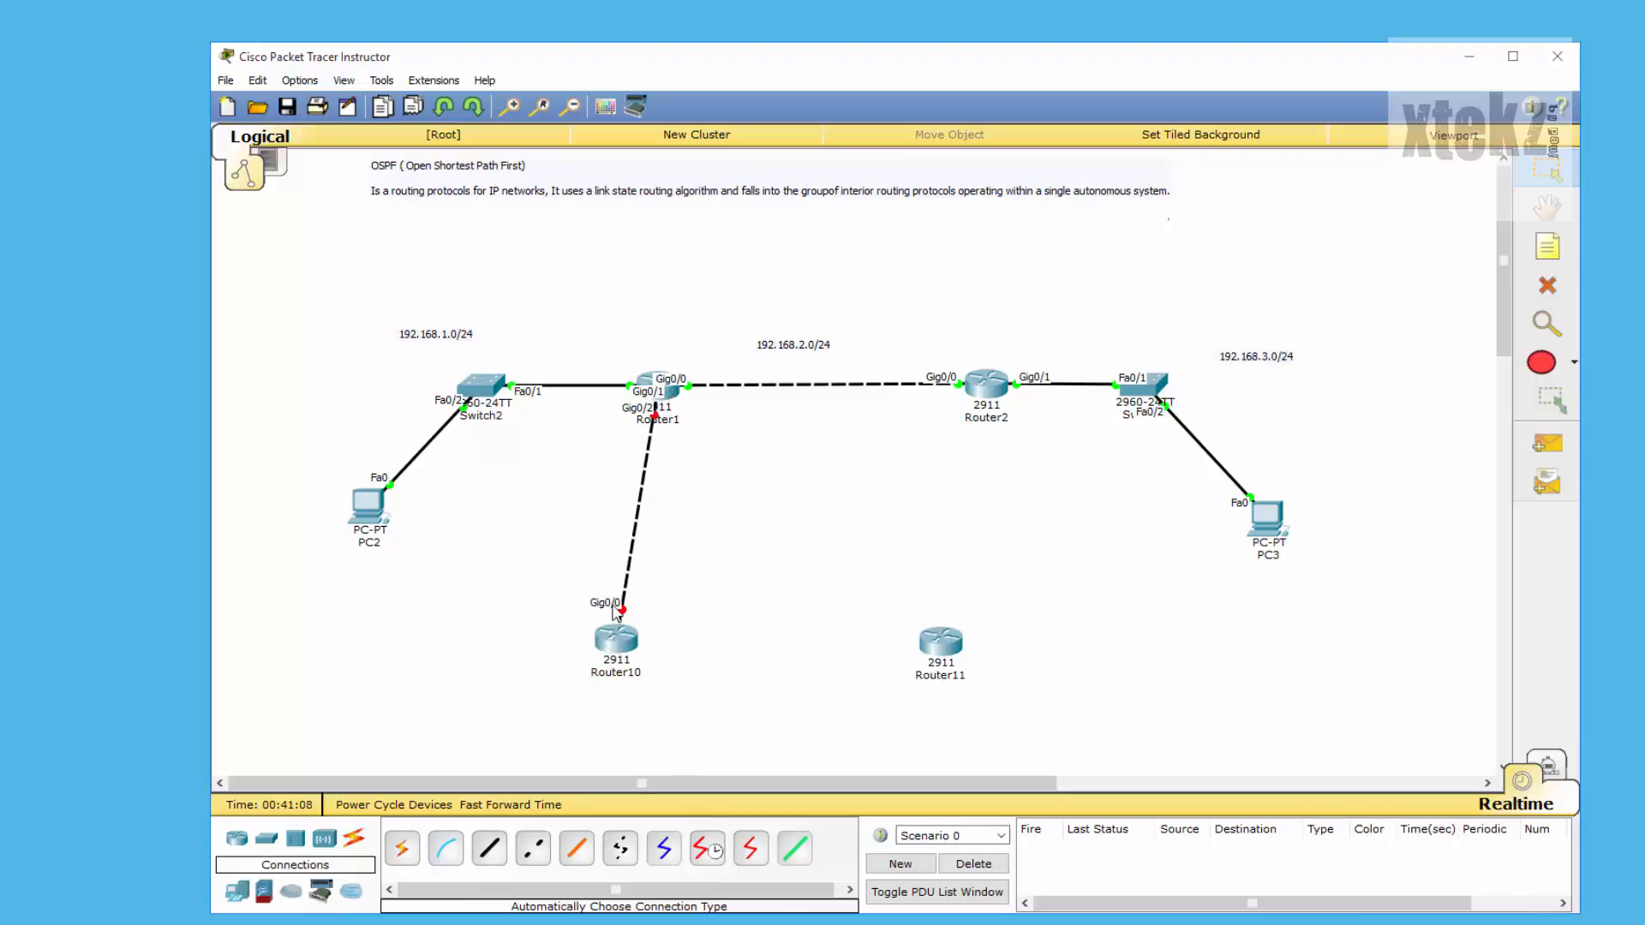
left_click(629, 651)
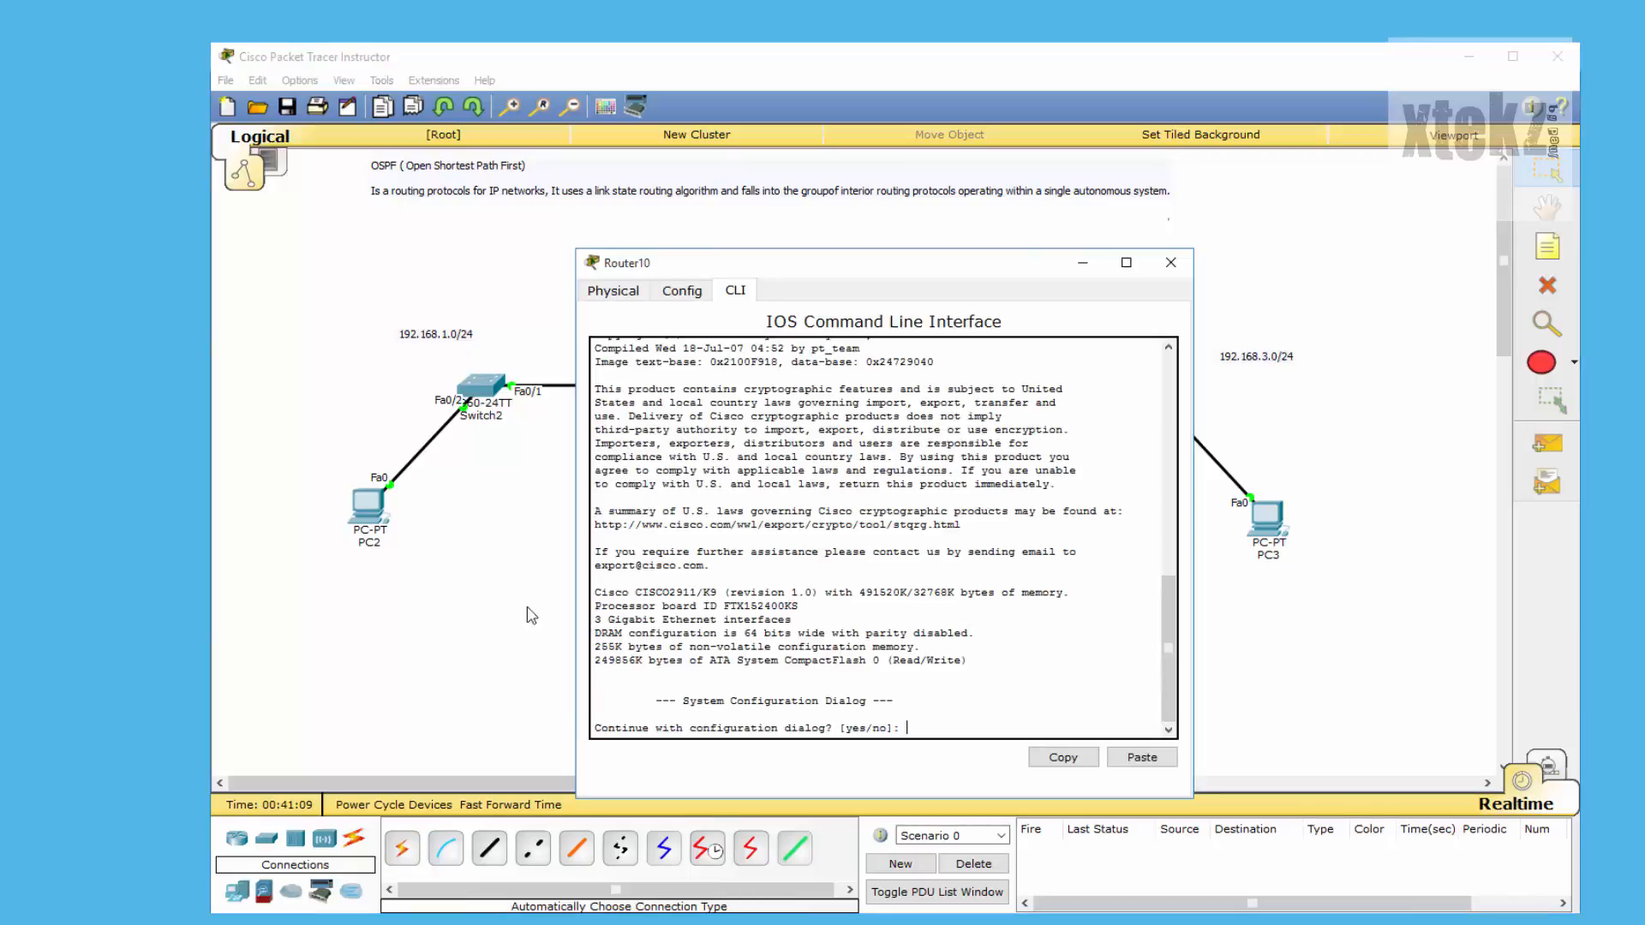
left_click(1173, 263)
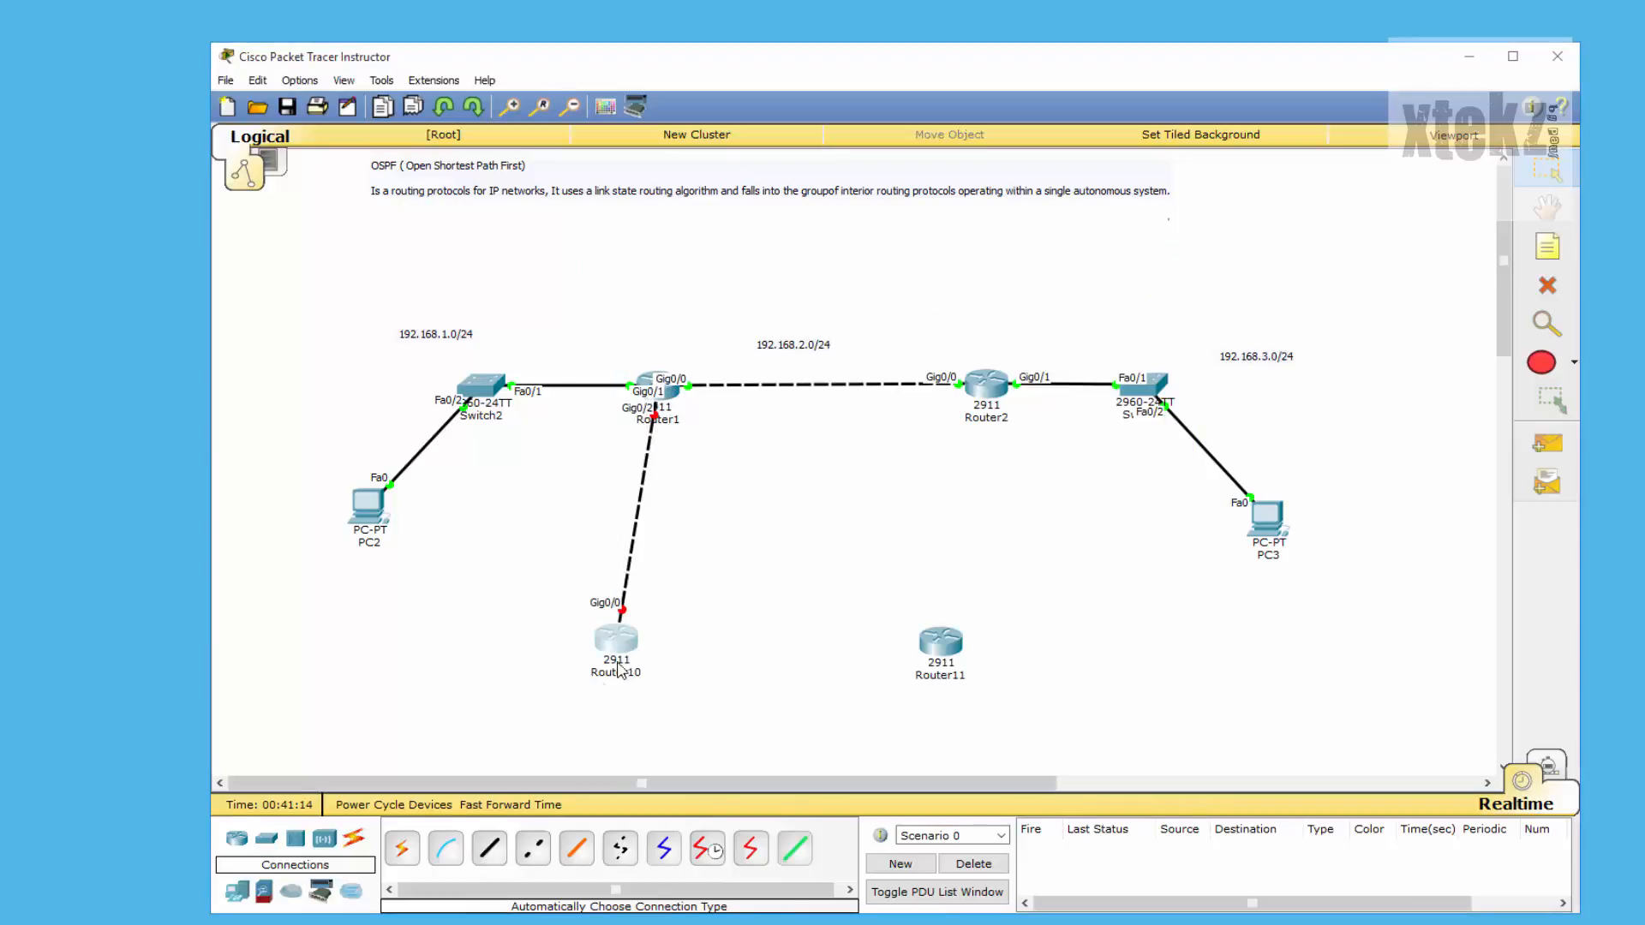
- Label the new network with a note reading 192.168.4.0 below Router10 and return to selection mode
left_click(1548, 248)
left_click(611, 715)
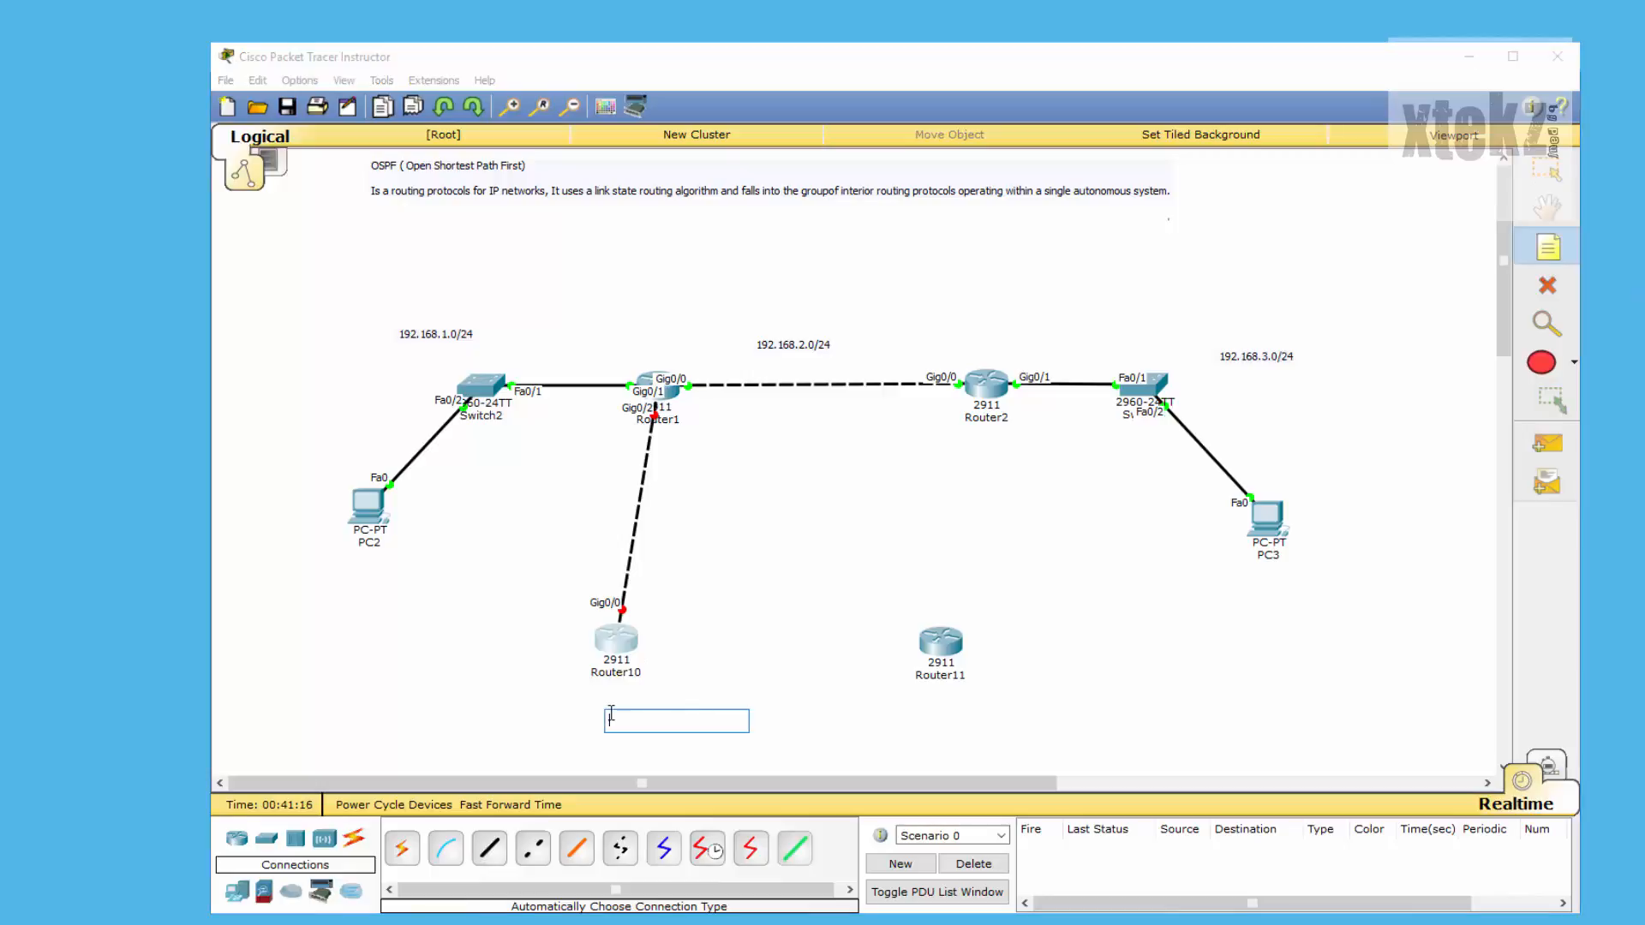
type("192.168.4.0")
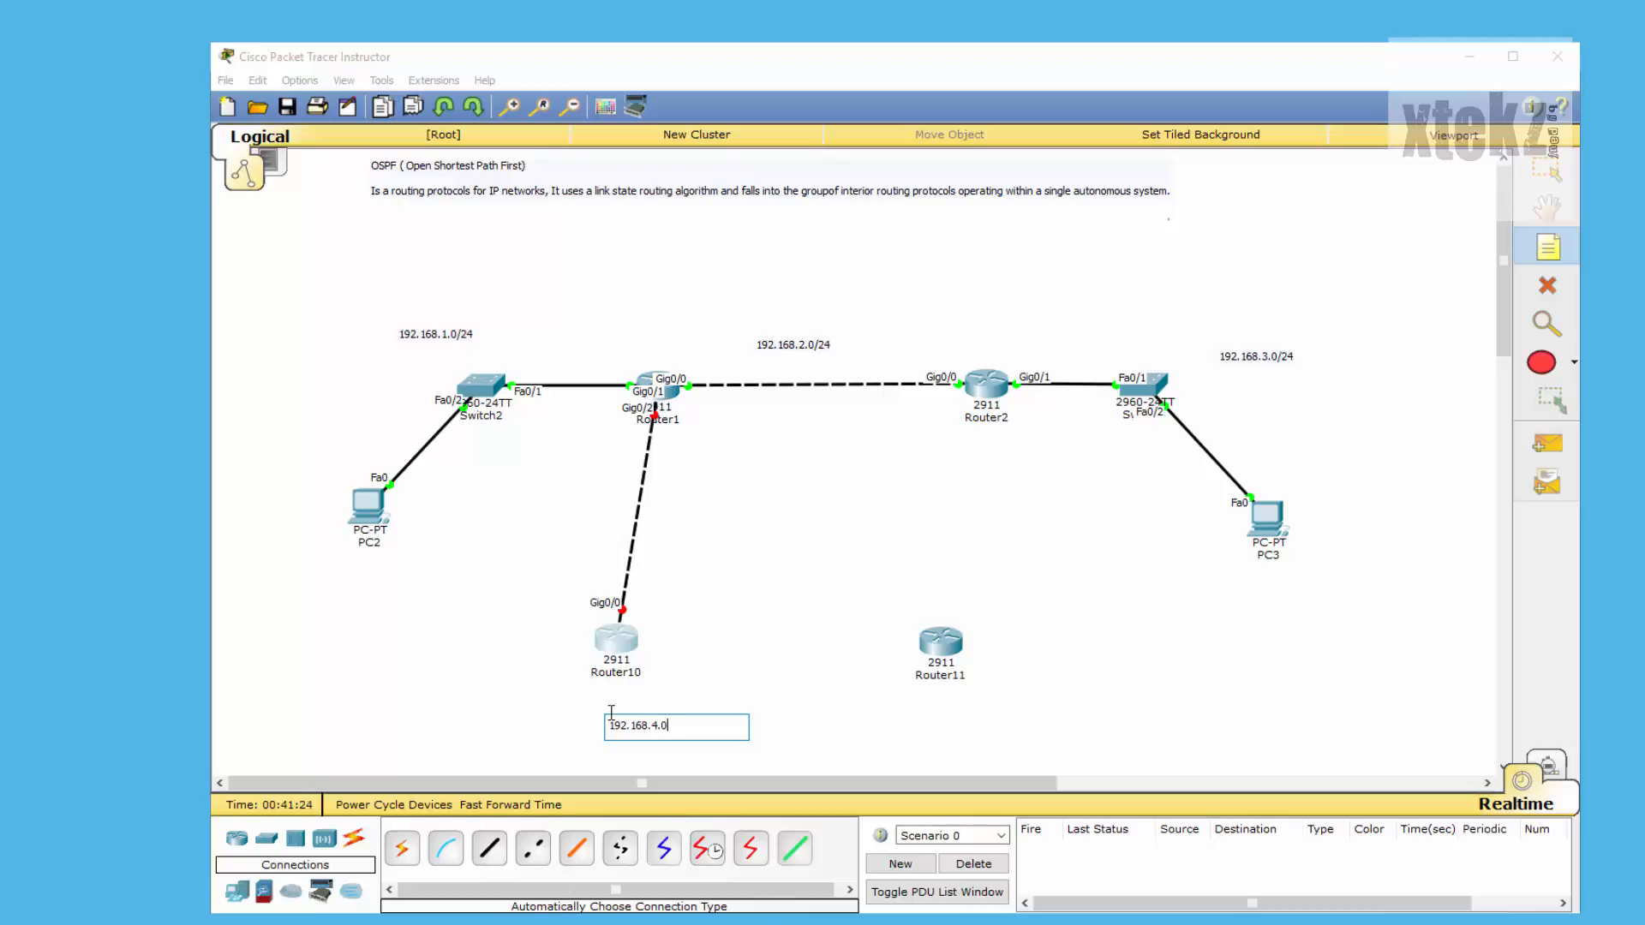
left_click(656, 385)
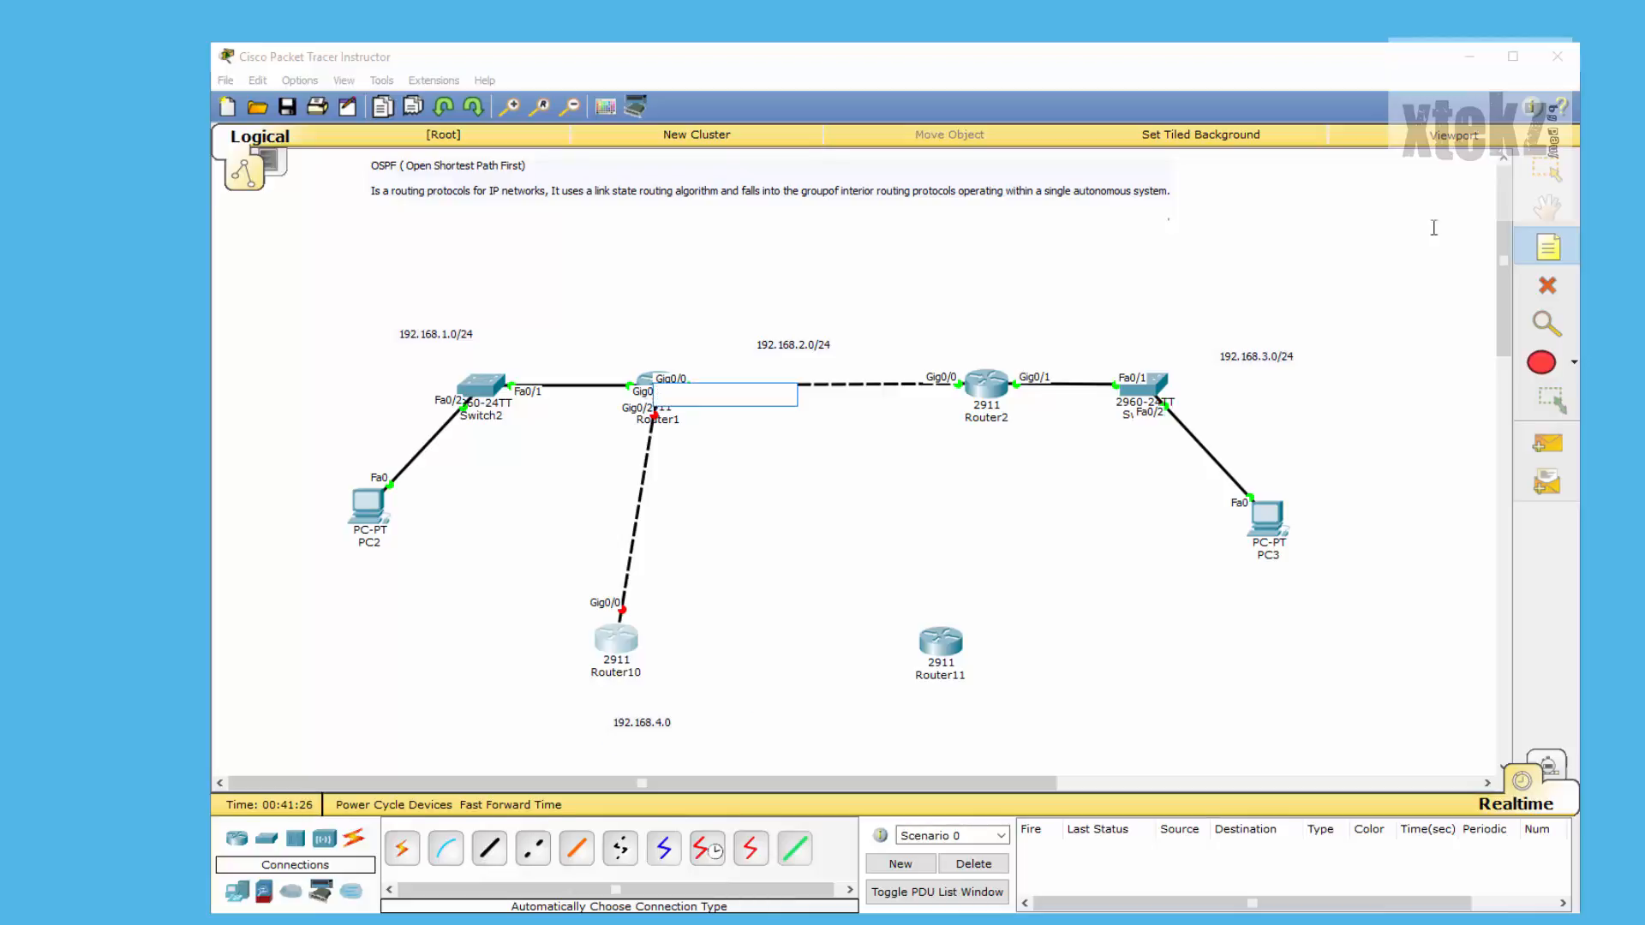
left_click(1548, 167)
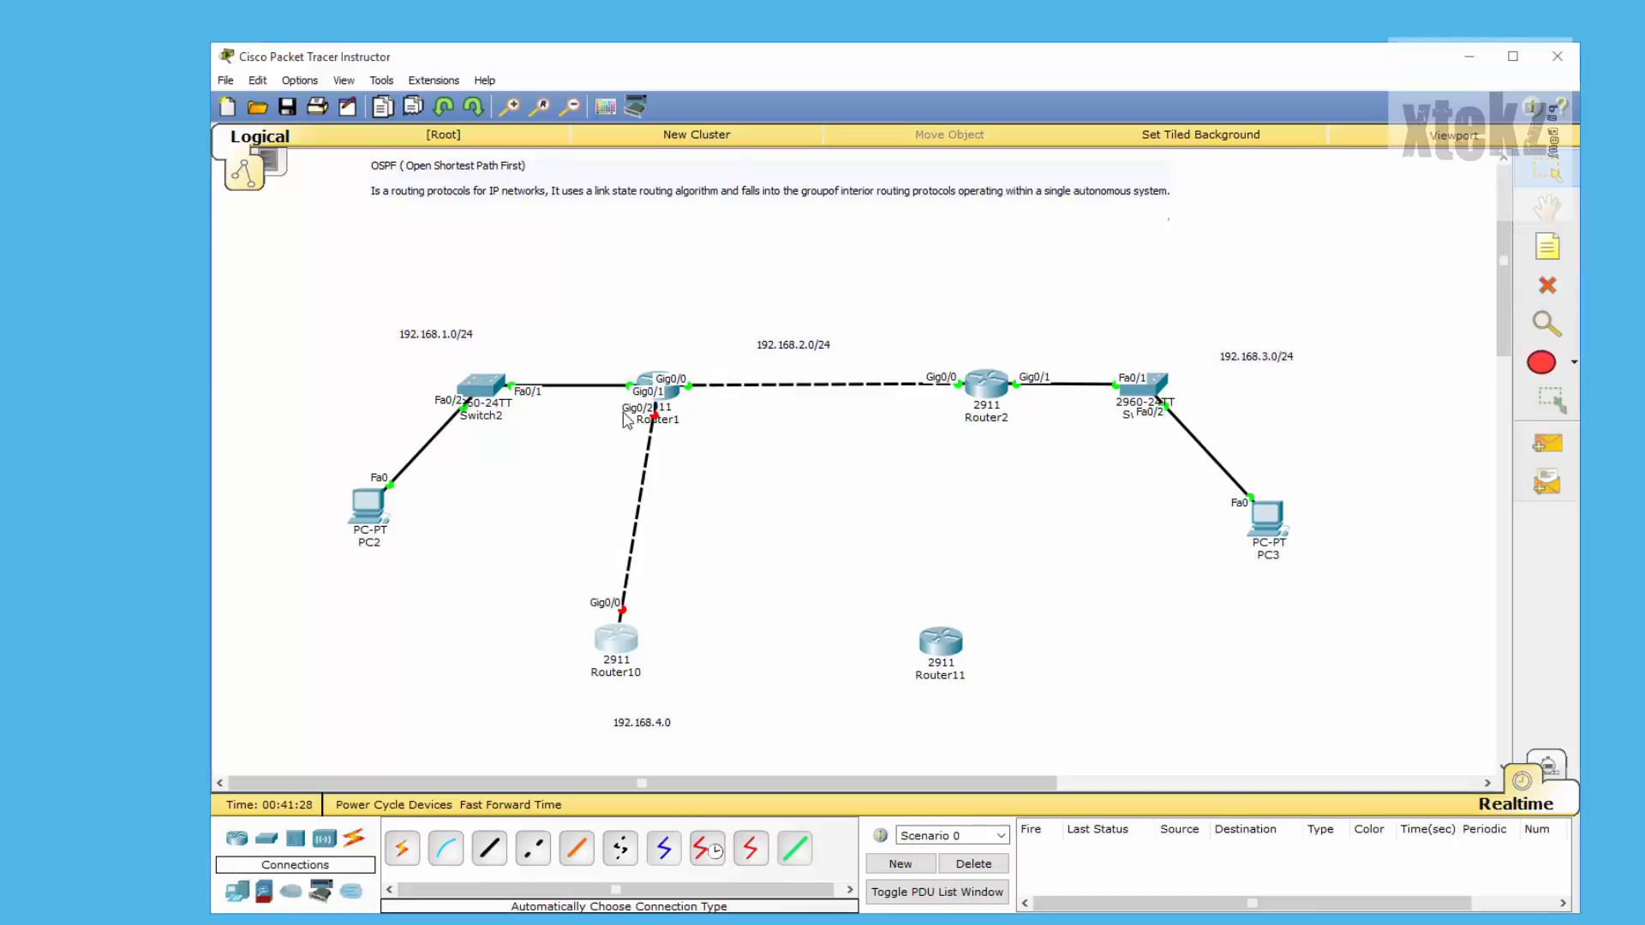
- Enter global configuration mode in Router1's command line and open OSPF process 1 for configuration
left_click(650, 386)
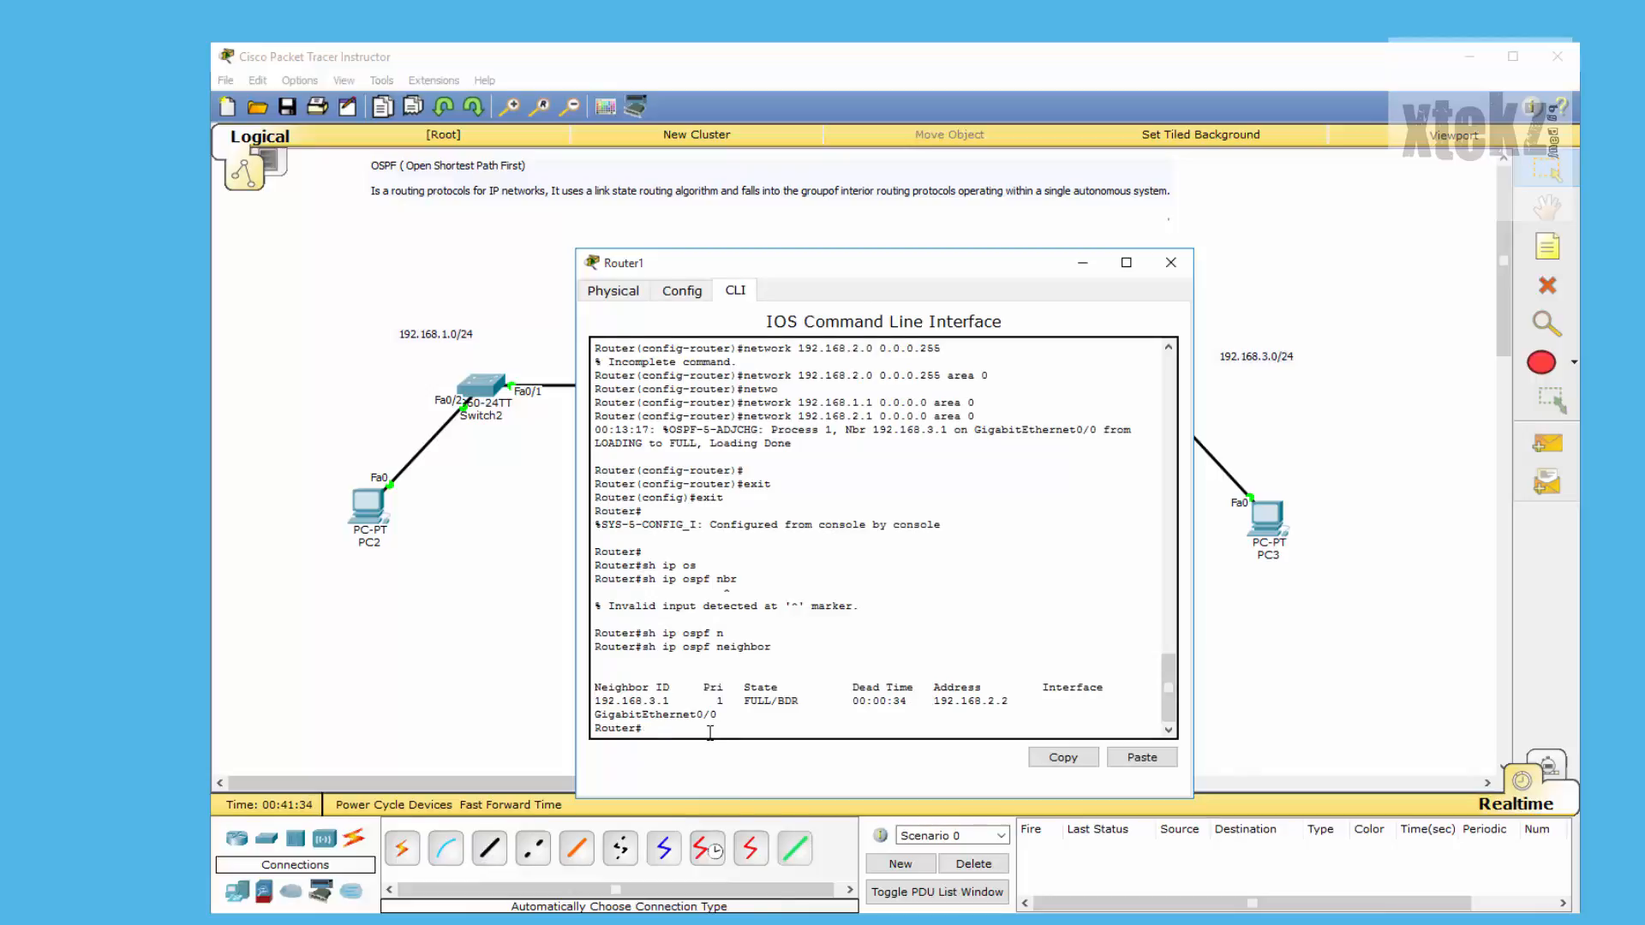
type("cong")
key("BackSpace")
type("fig")
key("Return")
key("Return")
type("ro")
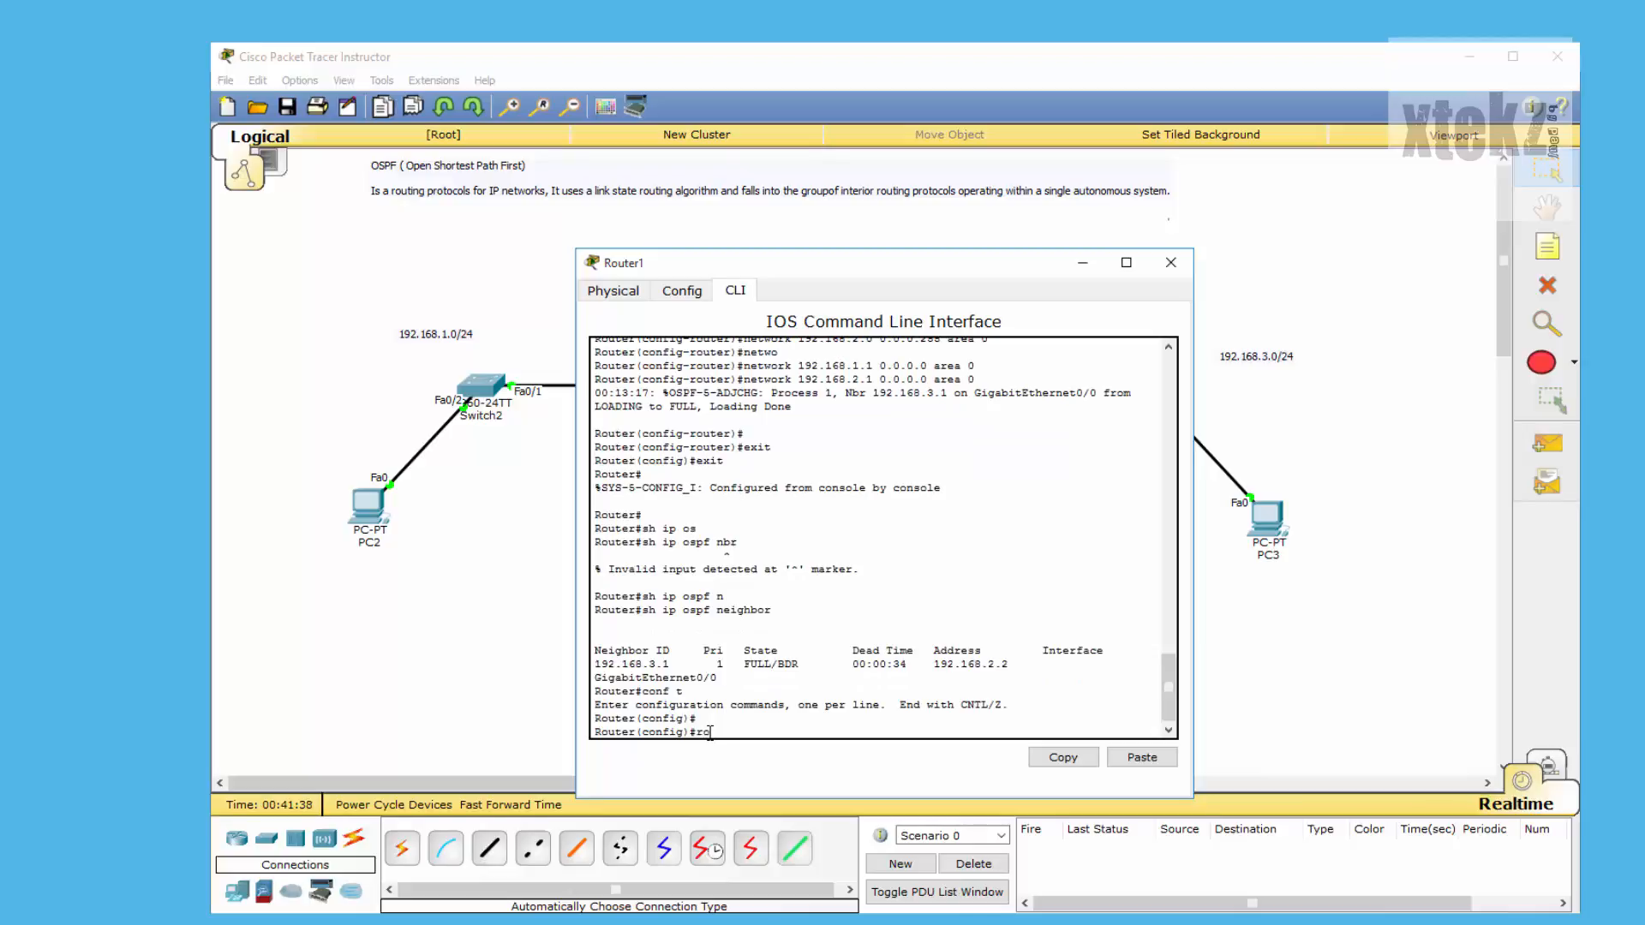
type("uter onsp")
key("BackSpace")
key("BackSpace")
key("BackSpace")
key("Return")
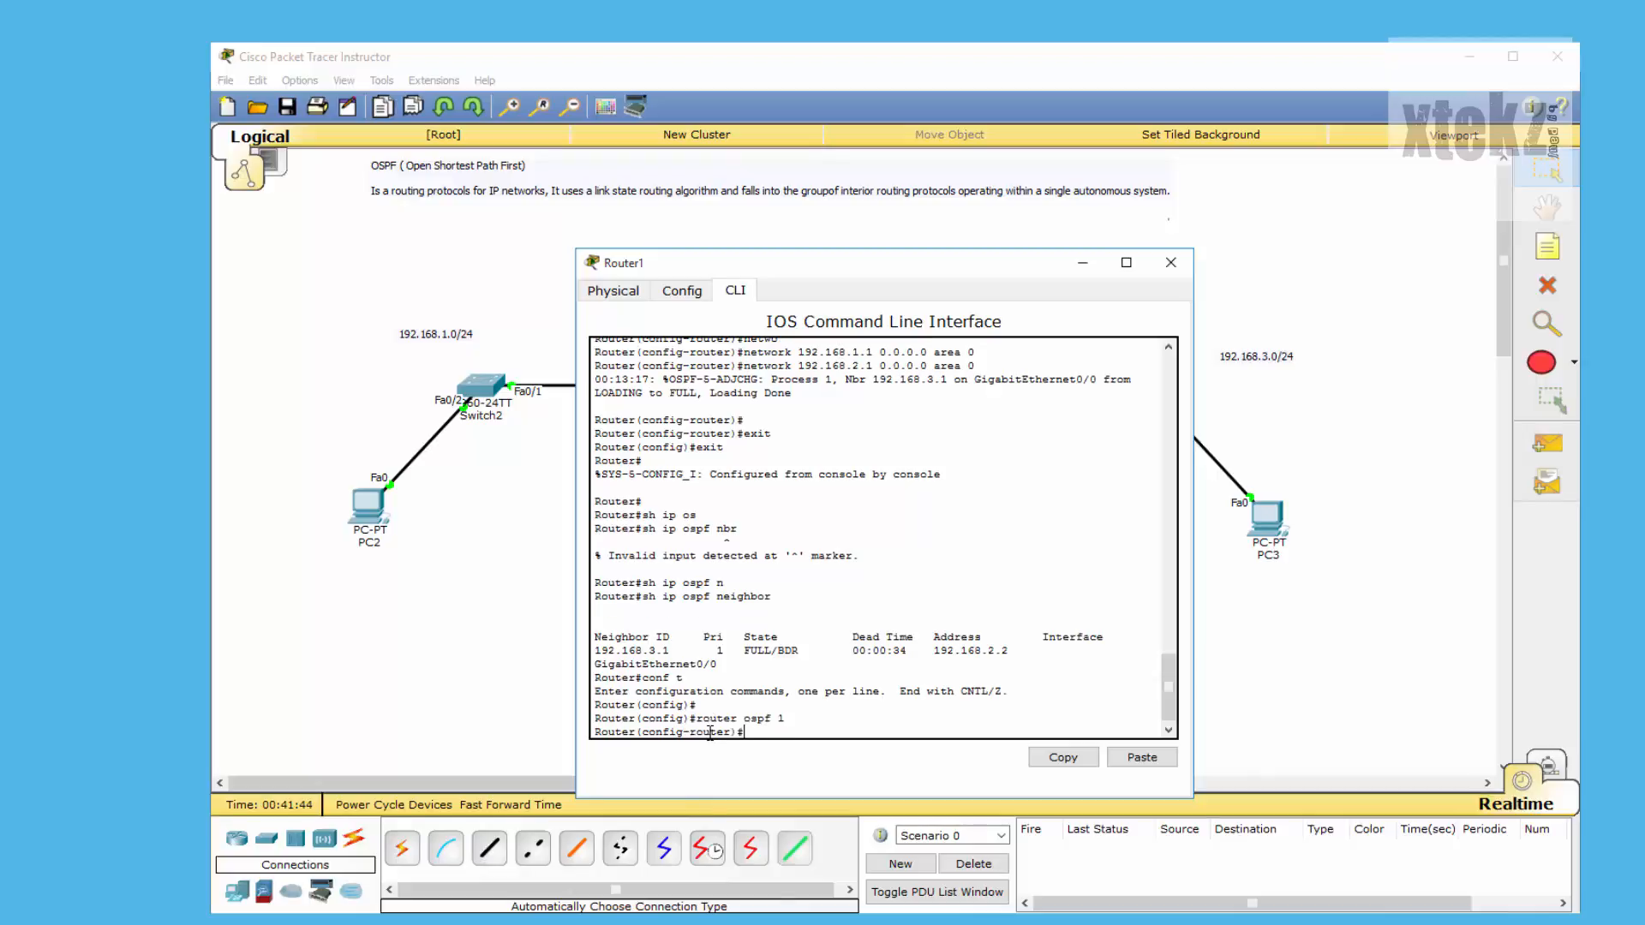
- Advertise network 192.168.4.0 with wildcard mask 0.0.0.255 in area 0 on Router1
type("netw")
key("Tab")
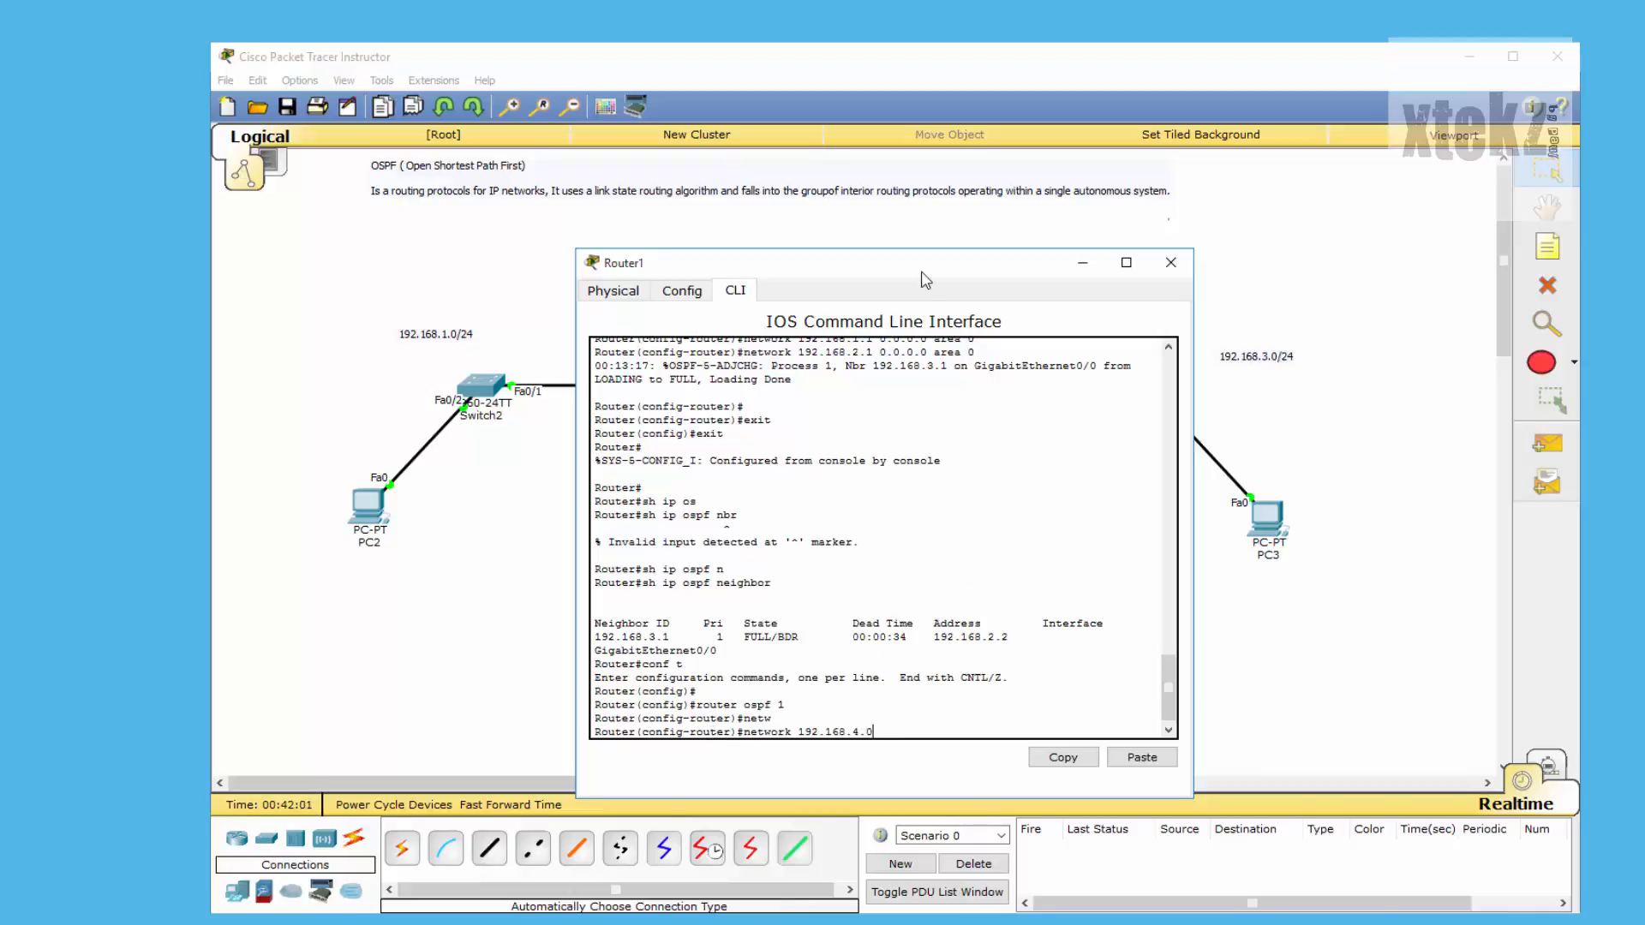
left_click_drag(934, 271, 1381, 193)
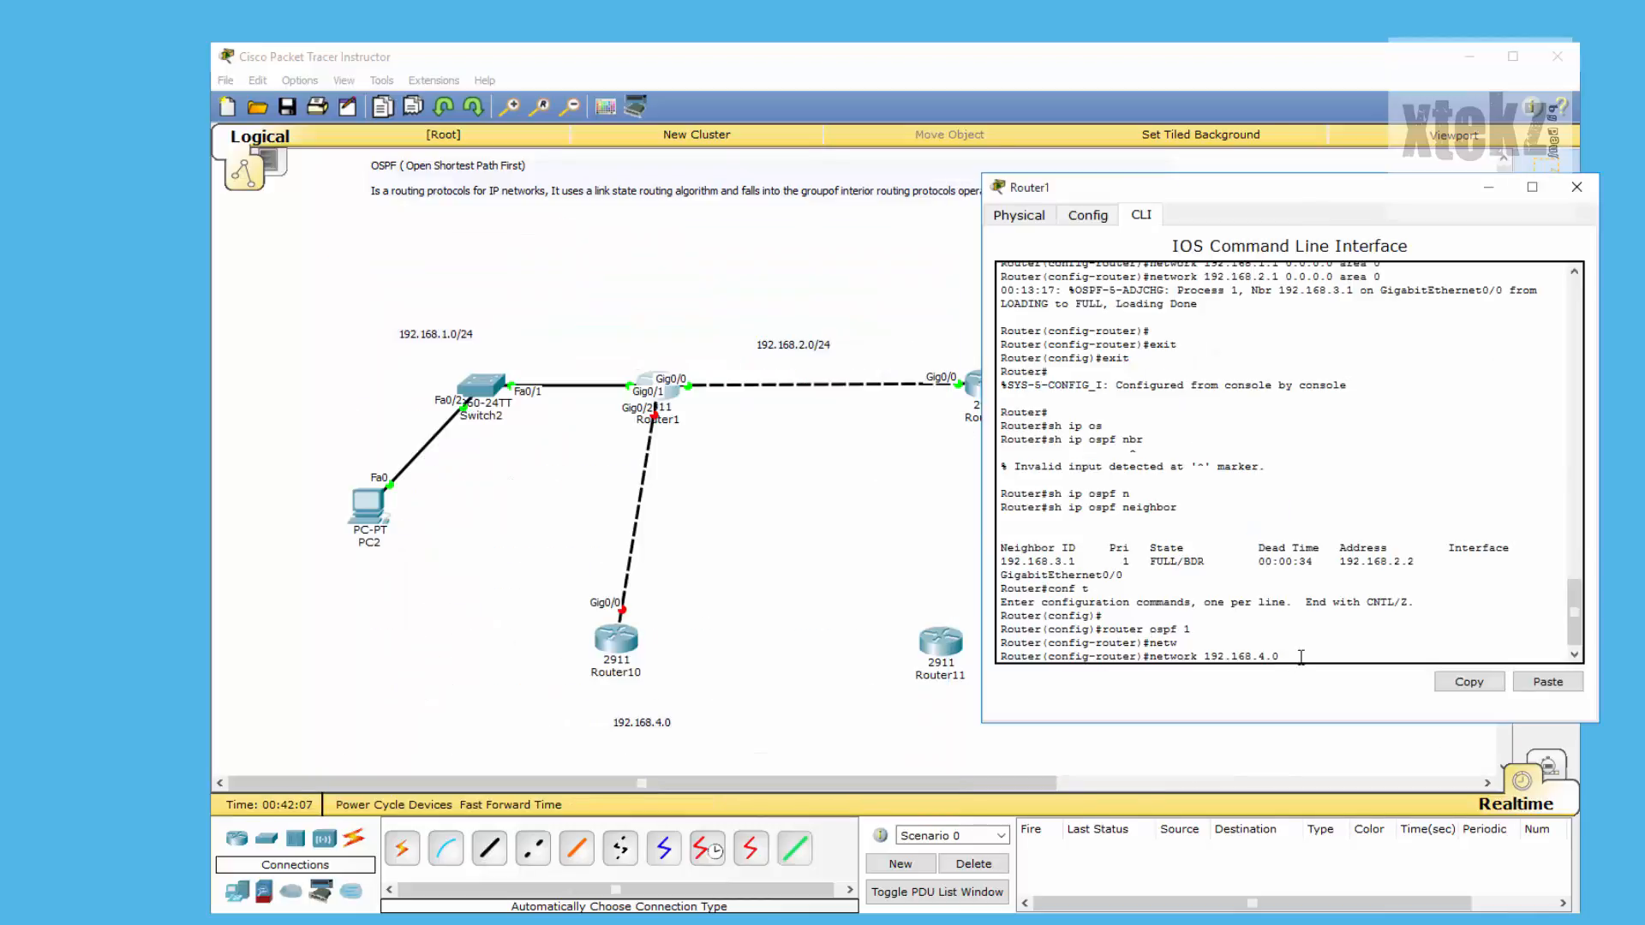
left_click_drag(1281, 653, 1219, 653)
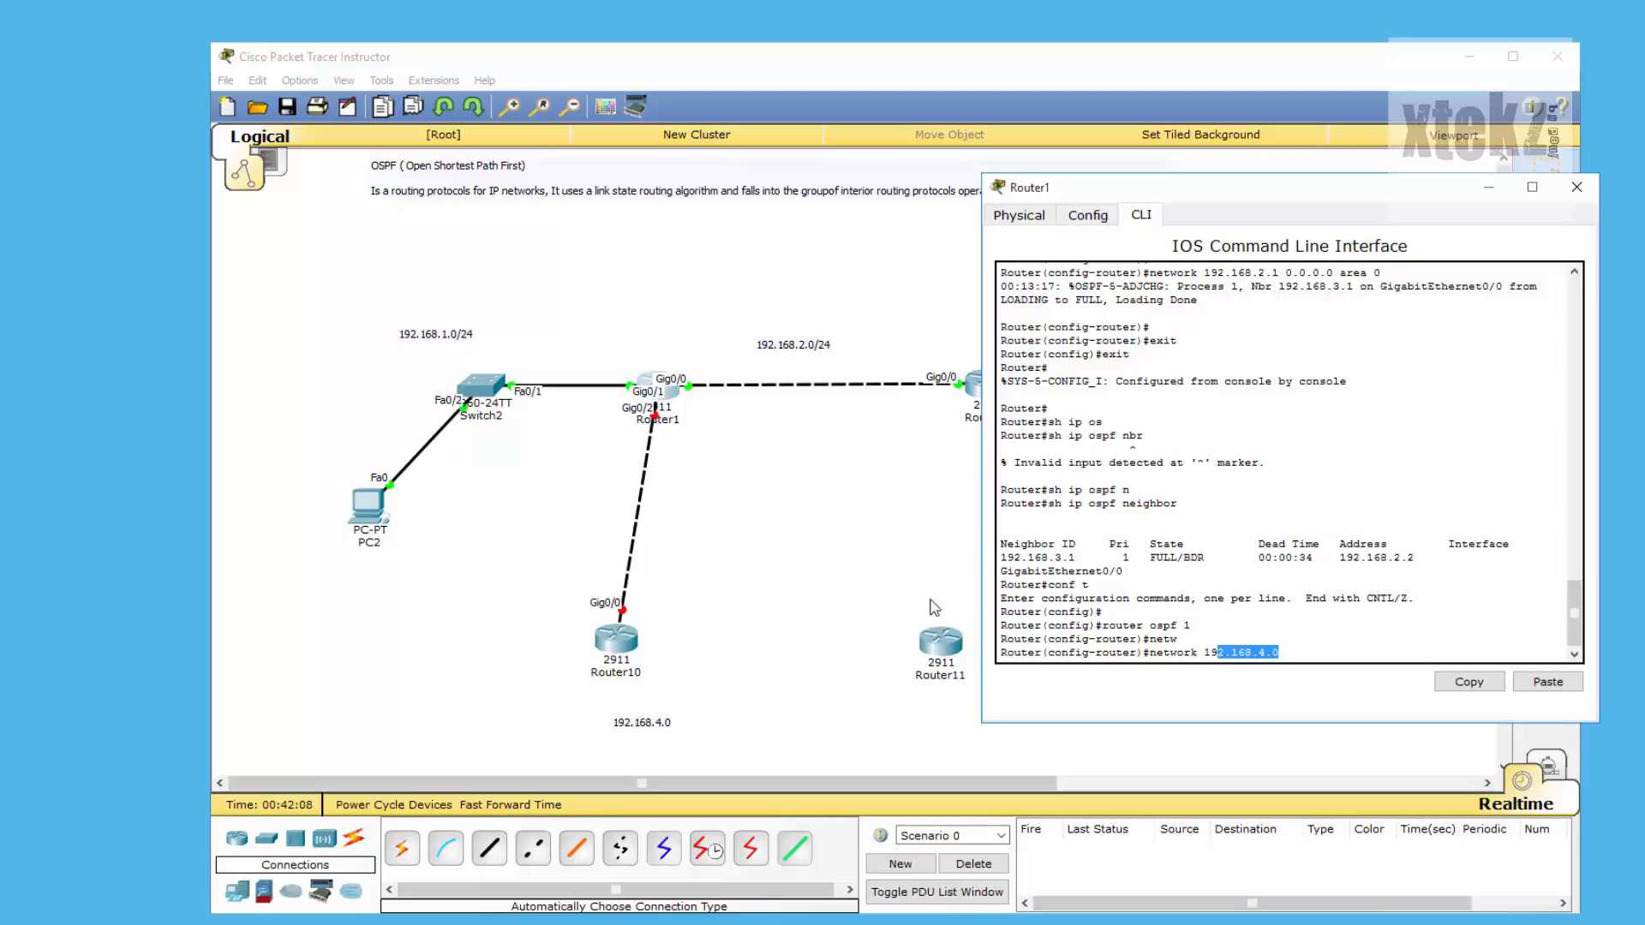
left_click(1310, 645)
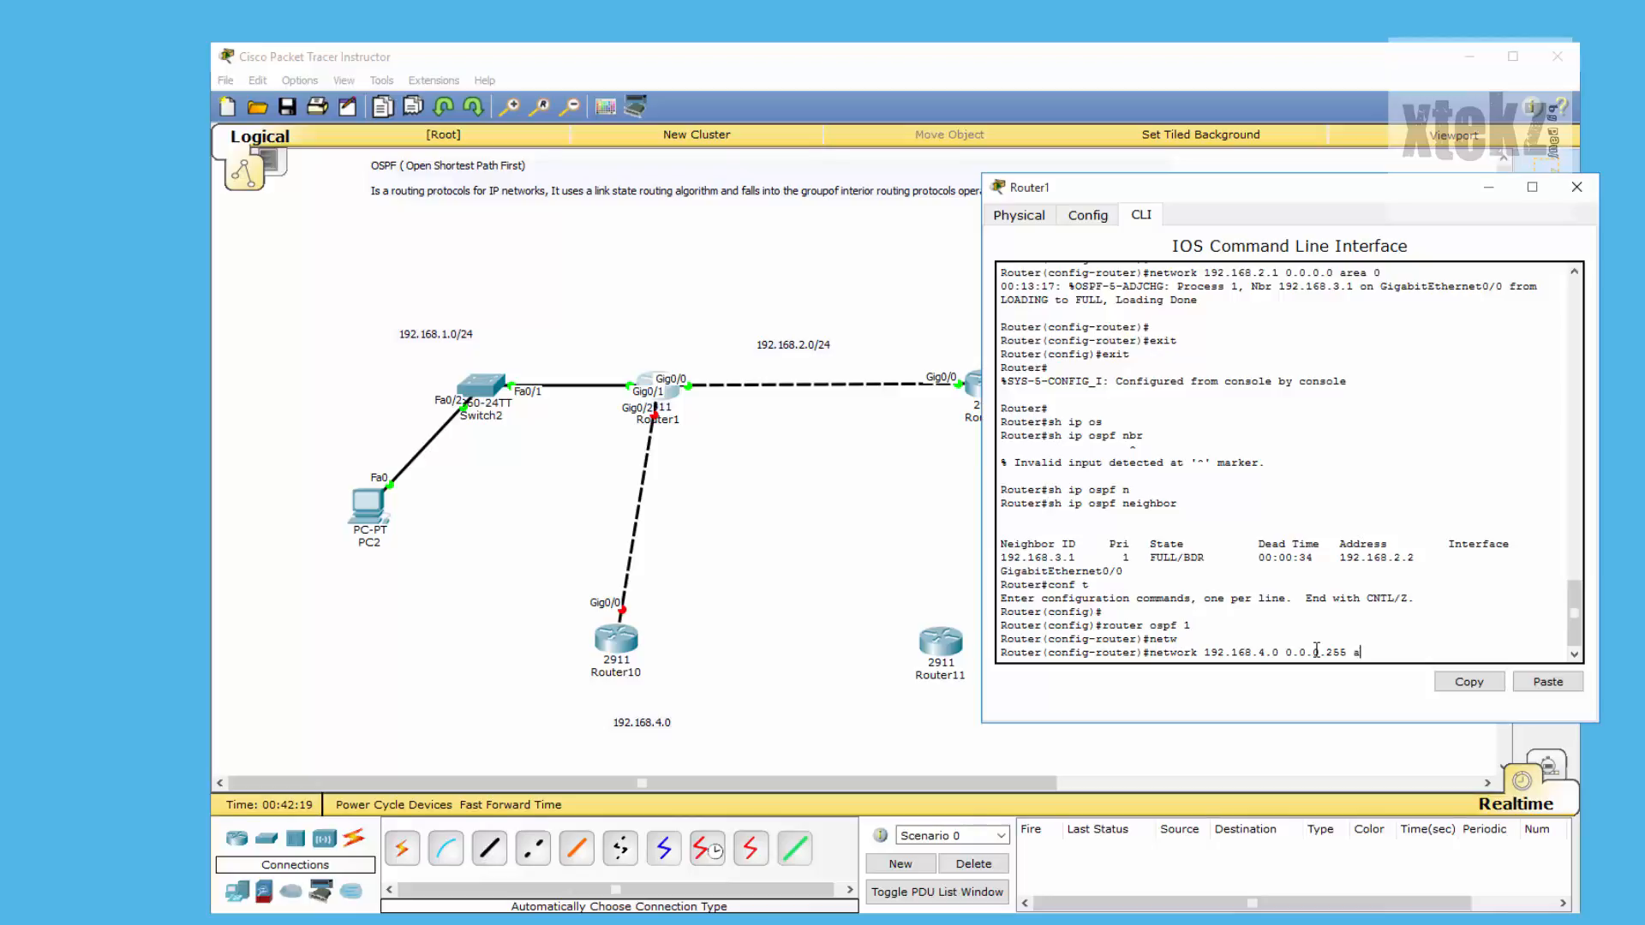
type("rea 0")
key("Return")
key("Return")
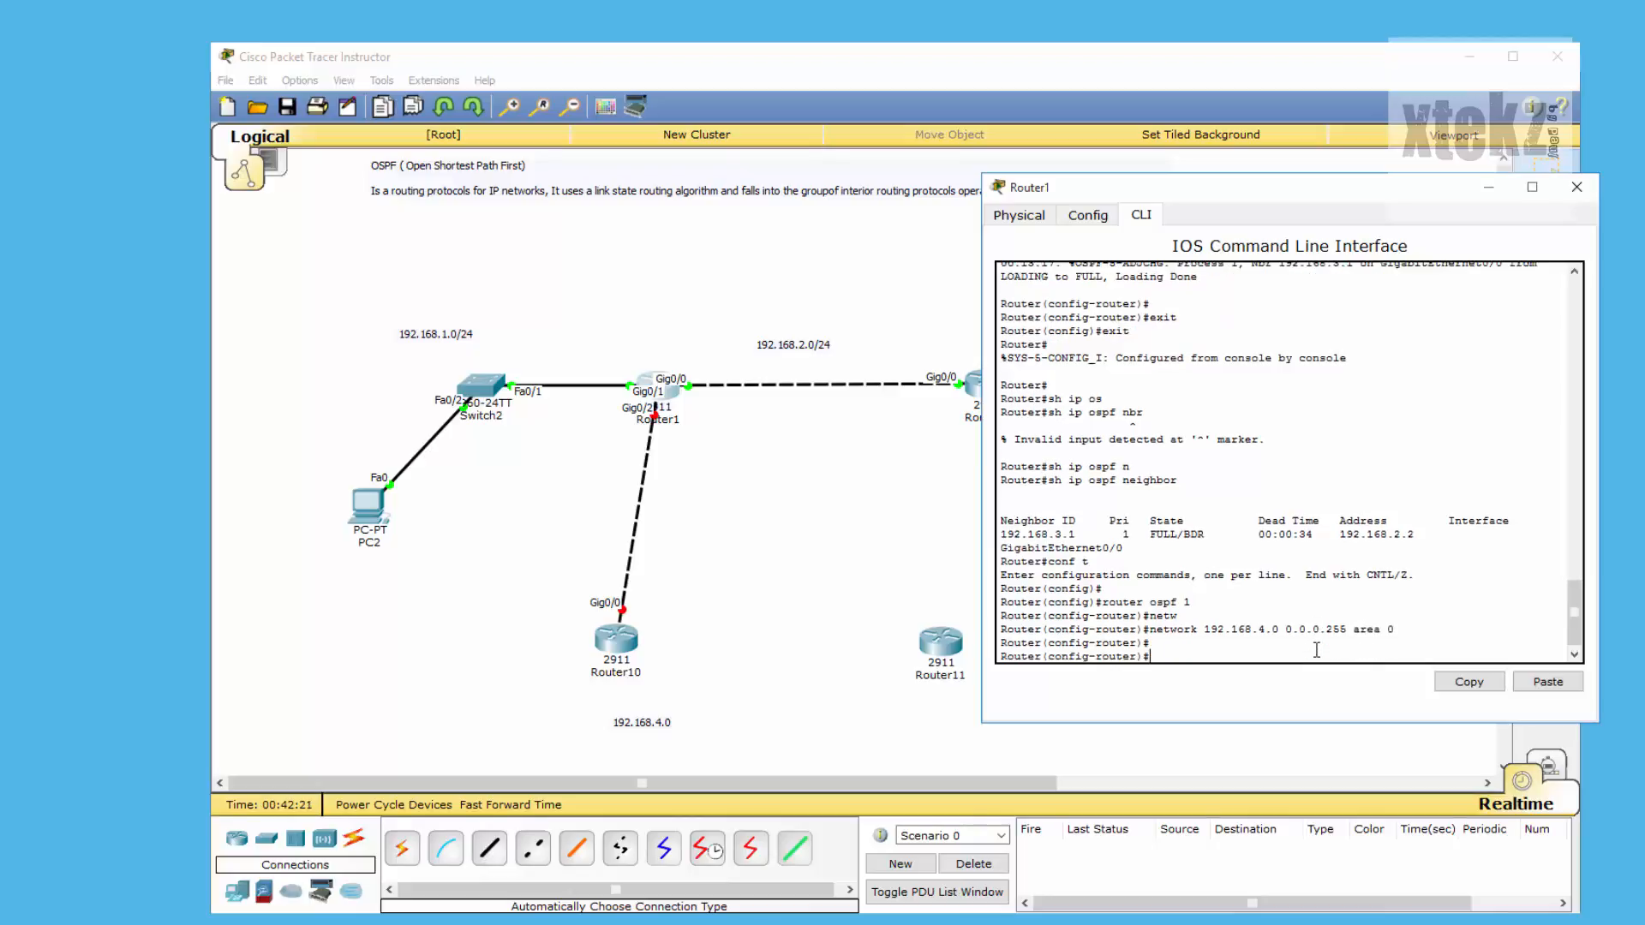
- Bring the topology in front of Router1's window and reposition Router1 slightly closer to Router2
left_click(673, 401)
left_click(667, 421)
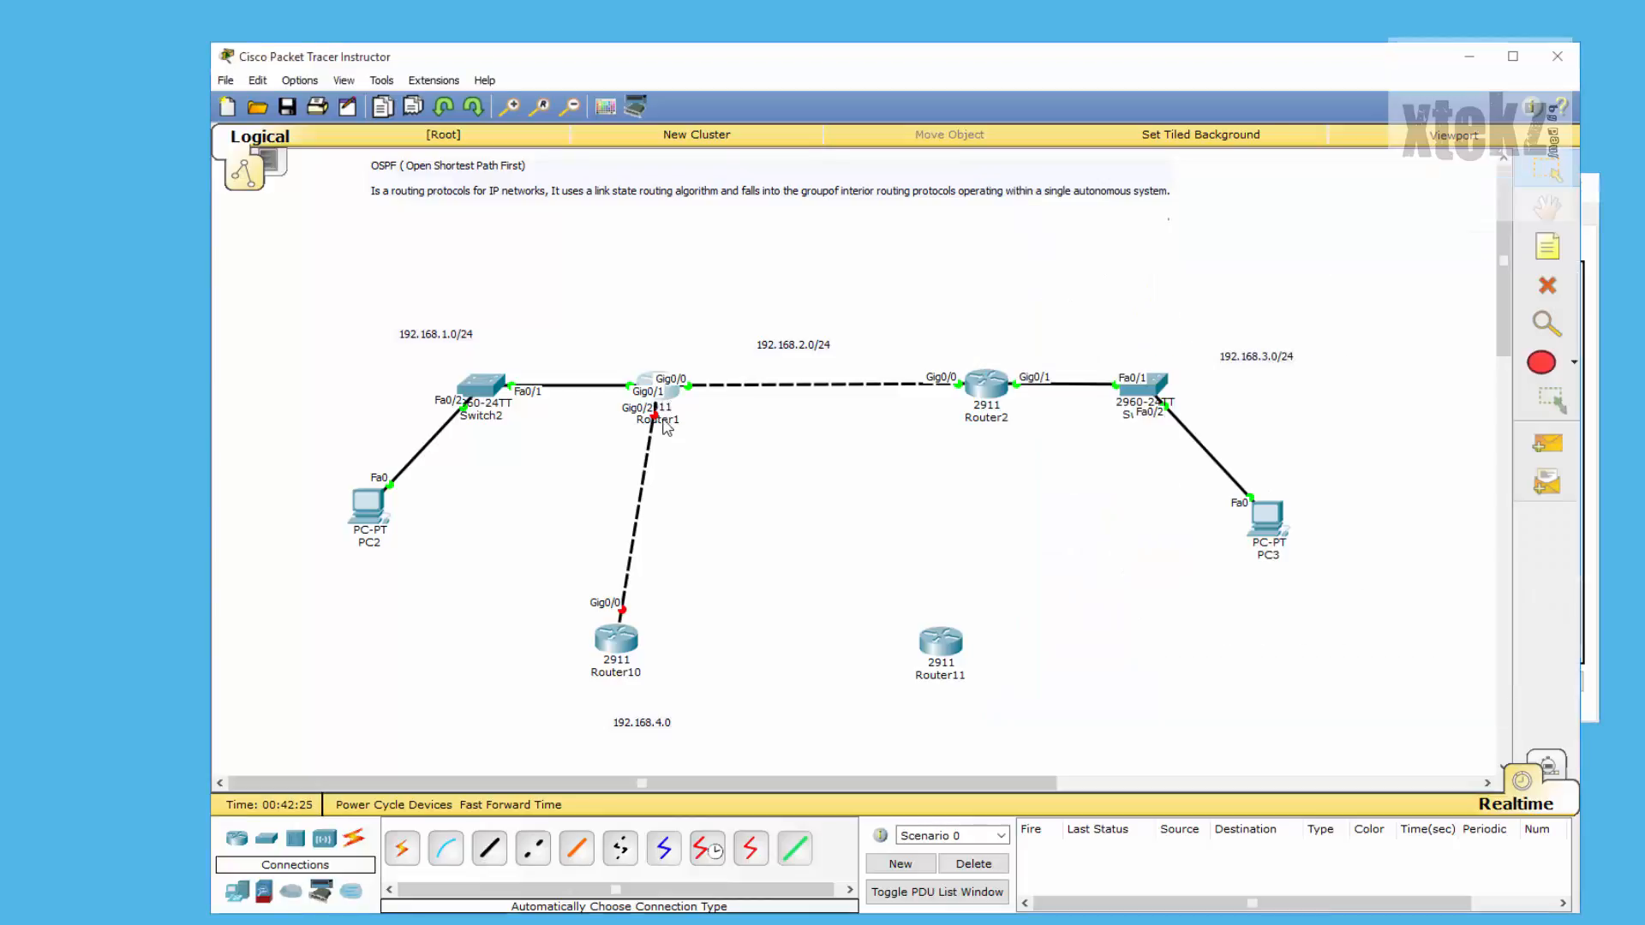
left_click_drag(685, 404, 767, 411)
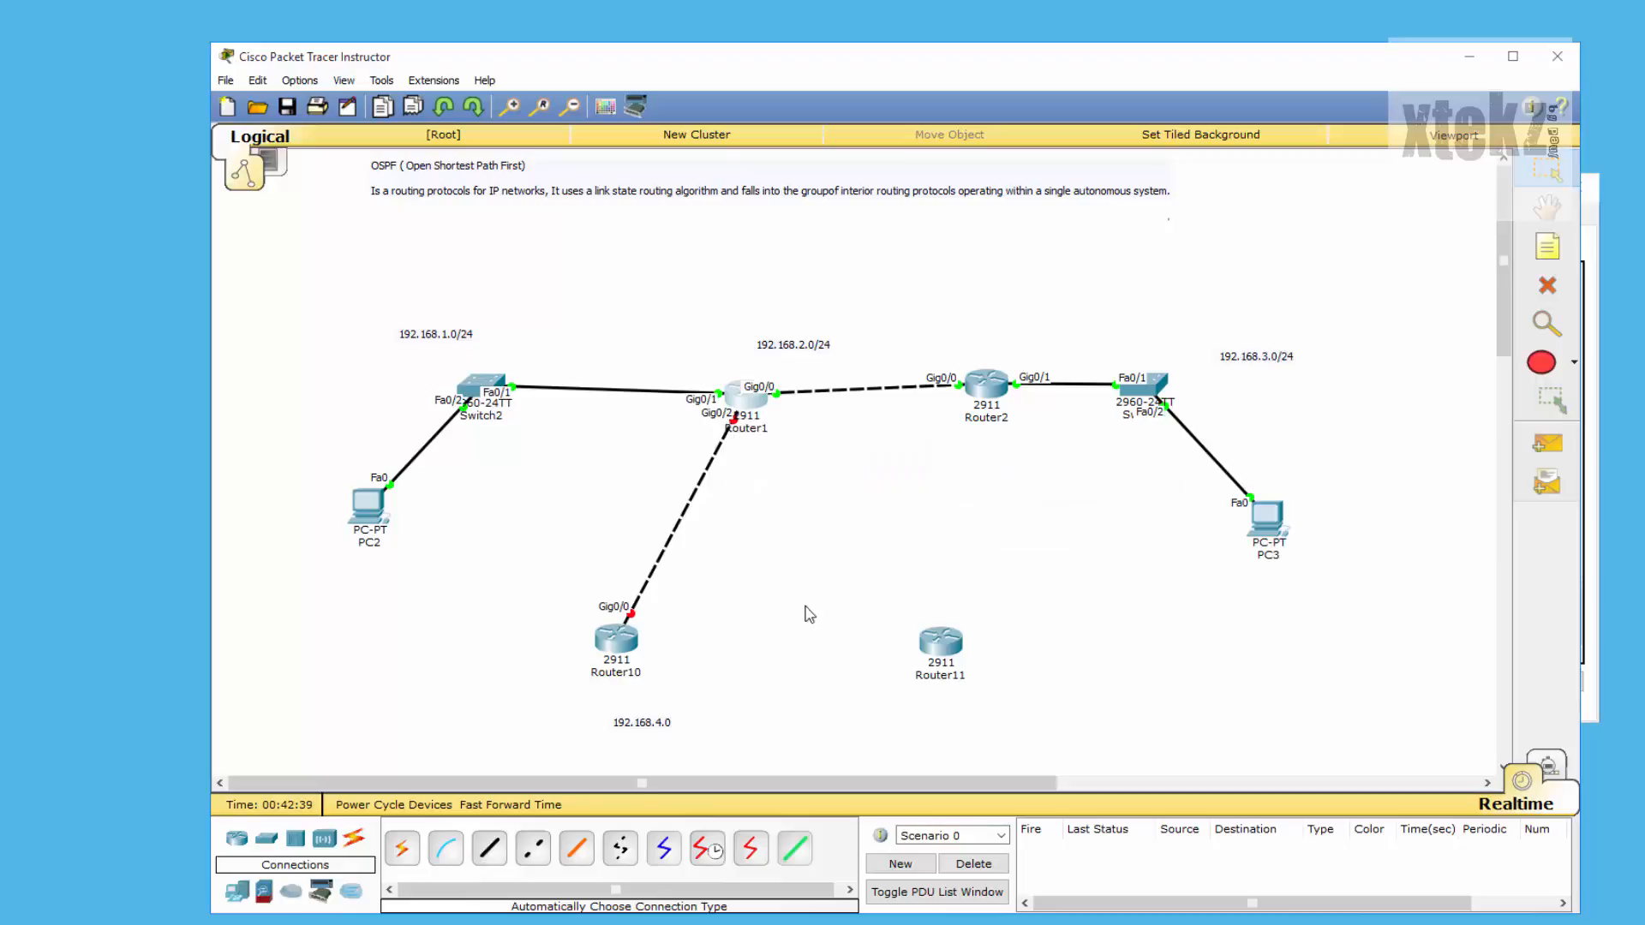
left_click_drag(746, 402, 696, 385)
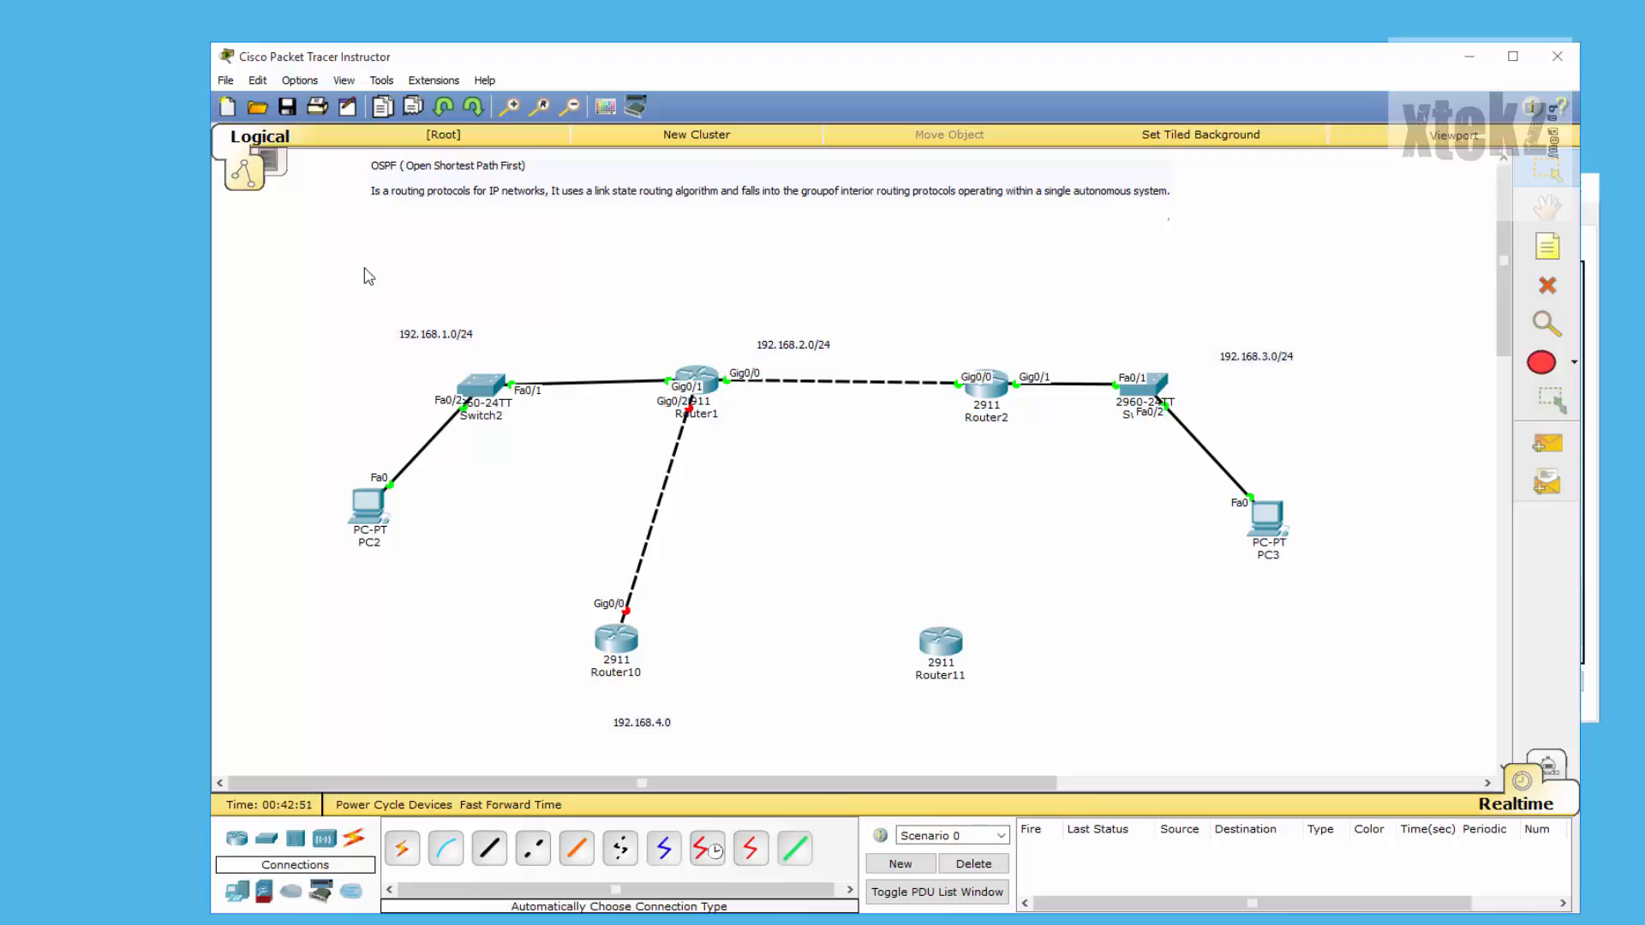
left_click(630, 924)
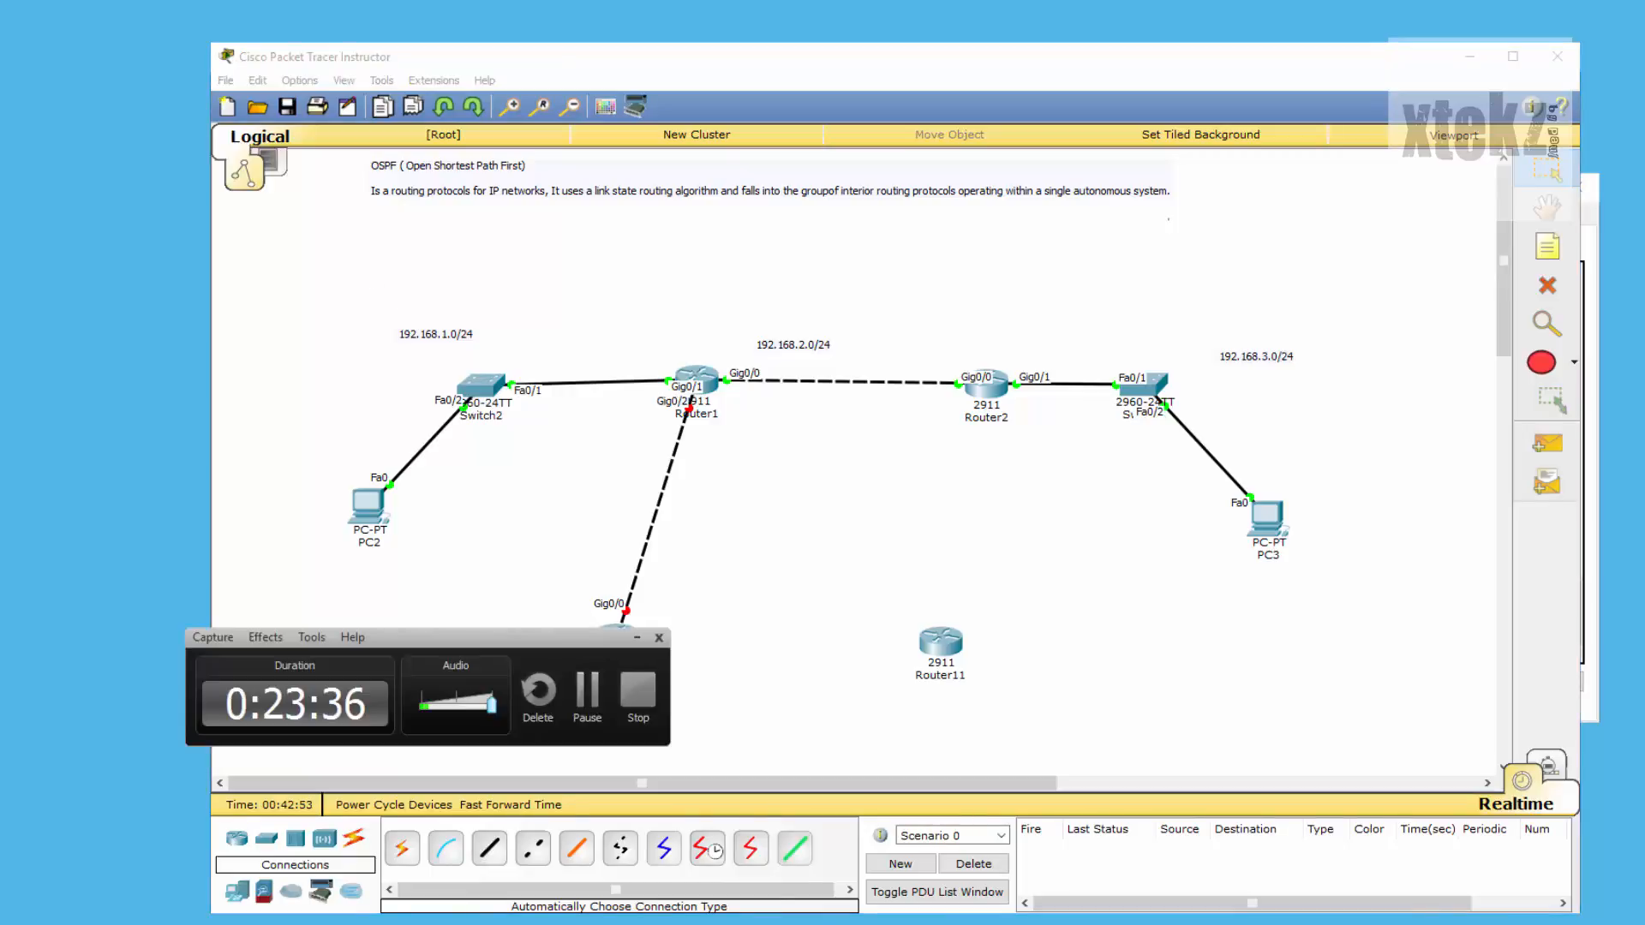